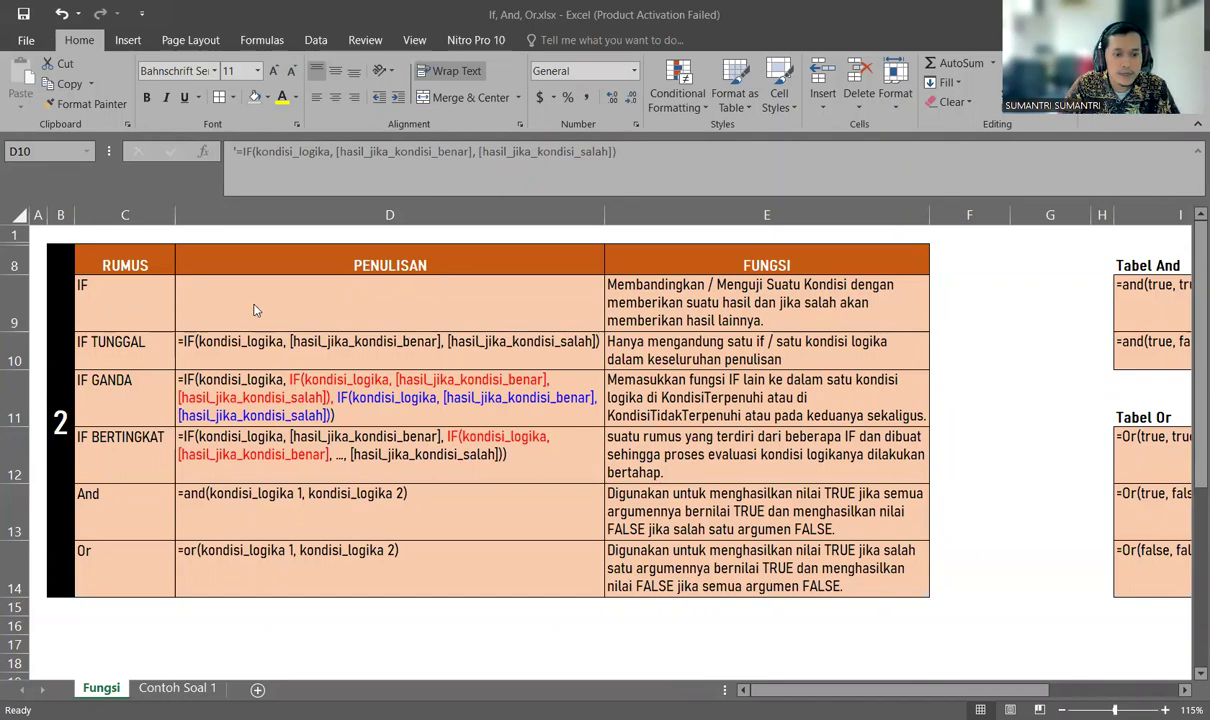
- Review the syntax and descriptions of IF, IF TUNGGAL, IF GANDA, IF BERTINGKAT, And and Or in the Fungsi sheet's formula table
{"action": "left_click", "coordinate": [760, 303]}
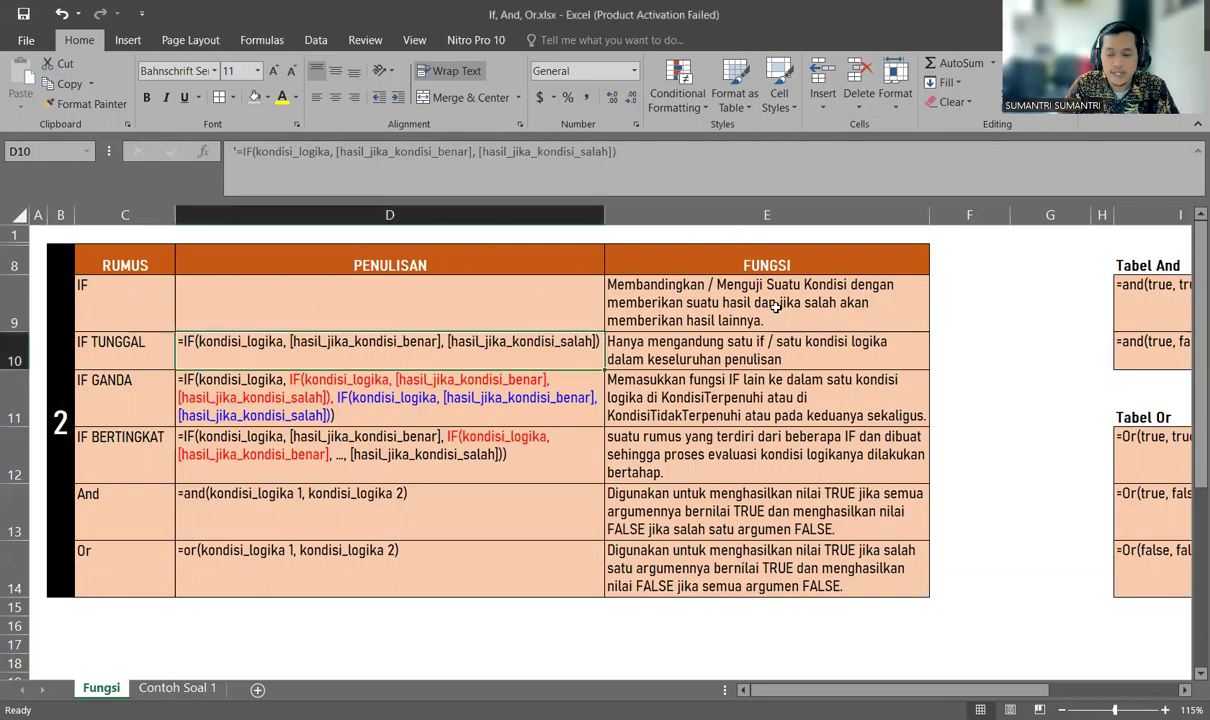
{"action": "left_click", "coordinate": [777, 307]}
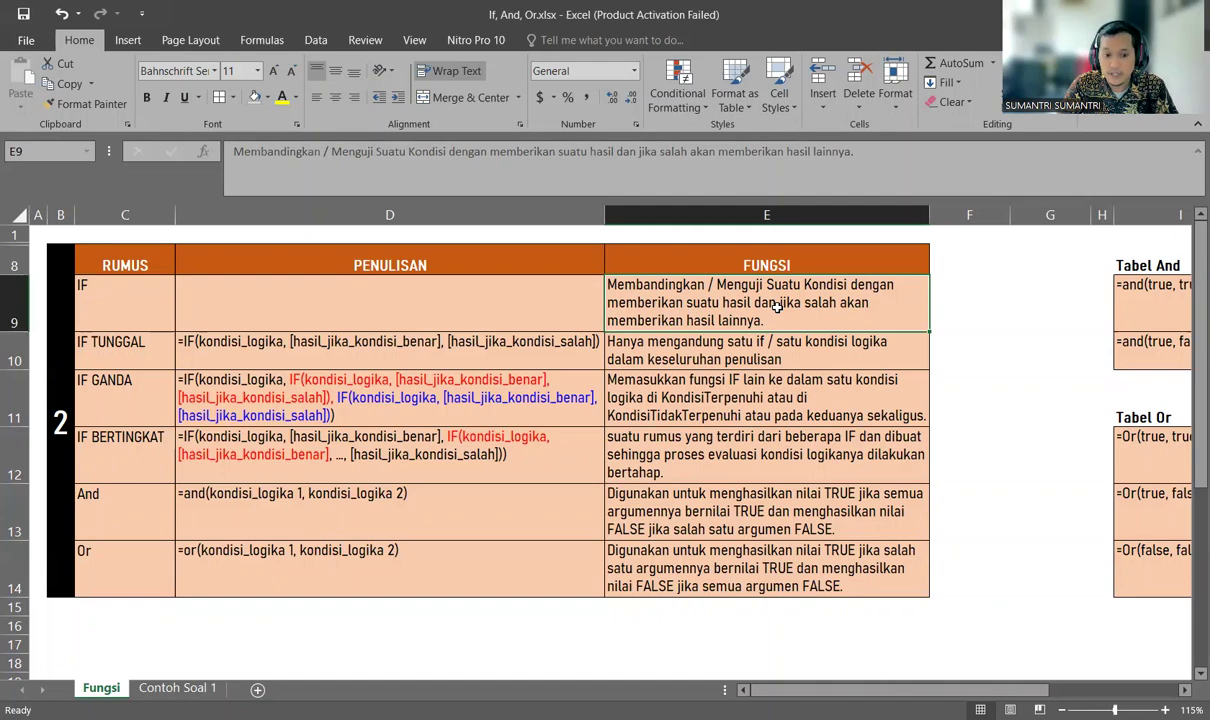
{"action": "left_click", "coordinate": [452, 312]}
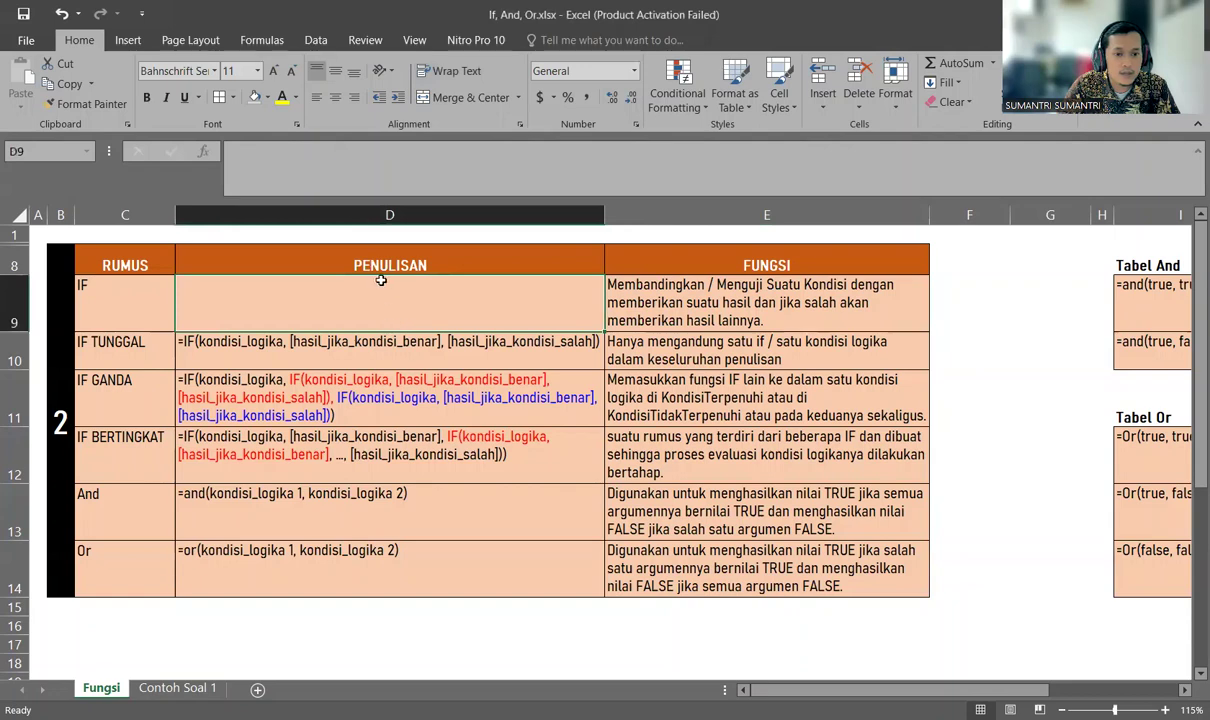
{"action": "left_click", "coordinate": [330, 345]}
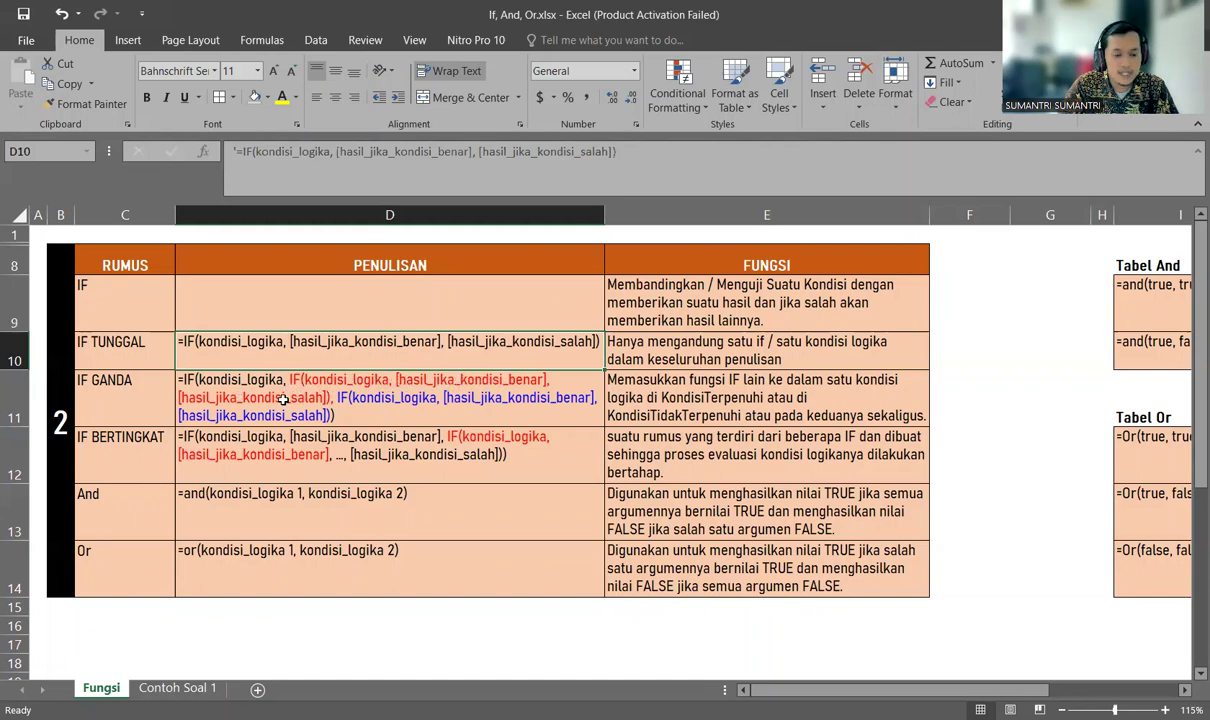
{"action": "double_click", "coordinate": [447, 338]}
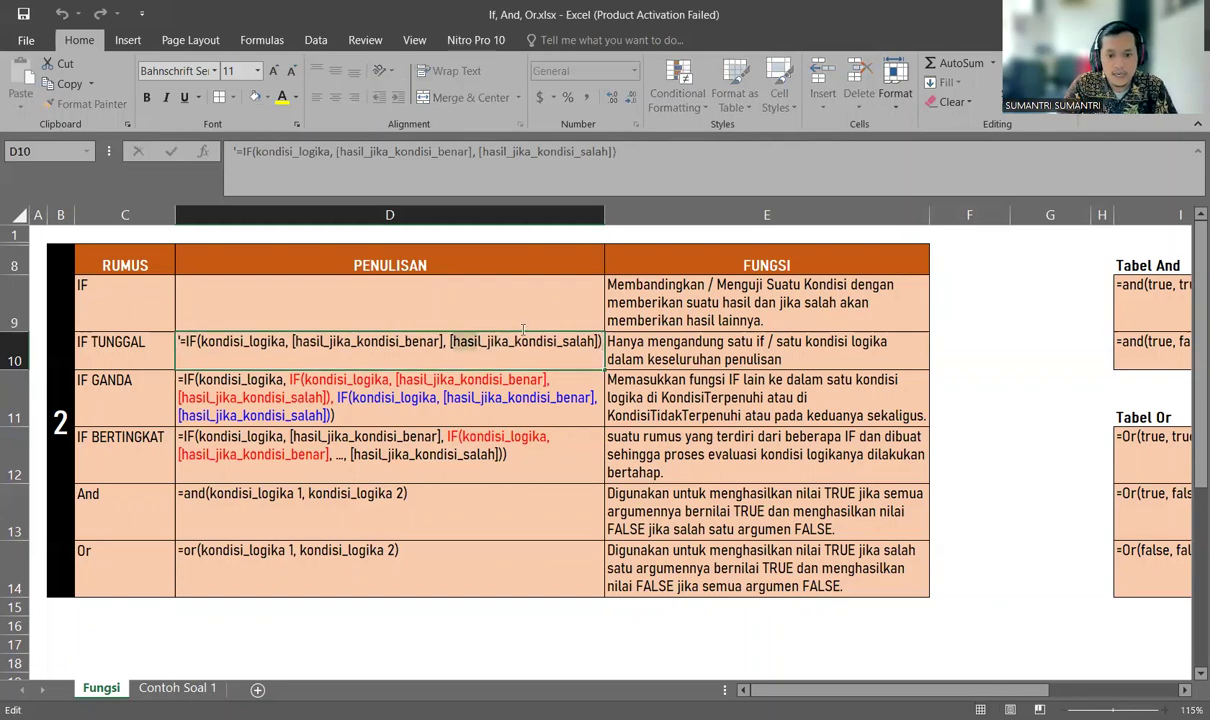
{"action": "left_click_drag", "start_coordinate": [523, 329], "coordinate": [594, 341]}
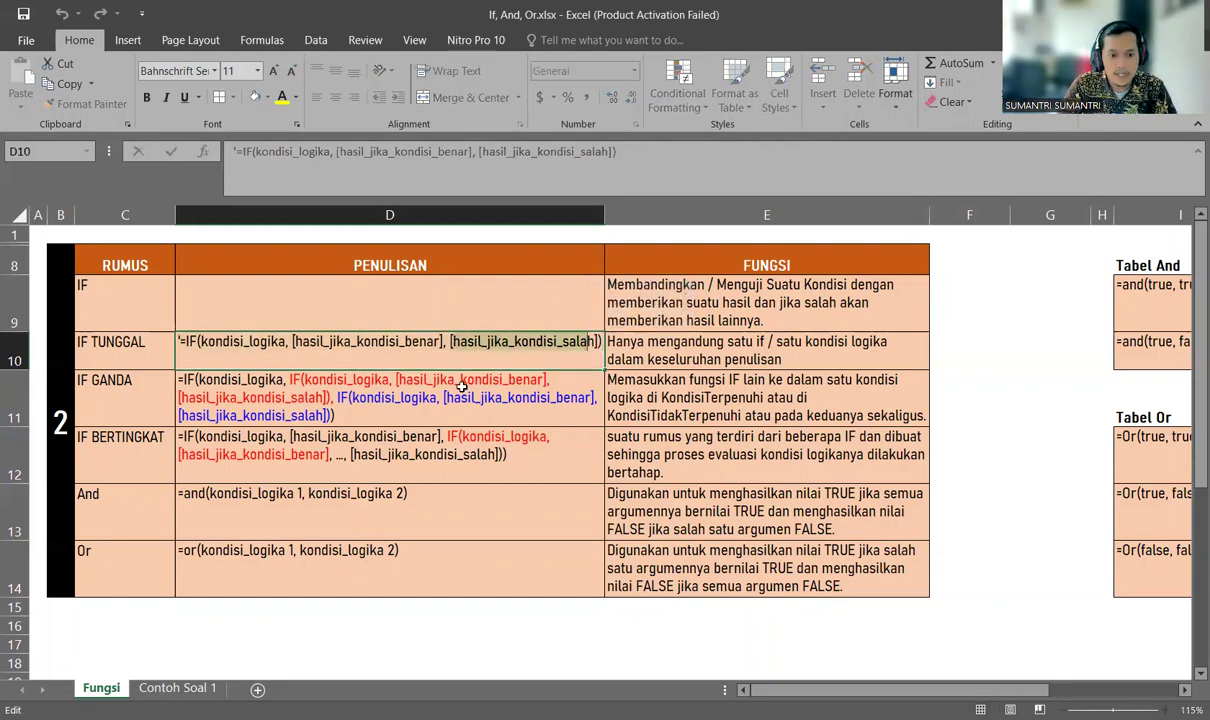
{"action": "left_click", "coordinate": [386, 407]}
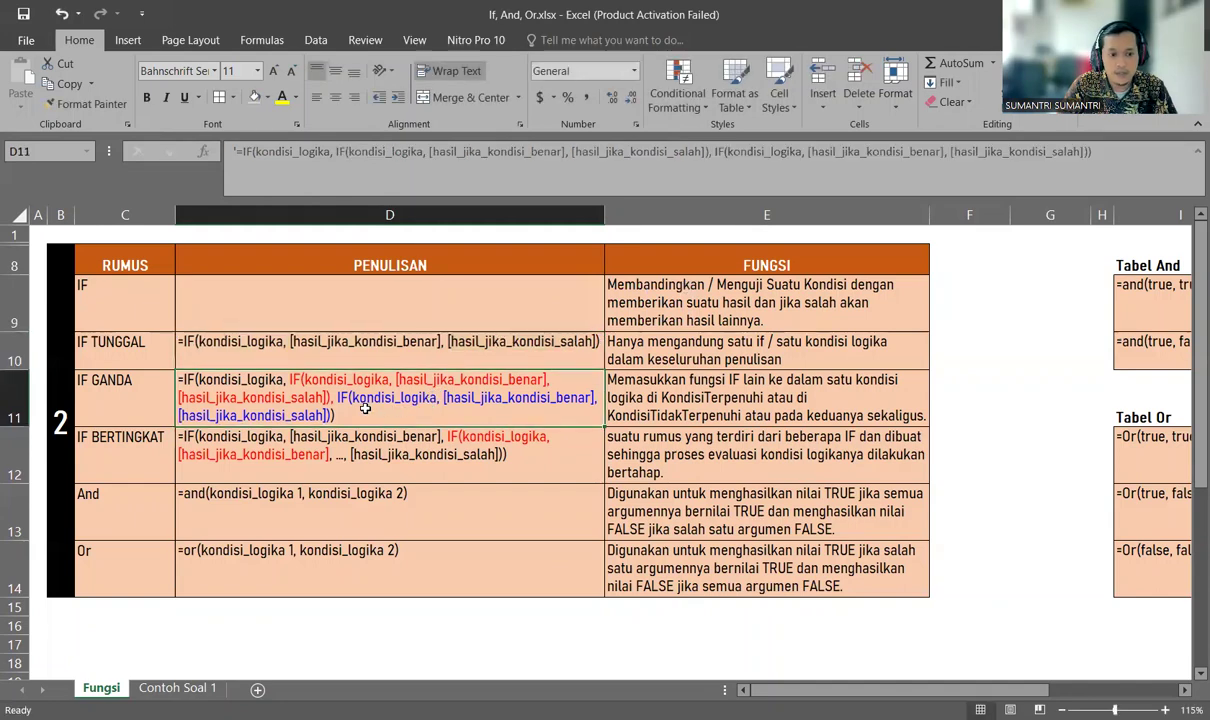
{"action": "left_click", "coordinate": [240, 443]}
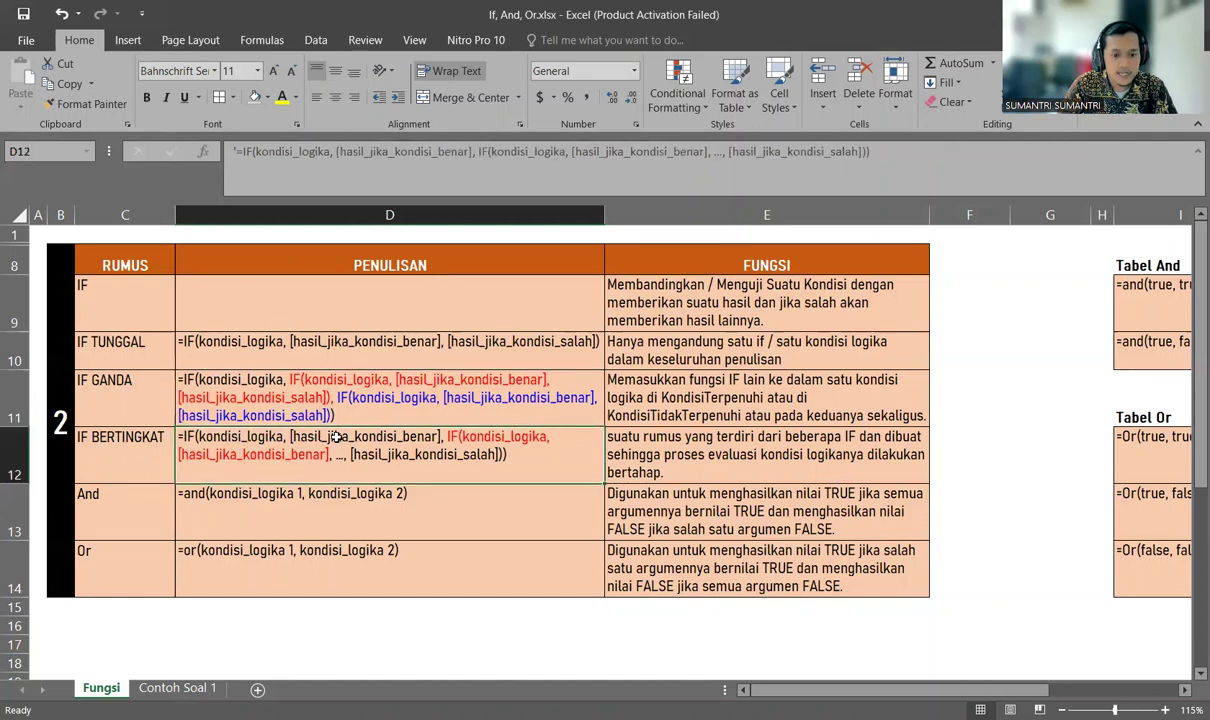
{"action": "double_click", "coordinate": [489, 441]}
{"action": "left_click_drag", "start_coordinate": [450, 437], "coordinate": [327, 465]}
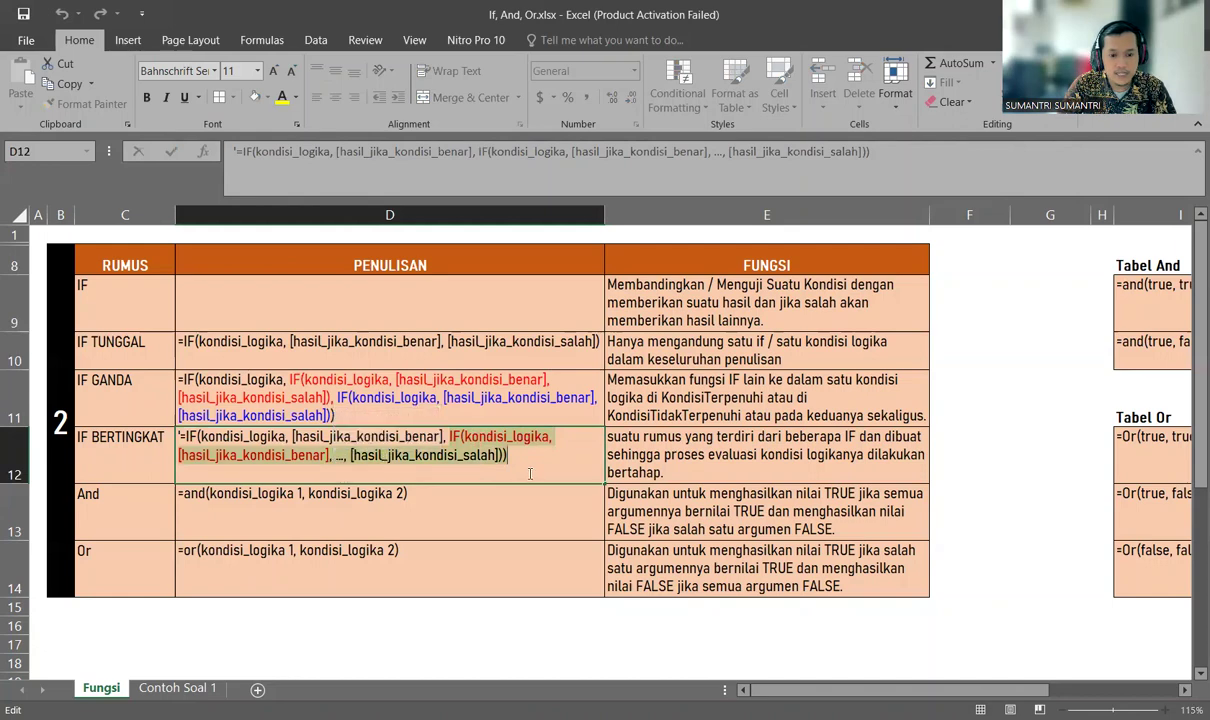
{"action": "key", "text": "Escape"}
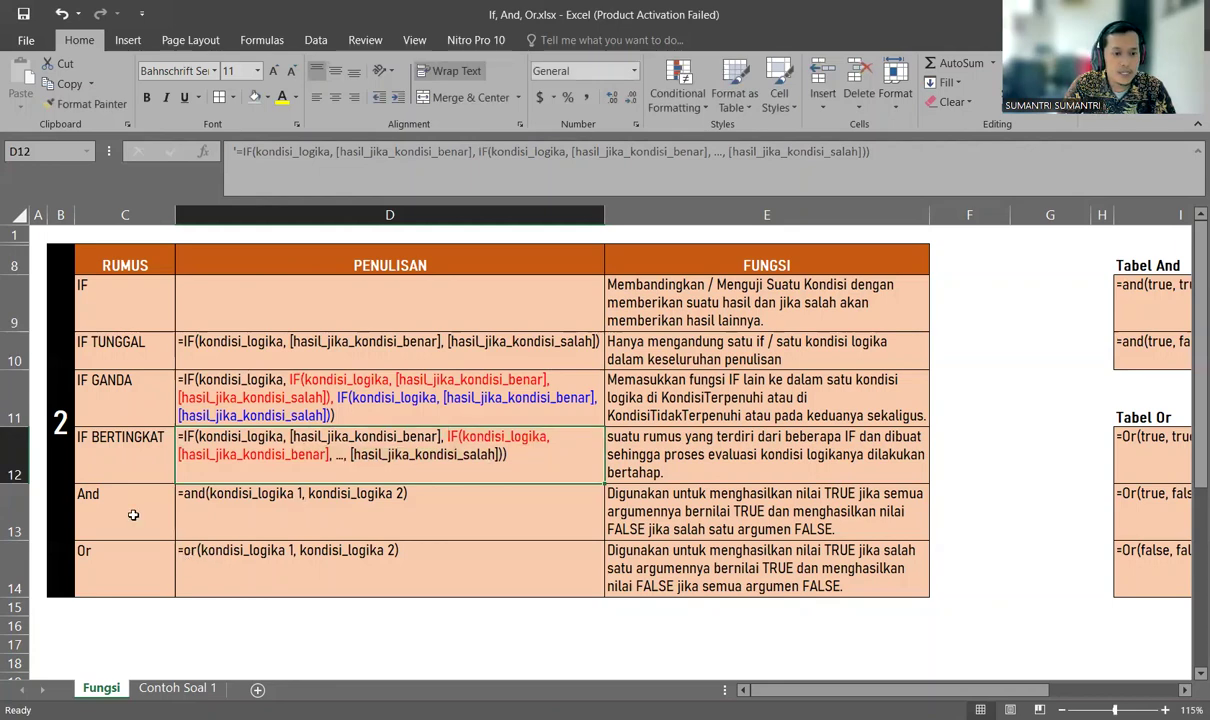
{"action": "left_click", "coordinate": [203, 489]}
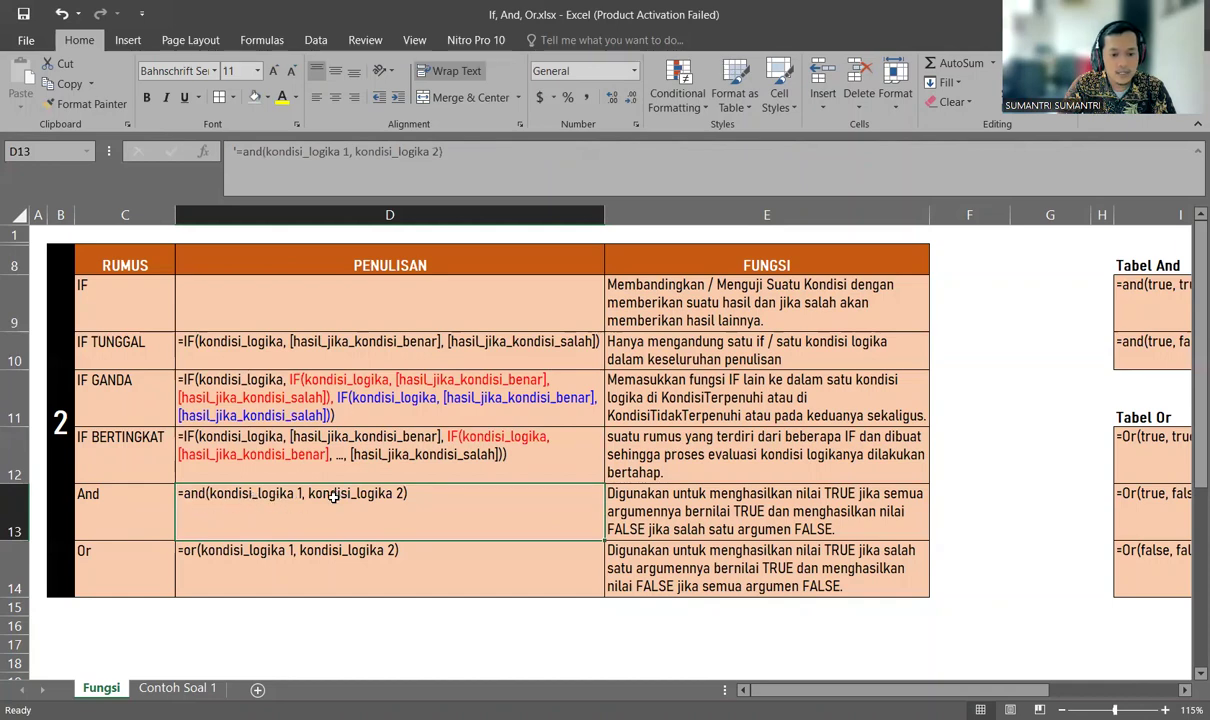
{"action": "left_click", "coordinate": [216, 558]}
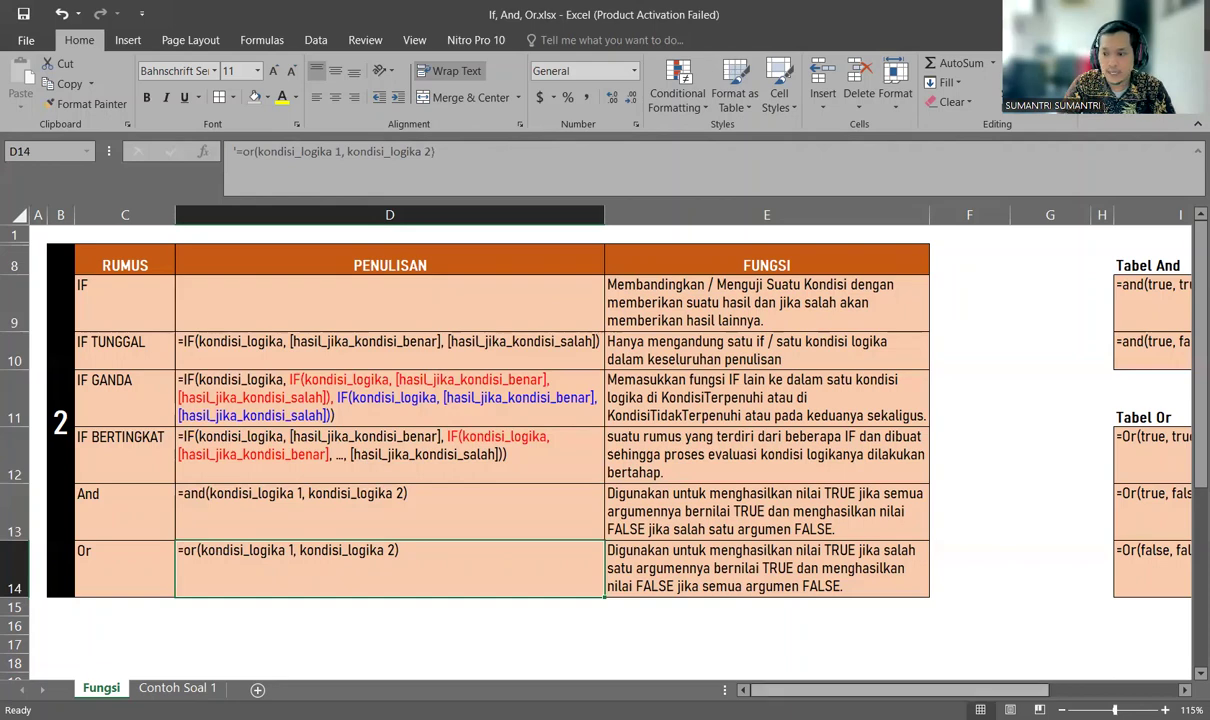
- Examine the argument combinations and their results in Tabel And and Tabel Or beside the formula table
{"action": "scroll", "coordinate": [1186, 667], "scroll_direction": "right", "scroll_amount": 3}
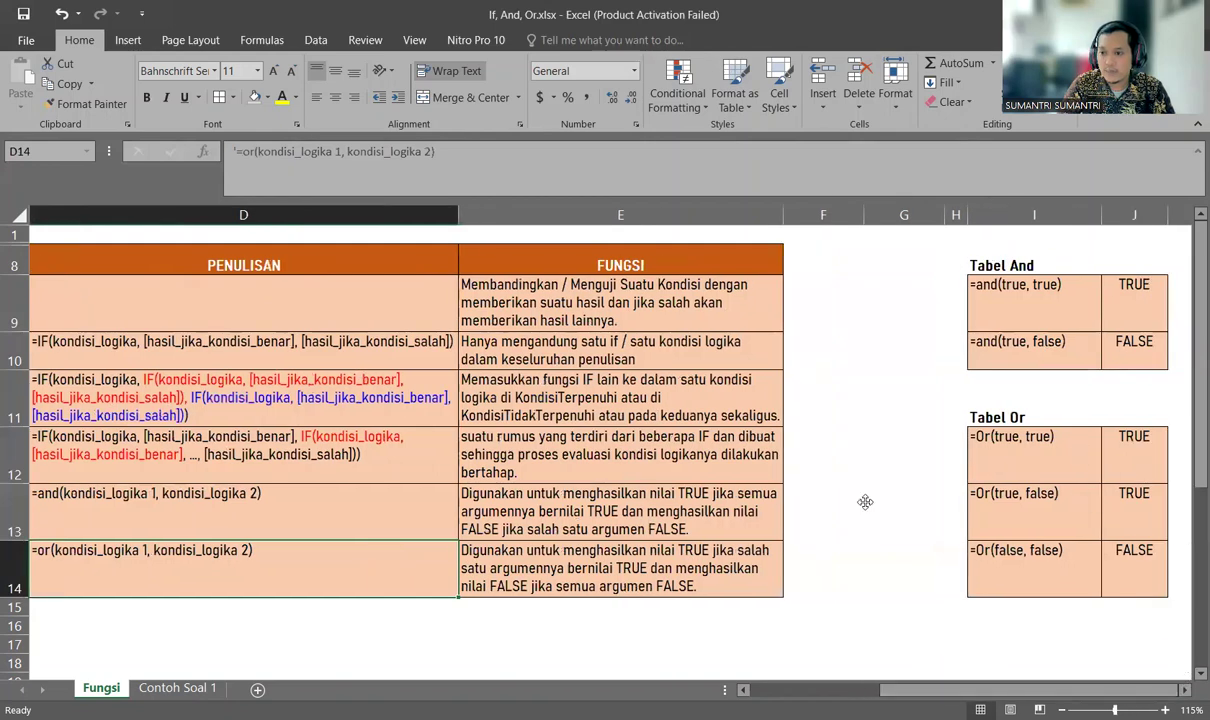
{"action": "left_click_drag", "start_coordinate": [972, 258], "coordinate": [1096, 350]}
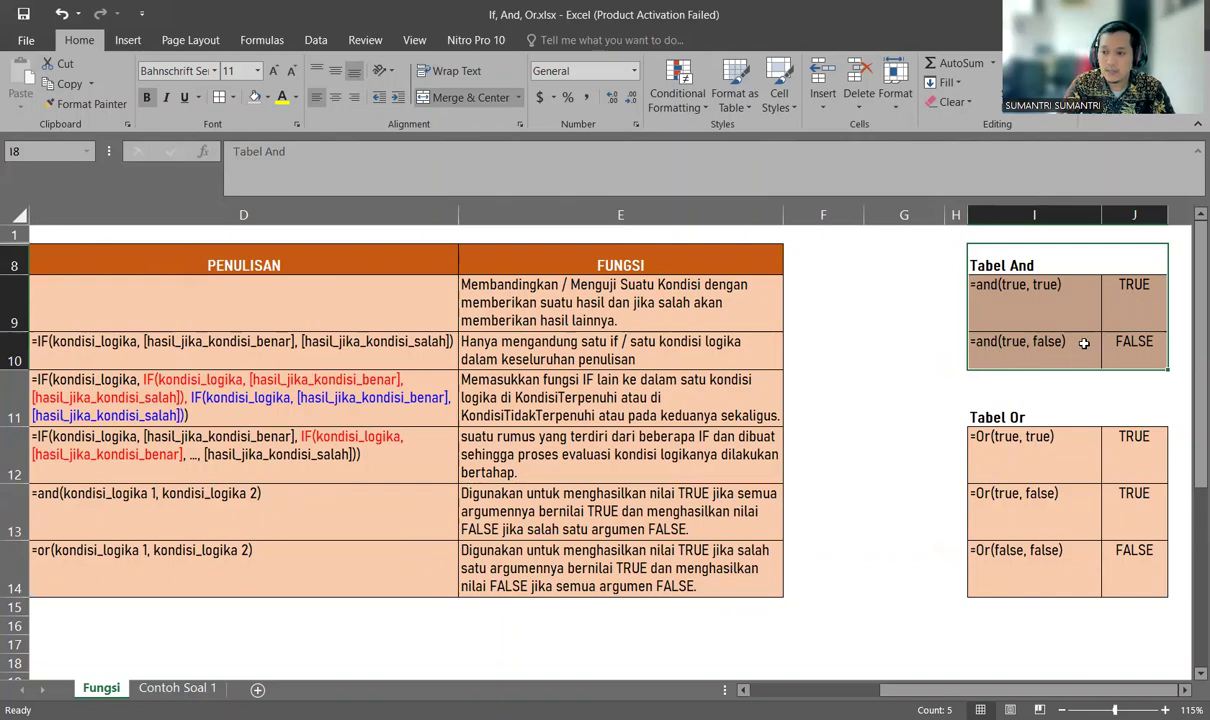
{"action": "left_click", "coordinate": [1116, 343]}
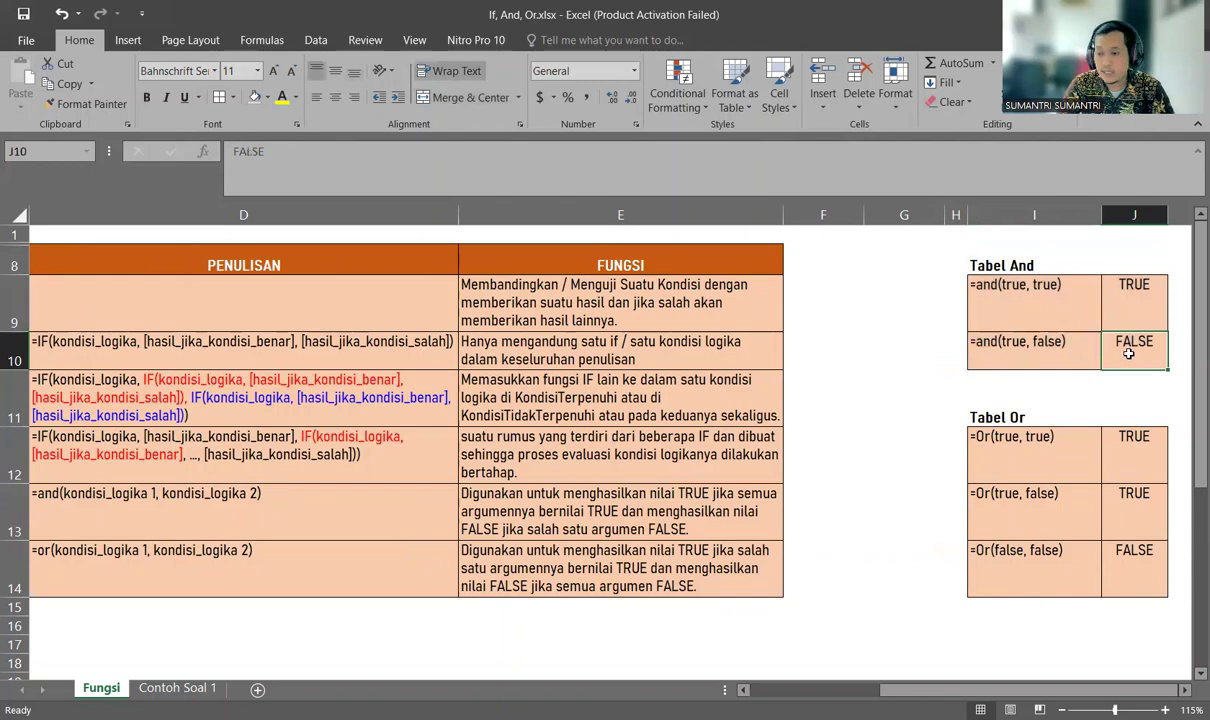
{"action": "key", "text": "F2"}
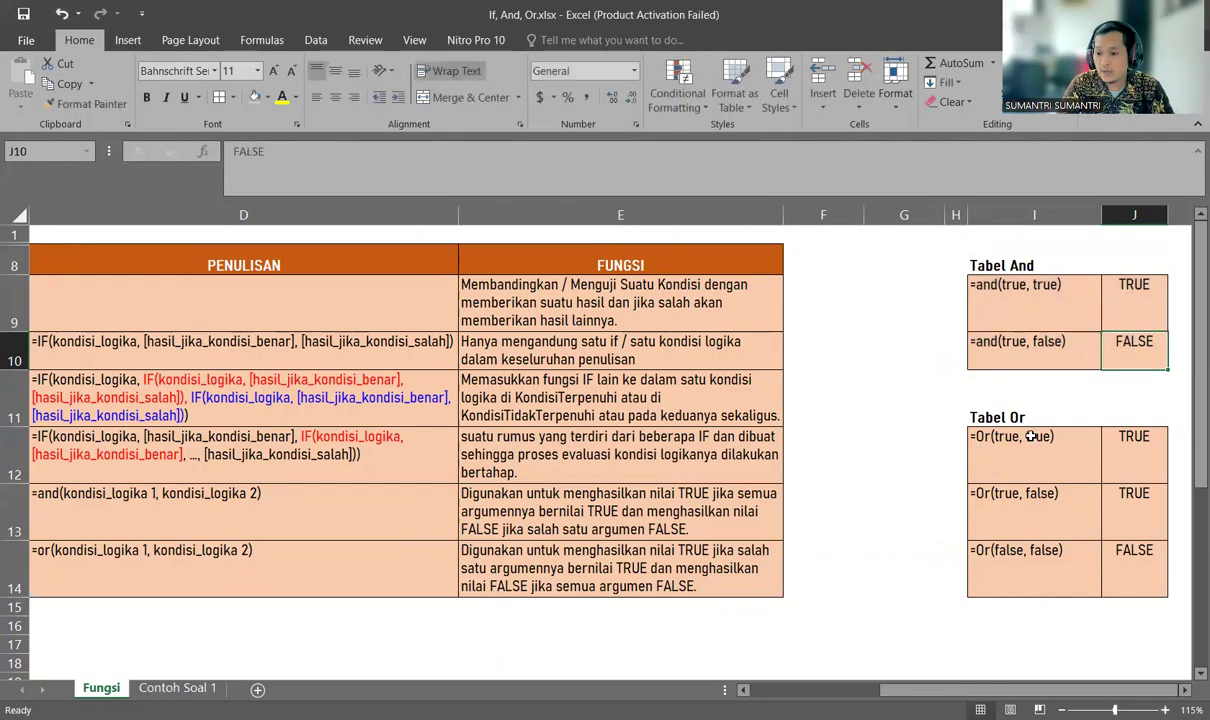
{"action": "left_click", "coordinate": [975, 406]}
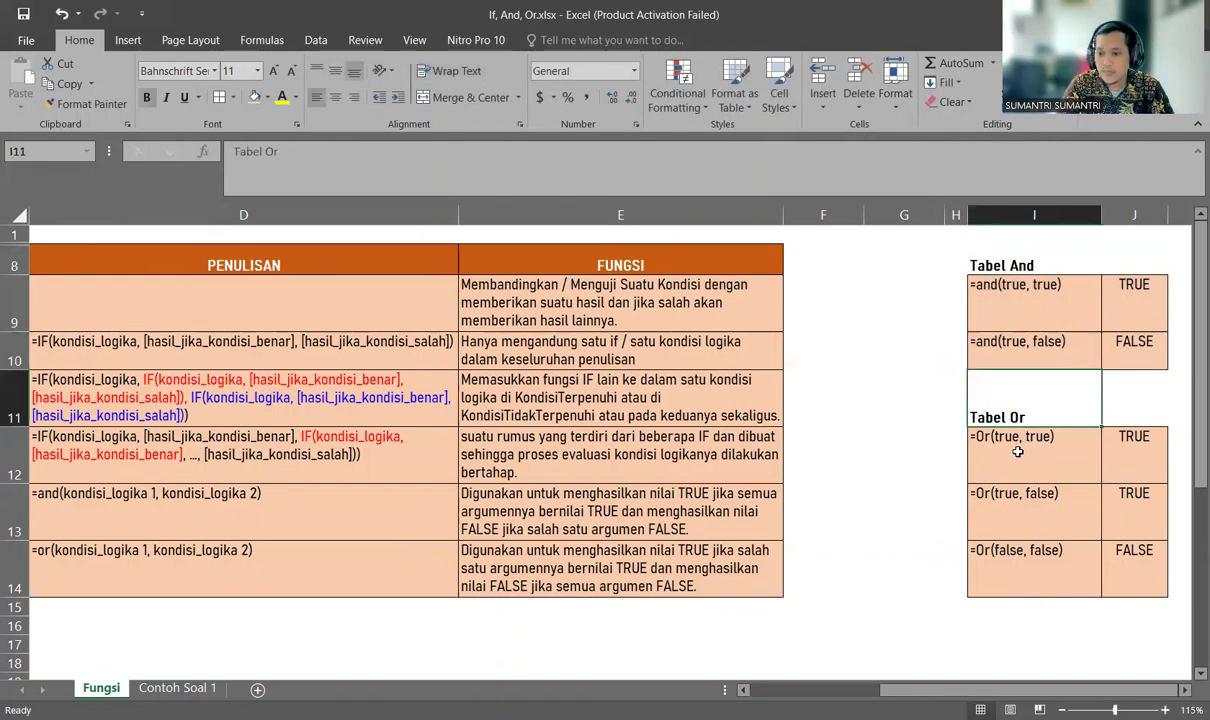
{"action": "left_click", "coordinate": [1017, 452]}
{"action": "key", "text": "Right"}
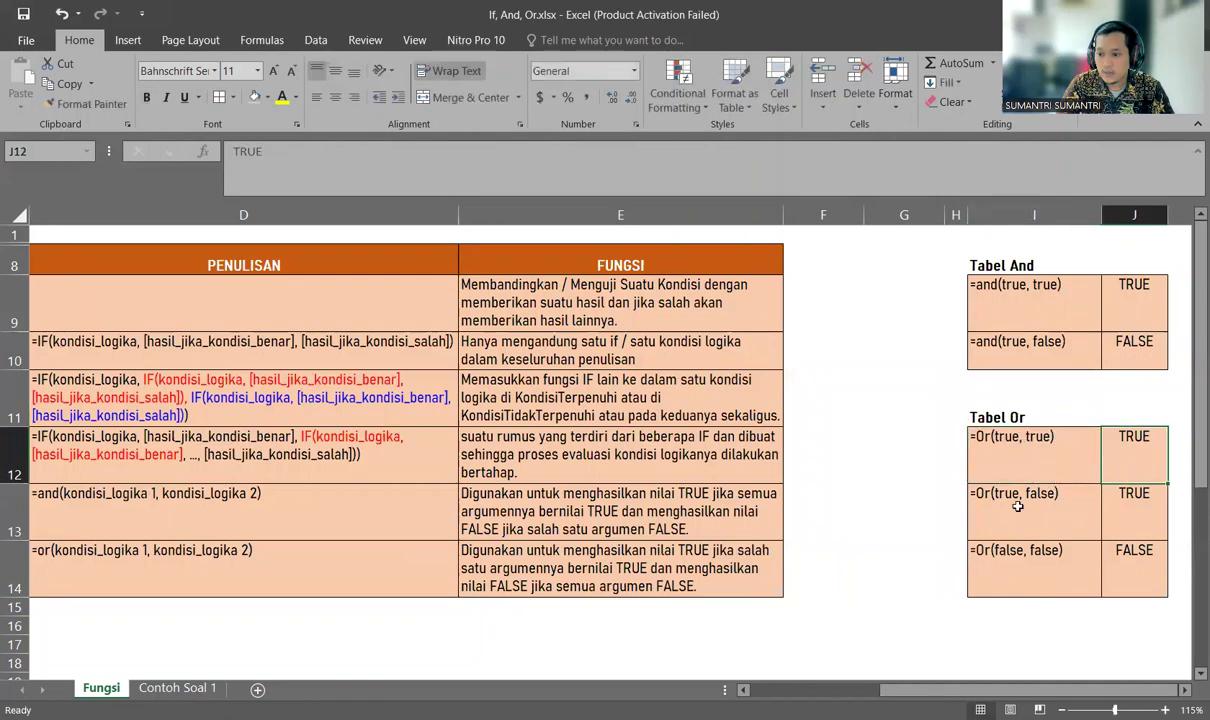
{"action": "left_click", "coordinate": [1006, 500]}
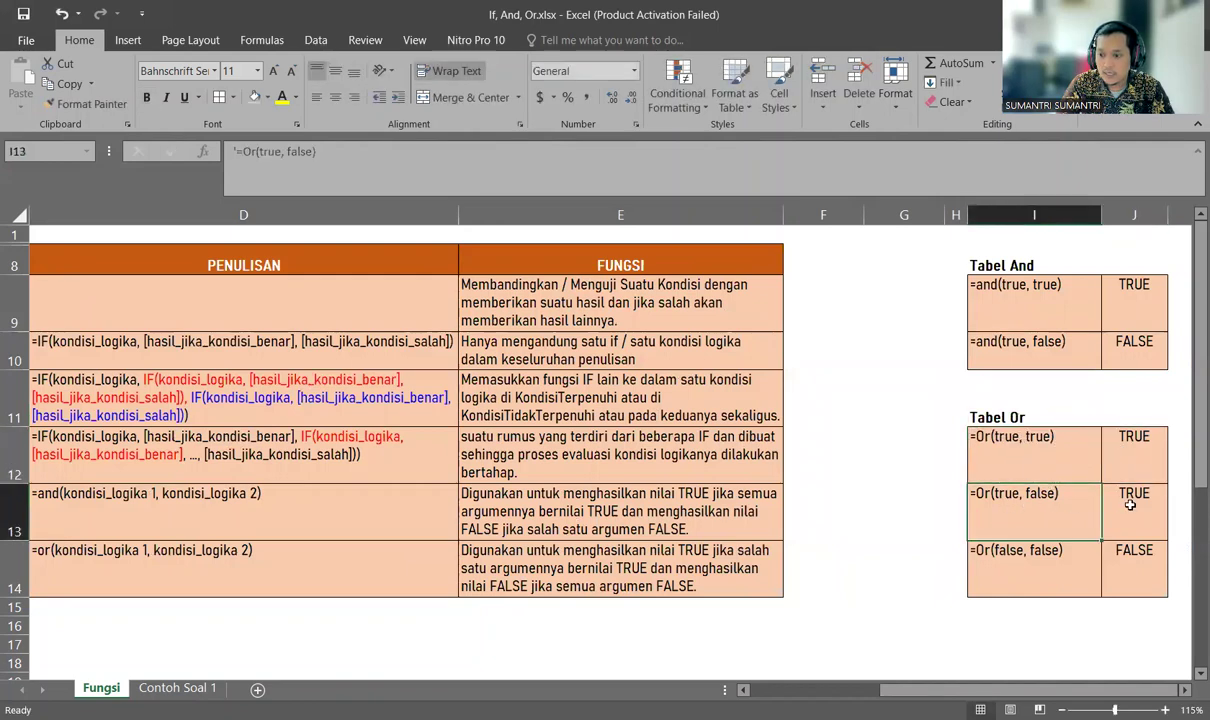
{"action": "key", "text": "Right"}
{"action": "left_click", "coordinate": [987, 564]}
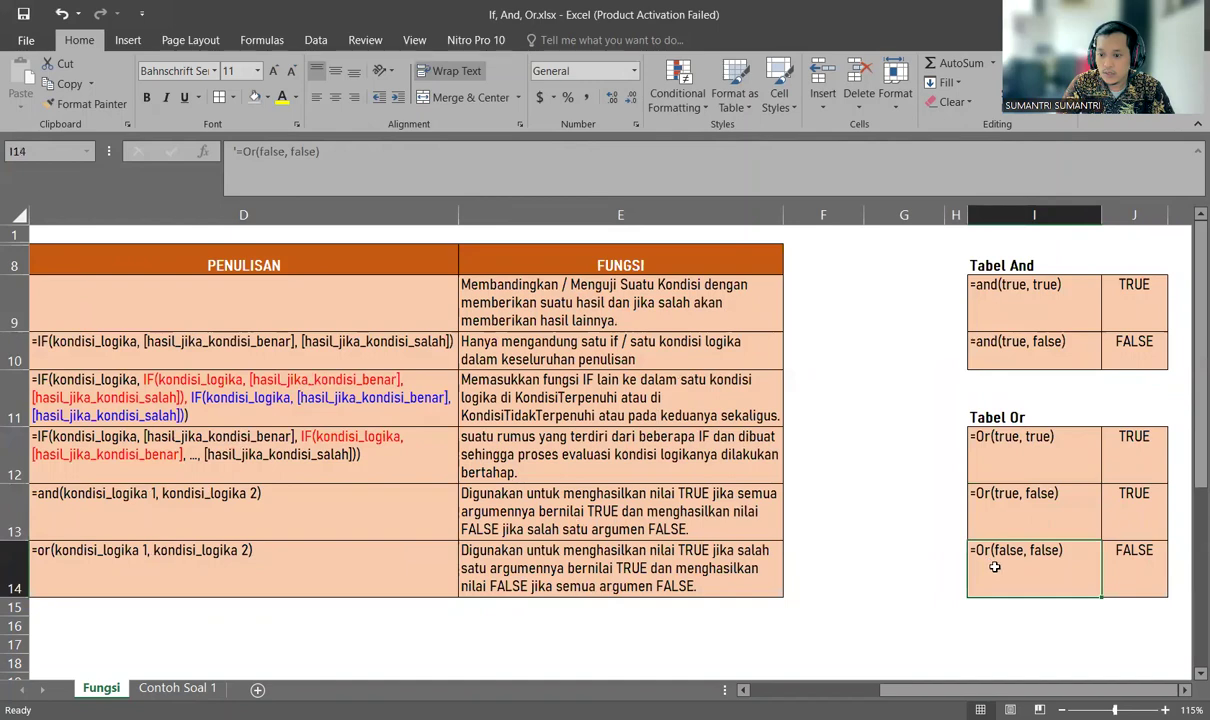
{"action": "left_click", "coordinate": [1140, 563]}
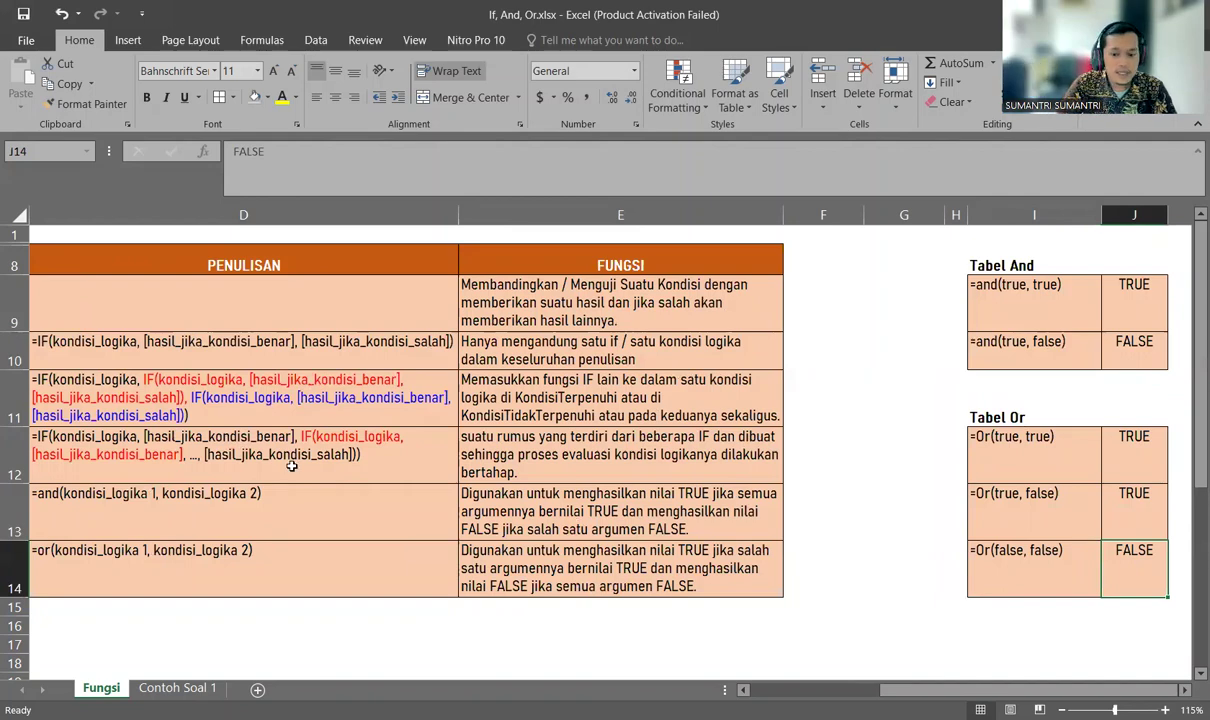
- Open the Contoh Soal 1 sheet and look over the IF TUNGGAL and IF GANDA exercise tables
{"action": "scroll", "coordinate": [340, 640], "scroll_direction": "left", "scroll_amount": 3}
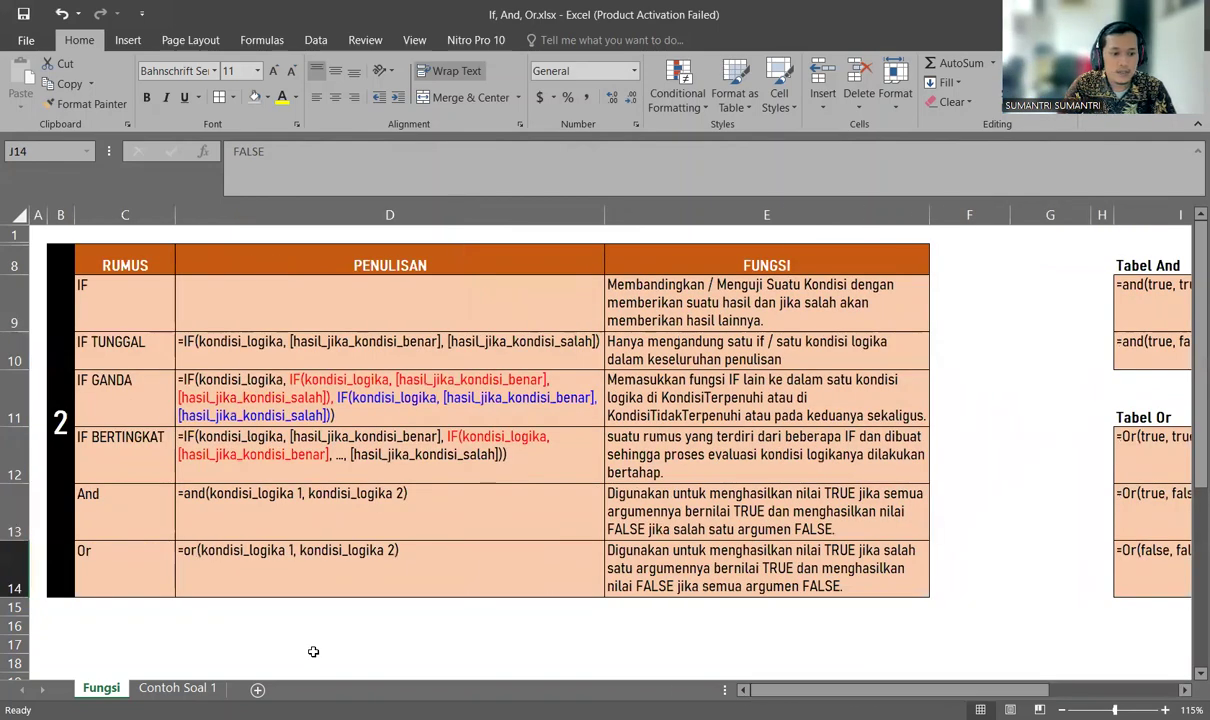
{"action": "left_click", "coordinate": [193, 690]}
{"action": "left_click", "coordinate": [100, 688]}
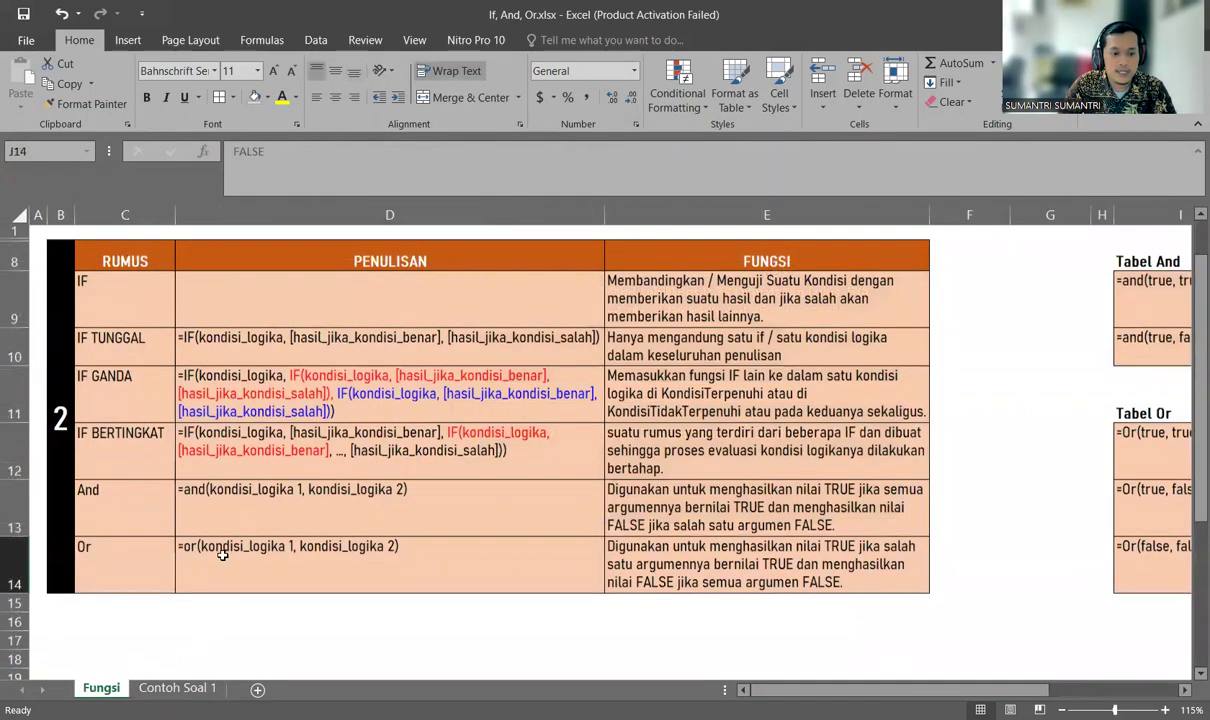
{"action": "left_click", "coordinate": [175, 688]}
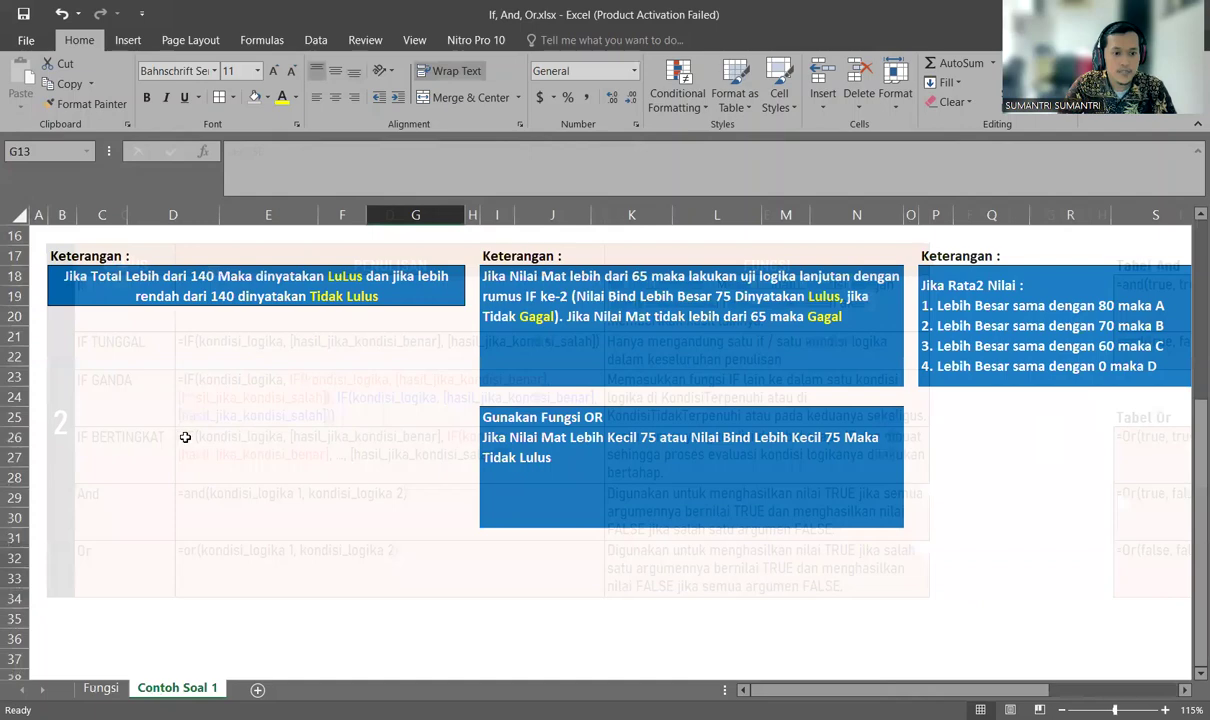
{"action": "scroll", "coordinate": [185, 437], "scroll_direction": "up", "scroll_amount": 5}
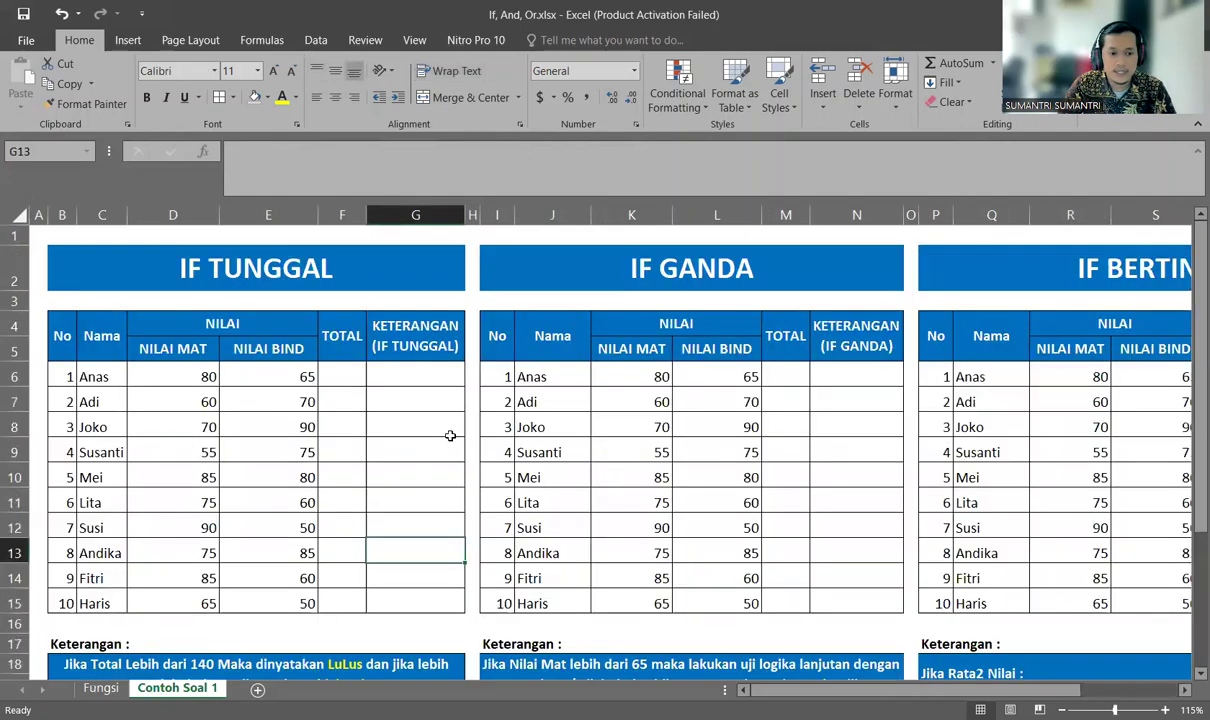
{"action": "left_click", "coordinate": [351, 270]}
{"action": "left_click", "coordinate": [808, 275]}
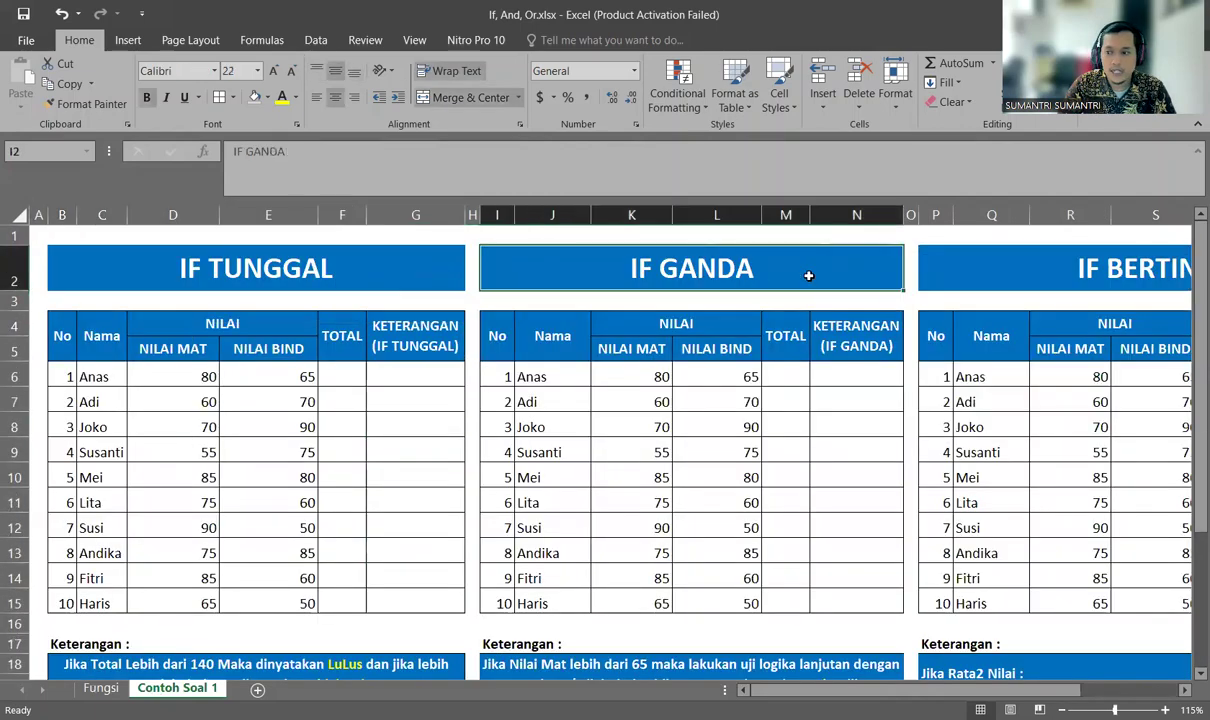
- Clear the RATA2 and KETERANGAN entries in U6:V15 of the IF BERTINGKAT table
{"action": "left_click", "coordinate": [1040, 268]}
{"action": "left_click_drag", "start_coordinate": [940, 689], "coordinate": [704, 676]}
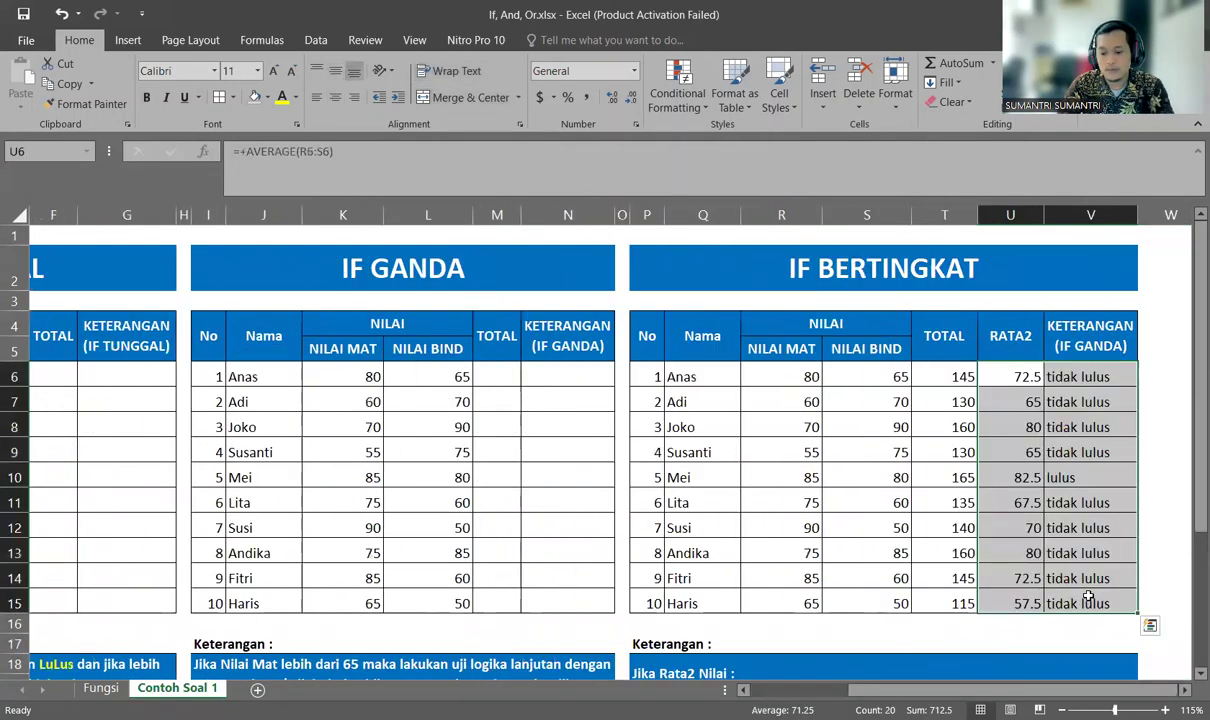
{"action": "key", "text": "Delete"}
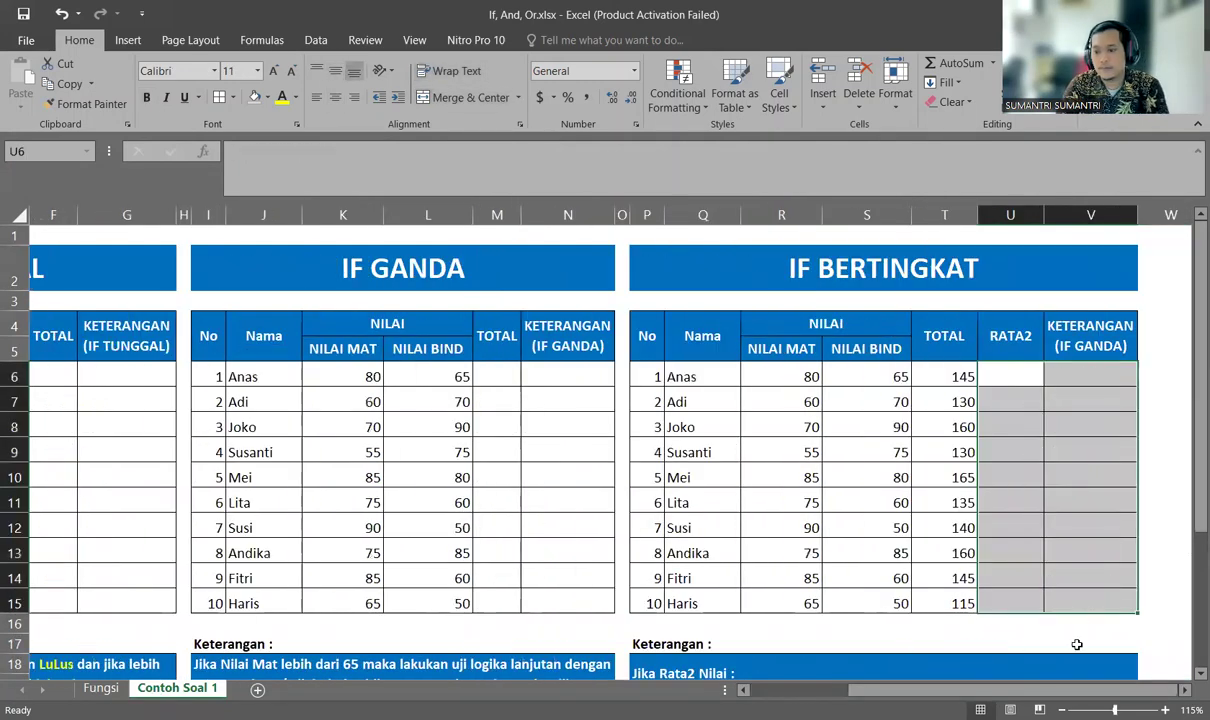
- Examine the IF TUNGGAL table's name, score, TOTAL and KETERANGAN columns and the pass rule written beneath it
{"action": "left_click_drag", "start_coordinate": [1030, 690], "coordinate": [935, 690]}
{"action": "left_click", "coordinate": [238, 470]}
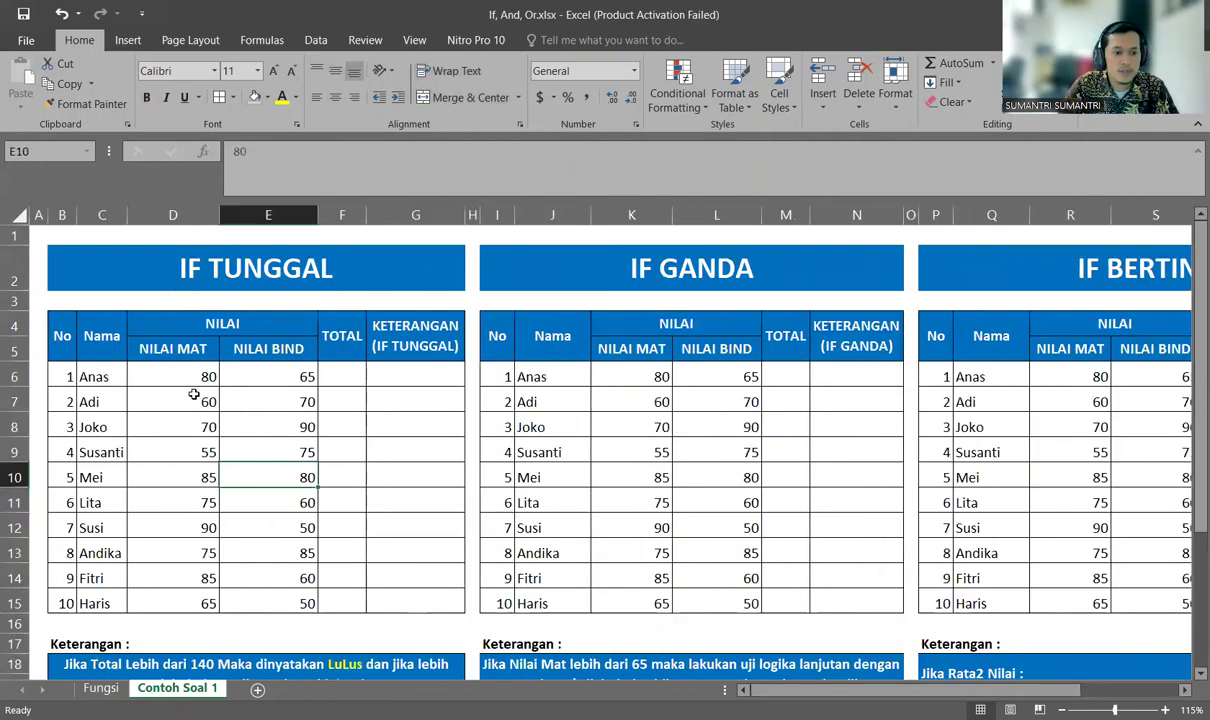
{"action": "left_click", "coordinate": [233, 271]}
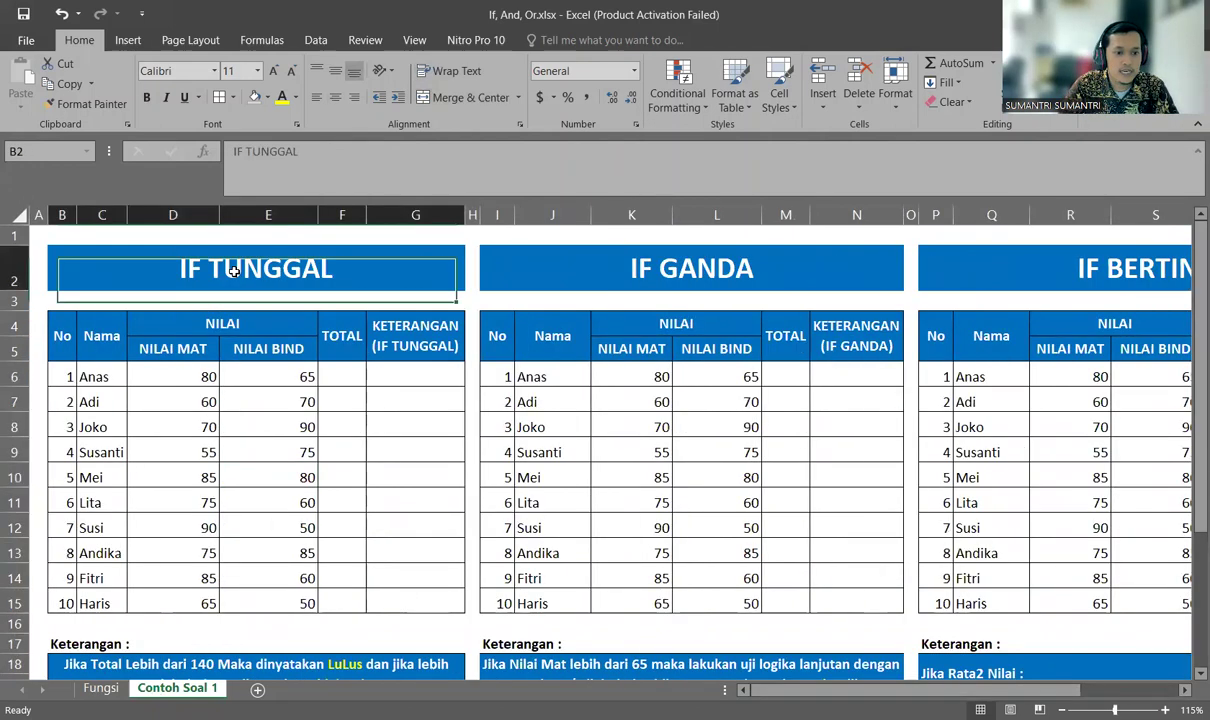
{"action": "left_click", "coordinate": [87, 376]}
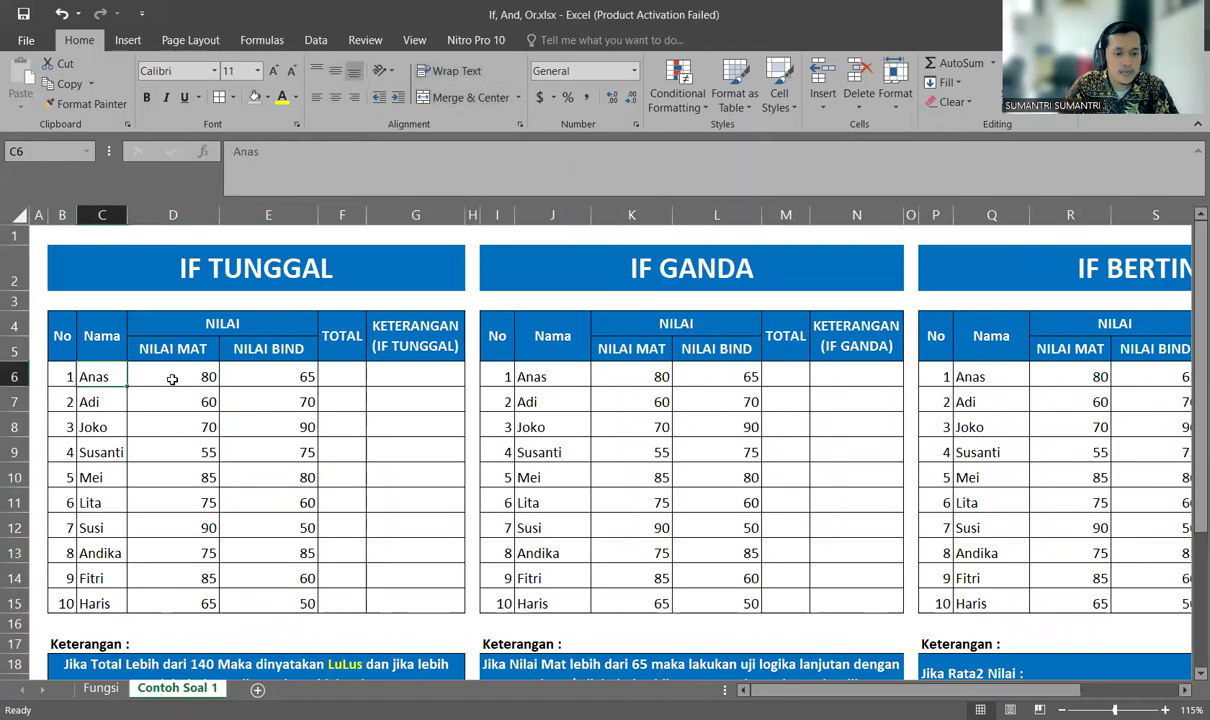
{"action": "left_click", "coordinate": [170, 377]}
{"action": "left_click", "coordinate": [280, 381]}
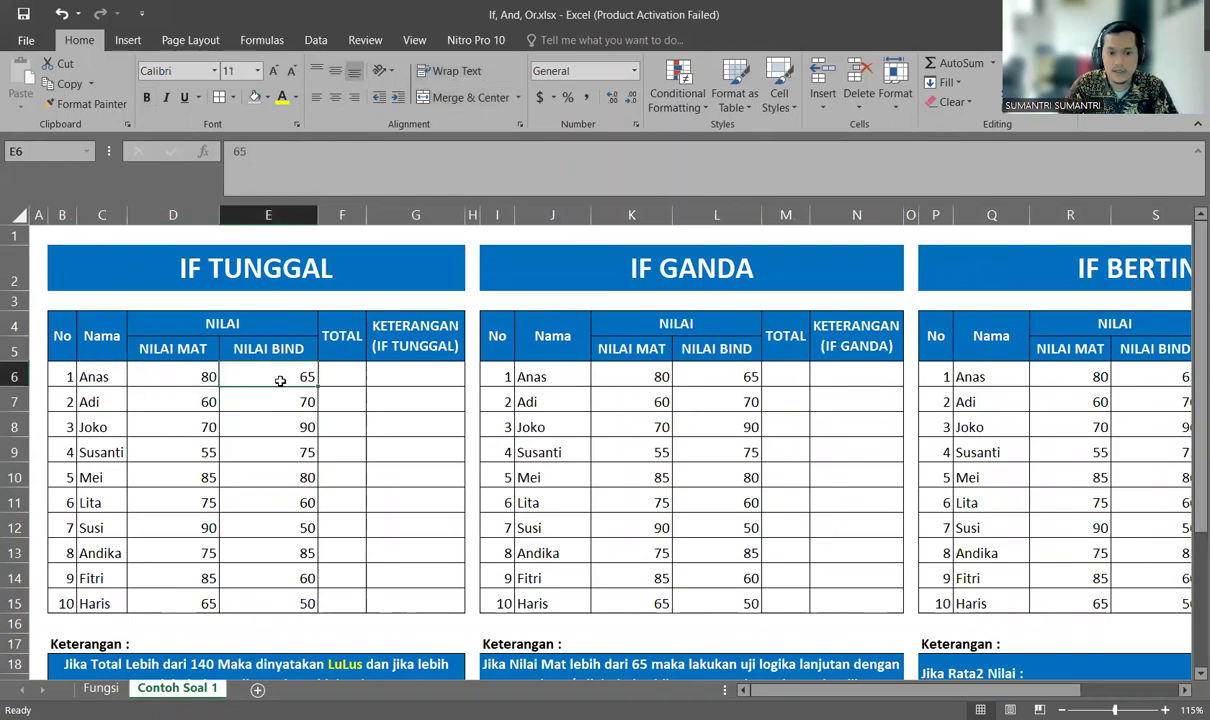
{"action": "left_click", "coordinate": [340, 378]}
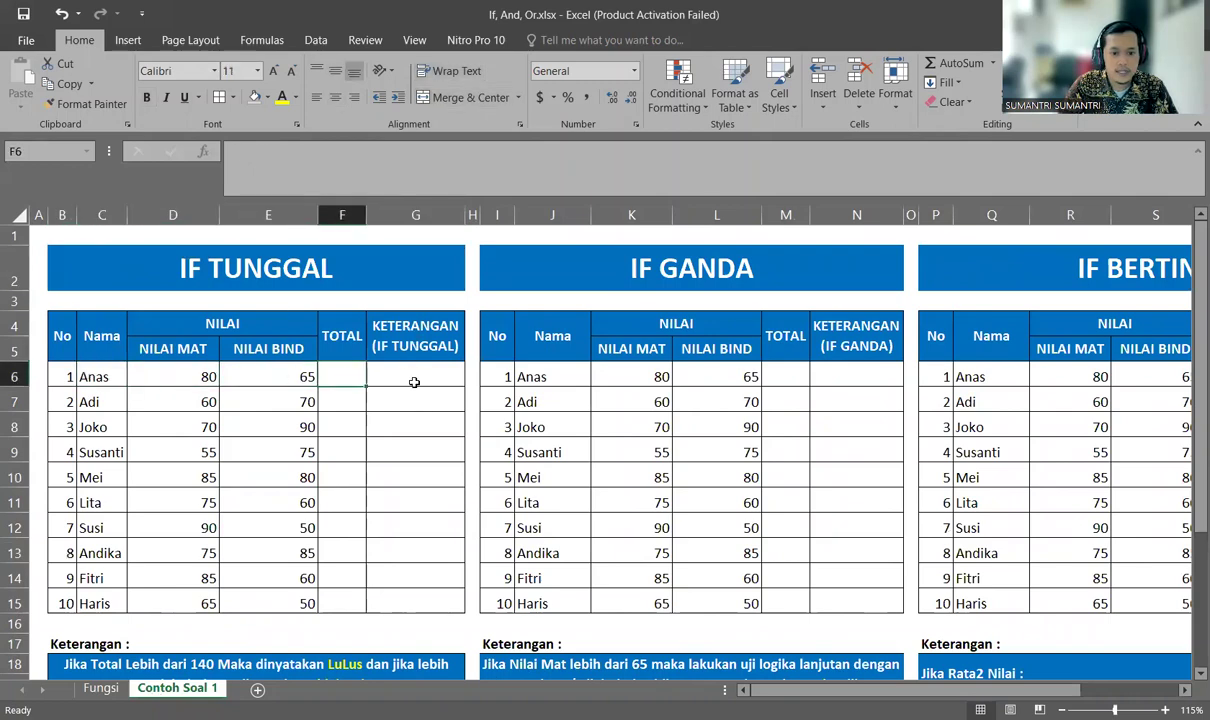
{"action": "left_click", "coordinate": [390, 372]}
{"action": "scroll", "coordinate": [382, 556], "scroll_direction": "down", "scroll_amount": 1}
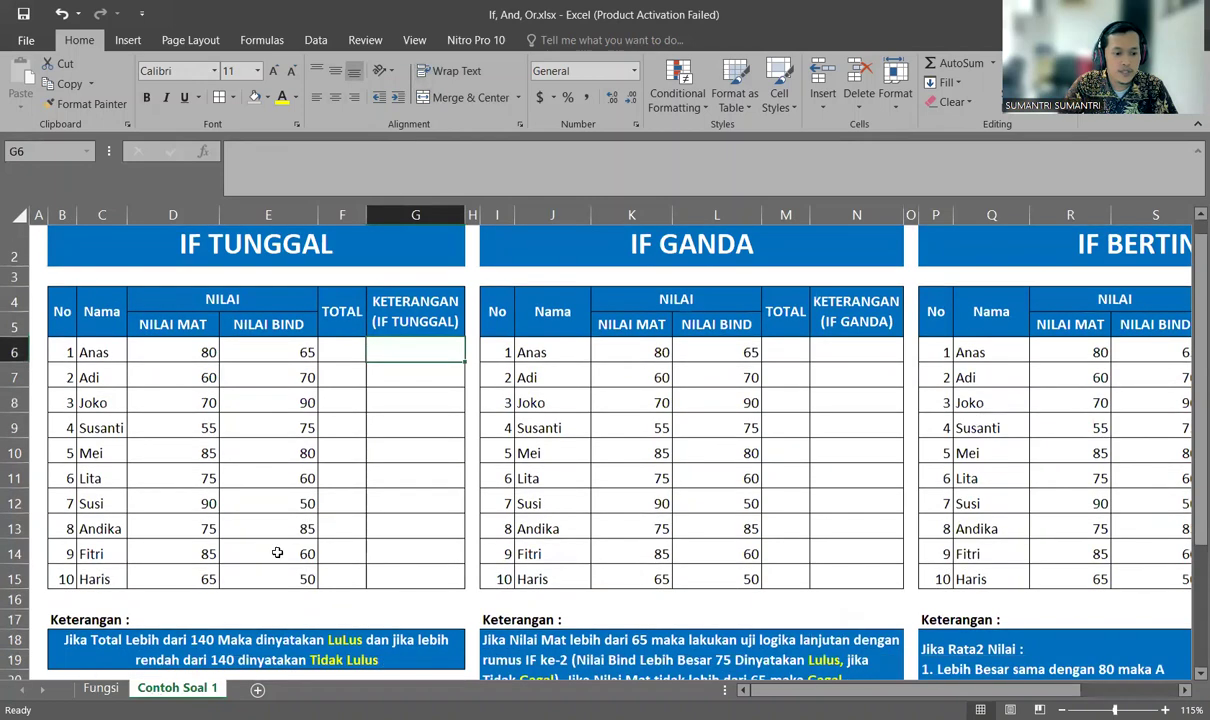
{"action": "left_click", "coordinate": [80, 581]}
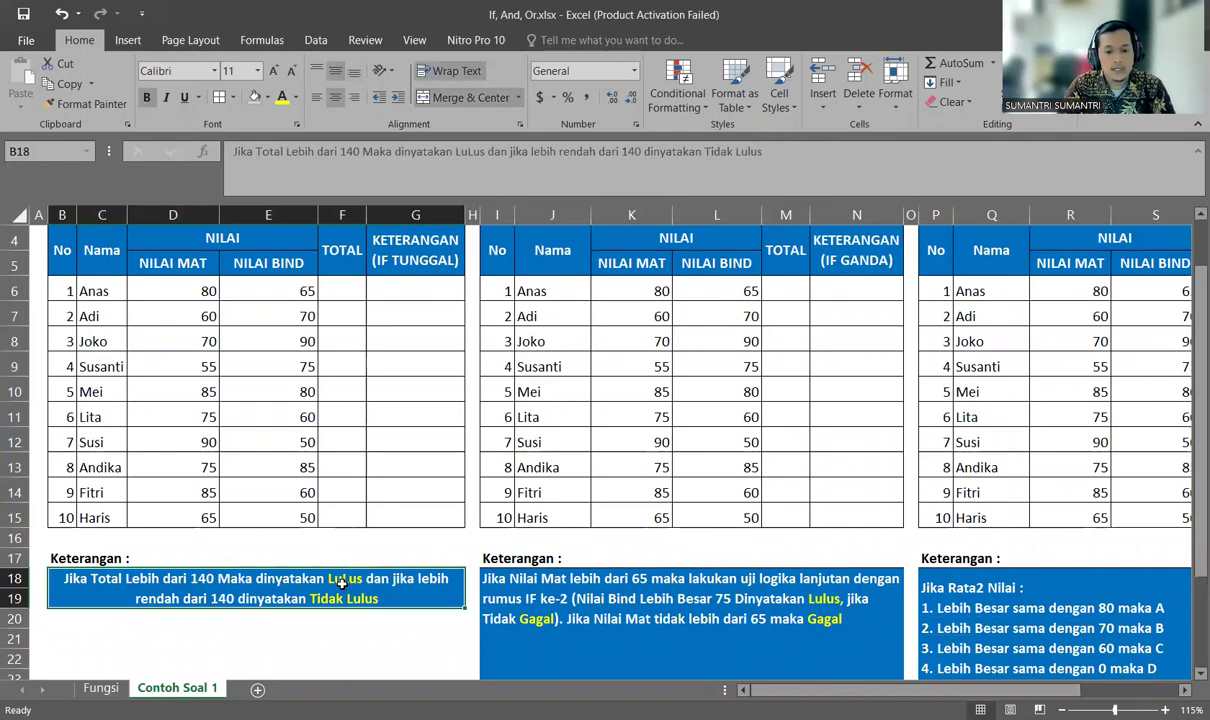
- Enter the formula =D6+E6 in F6 to total the first student's two scores in the IF TUNGGAL table
{"action": "key", "text": "F2"}
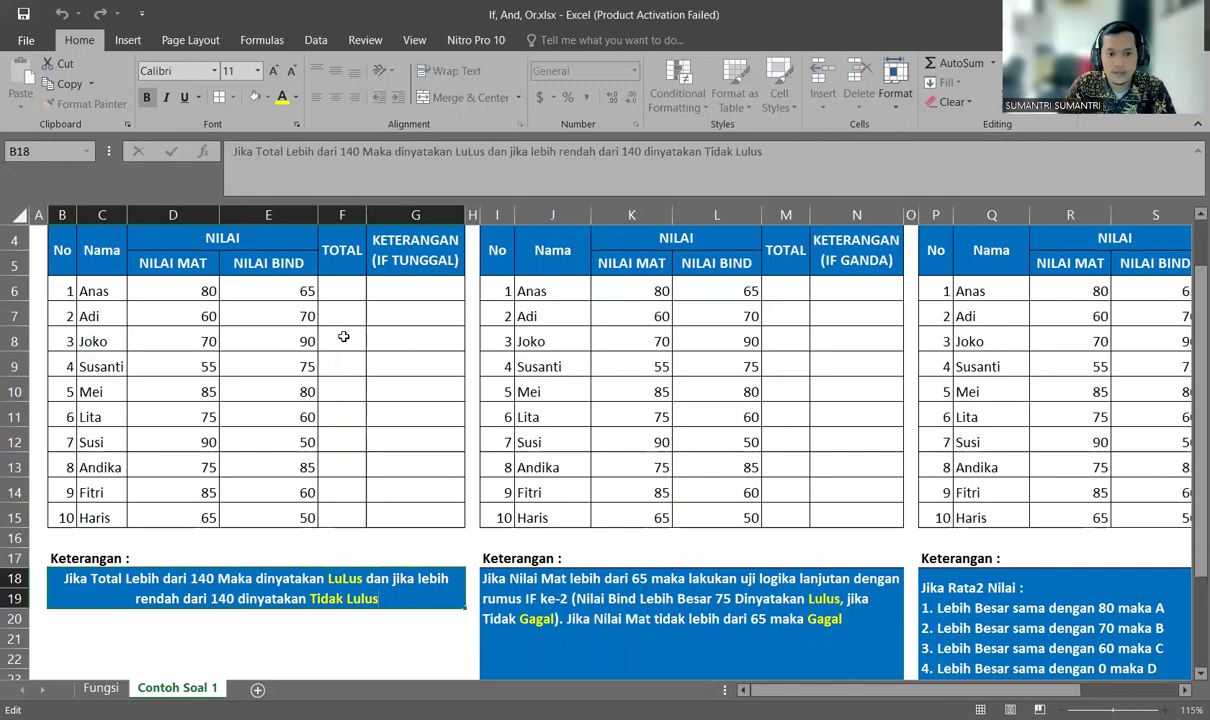
{"action": "left_click", "coordinate": [346, 298]}
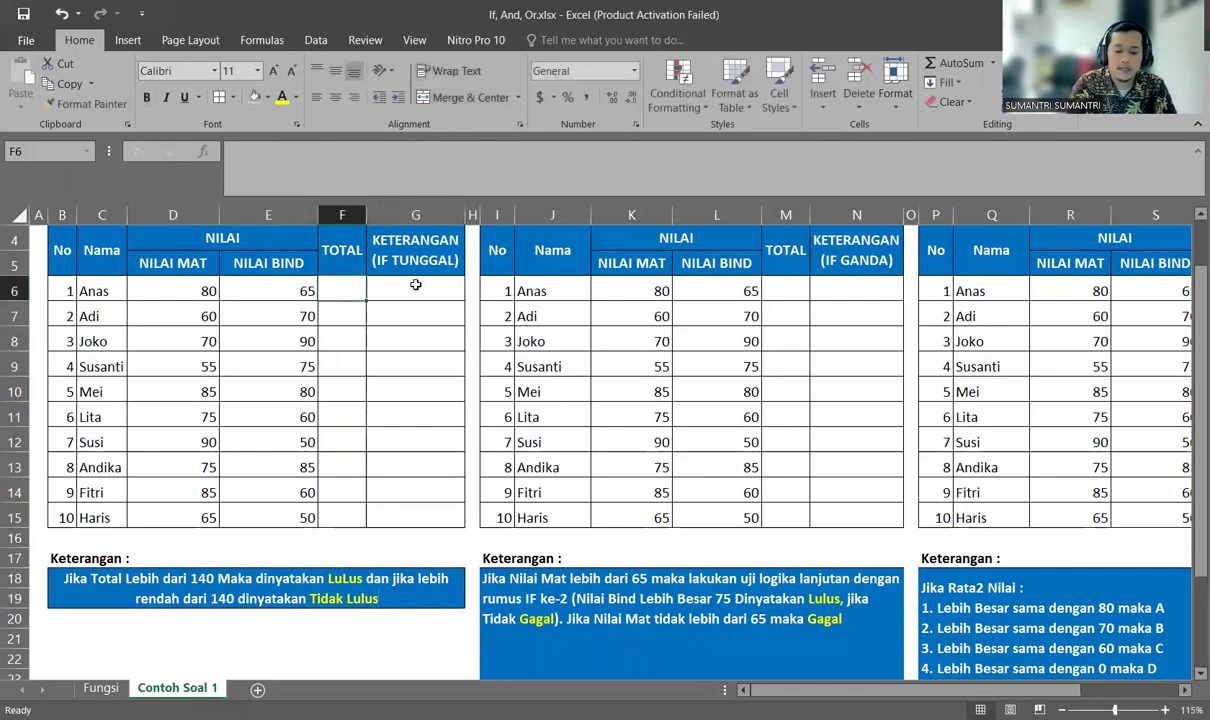
{"action": "type", "text": "="}
{"action": "key", "text": "Left"}
{"action": "key", "text": "Left"}
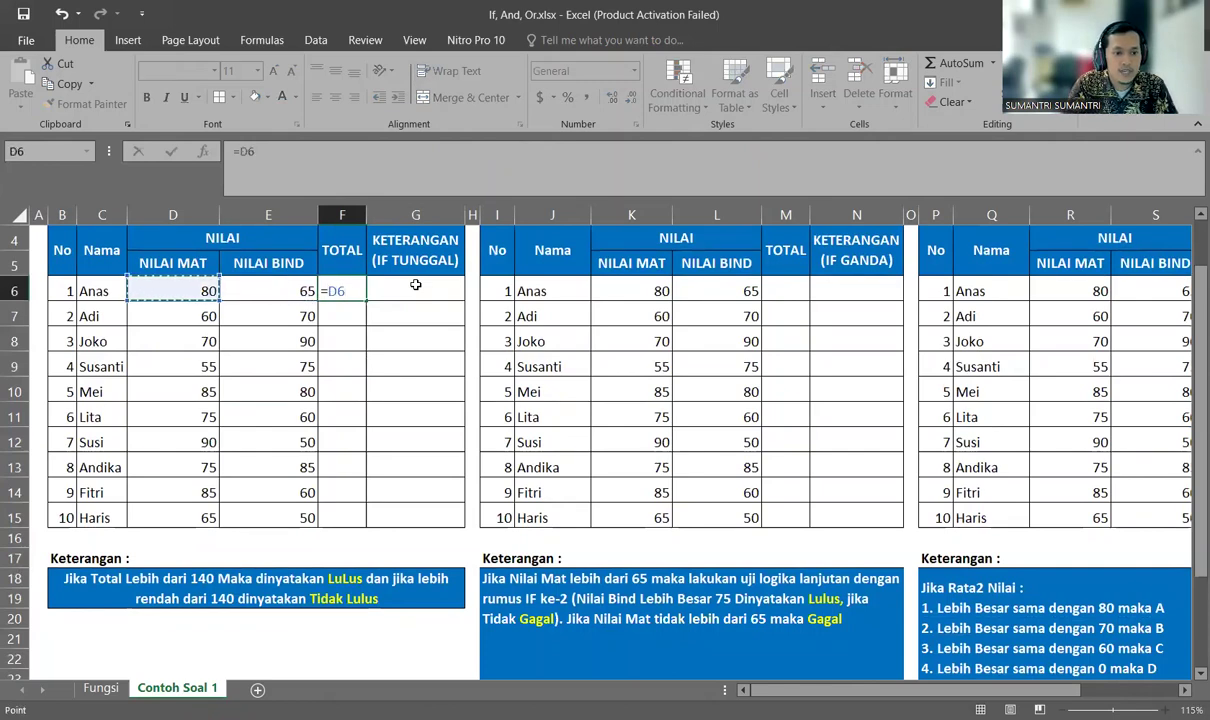
{"action": "type", "text": "+"}
{"action": "key", "text": "Left"}
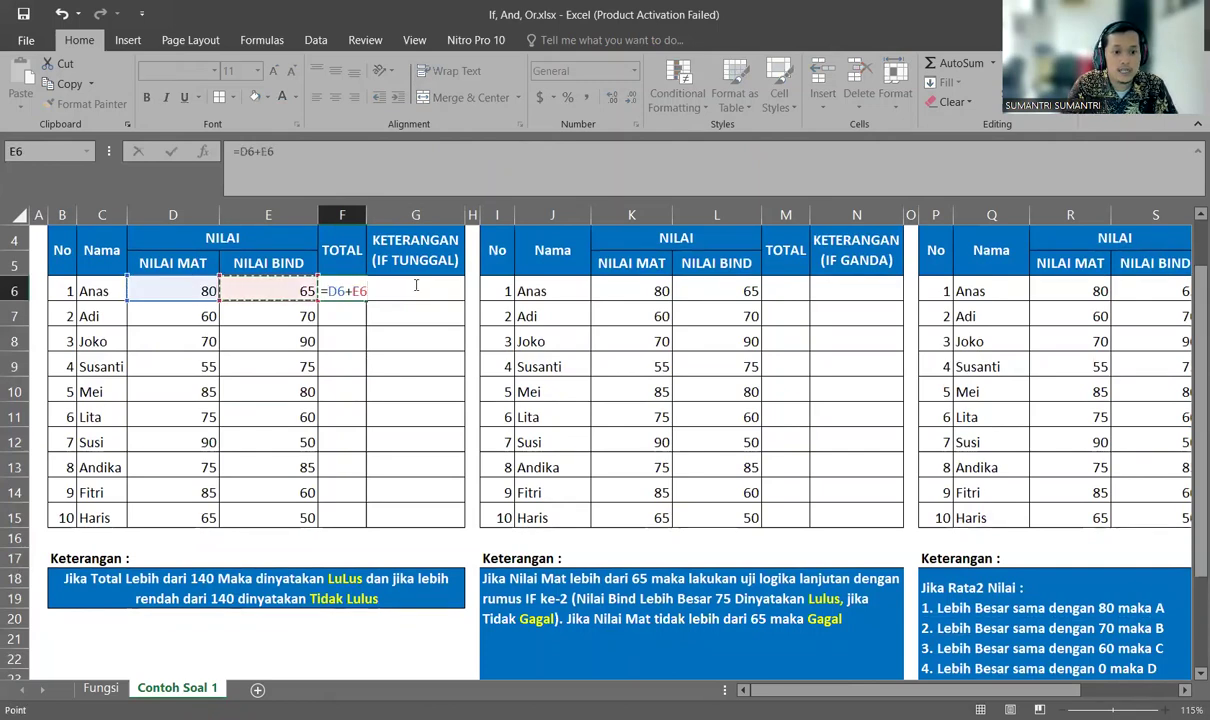
{"action": "key", "text": "Return"}
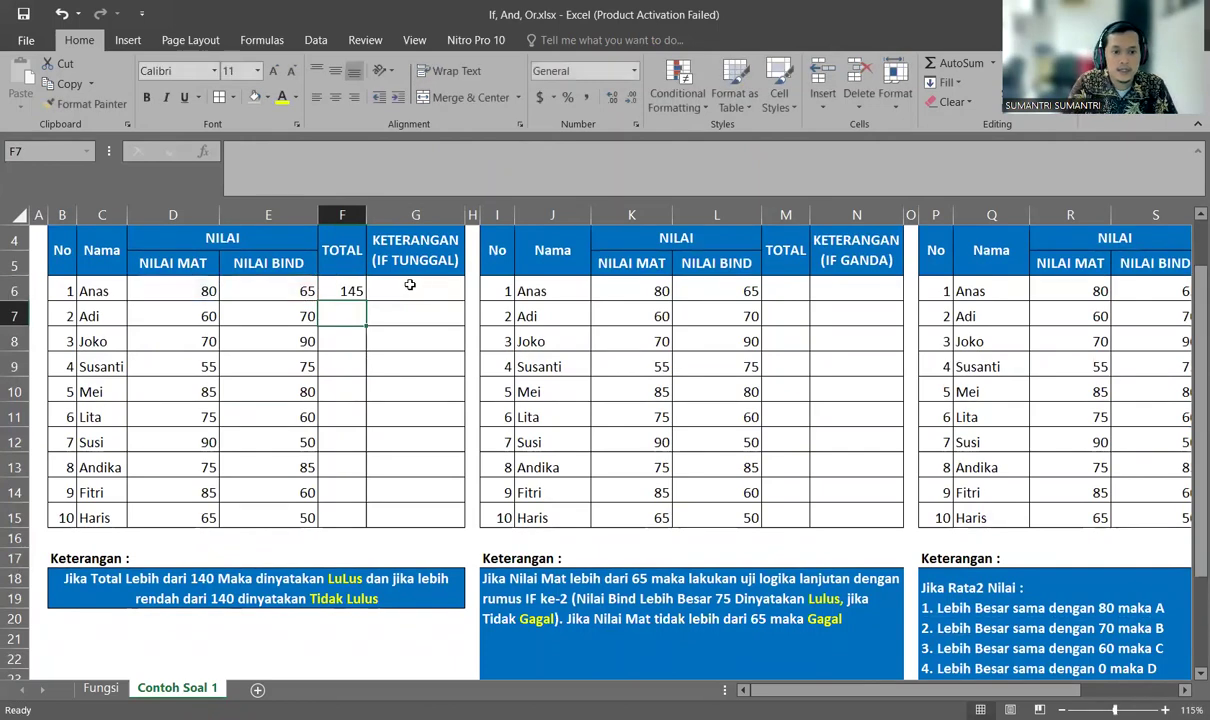
- Fill the total formula from F6 down through F15 in the IF TUNGGAL table's TOTAL column
{"action": "scroll", "coordinate": [371, 346], "scroll_direction": "up", "scroll_amount": 1}
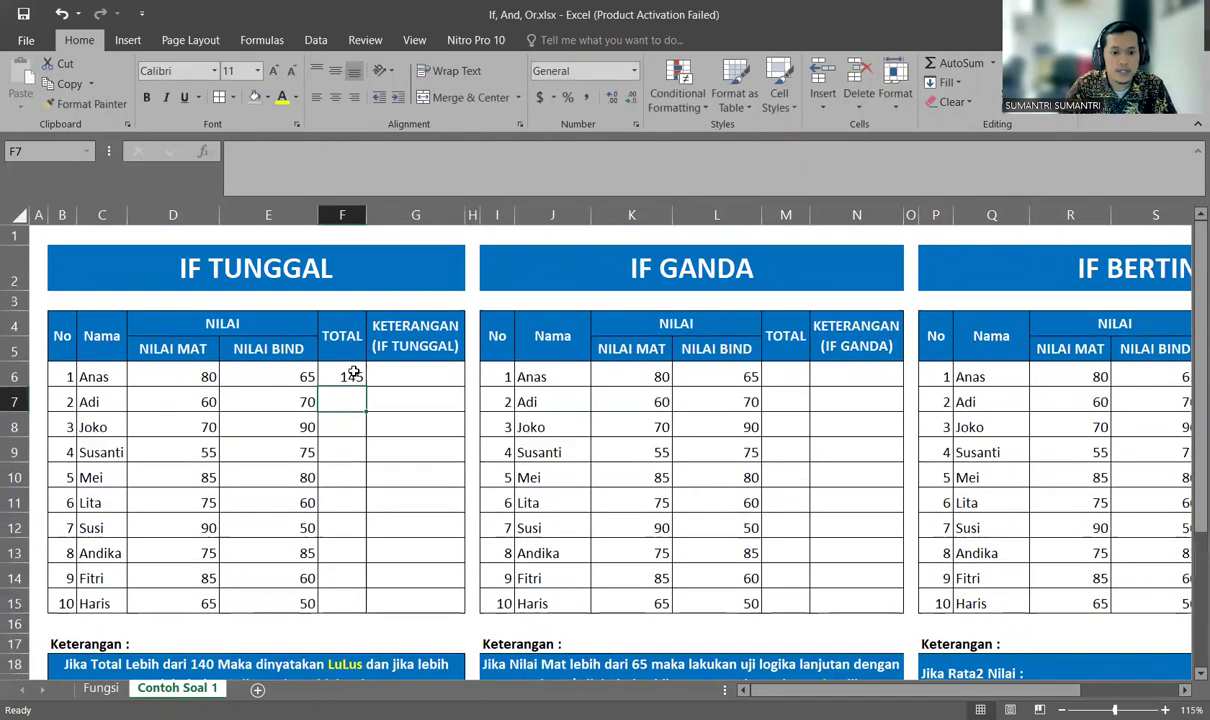
{"action": "left_click", "coordinate": [355, 379]}
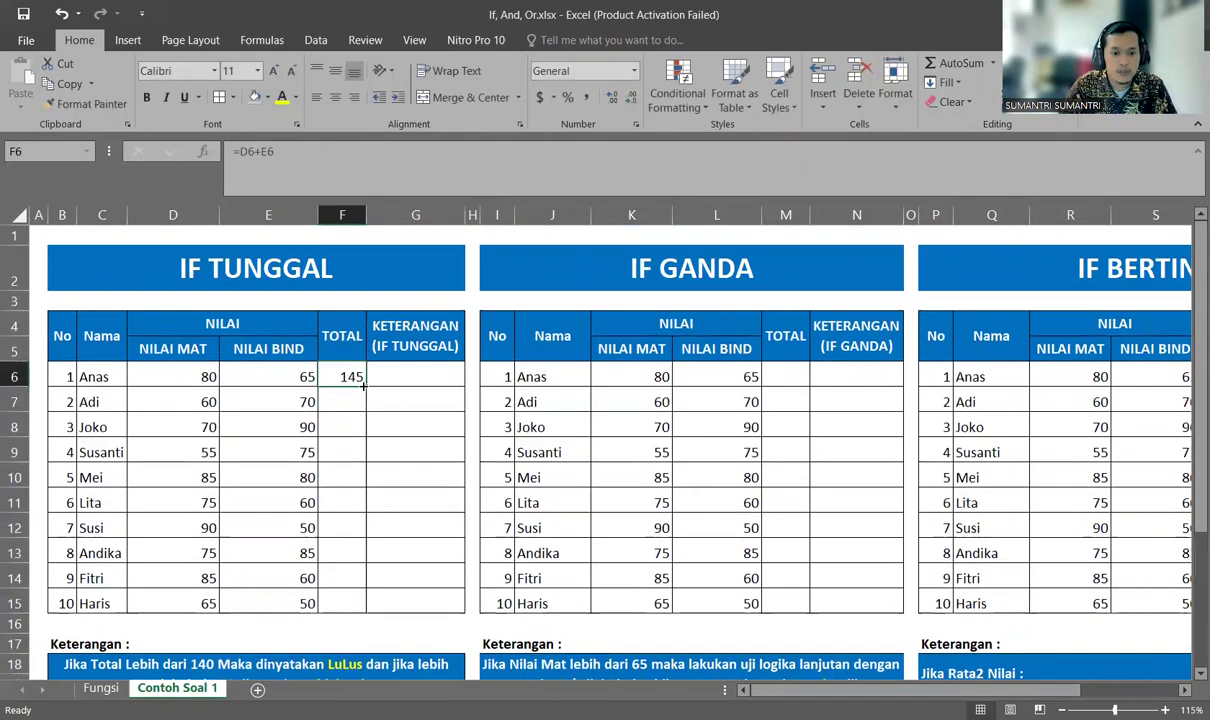
{"action": "double_click", "coordinate": [364, 385]}
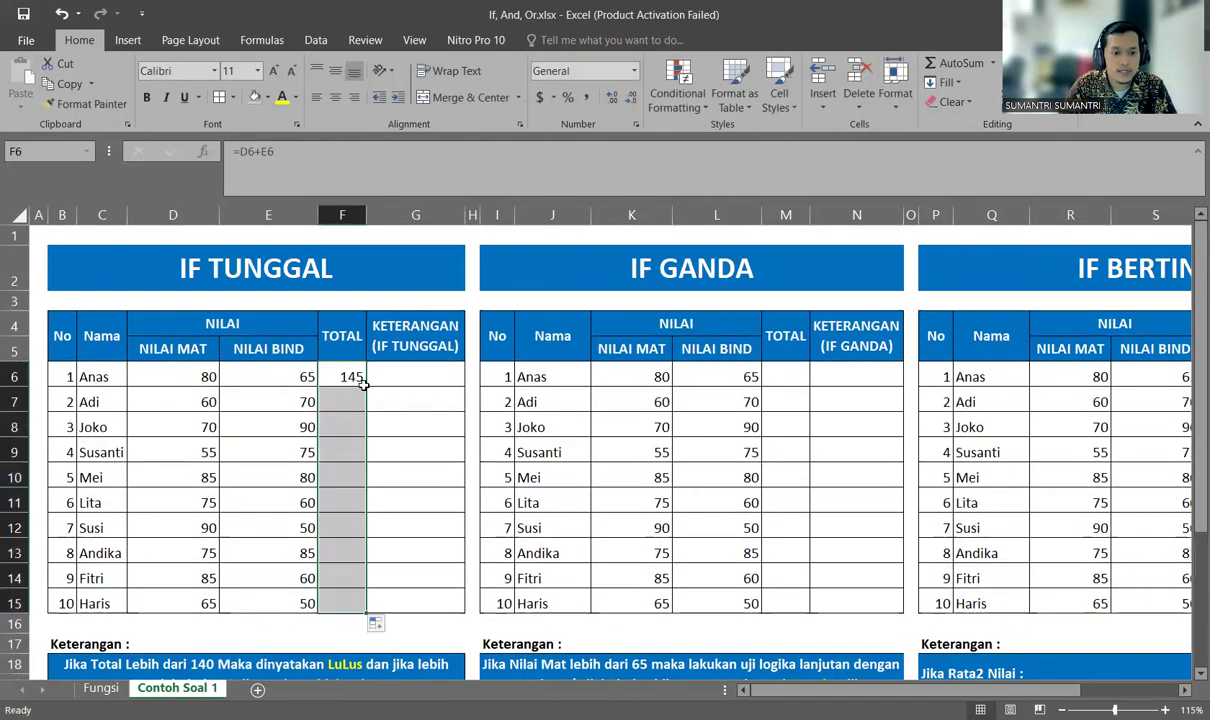
{"action": "left_click", "coordinate": [332, 600]}
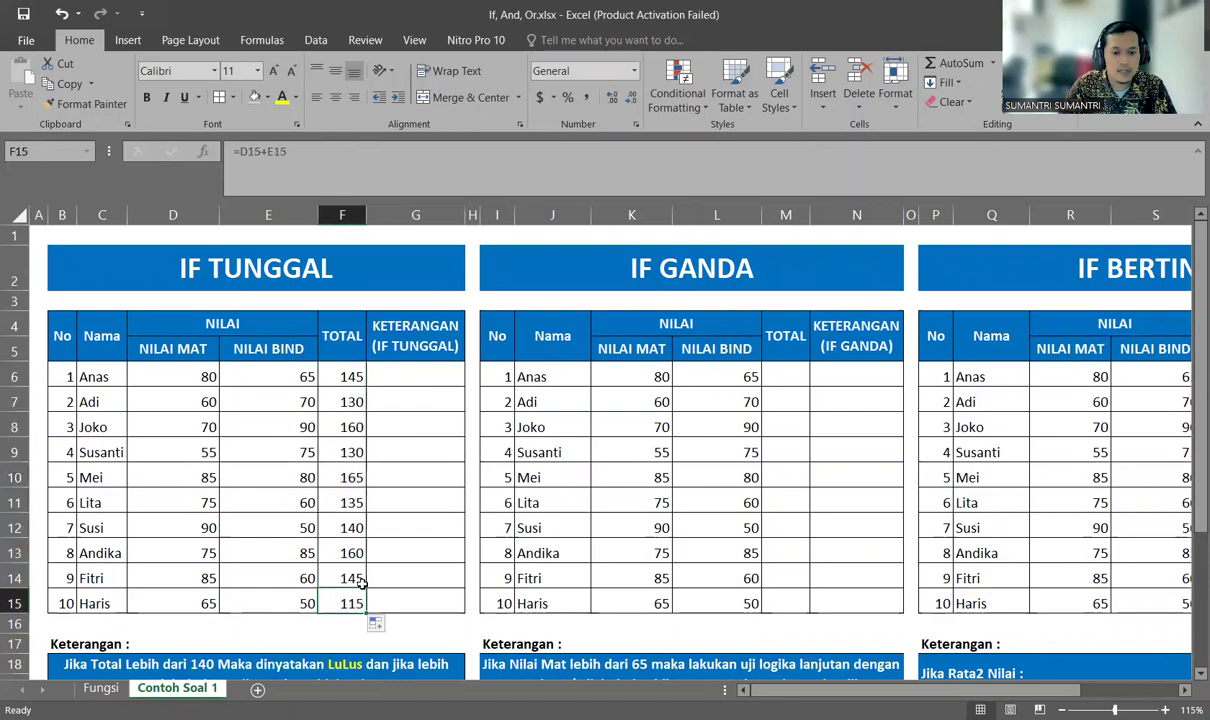
- Copy the IF TUNGGAL syntax text from D10 of the Fungsi sheet into B3 of Contoh Soal 1 and left-align it
{"action": "left_click", "coordinate": [433, 374]}
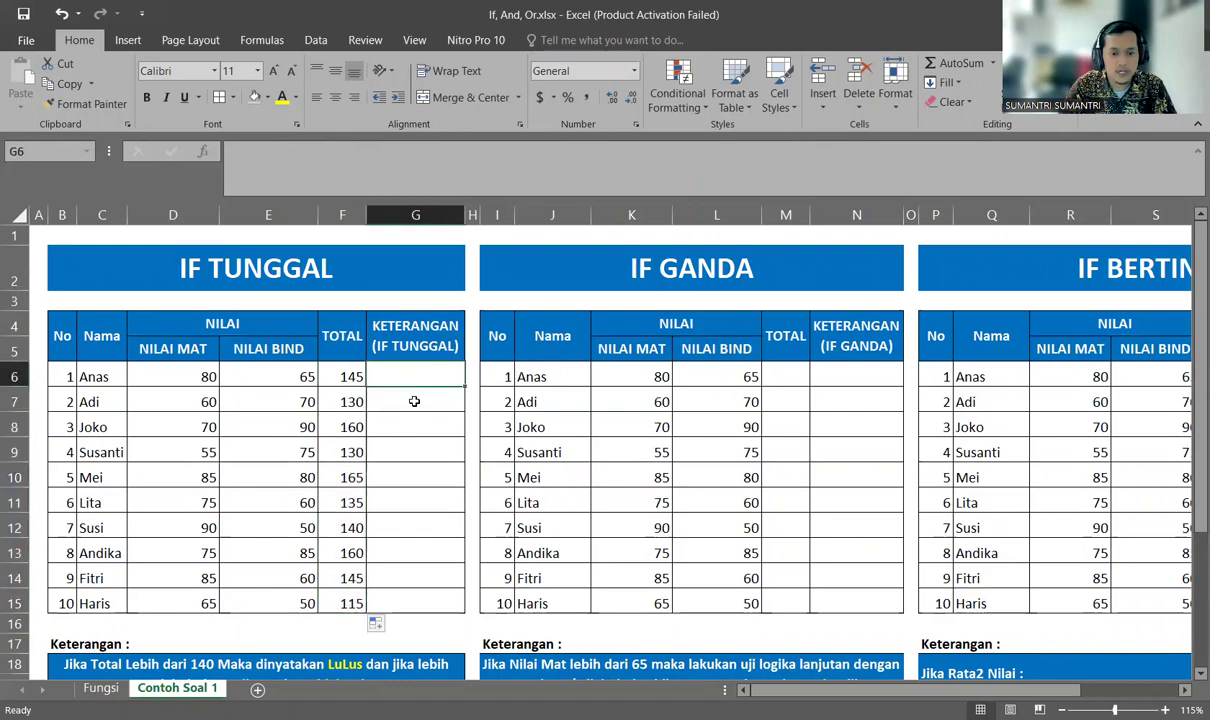
{"action": "left_click", "coordinate": [100, 688]}
{"action": "left_click", "coordinate": [292, 346]}
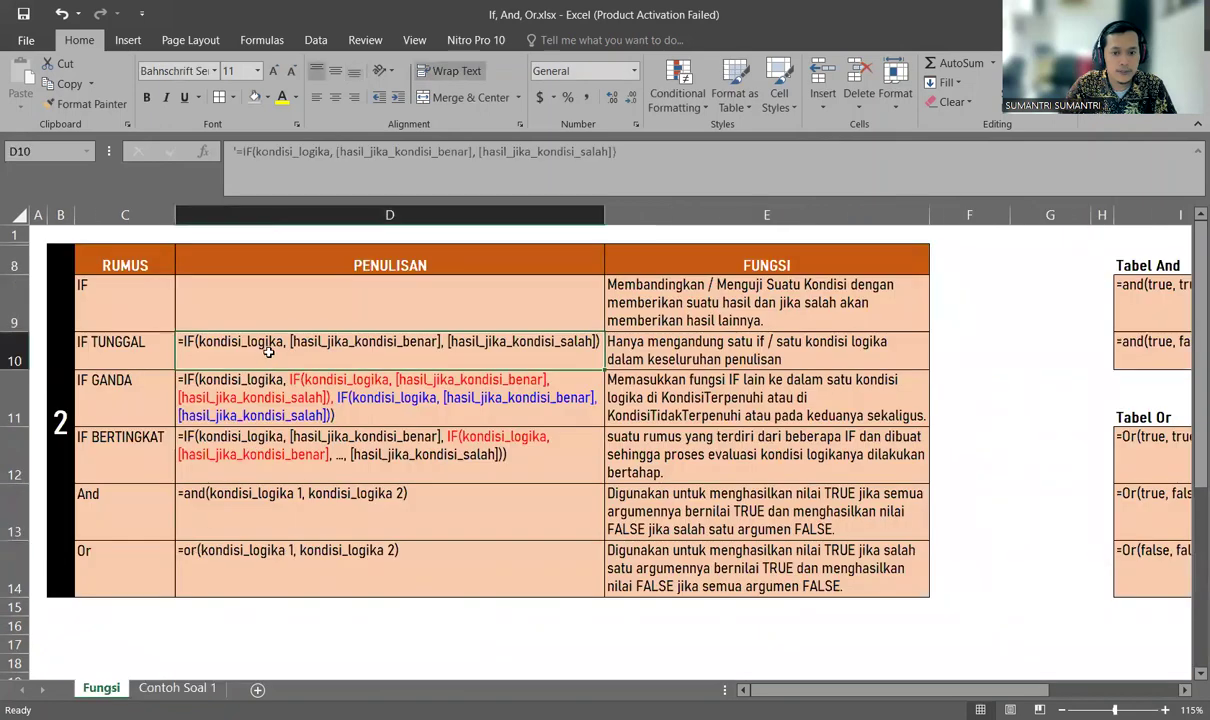
{"action": "double_click", "coordinate": [298, 347]}
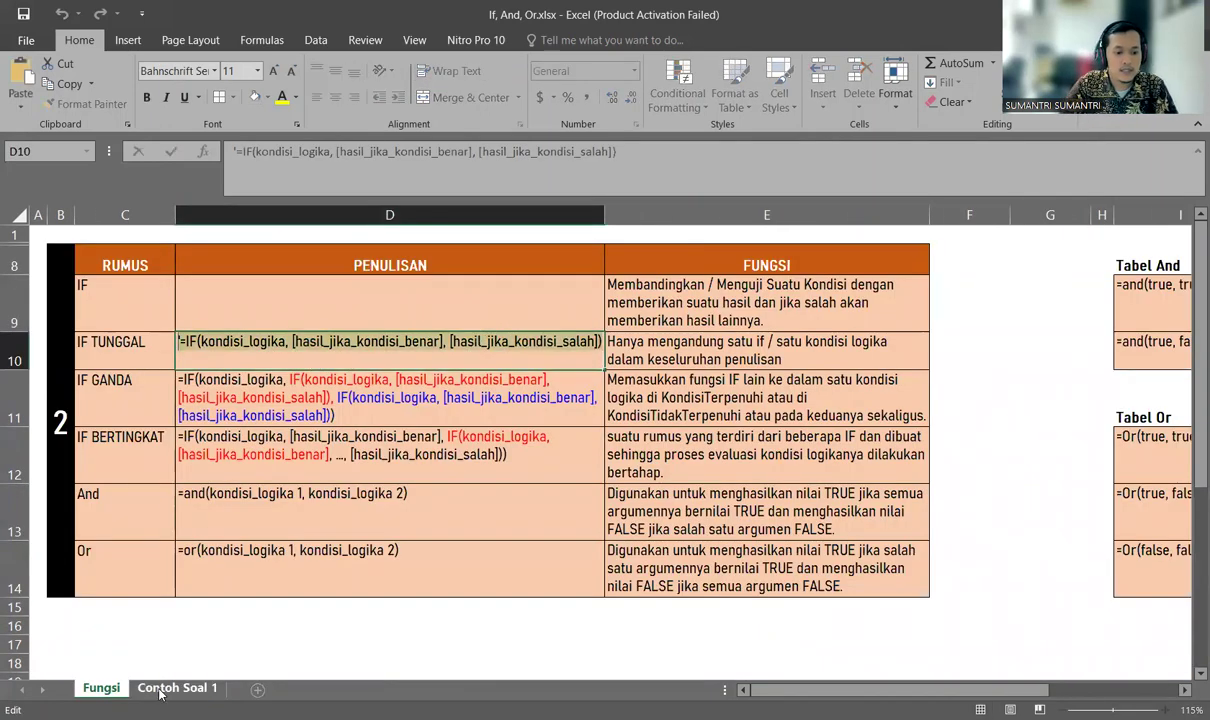
{"action": "key", "text": "Escape"}
{"action": "key", "text": "ctrl+Page_Down"}
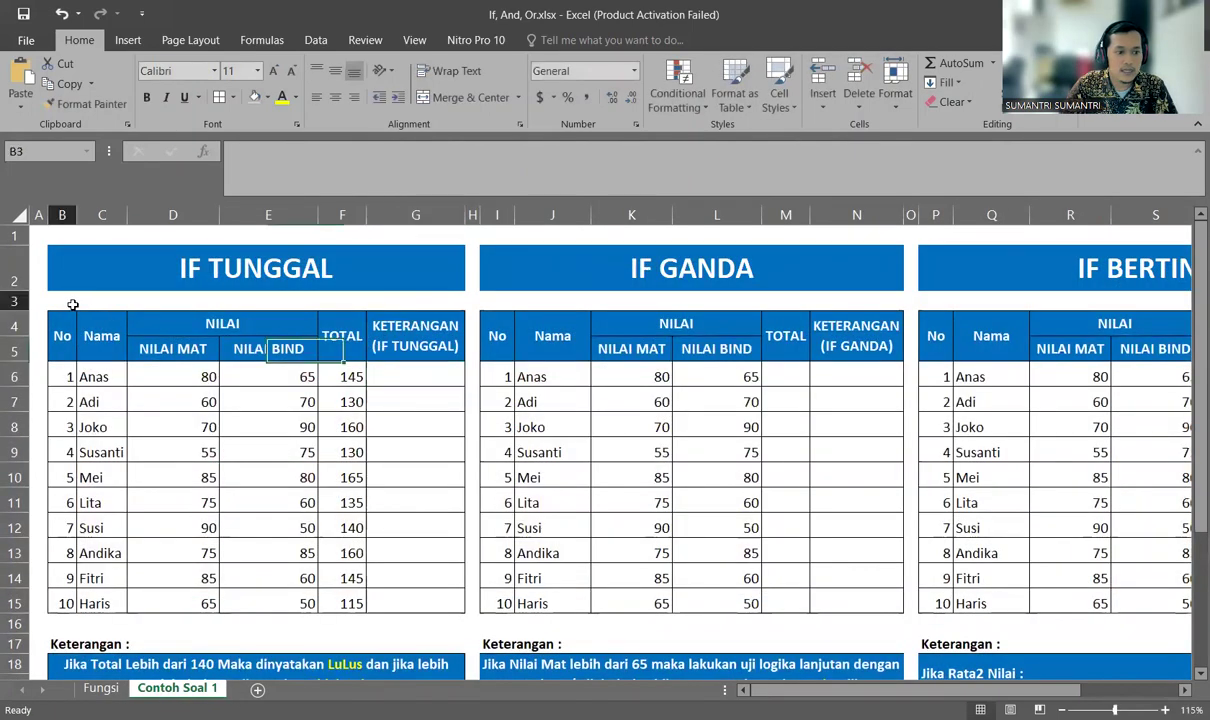
{"action": "key", "text": "F2"}
{"action": "type", "text": "'=IF(kondisi_logika, [hasil_jika_kondisi_benar], [hasil_jika_kondisi_salah])"}
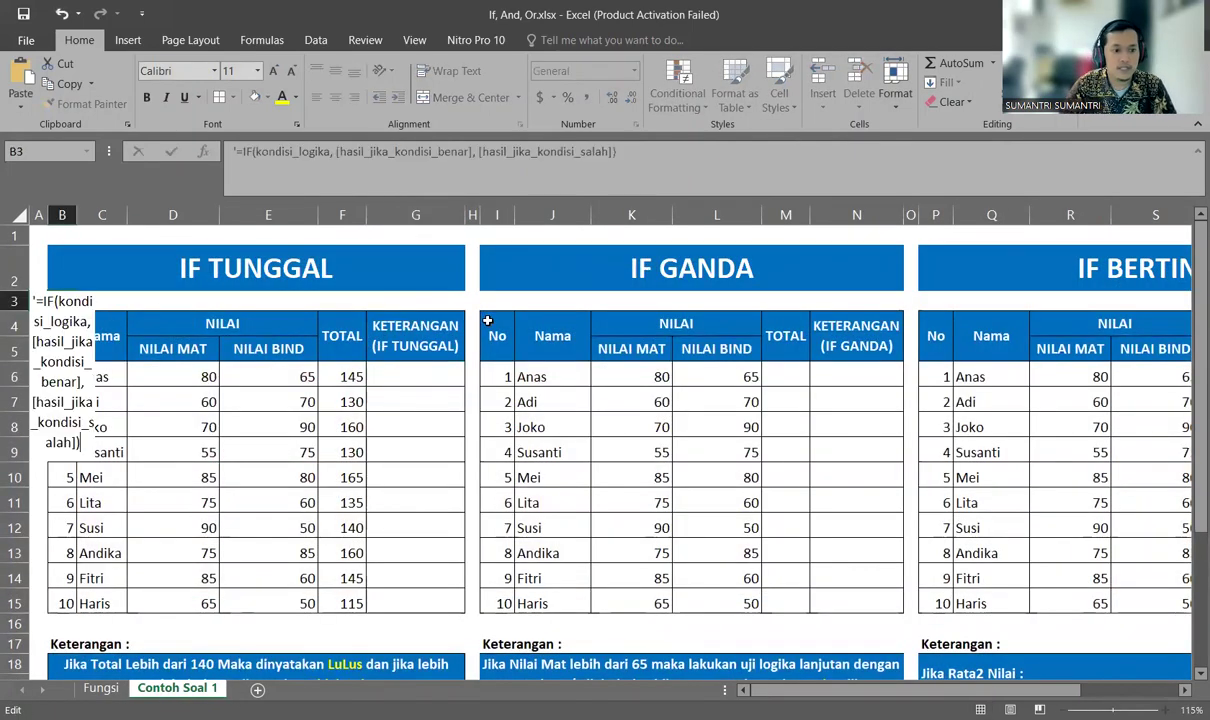
{"action": "key", "text": "ctrl+Return"}
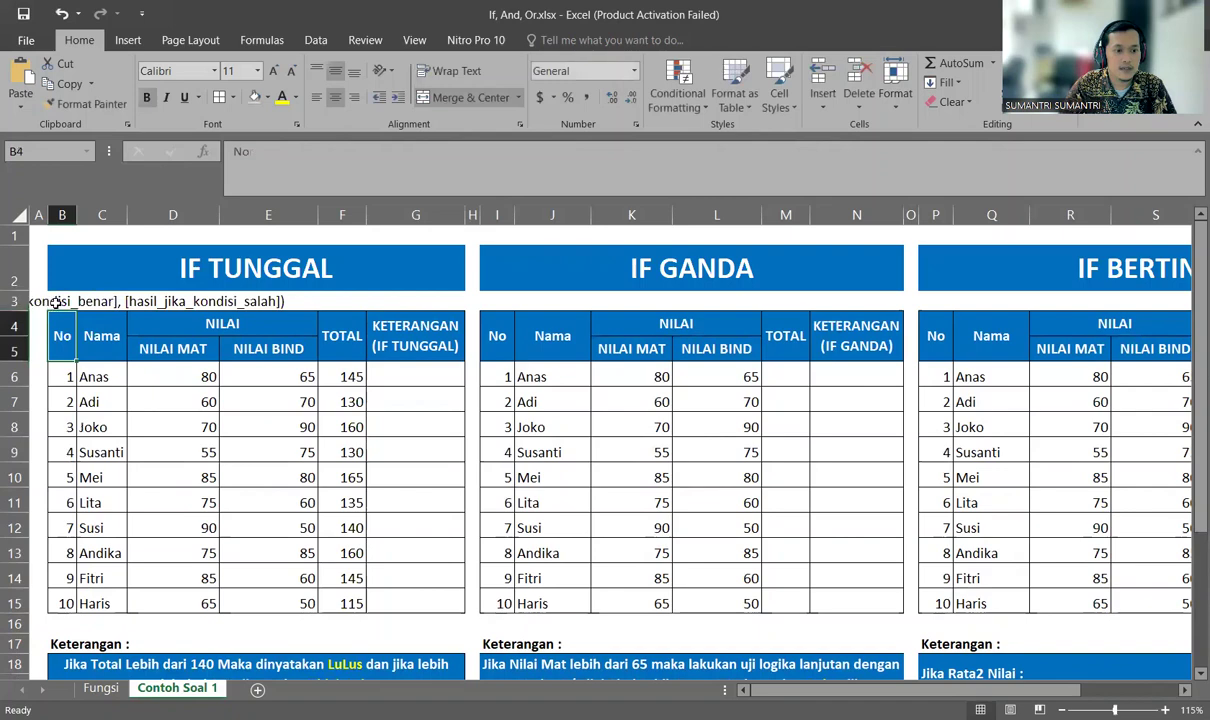
{"action": "left_click", "coordinate": [316, 97]}
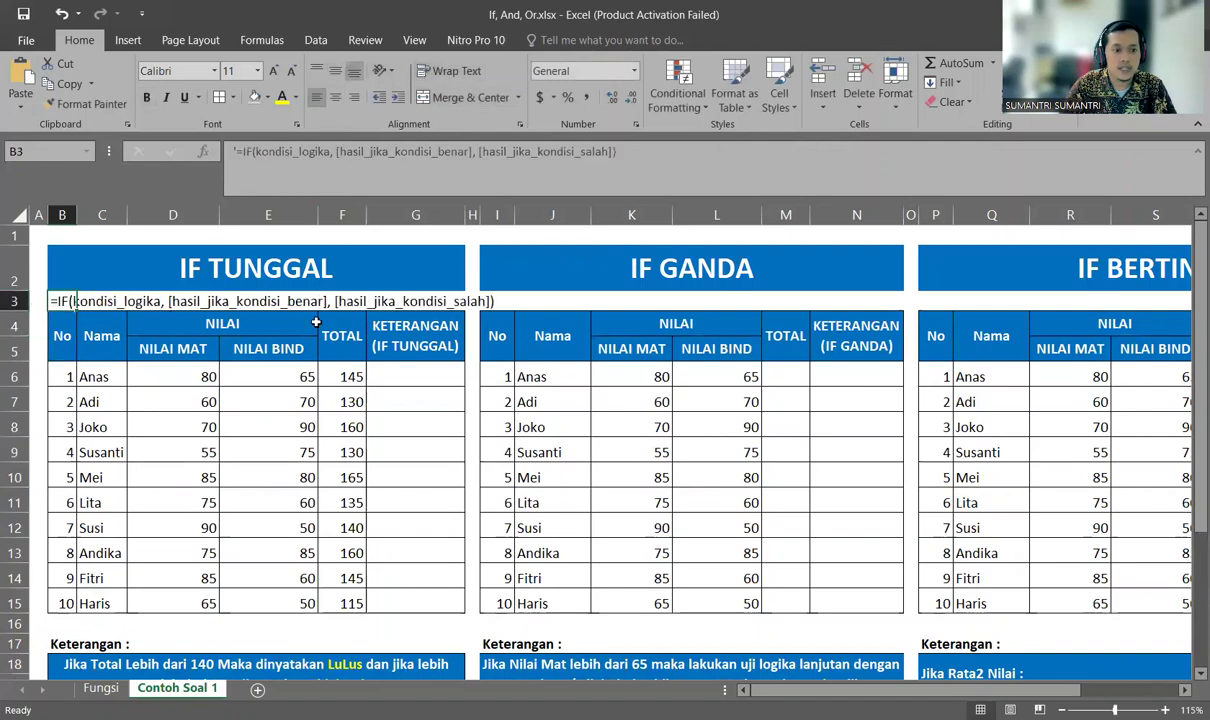
- Begin an IF formula in G6 of the IF TUNGGAL table with the logical test F6>140
{"action": "left_click", "coordinate": [418, 376]}
{"action": "type", "text": "="}
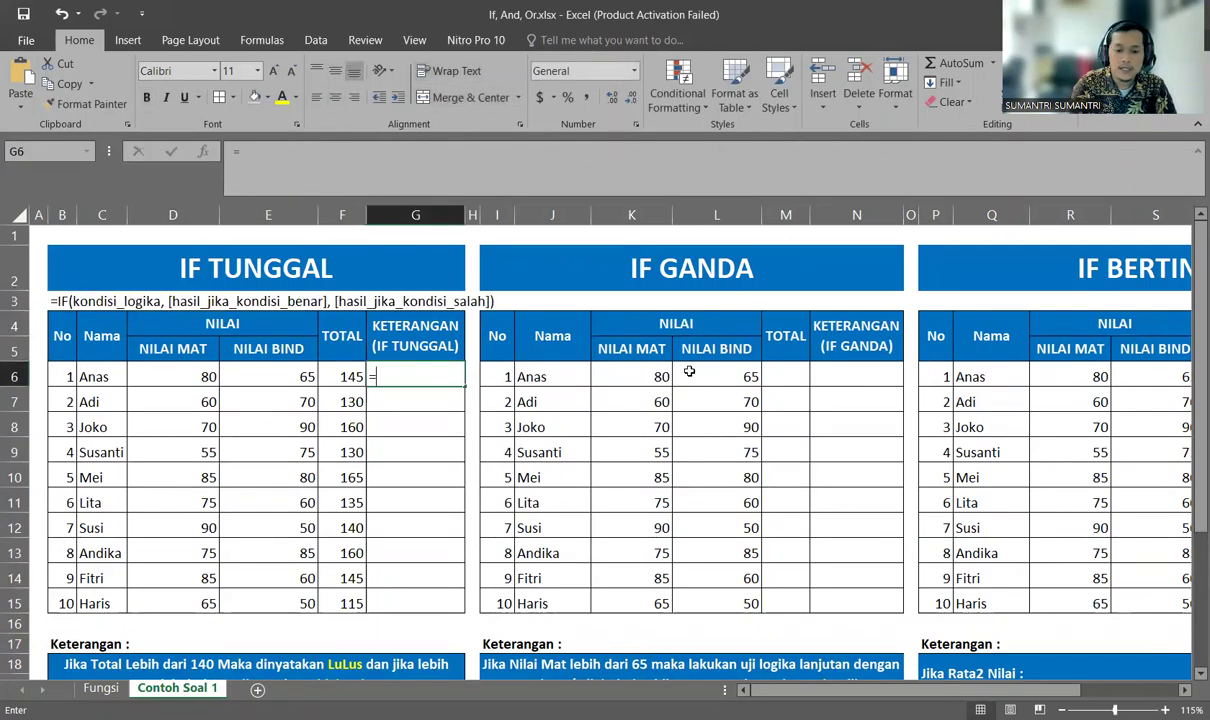
{"action": "type", "text": "if("}
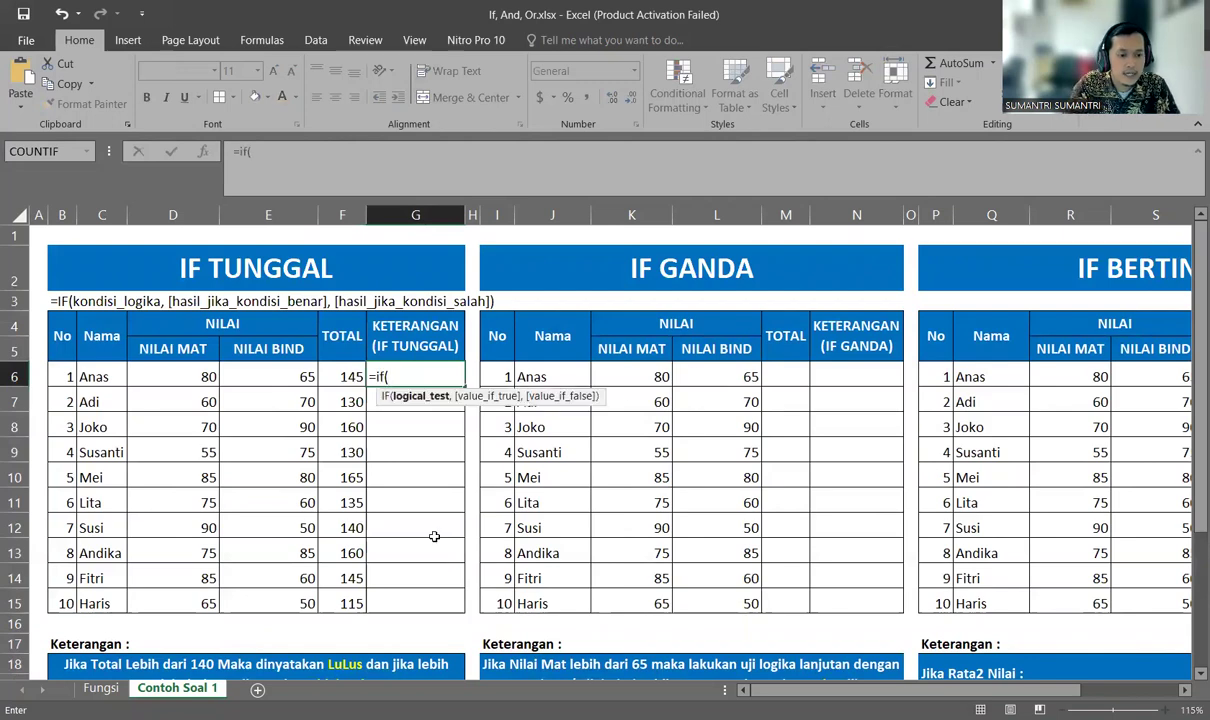
{"action": "scroll", "coordinate": [432, 537], "scroll_direction": "down", "scroll_amount": 2}
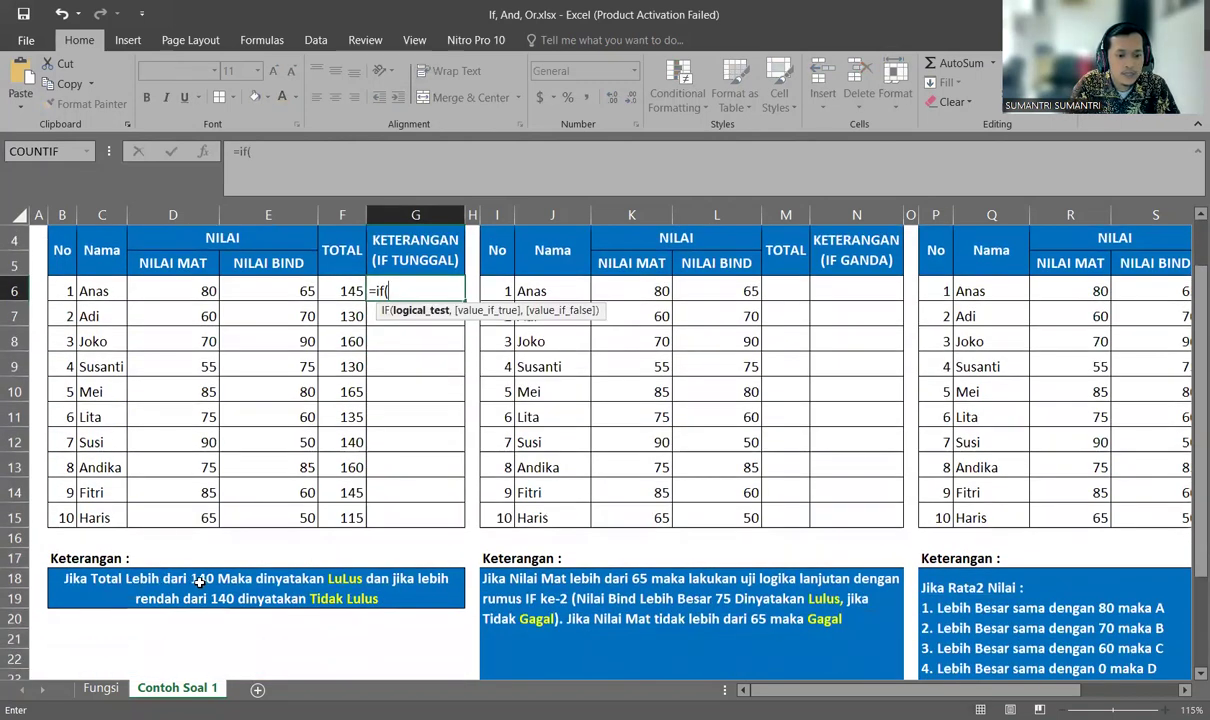
{"action": "scroll", "coordinate": [219, 552], "scroll_direction": "up", "scroll_amount": 1}
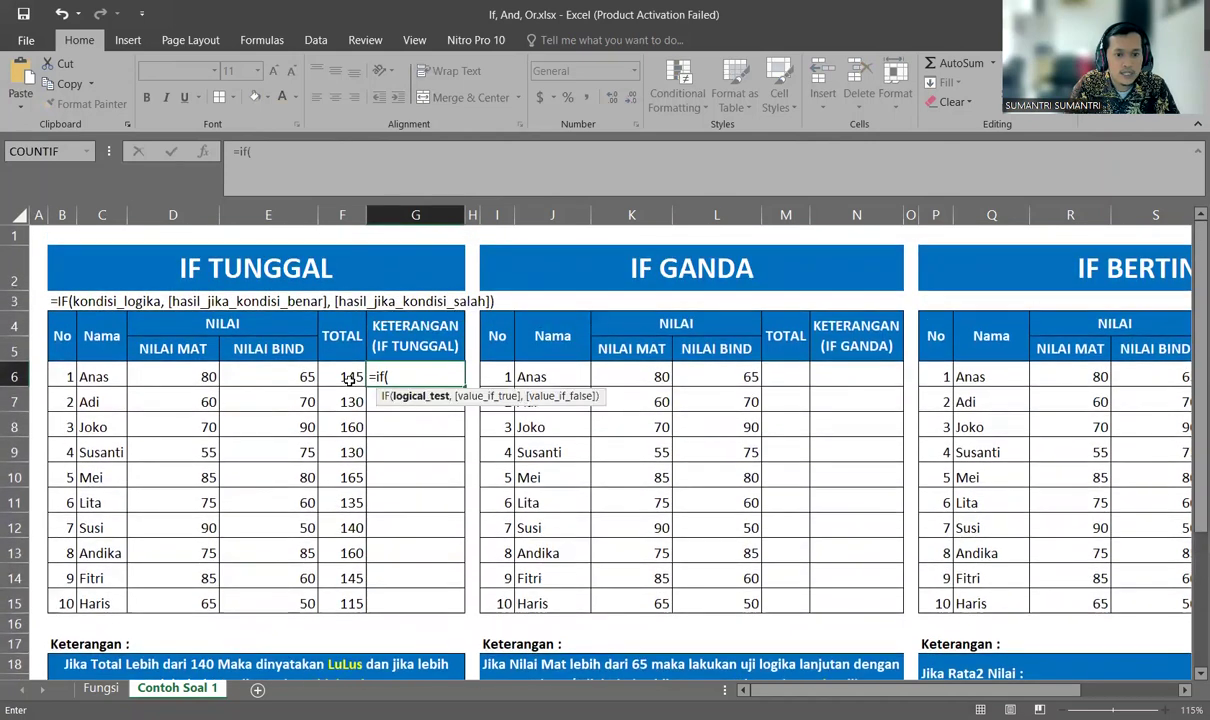
{"action": "left_click", "coordinate": [349, 377]}
{"action": "type", "text": ">"}
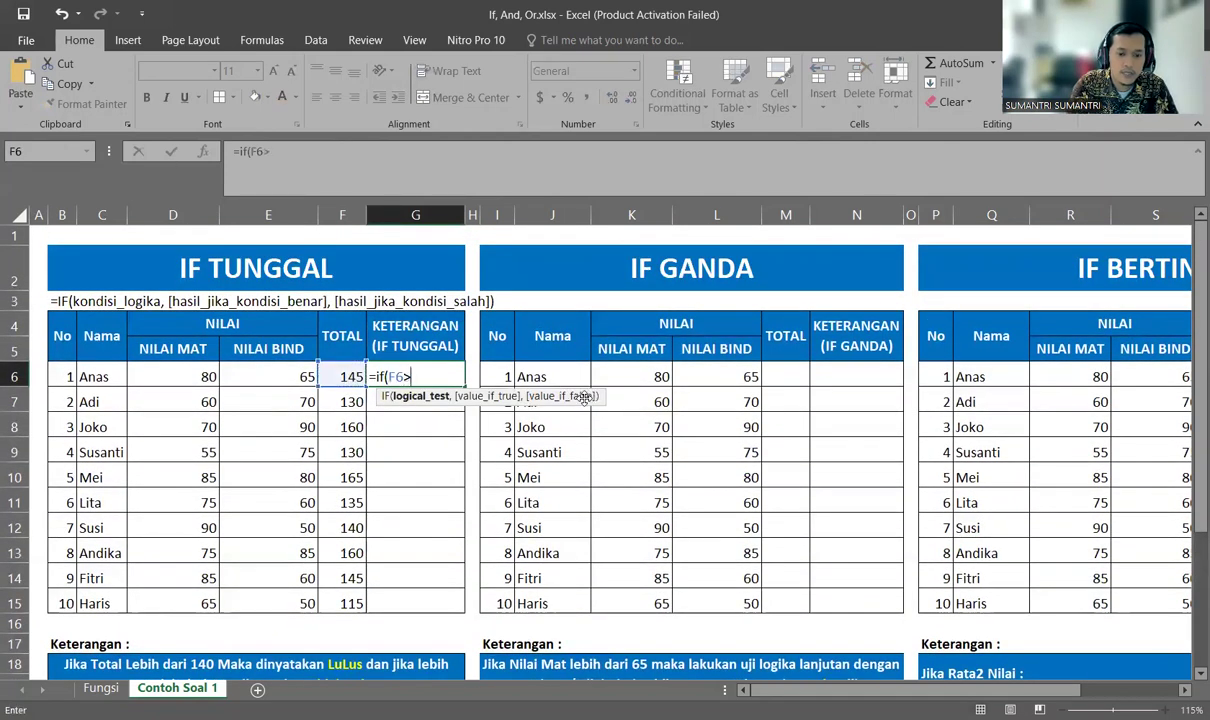
{"action": "type", "text": "140"}
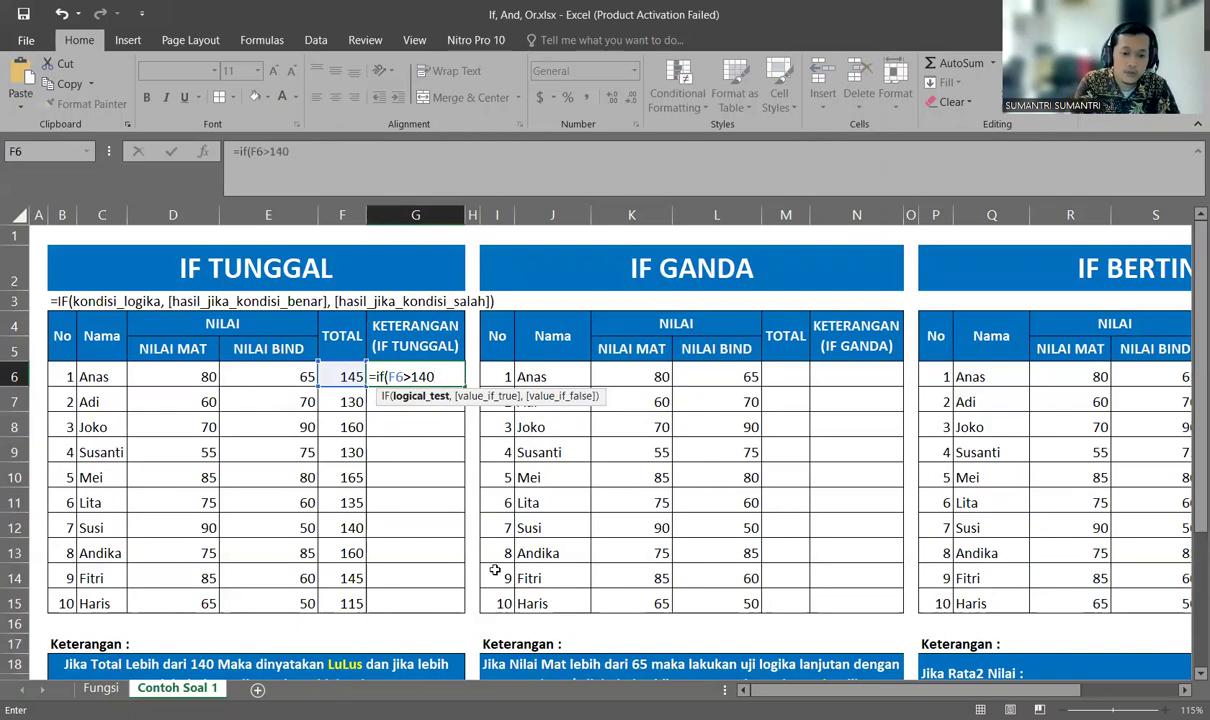
- Complete the G6 formula with "Lulus" as the true result and "Tidak Lulus" as the false result
{"action": "type", "text": ",\"Lu"}
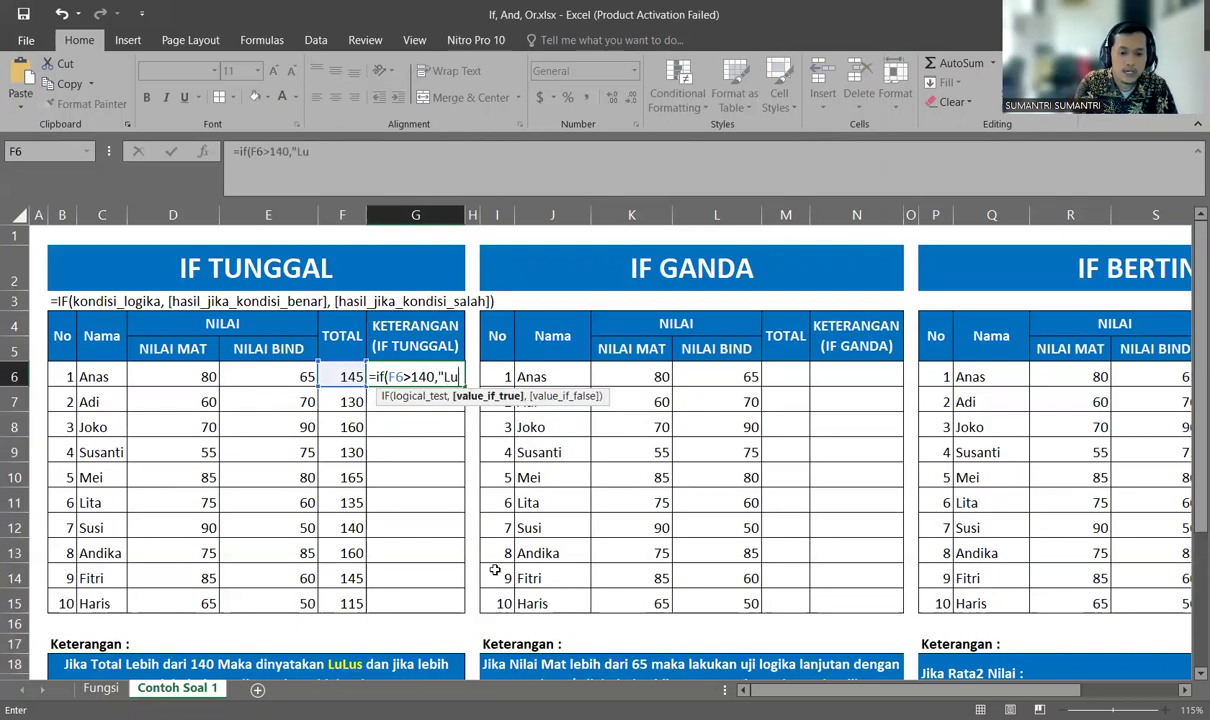
{"action": "type", "text": "lus\""}
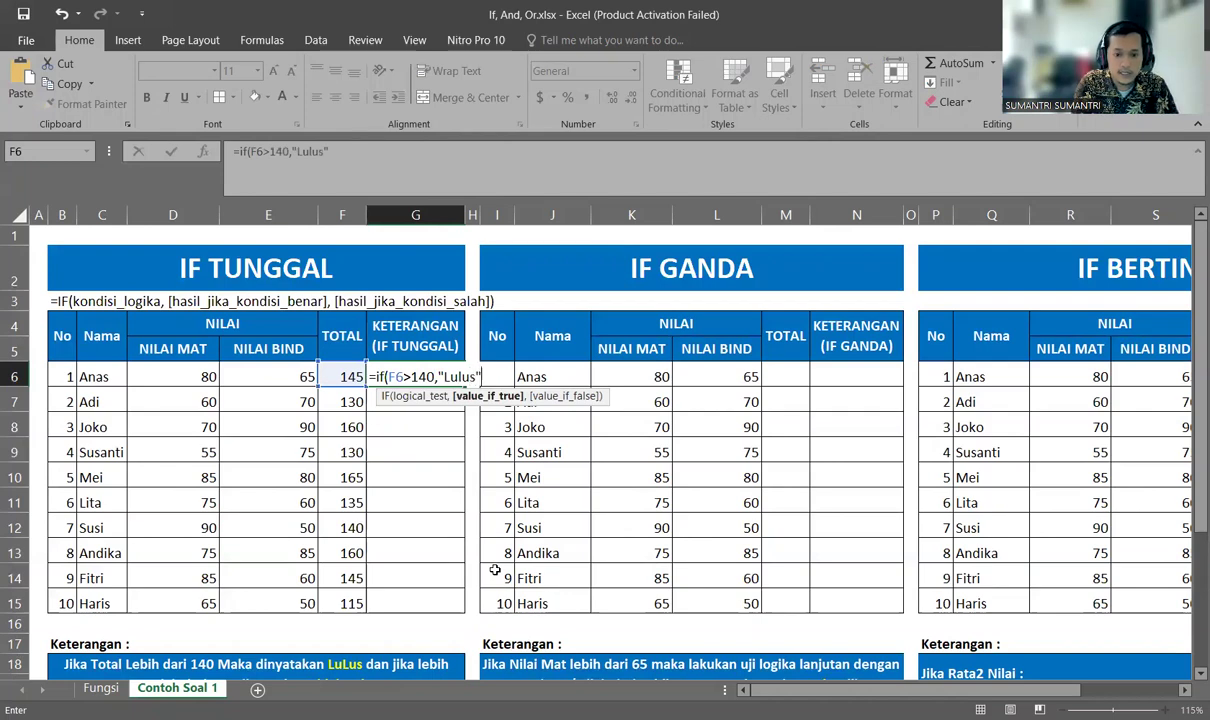
{"action": "type", "text": ","}
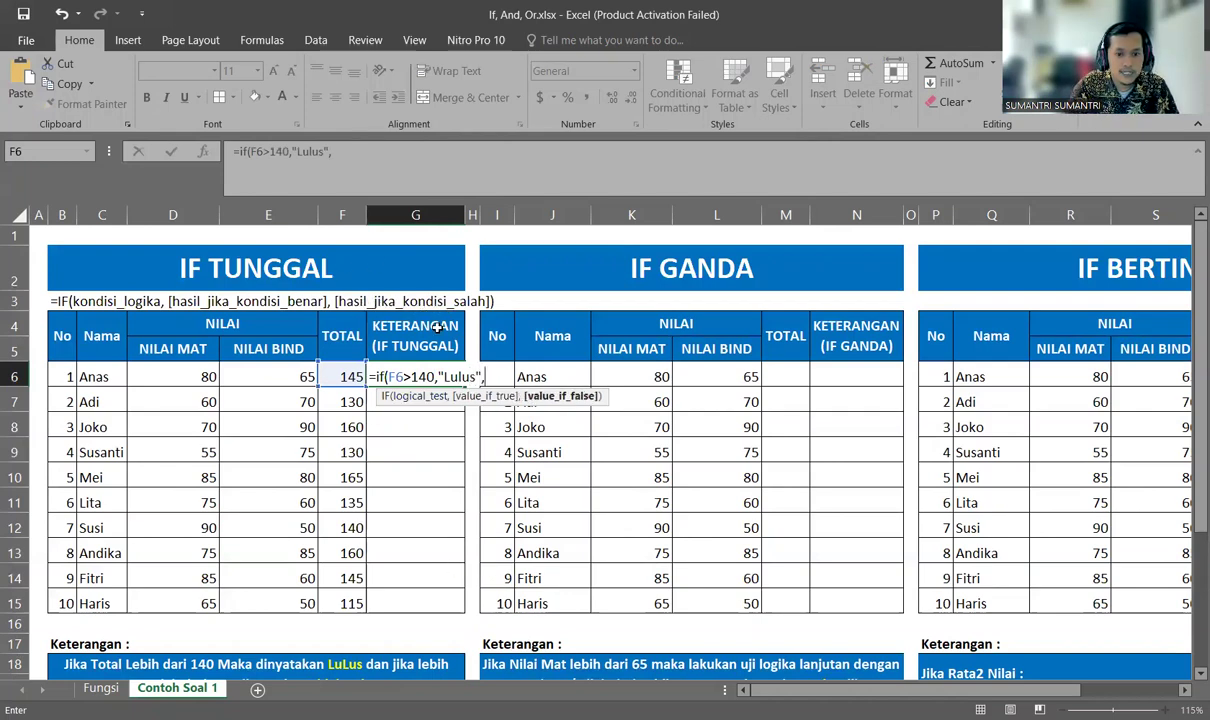
{"action": "scroll", "coordinate": [307, 608], "scroll_direction": "down", "scroll_amount": 2}
{"action": "scroll", "coordinate": [307, 608], "scroll_direction": "up", "scroll_amount": 2}
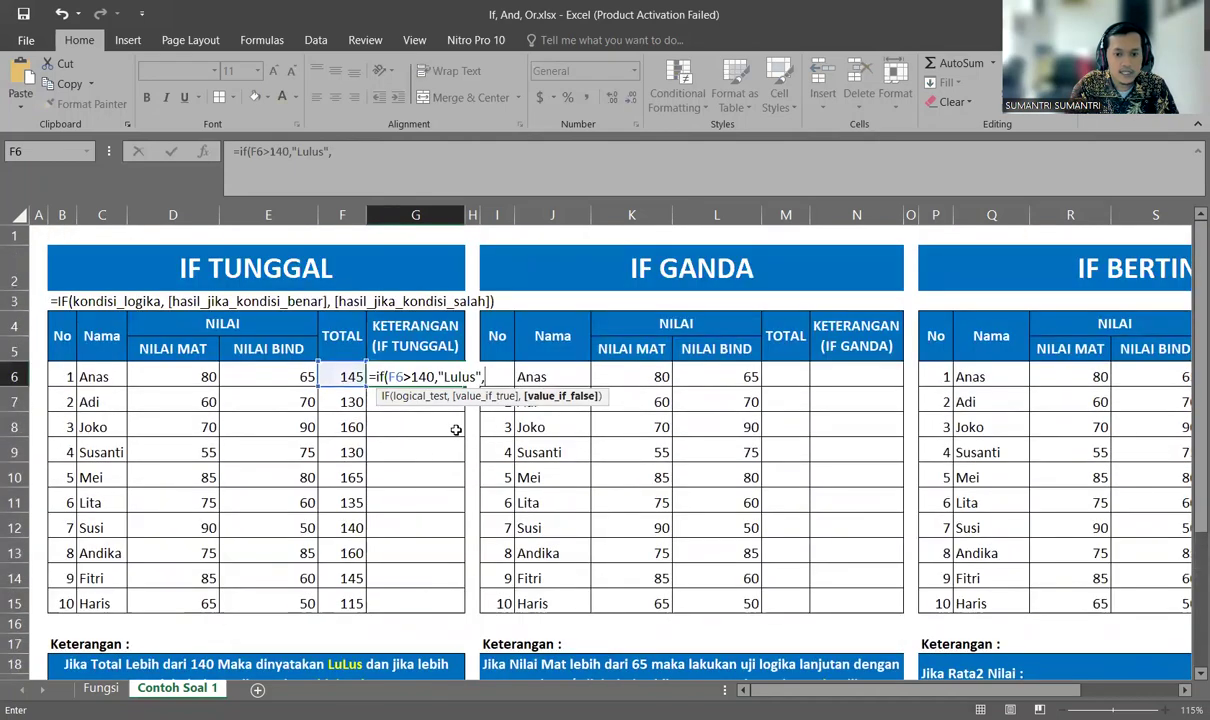
{"action": "type", "text": "\"Tid"}
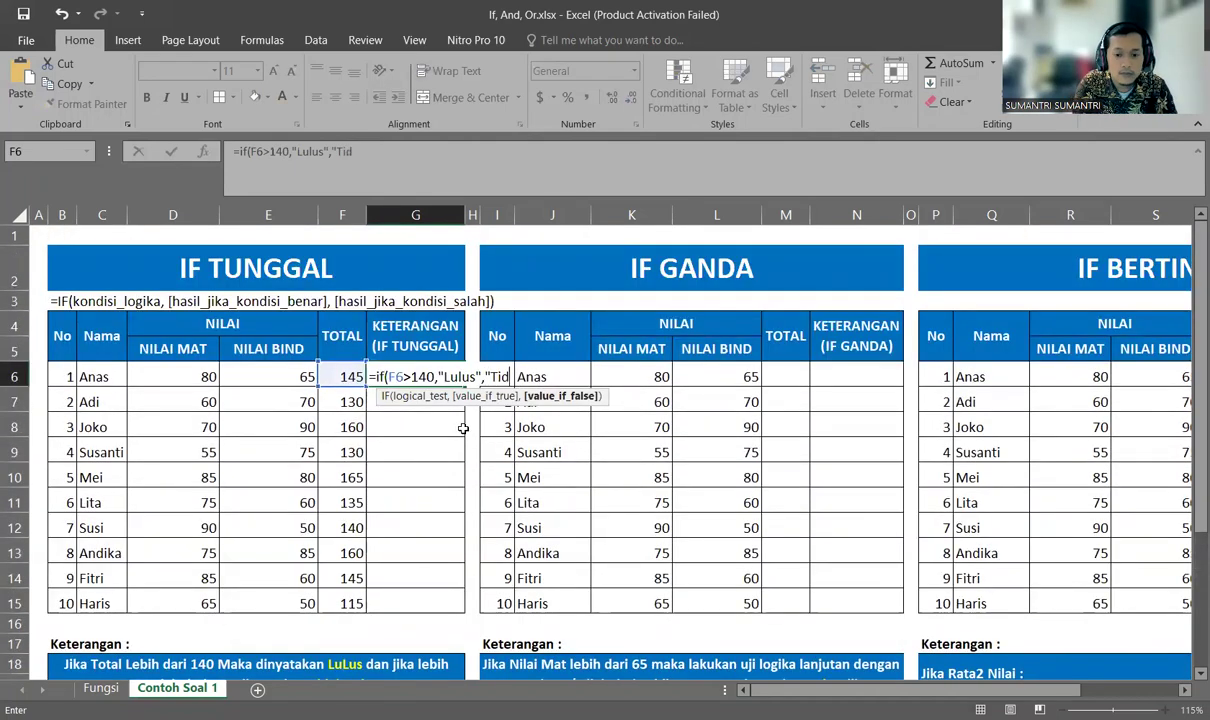
{"action": "type", "text": "ak Lulus\""}
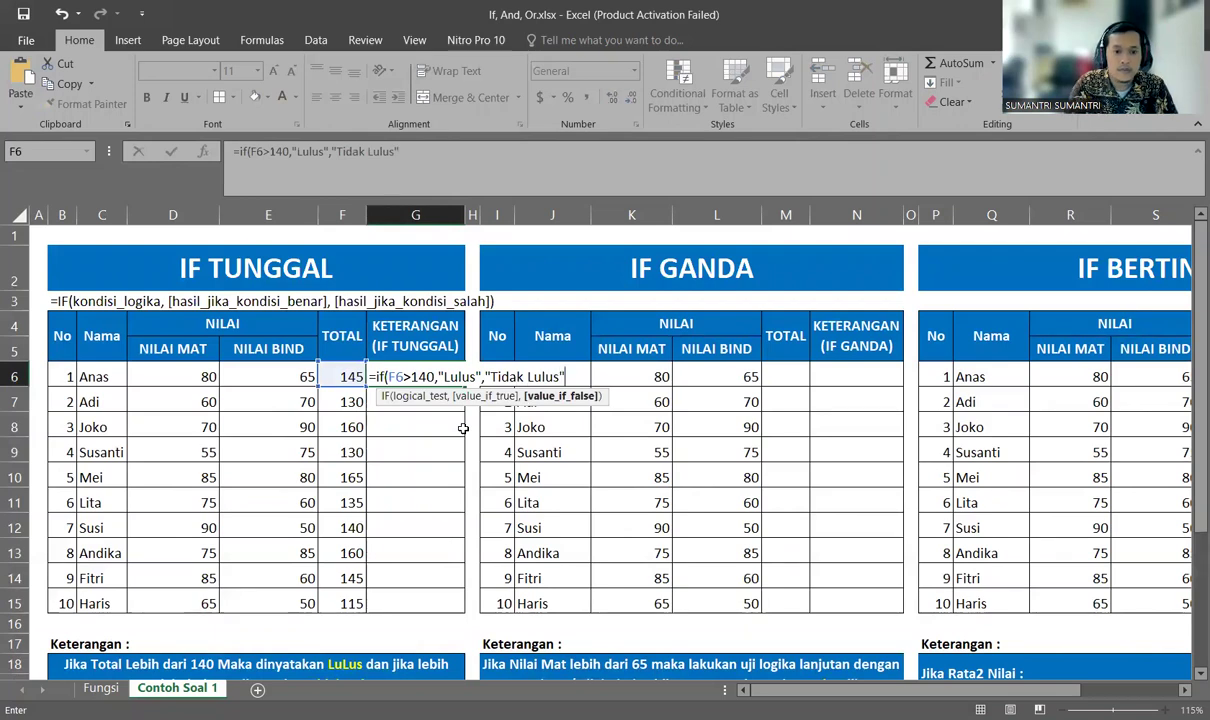
{"action": "key", "text": "ctrl+Return"}
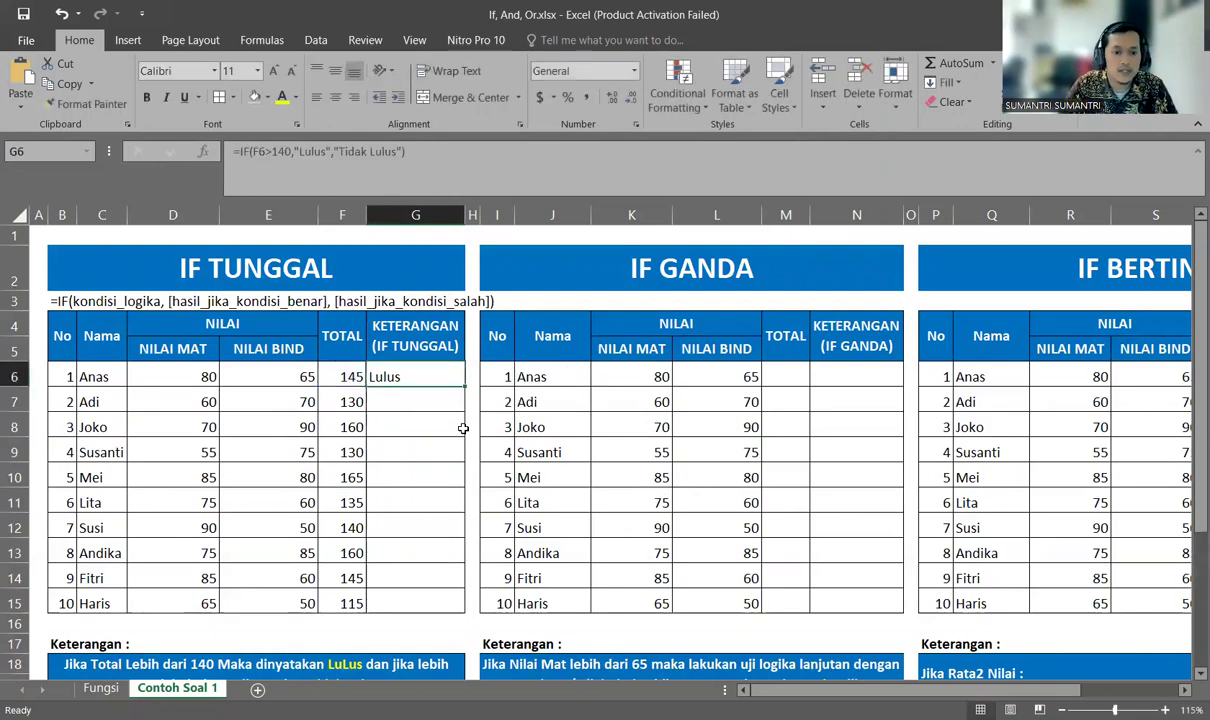
- Fill the IF formula from G6 down through G15 in the IF TUNGGAL table's KETERANGAN column
{"action": "double_click", "coordinate": [464, 387]}
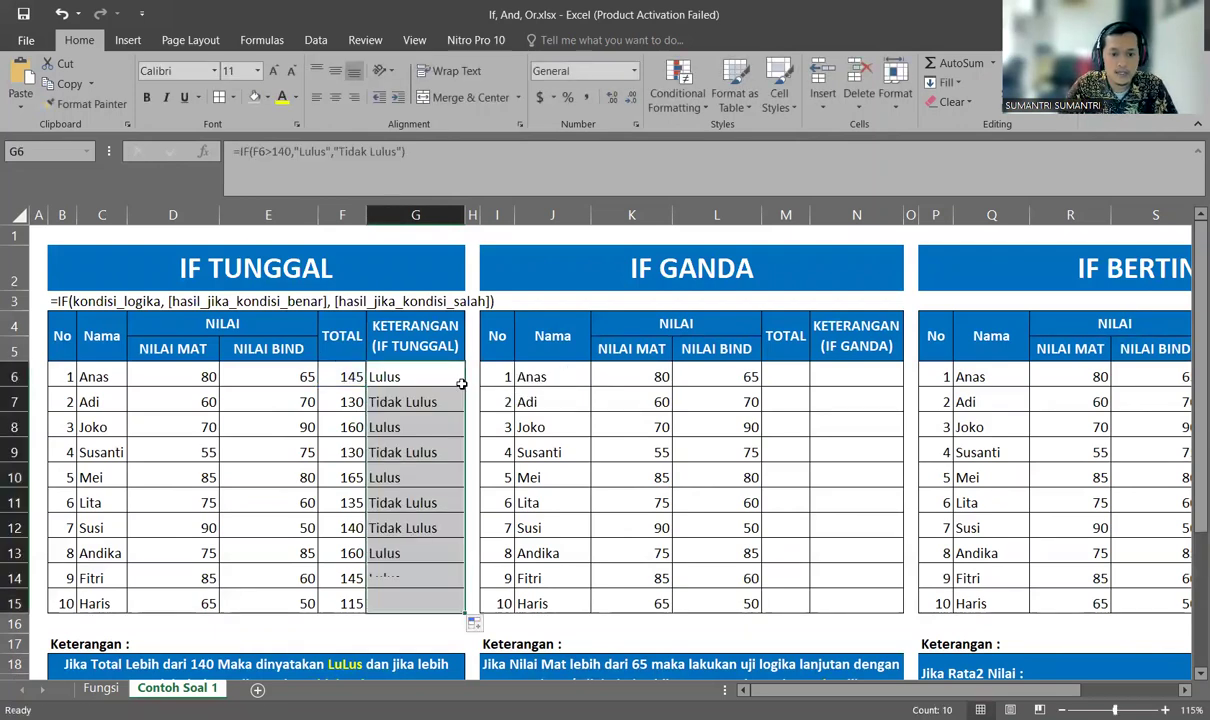
{"action": "left_click", "coordinate": [380, 378]}
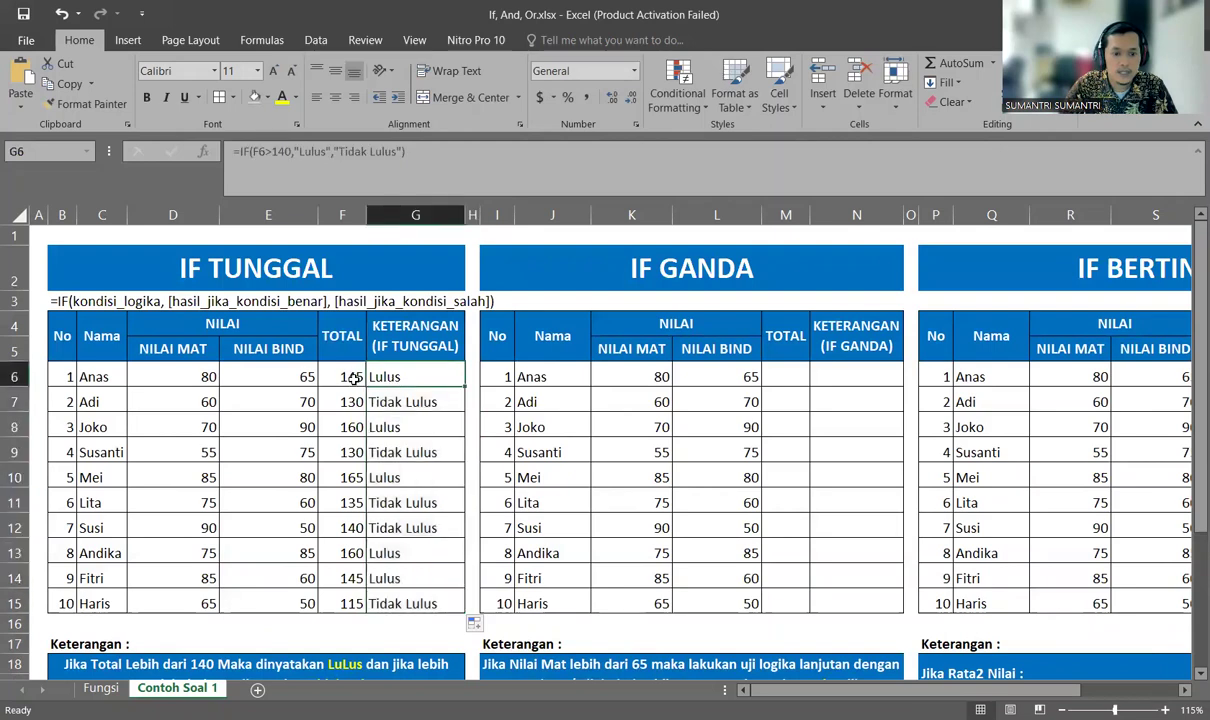
- Check the TOTAL and KETERANGAN cells in rows 6 and 7 against the pass rule in B18
{"action": "left_click", "coordinate": [352, 378]}
{"action": "scroll", "coordinate": [319, 518], "scroll_direction": "down", "scroll_amount": 1}
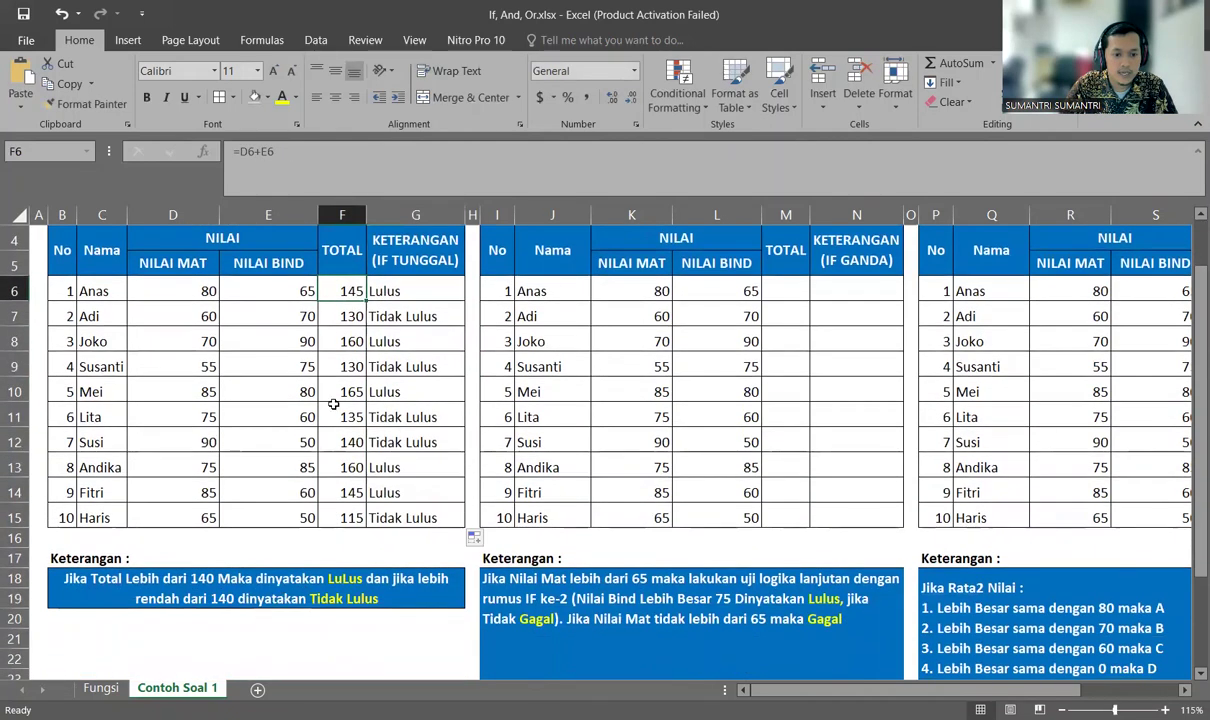
{"action": "left_click", "coordinate": [194, 552]}
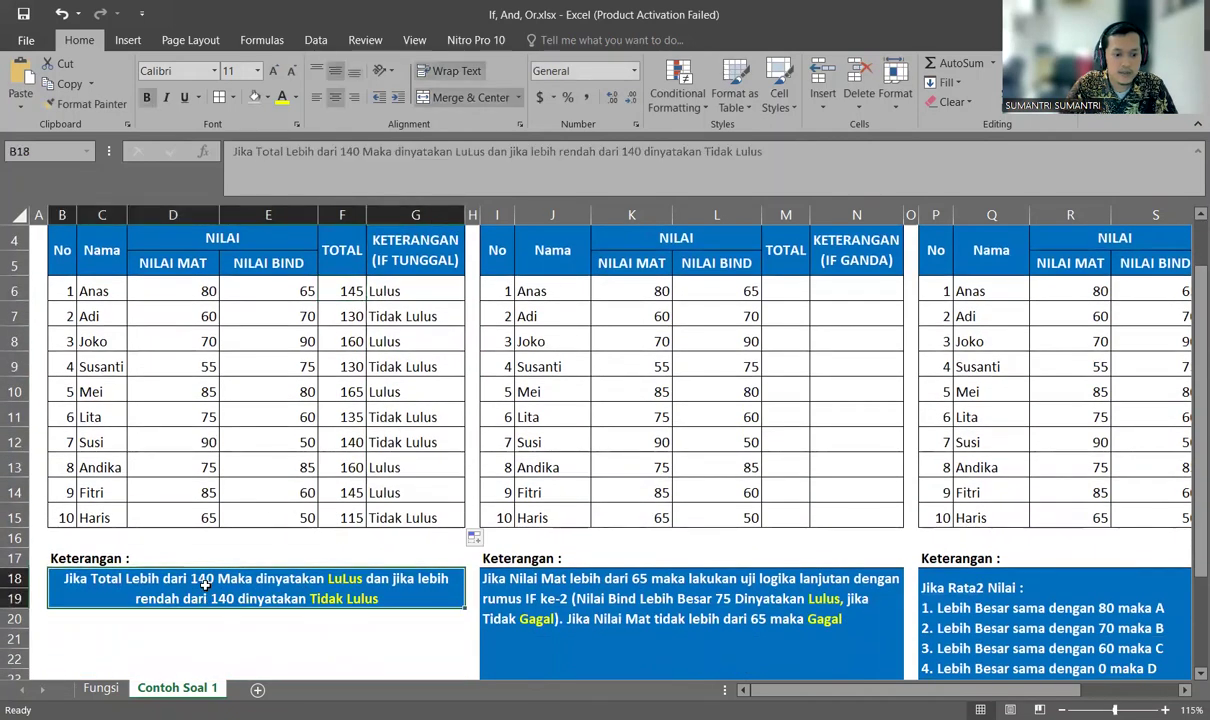
{"action": "left_click", "coordinate": [403, 292]}
{"action": "left_click", "coordinate": [409, 306]}
{"action": "left_click", "coordinate": [345, 316]}
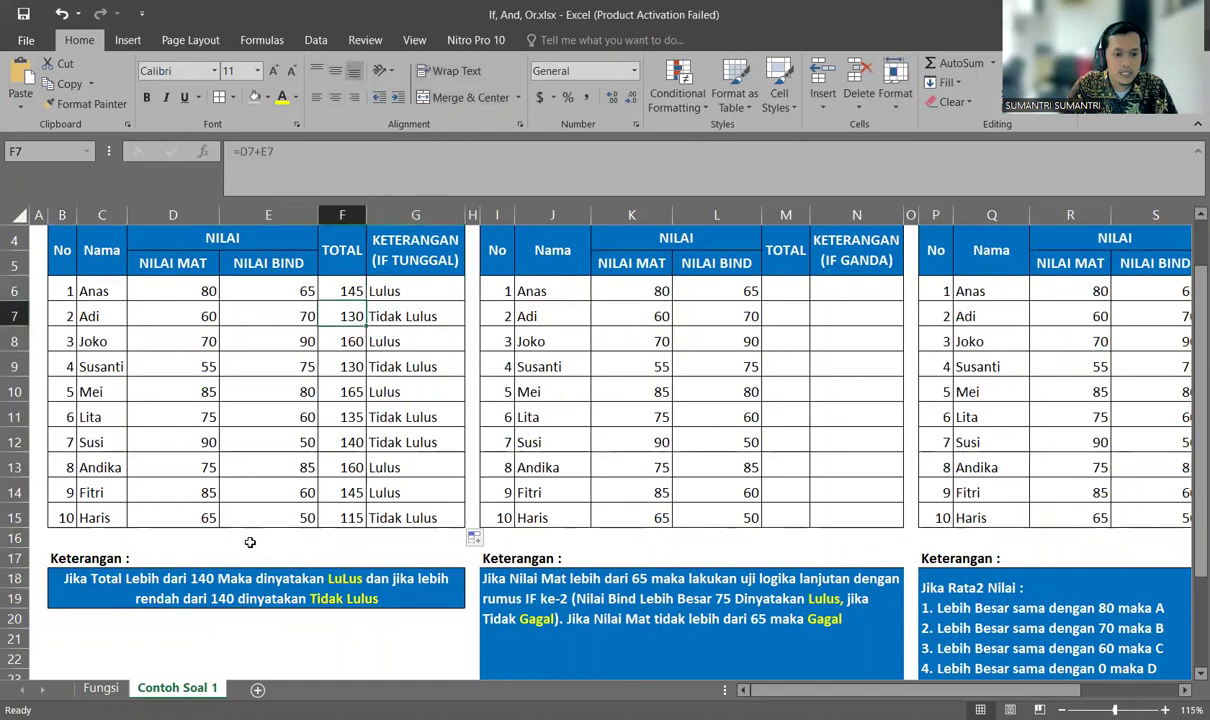
{"action": "left_click", "coordinate": [415, 321]}
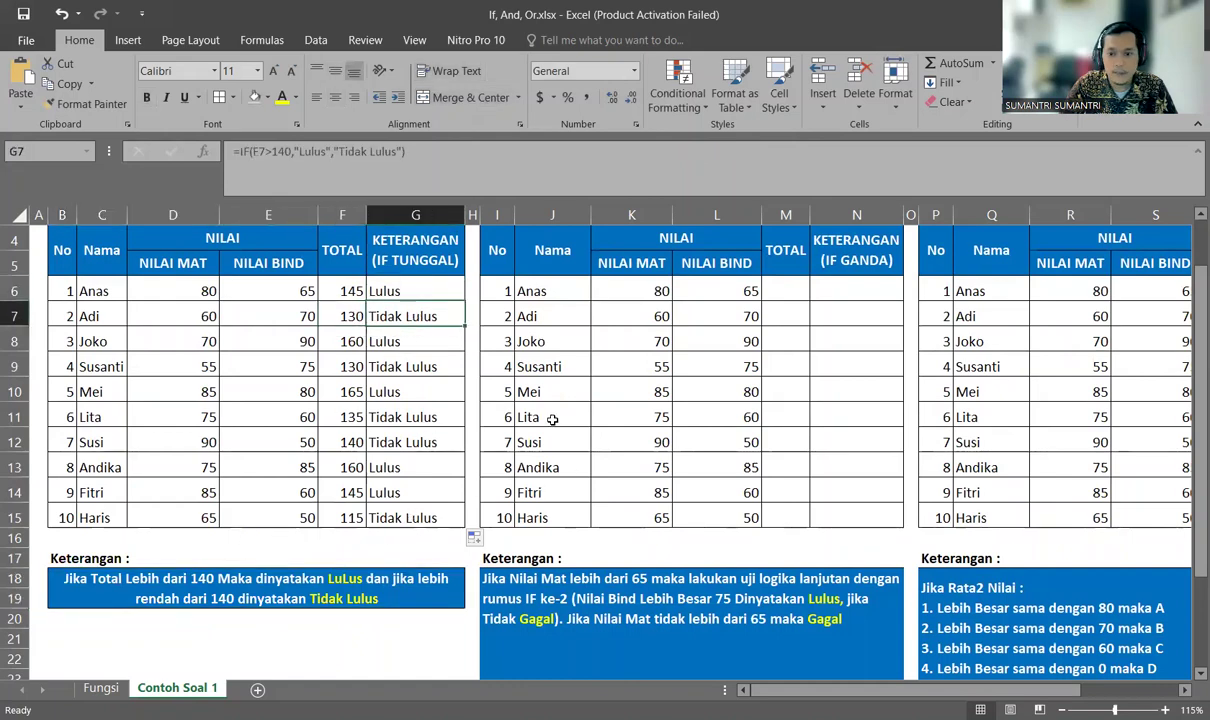
- Copy the IF GANDA syntax text from D11 on the Fungsi sheet
{"action": "scroll", "coordinate": [549, 421], "scroll_direction": "up", "scroll_amount": 1}
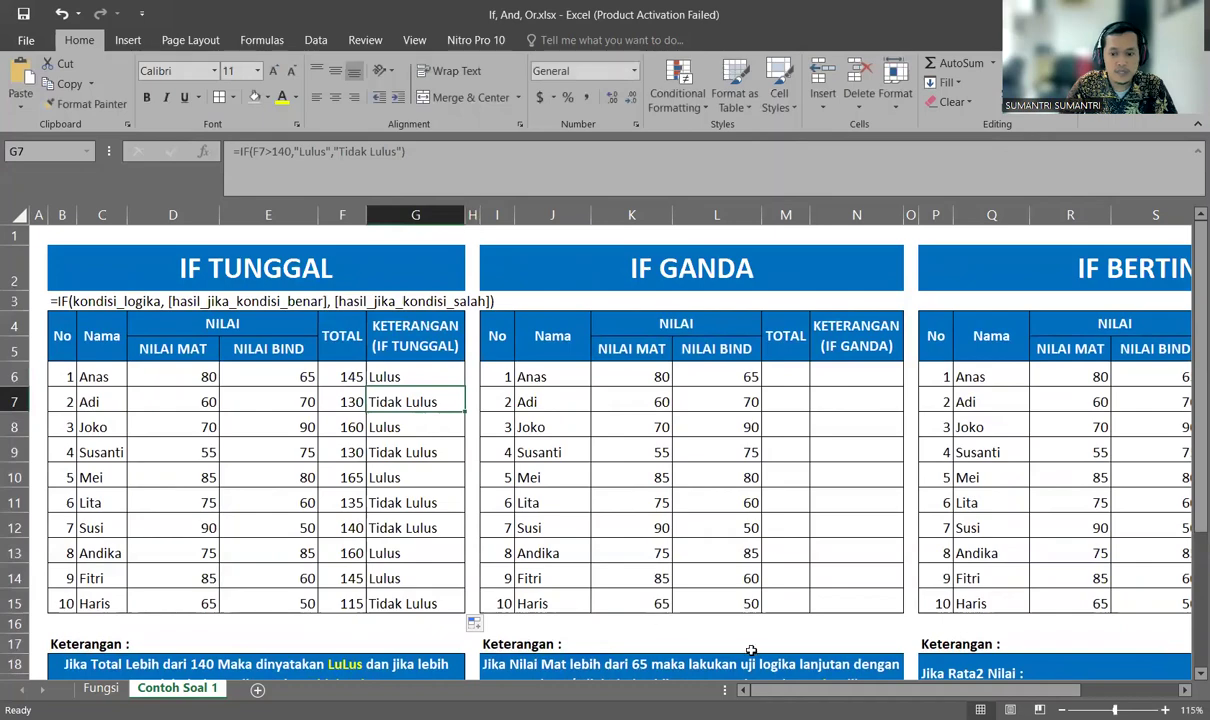
{"action": "left_click", "coordinate": [1186, 692]}
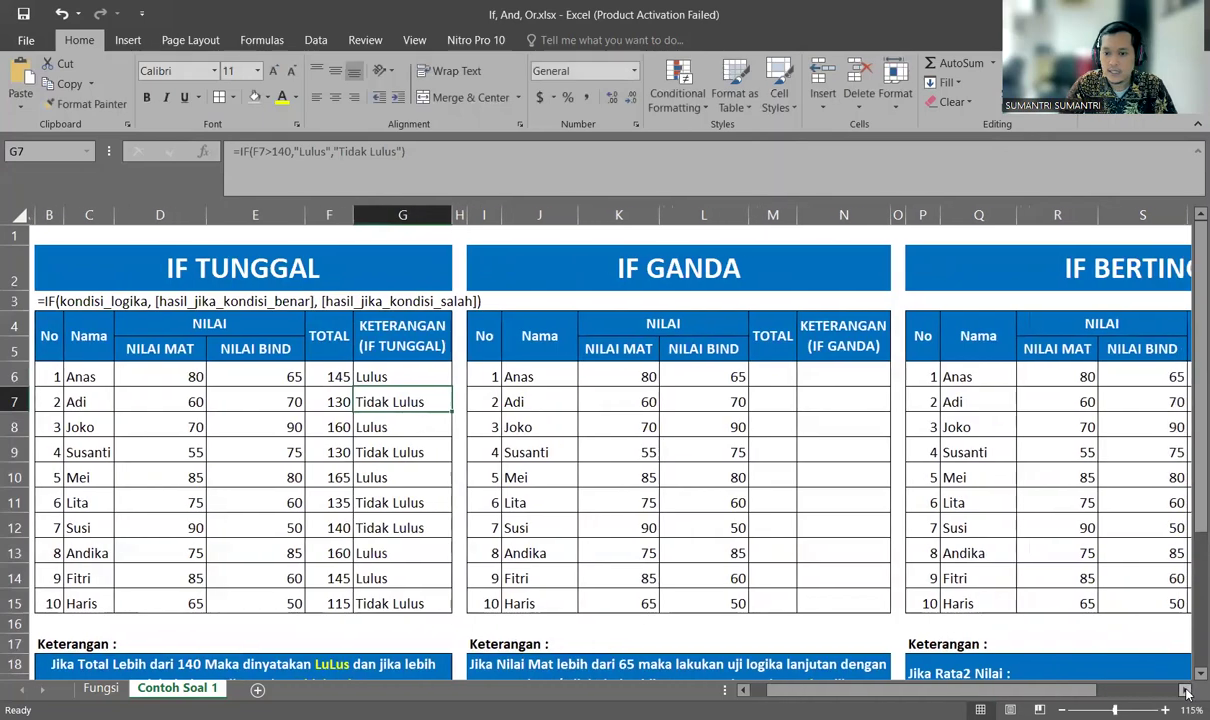
{"action": "left_click", "coordinate": [101, 688]}
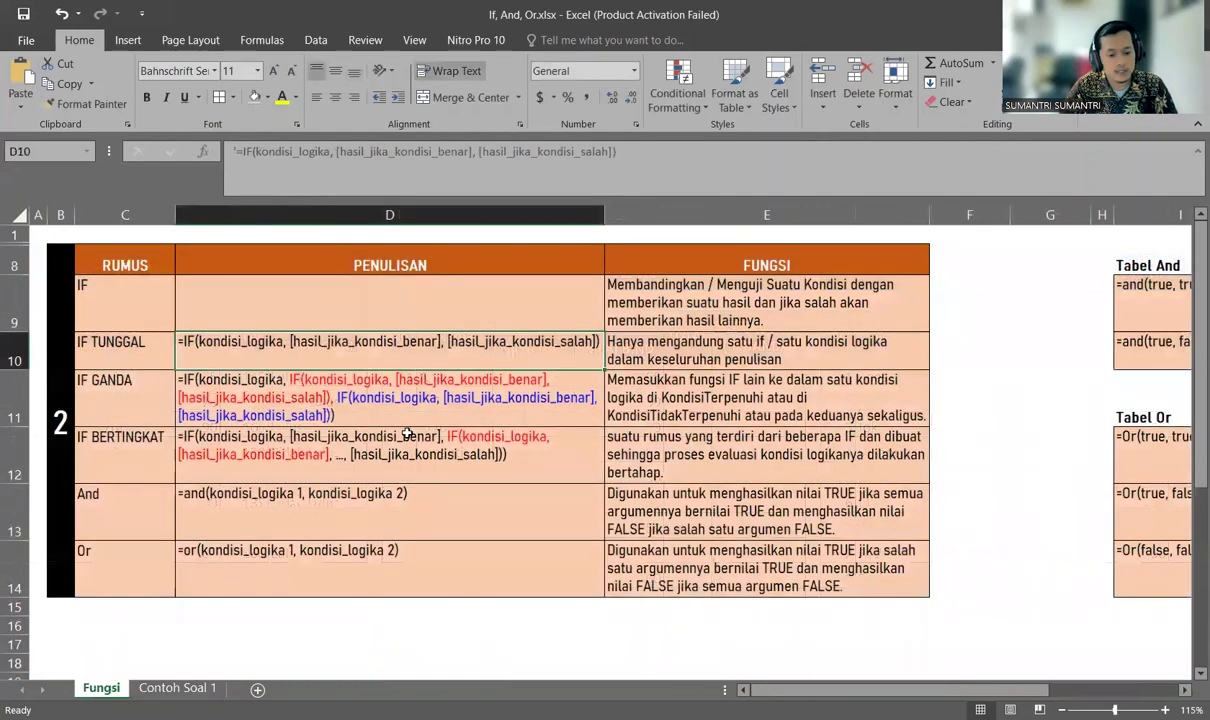
{"action": "key", "text": "Down"}
{"action": "key", "text": "F2"}
{"action": "left_click", "coordinate": [181, 380]}
{"action": "key", "text": "shift+Down"}
{"action": "key", "text": "shift+Down"}
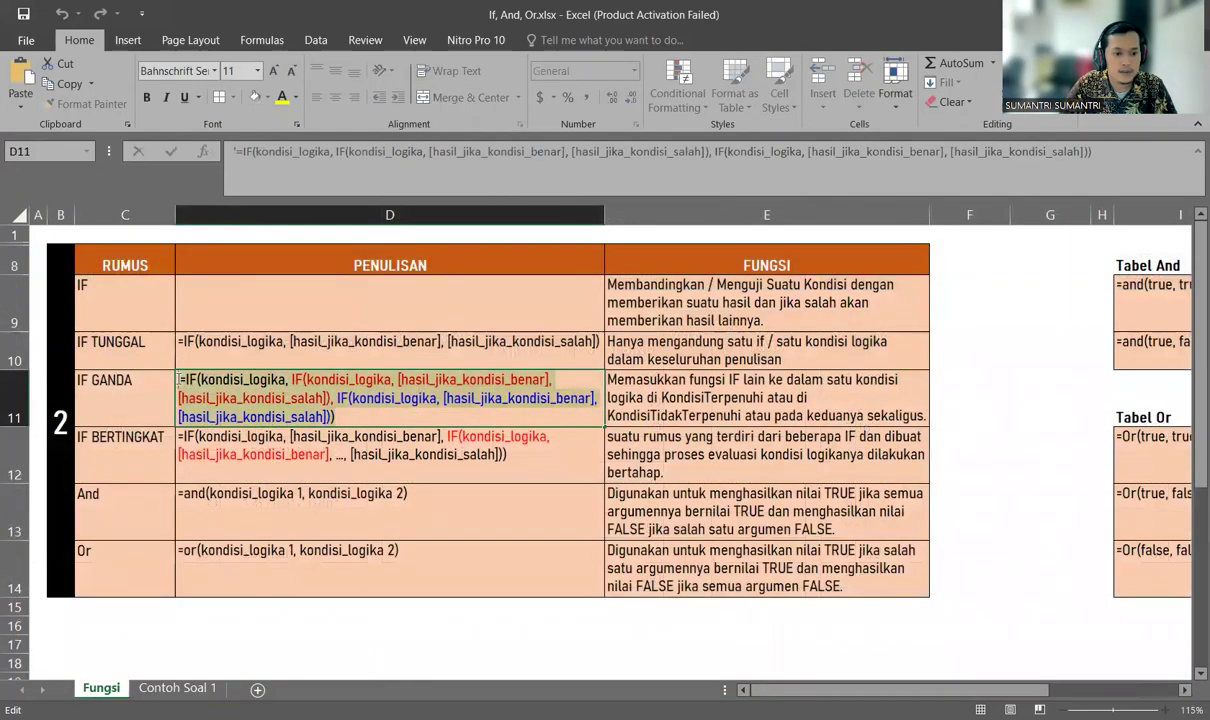
{"action": "key", "text": "Escape"}
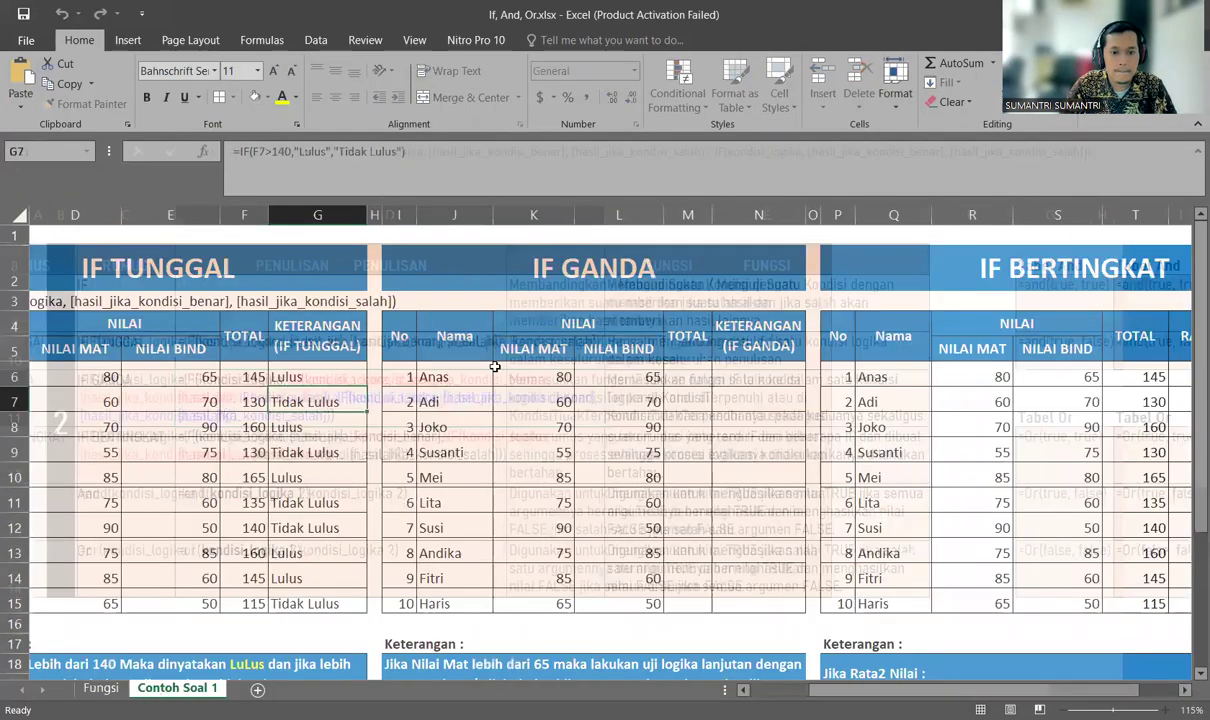
- Paste the copied double-IF syntax as text into I3 under the IF GANDA heading on the Contoh Soal 1 sheet
{"action": "left_click", "coordinate": [407, 302]}
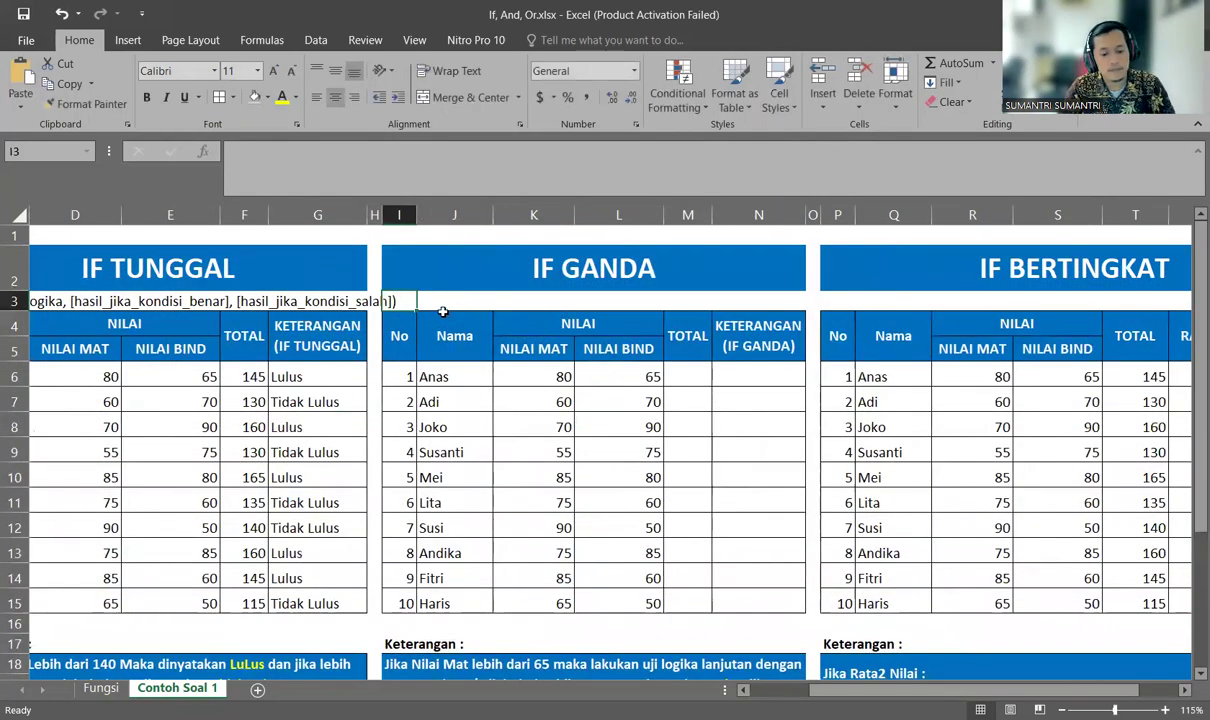
{"action": "key", "text": "F2"}
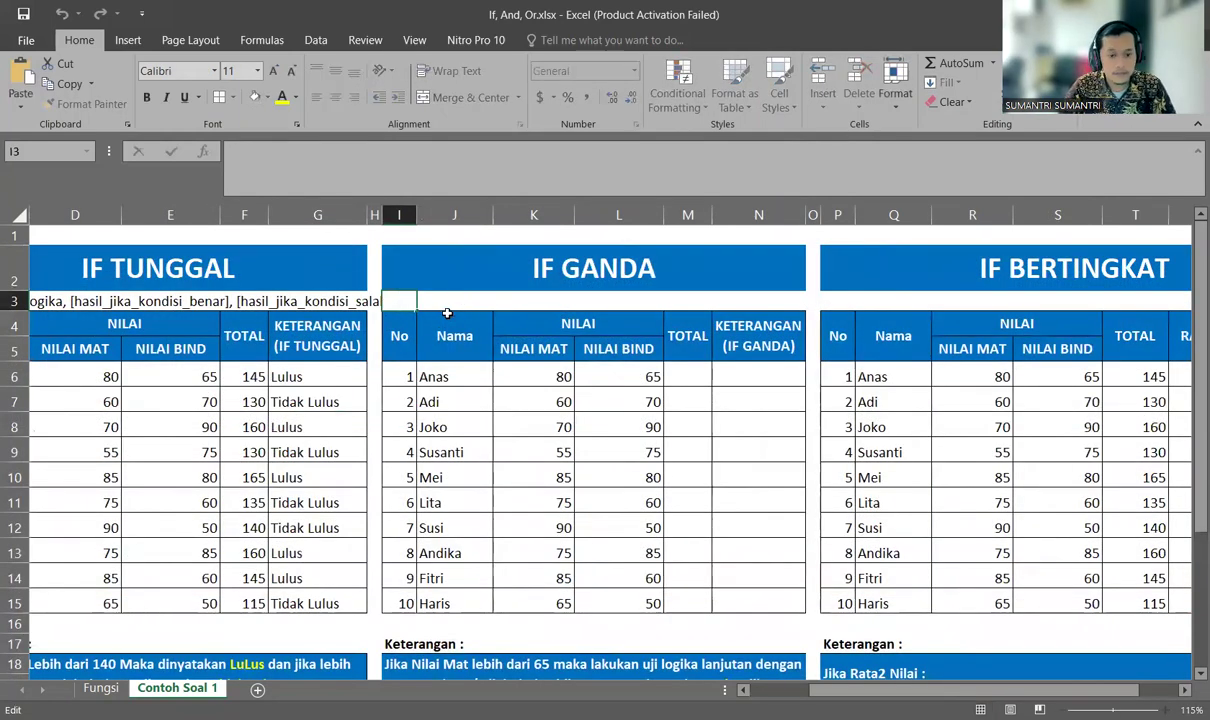
{"action": "type", "text": "=IF(kondisi_logika, IF(kondisi_logika, [hasil_jika_kondisi_benar], [hasil_jika_kondisi_salah]), IF(kondisi_logika, [hasil_jika_kondisi_benar], [hasil_jika_kondisi_salah]))"}
{"action": "key", "text": "Return"}
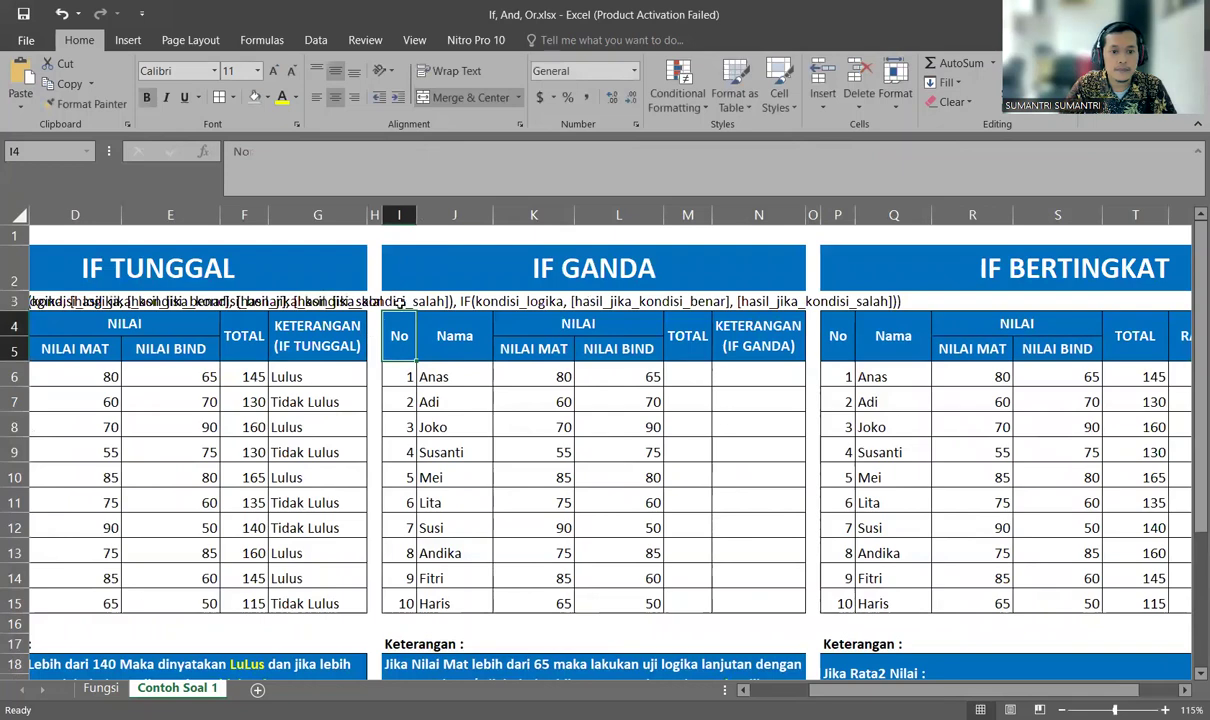
{"action": "left_click", "coordinate": [400, 302]}
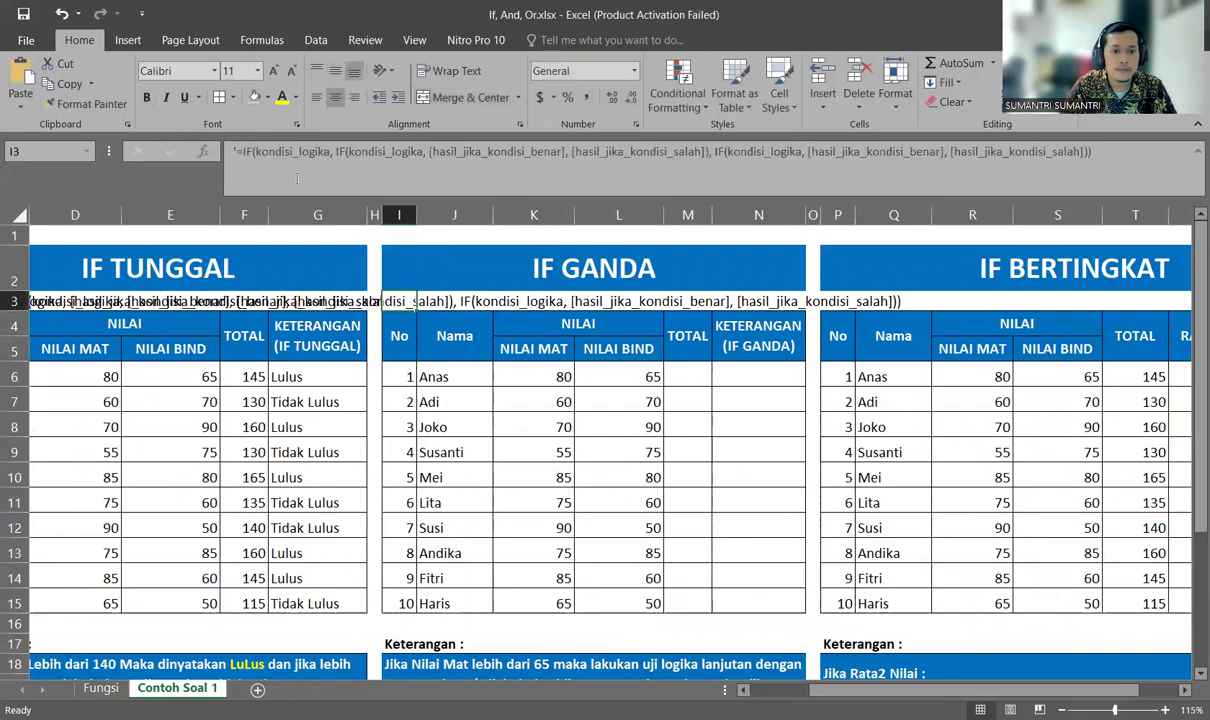
- Clear the single-IF syntax text from row 3 under the IF TUNGGAL heading
{"action": "left_click", "coordinate": [462, 338]}
{"action": "left_click", "coordinate": [193, 302]}
{"action": "key", "text": "Home"}
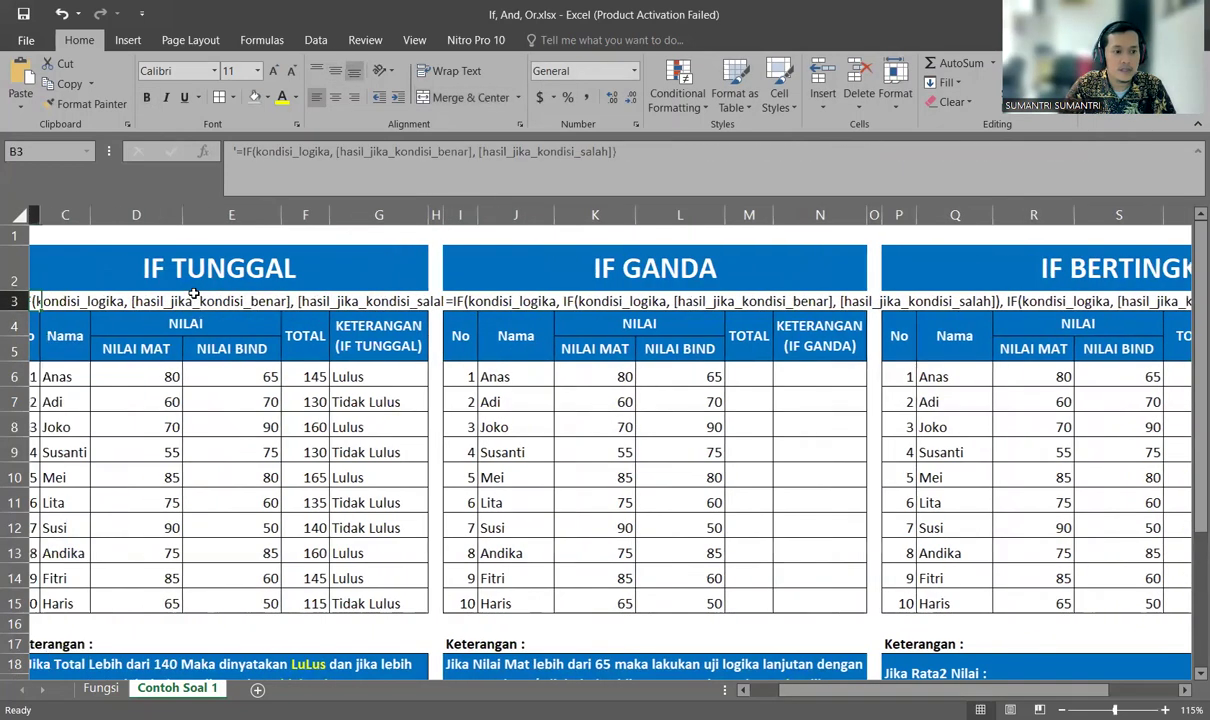
{"action": "key", "text": "Right"}
{"action": "key", "text": "Delete"}
- Increase the height of row 3 to about three times its size, making room for the IF GANDA syntax
{"action": "key", "text": "Right"}
{"action": "key", "text": "Right"}
{"action": "key", "text": "Right"}
{"action": "key", "text": "Right"}
{"action": "key", "text": "Right"}
{"action": "key", "text": "Right"}
{"action": "key", "text": "Right"}
{"action": "key", "text": "Right"}
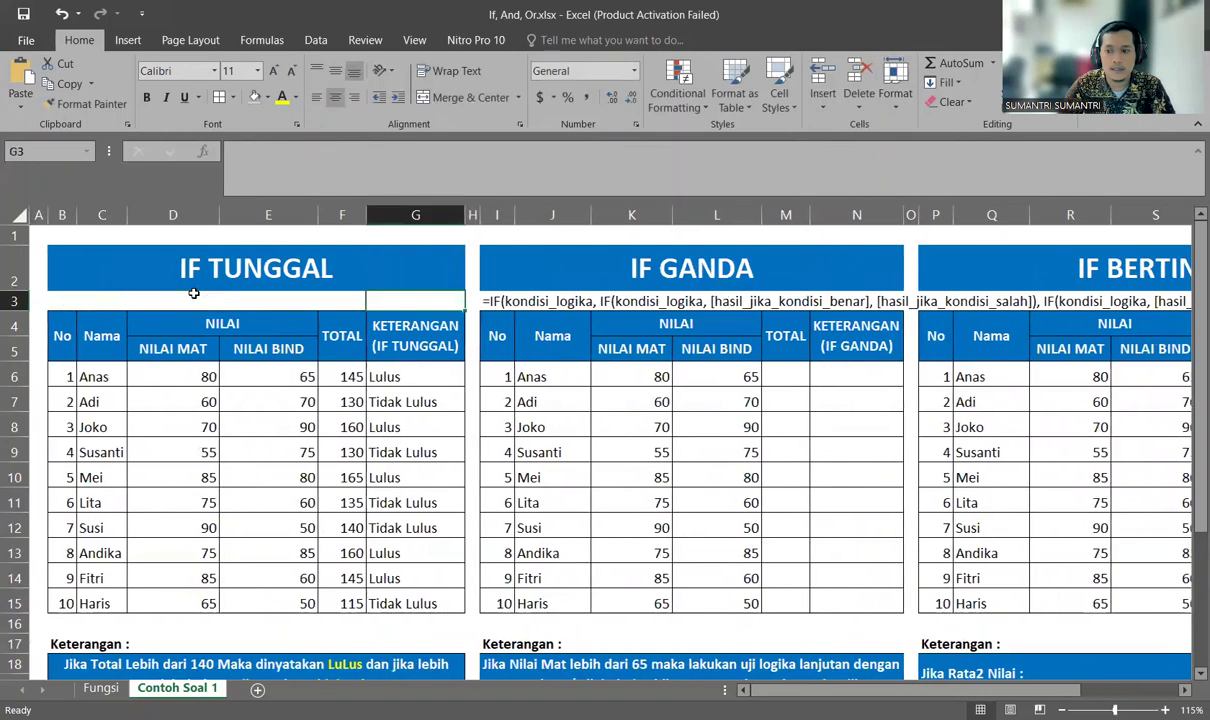
{"action": "key", "text": "Left"}
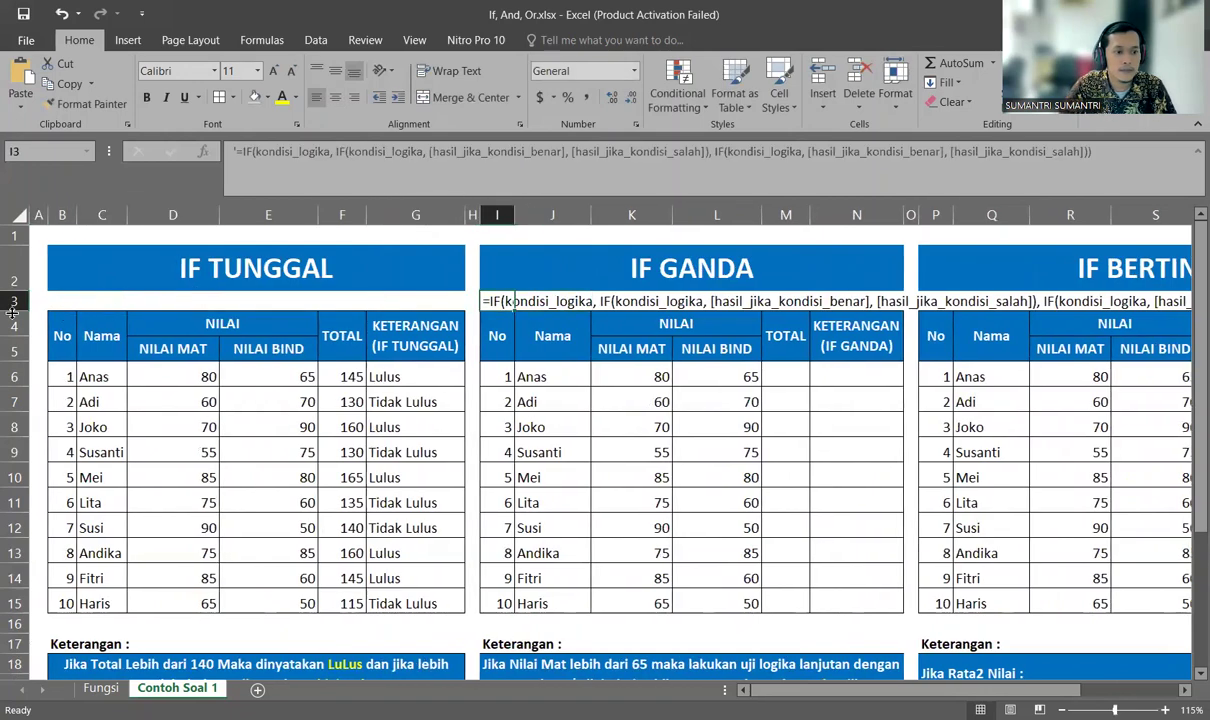
{"action": "left_click_drag", "start_coordinate": [12, 309], "coordinate": [12, 348]}
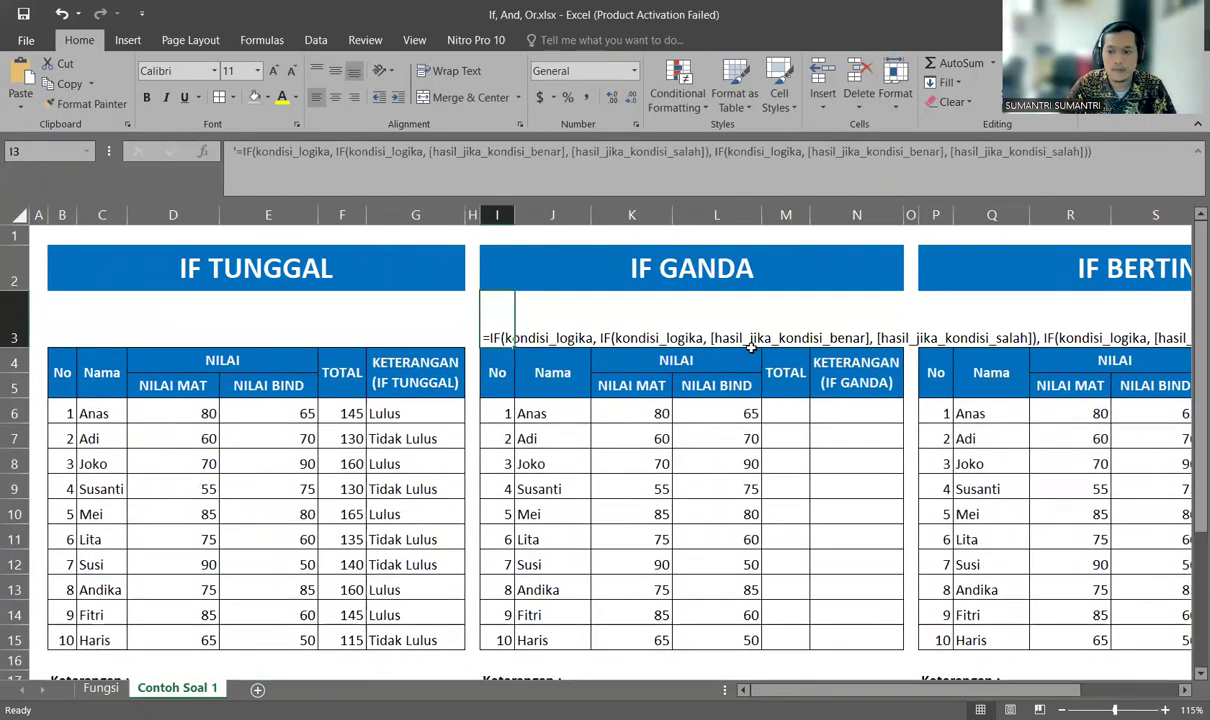
- Merge I3:N3 and format the merged cell with wrapped text and Top vertical alignment
{"action": "left_click", "coordinate": [884, 325], "text": "shift"}
{"action": "left_click", "coordinate": [468, 98]}
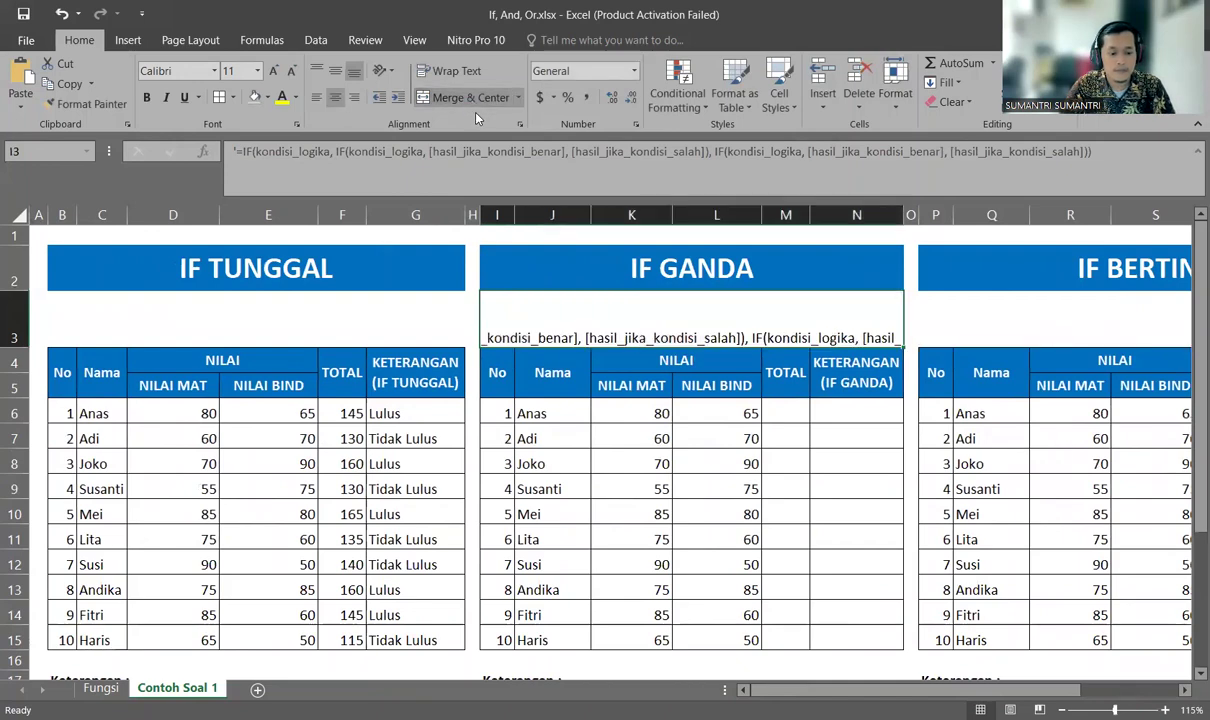
{"action": "left_click", "coordinate": [519, 124]}
{"action": "left_click", "coordinate": [393, 418]}
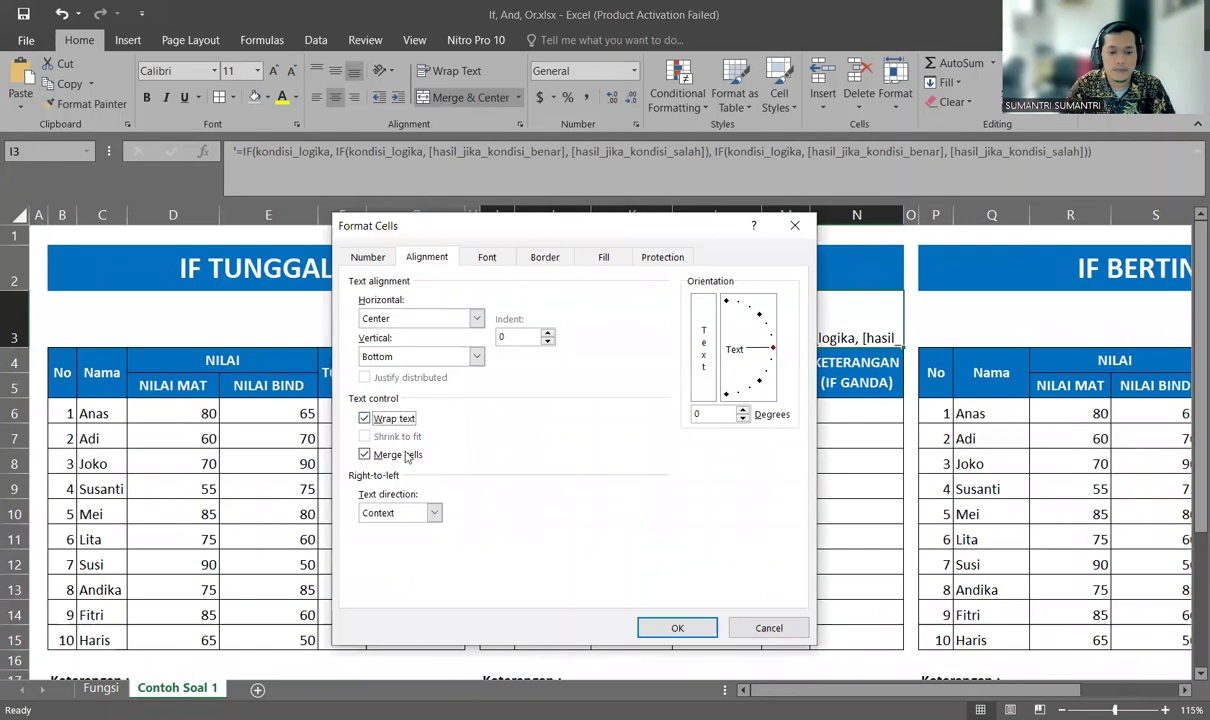
{"action": "left_click", "coordinate": [476, 356]}
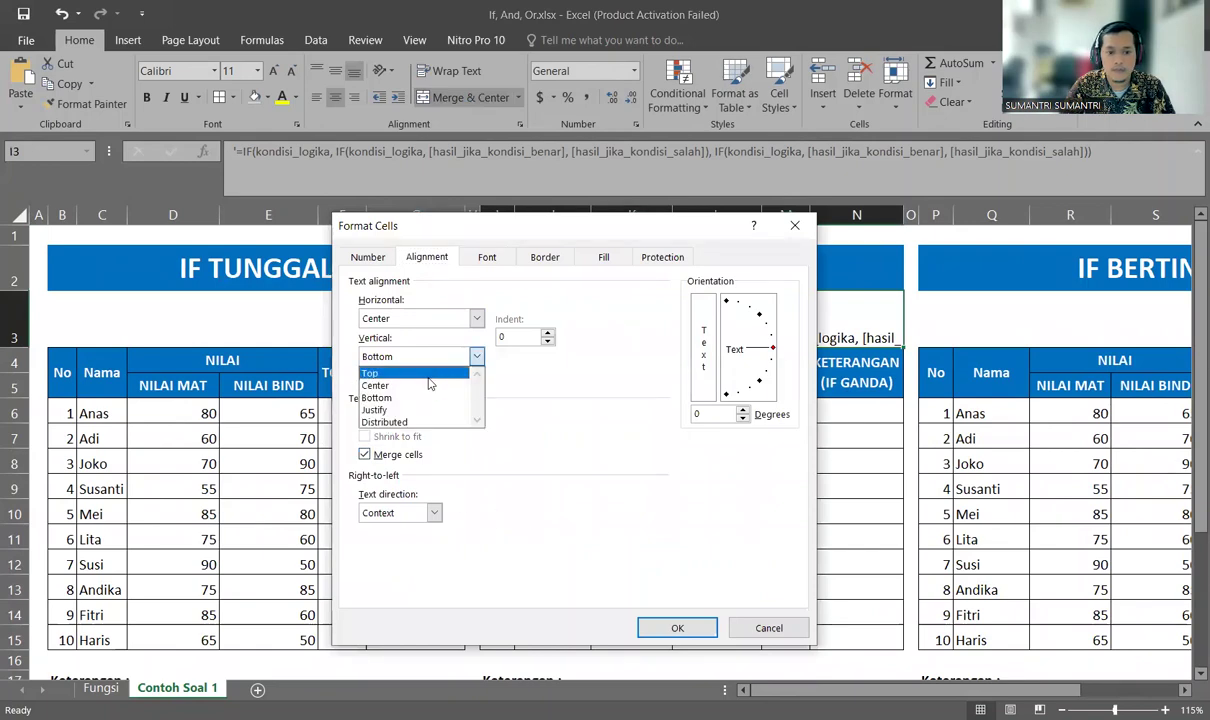
{"action": "left_click", "coordinate": [415, 371]}
{"action": "left_click", "coordinate": [677, 628]}
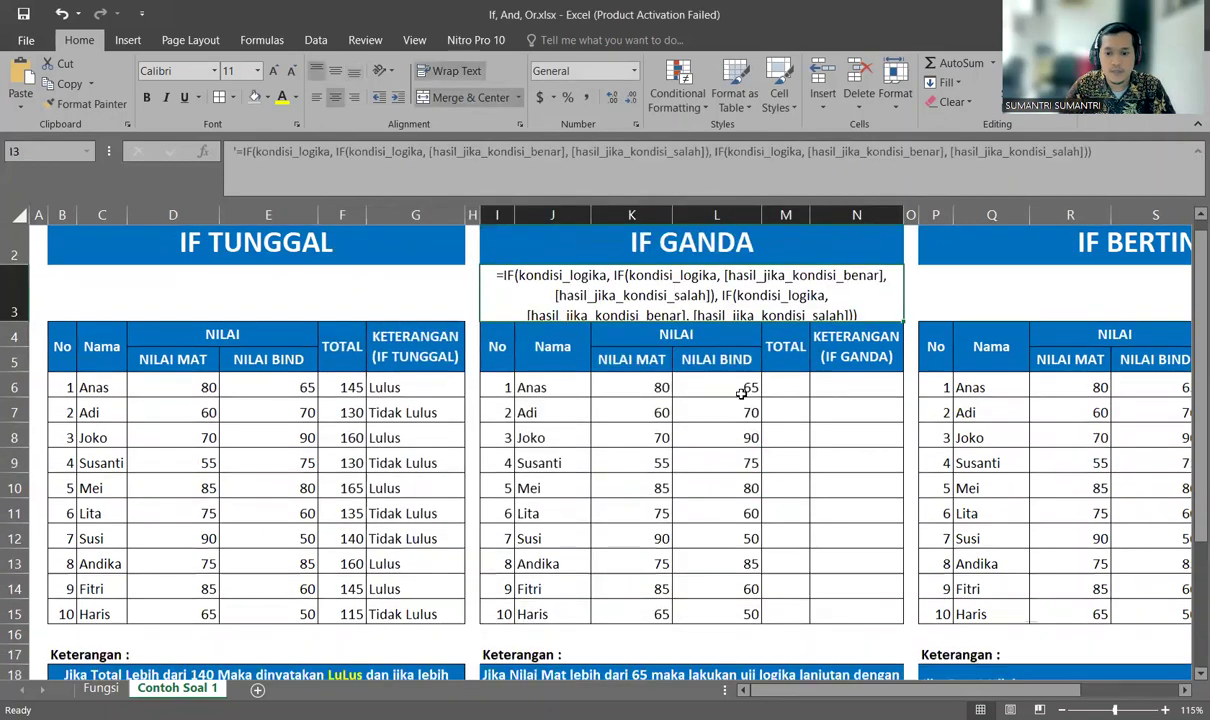
- Enter the formula =+K6+L6 in M6 to total Nilai Mat and Nilai Bind in the IF GANDA table
{"action": "scroll", "coordinate": [799, 297], "scroll_direction": "down", "scroll_amount": 1}
{"action": "left_click", "coordinate": [786, 291]}
{"action": "type", "text": "+"}
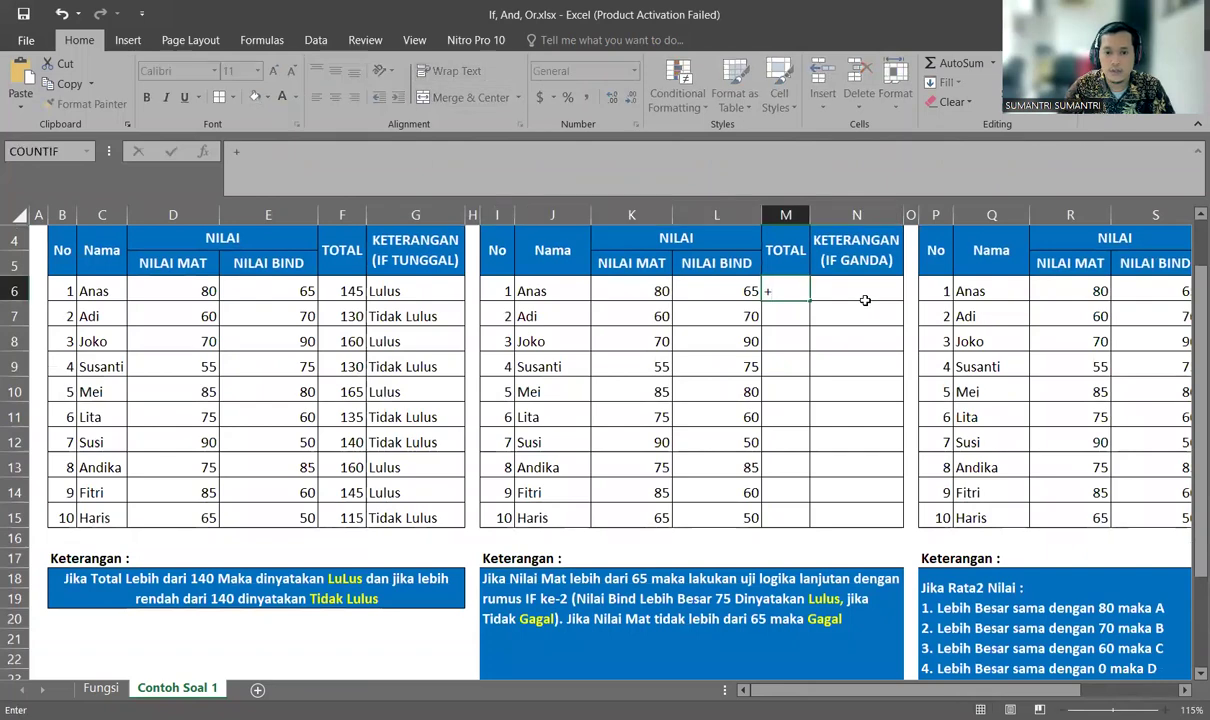
{"action": "key", "text": "Left"}
{"action": "key", "text": "Left"}
{"action": "type", "text": "+"}
{"action": "key", "text": "Left"}
{"action": "key", "text": "Return"}
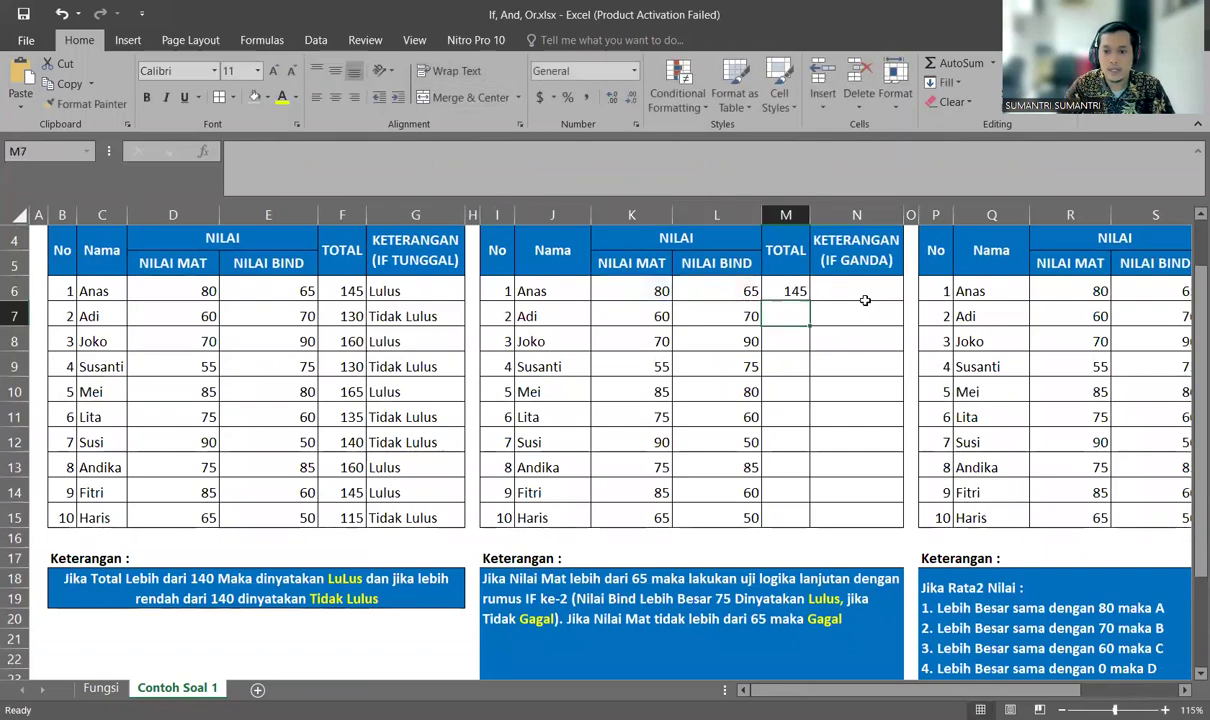
- Fill the total formula from M6 down through M15 in the IF GANDA table
{"action": "key", "text": "Up"}
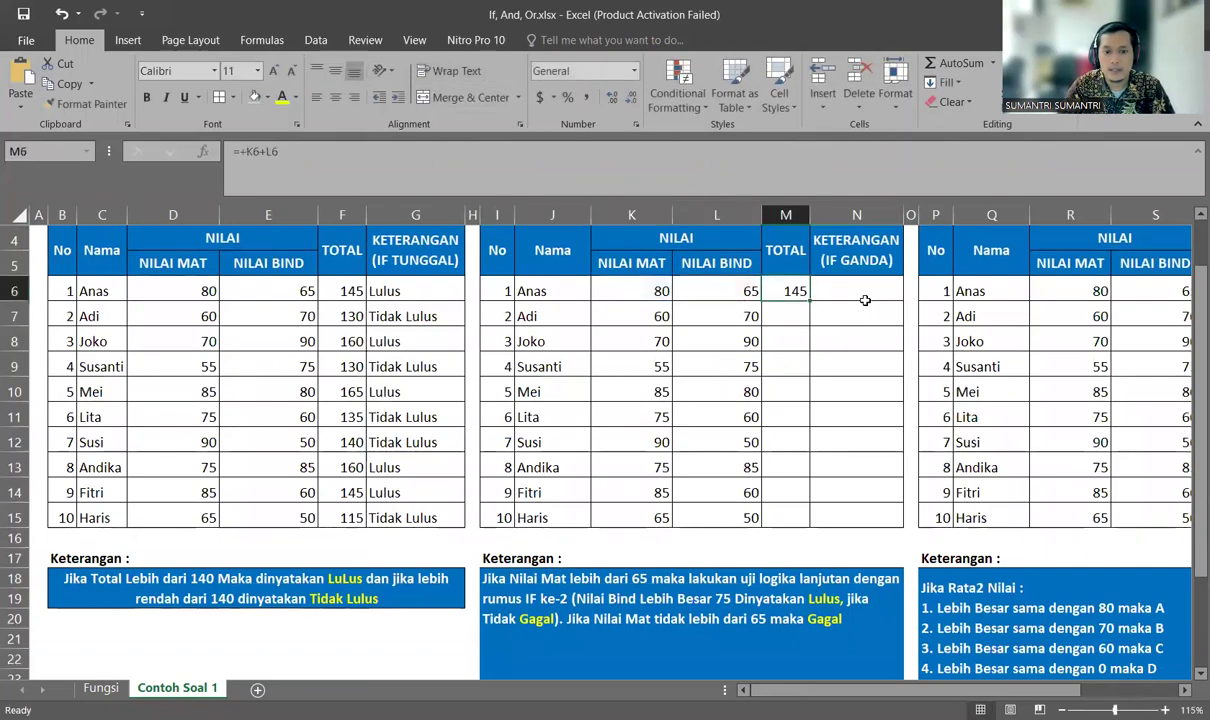
{"action": "double_click", "coordinate": [809, 300]}
{"action": "left_click", "coordinate": [845, 316]}
{"action": "scroll", "coordinate": [850, 320], "scroll_direction": "up", "scroll_amount": 1}
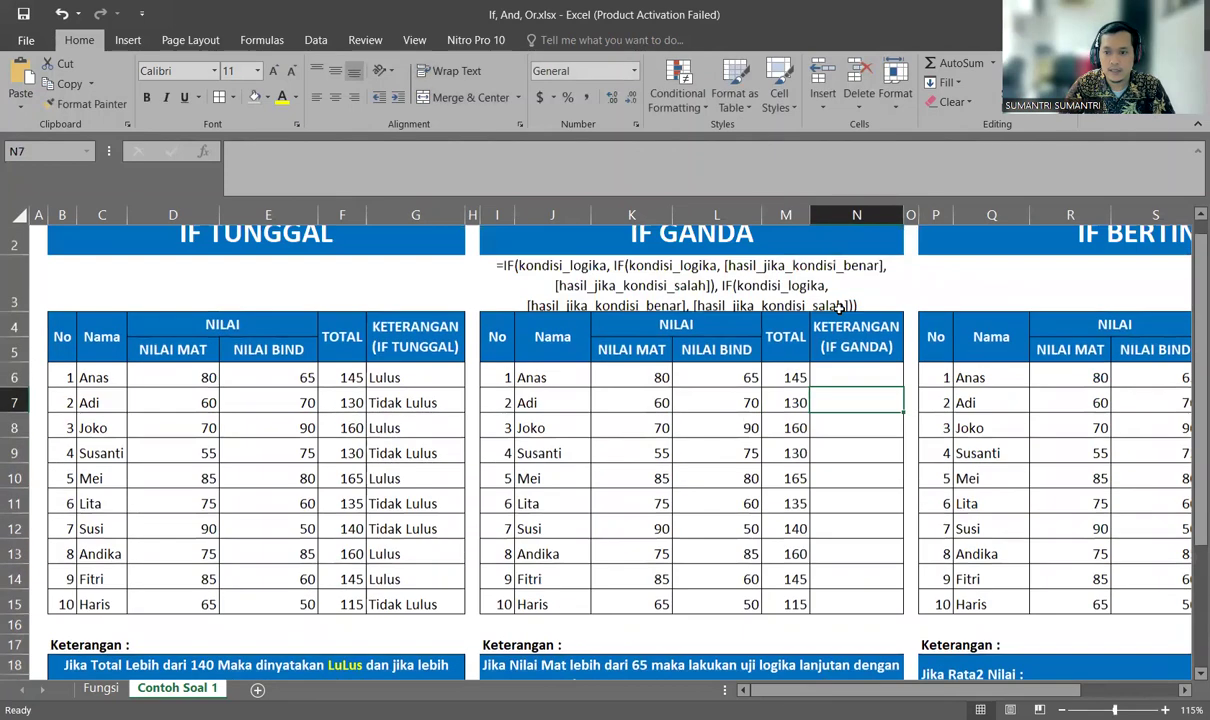
{"action": "left_click", "coordinate": [885, 413]}
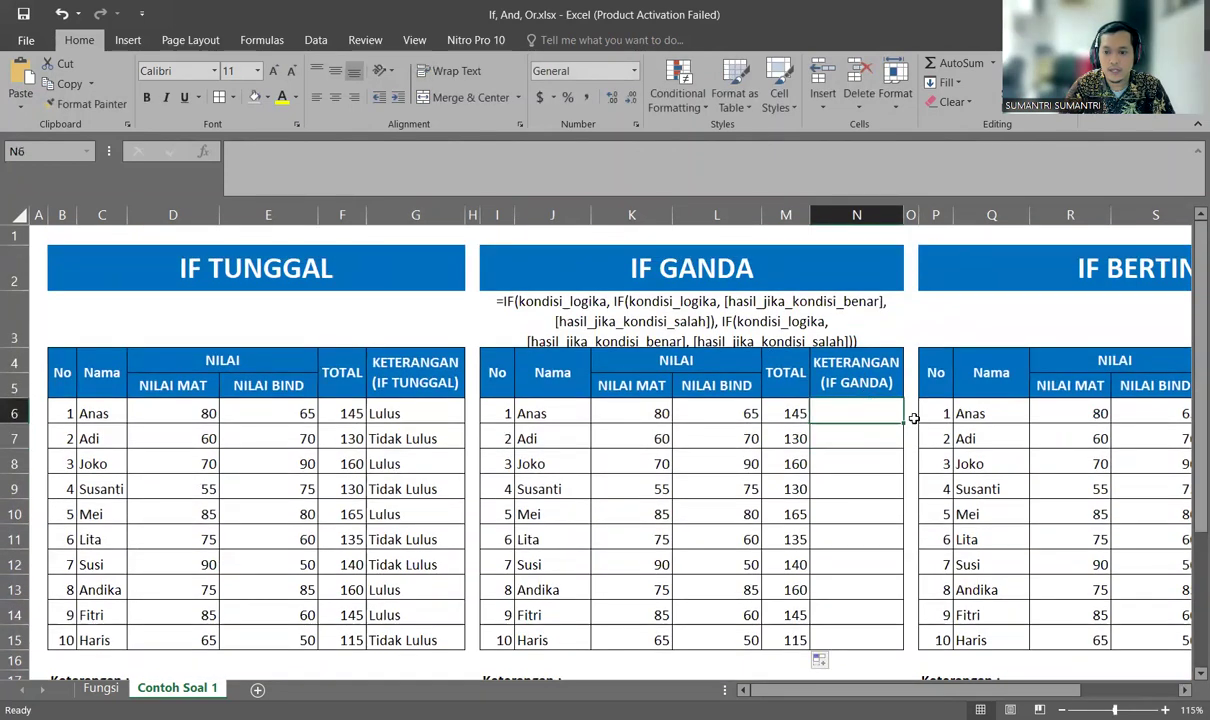
{"action": "type", "text": "+"}
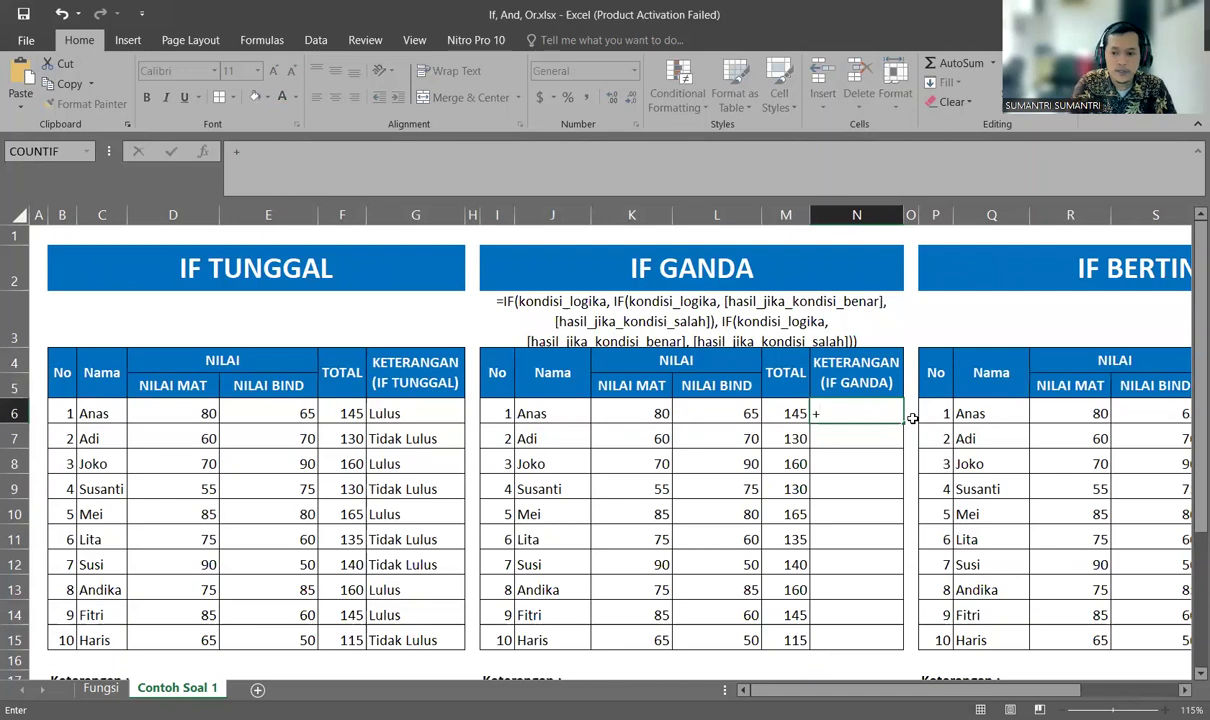
{"action": "type", "text": "i"}
{"action": "key", "text": "Escape"}
{"action": "scroll", "coordinate": [904, 410], "scroll_direction": "down", "scroll_amount": 1}
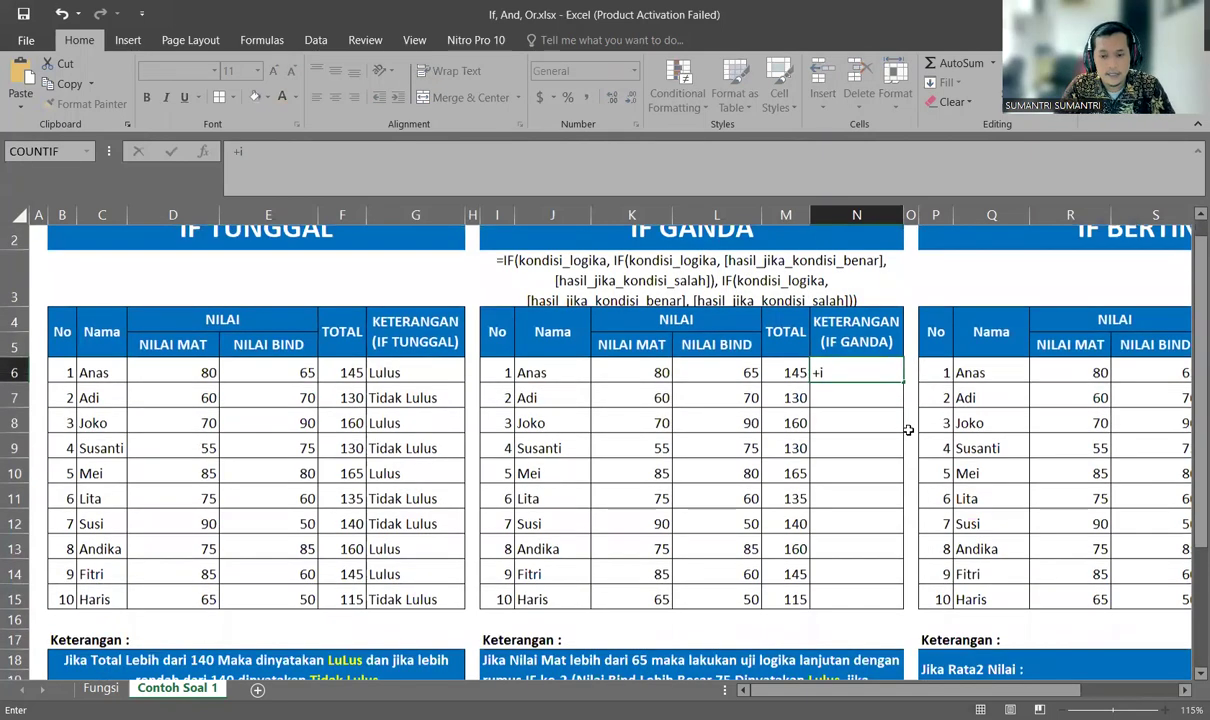
{"action": "key", "text": "Escape"}
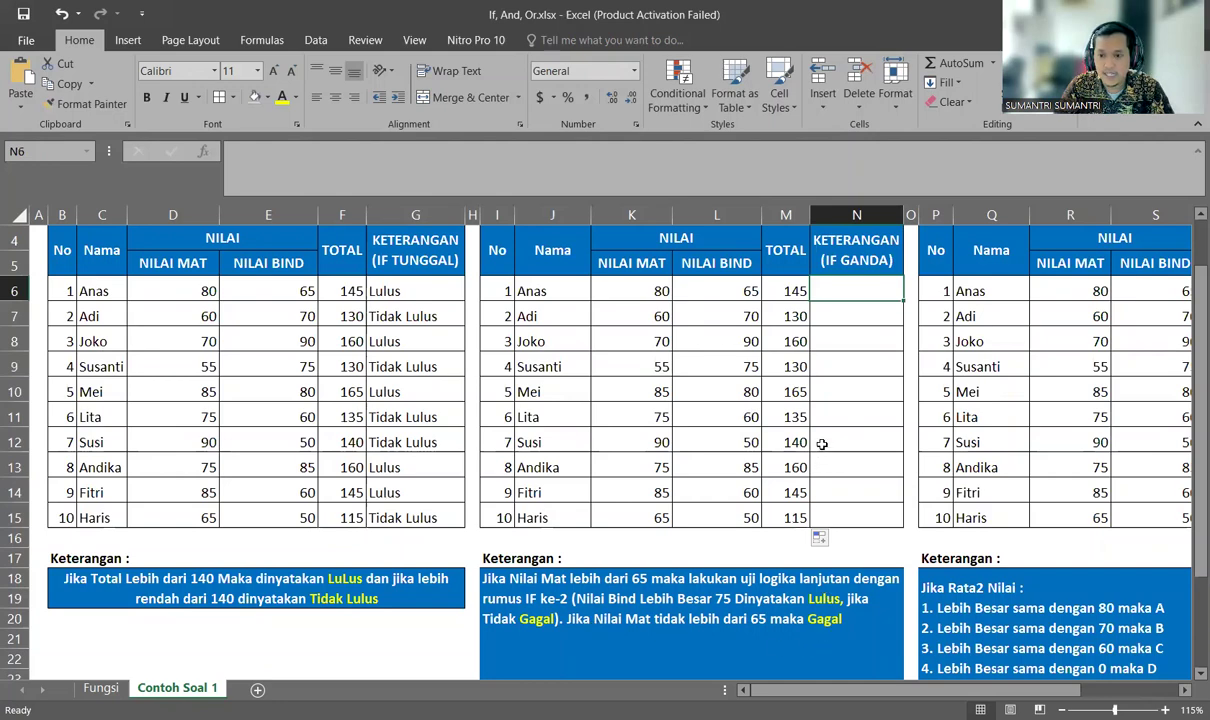
- Begin an IF formula in N6 of the IF GANDA table with the logical test K6>65
{"action": "scroll", "coordinate": [826, 443], "scroll_direction": "up", "scroll_amount": 1}
{"action": "type", "text": "+"}
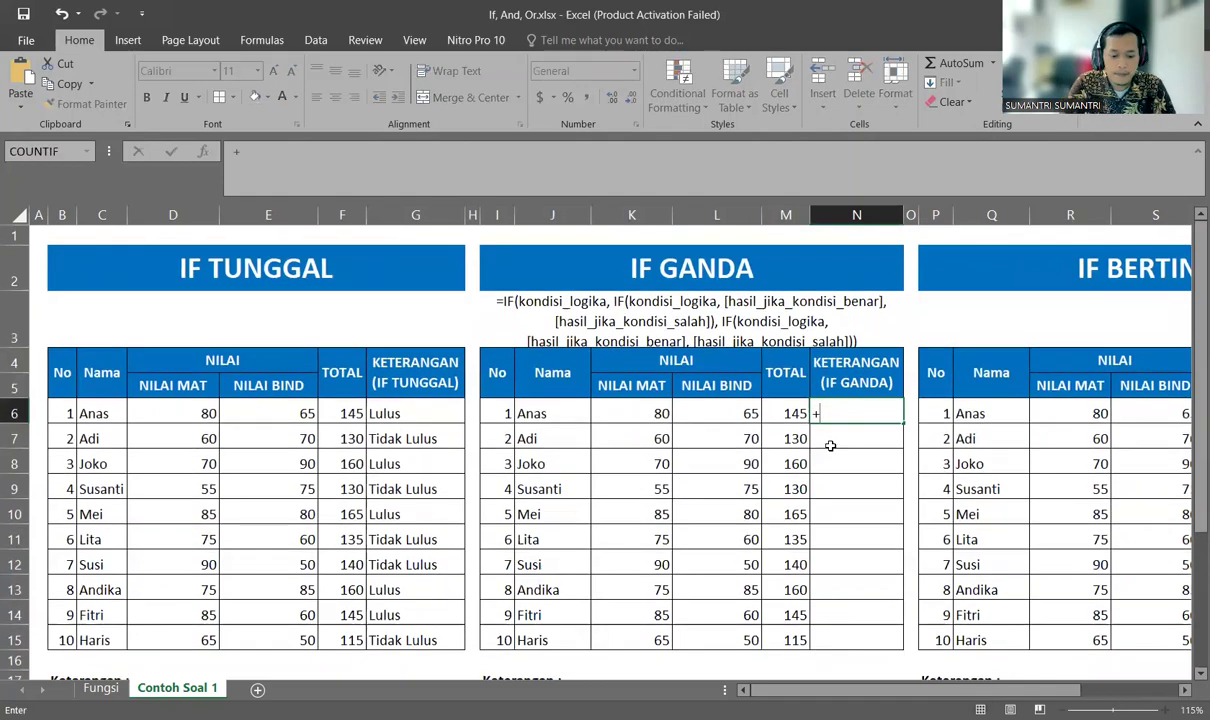
{"action": "type", "text": "if("}
{"action": "scroll", "coordinate": [752, 510], "scroll_direction": "down", "scroll_amount": 1}
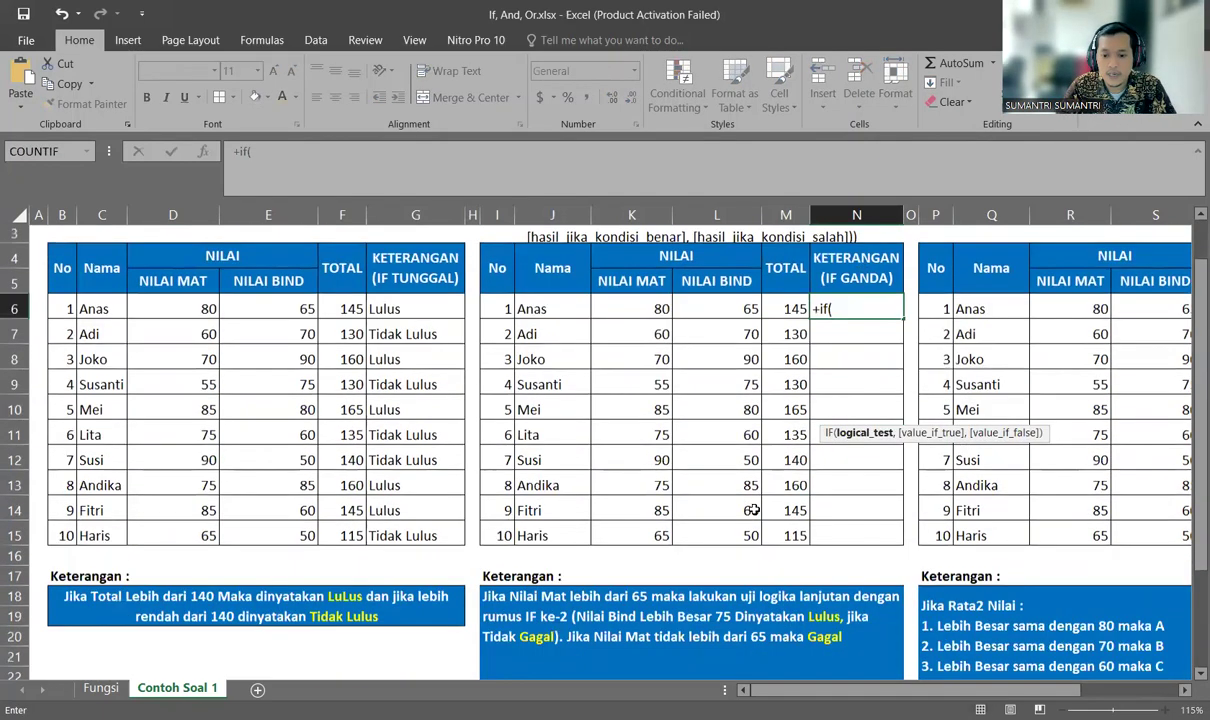
{"action": "scroll", "coordinate": [752, 510], "scroll_direction": "down", "scroll_amount": 1}
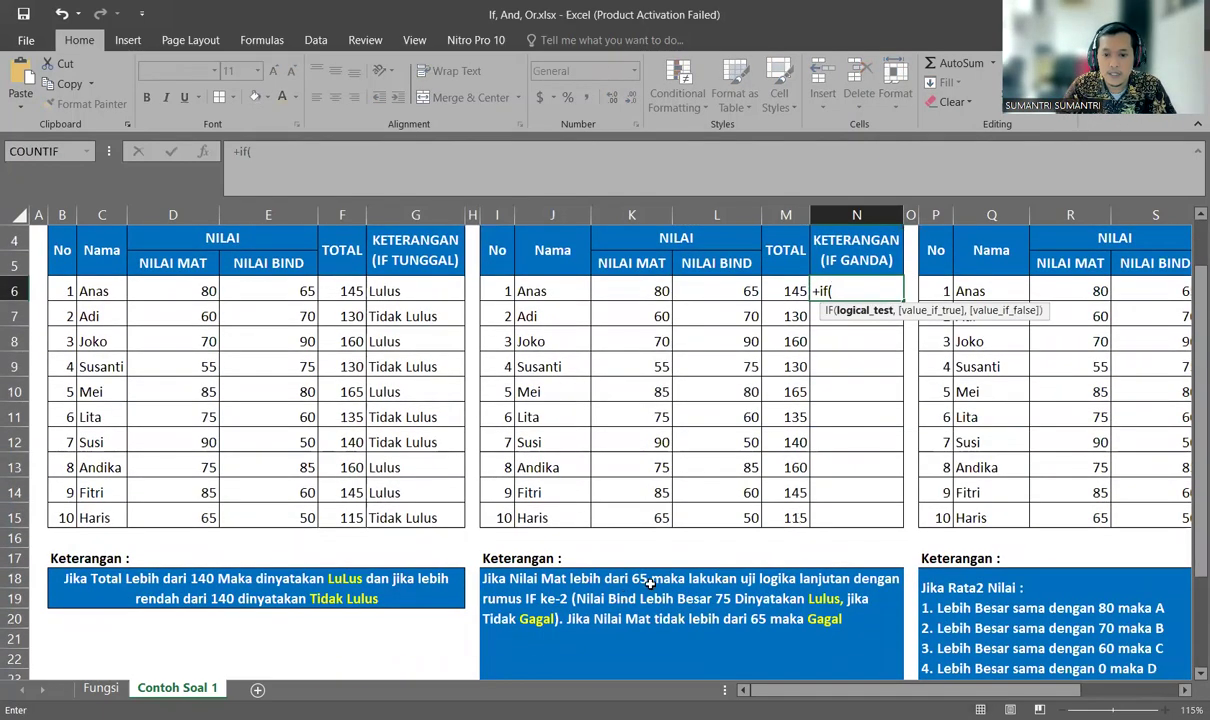
{"action": "scroll", "coordinate": [640, 530], "scroll_direction": "up", "scroll_amount": 1}
{"action": "scroll", "coordinate": [662, 420], "scroll_direction": "up", "scroll_amount": 1}
{"action": "left_click", "coordinate": [662, 413]}
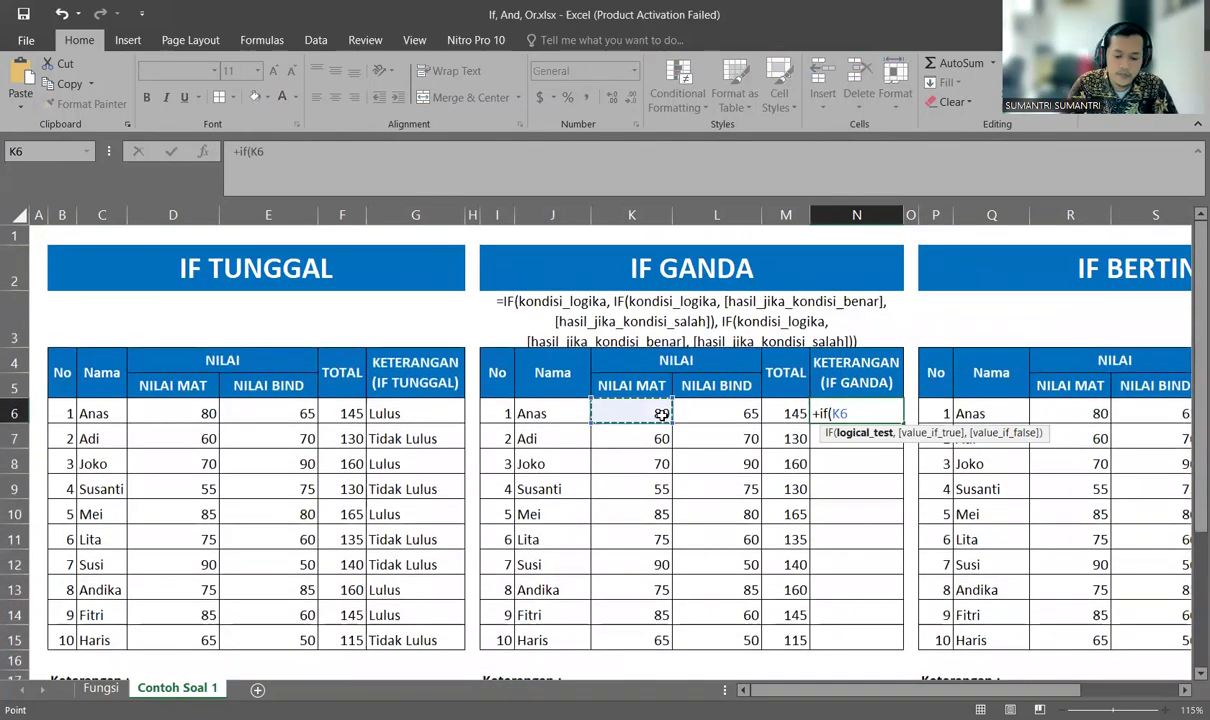
{"action": "type", "text": ">65"}
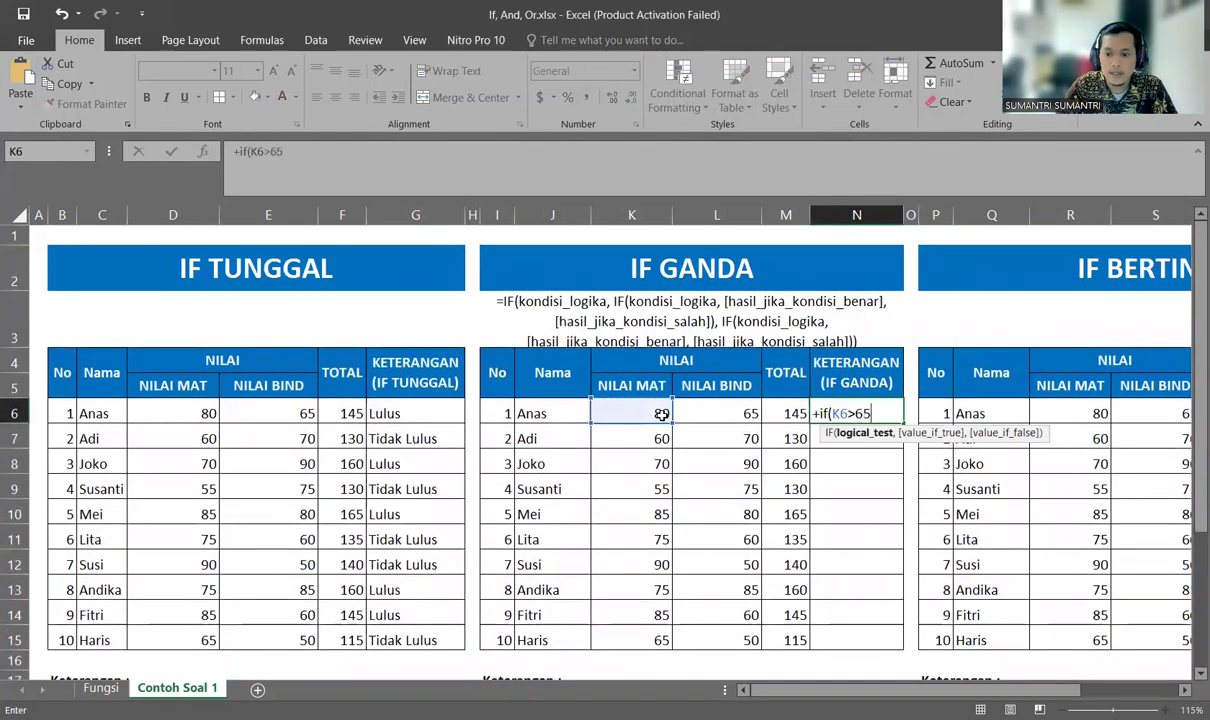
- Nest a second IF with the logical test L6>75 as the true branch of the N6 formula
{"action": "scroll", "coordinate": [662, 418], "scroll_direction": "down", "scroll_amount": 2}
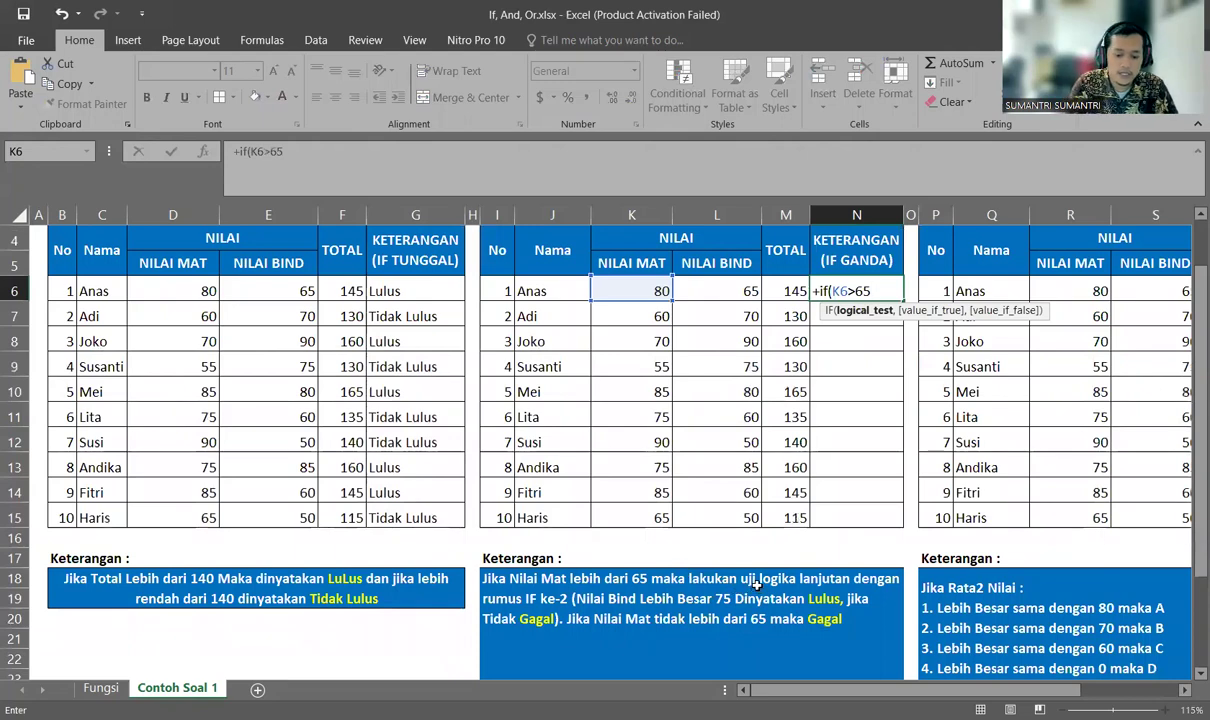
{"action": "key", "text": "BackSpace"}
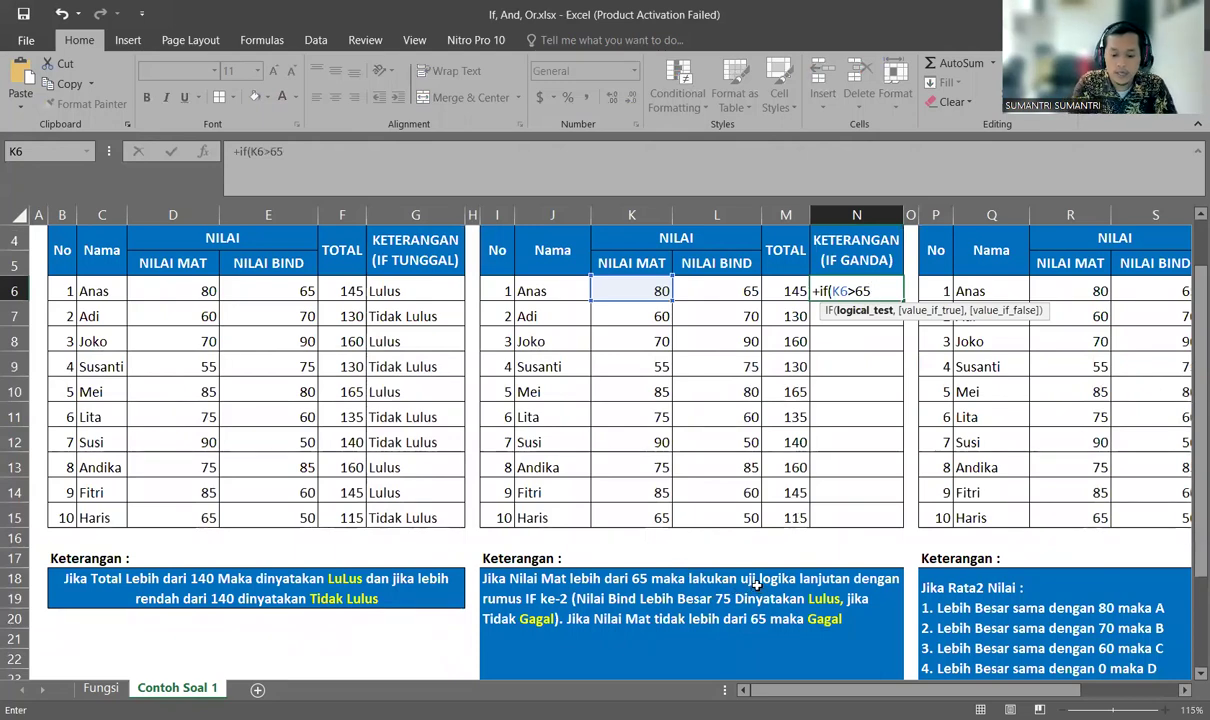
{"action": "type", "text": ","}
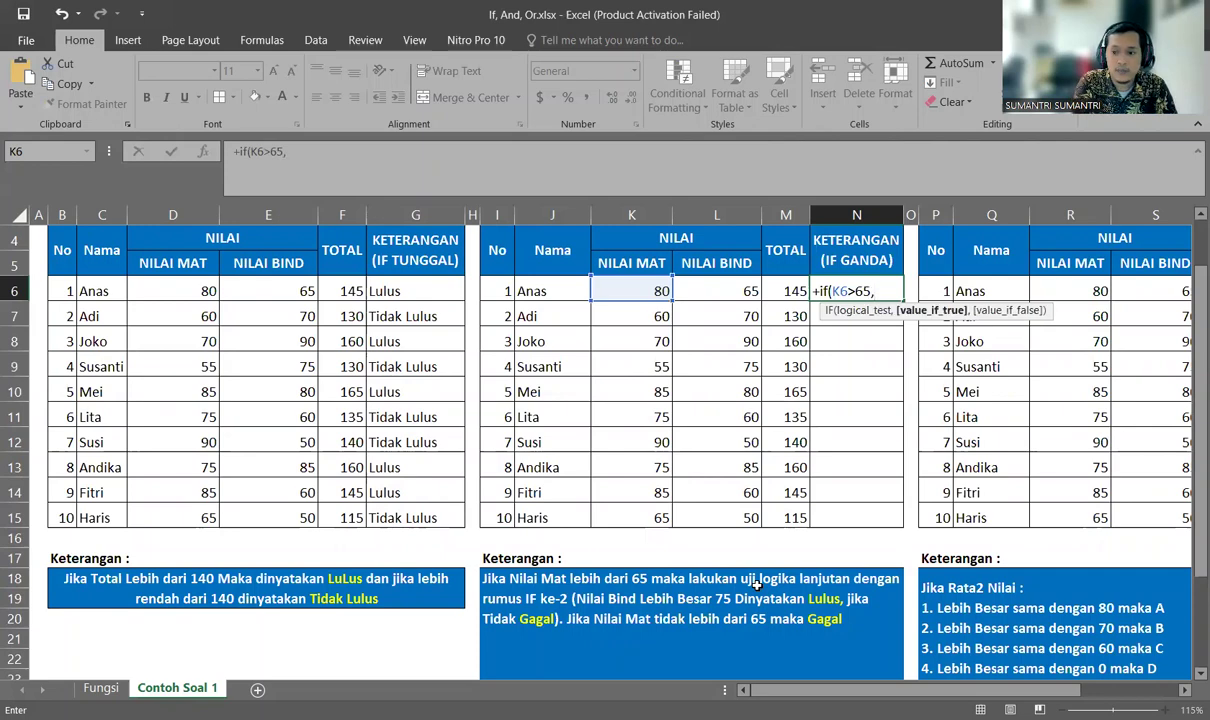
{"action": "type", "text": "if("}
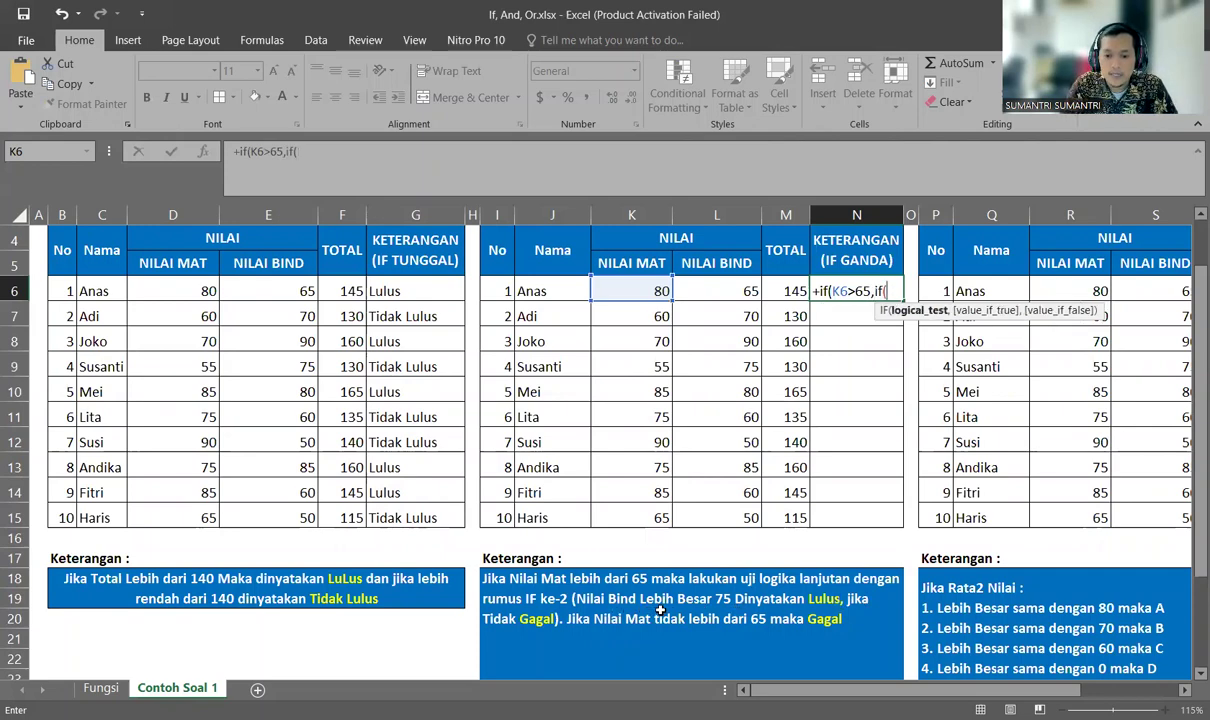
{"action": "left_click", "coordinate": [748, 290]}
{"action": "type", "text": ">"}
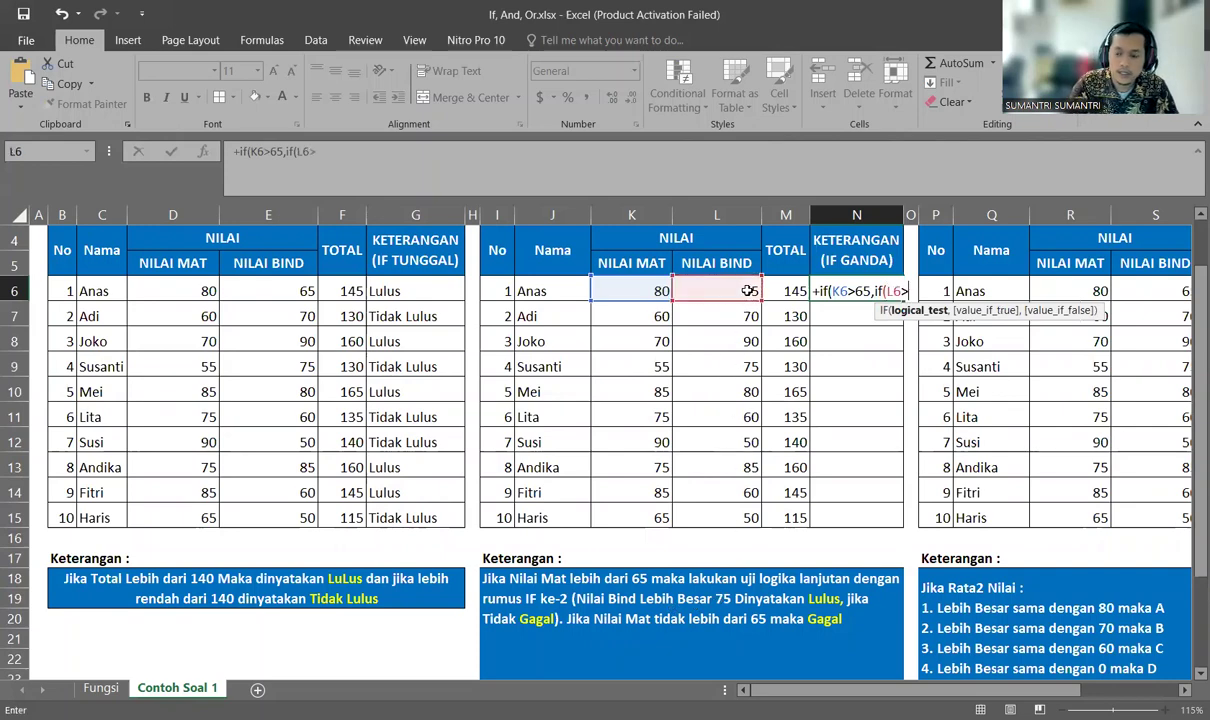
{"action": "type", "text": "75"}
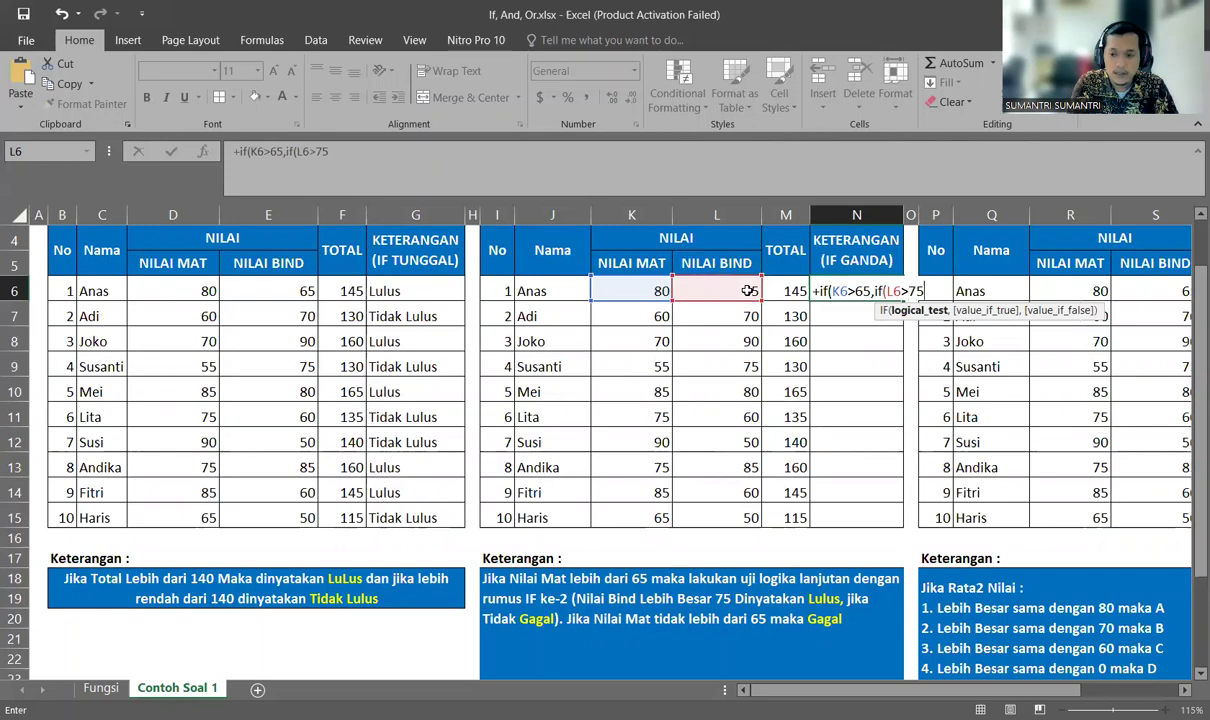
{"action": "type", "text": ","}
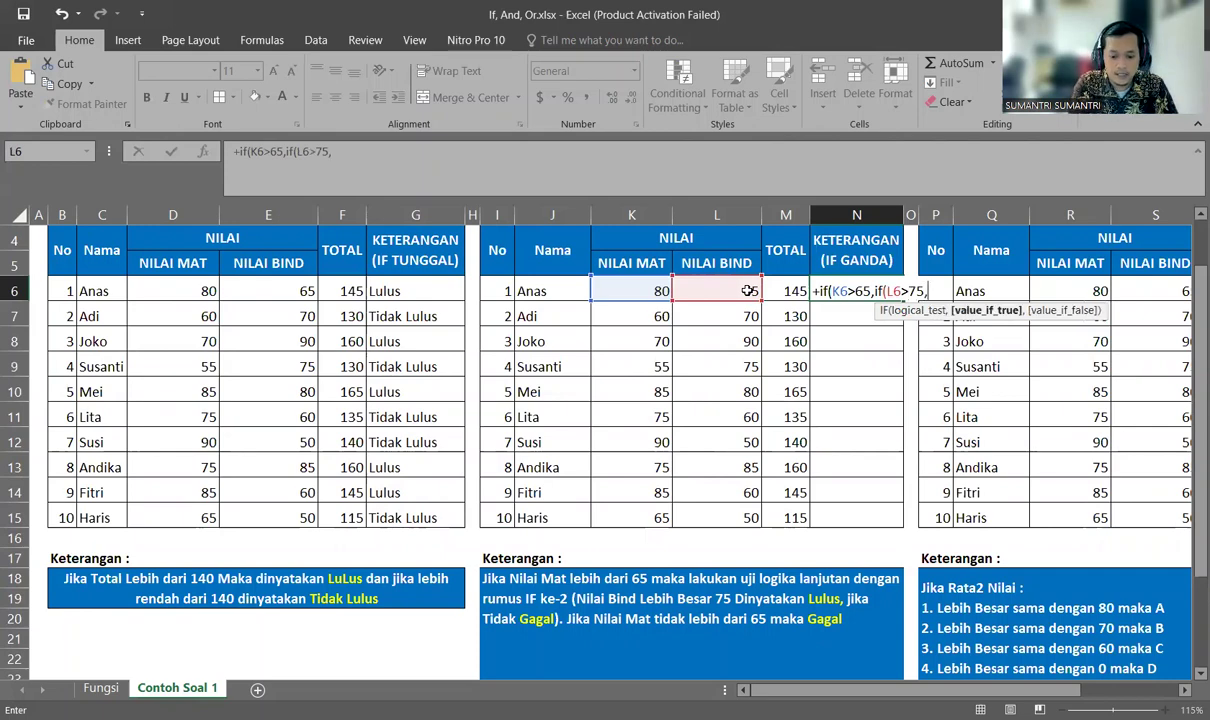
- Give the nested IF in N6 the results "Lulus" when true and "Gagal" when false, and close its bracket
{"action": "type", "text": "\"Lulus"}
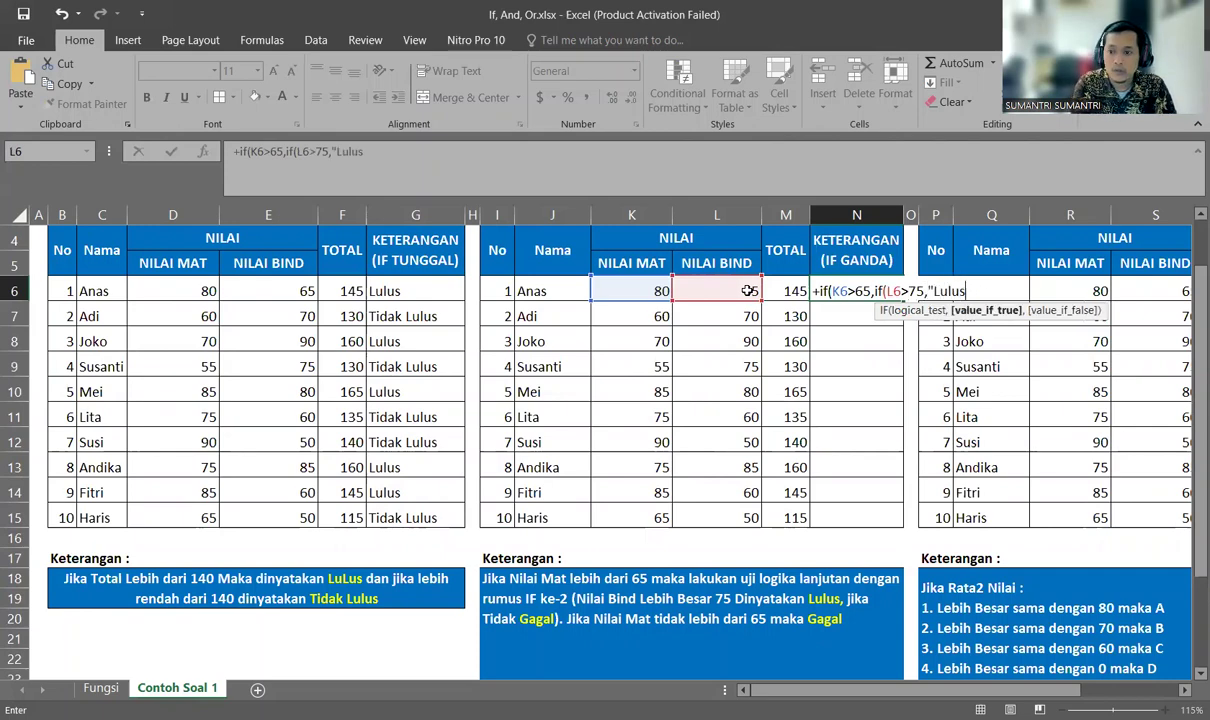
{"action": "type", "text": "\""}
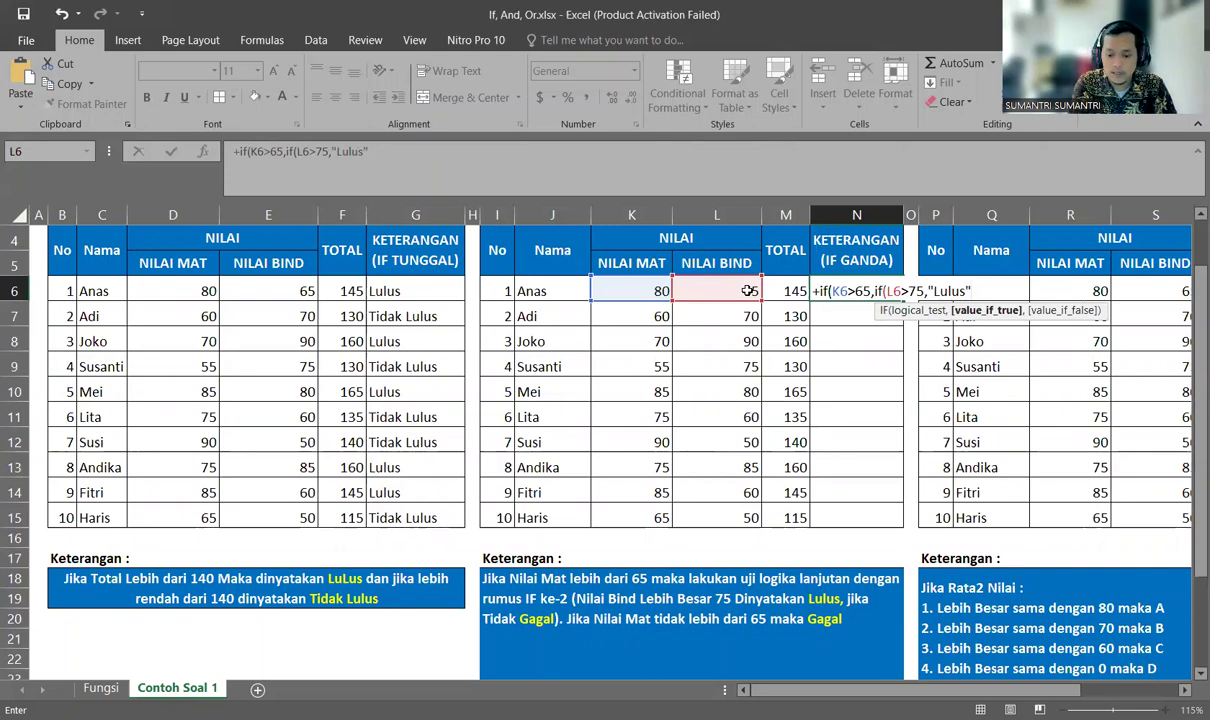
{"action": "type", "text": ",\""}
{"action": "type", "text": "Ga"}
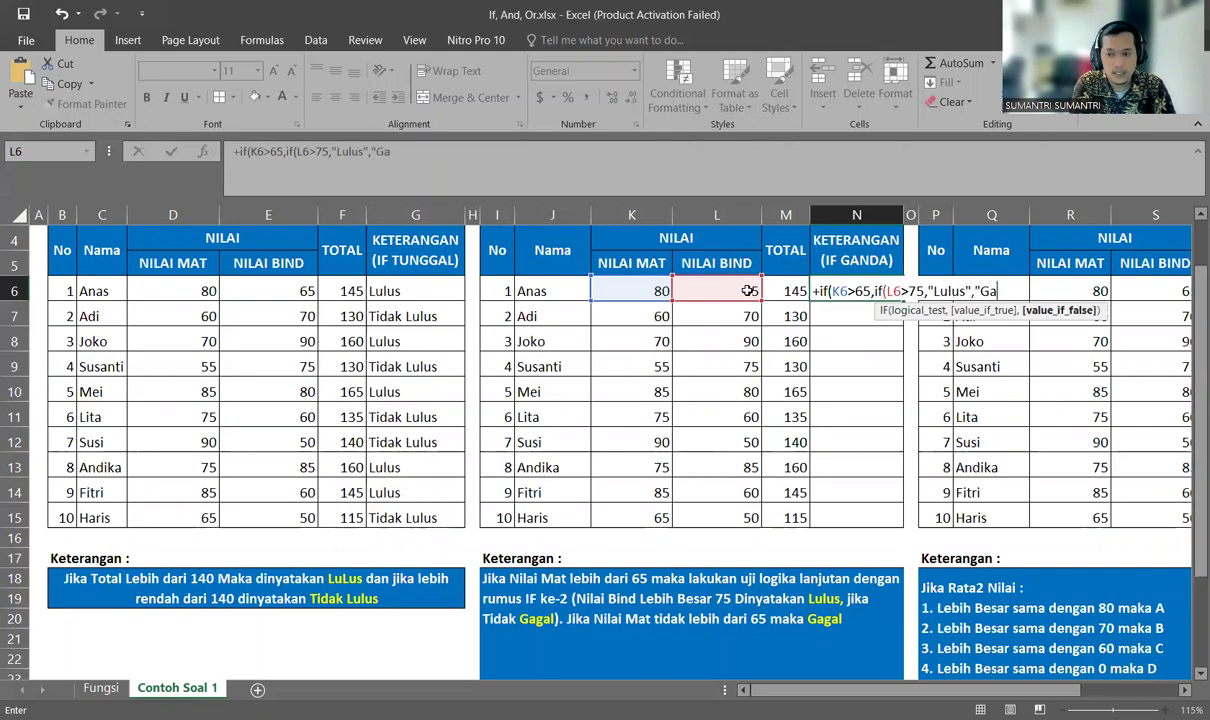
{"action": "type", "text": "gal"}
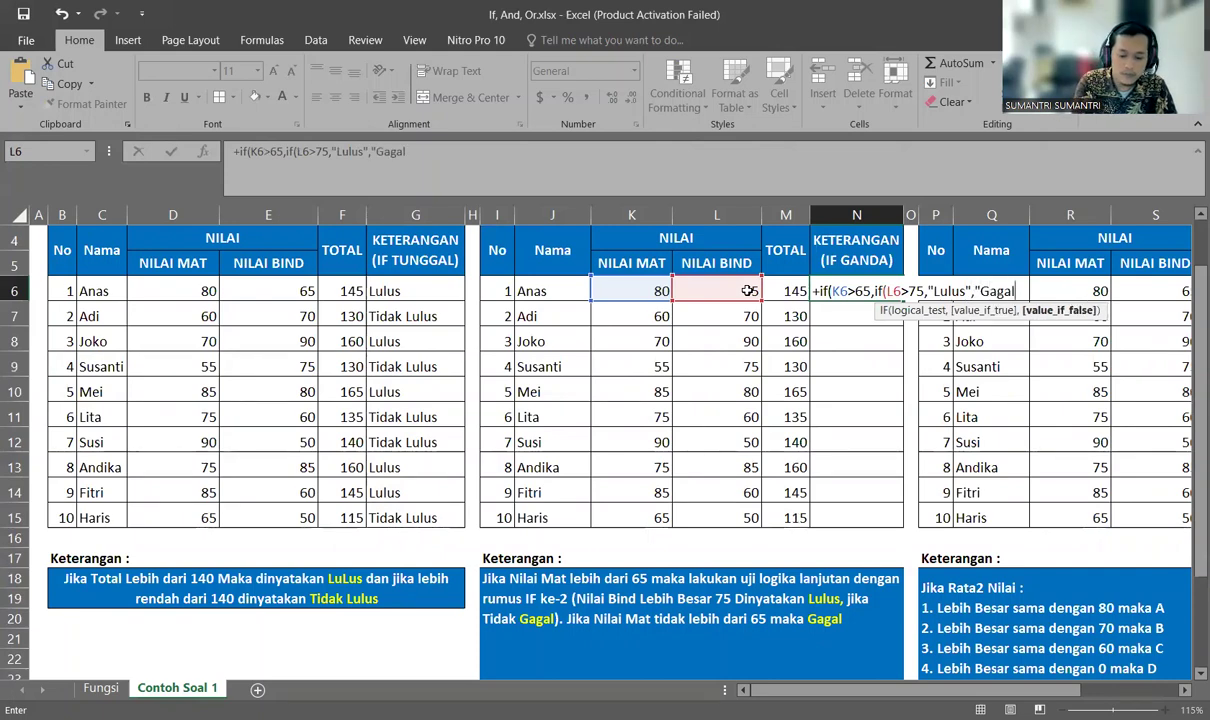
{"action": "type", "text": "\""}
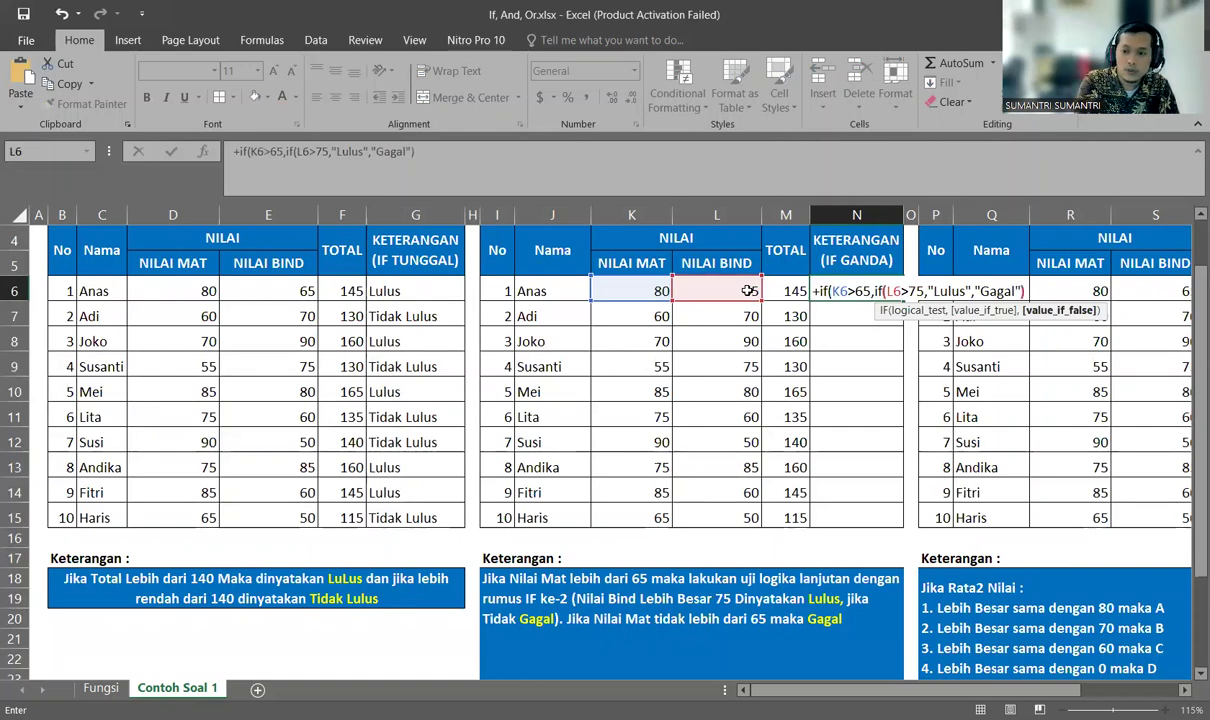
{"action": "type", "text": ")"}
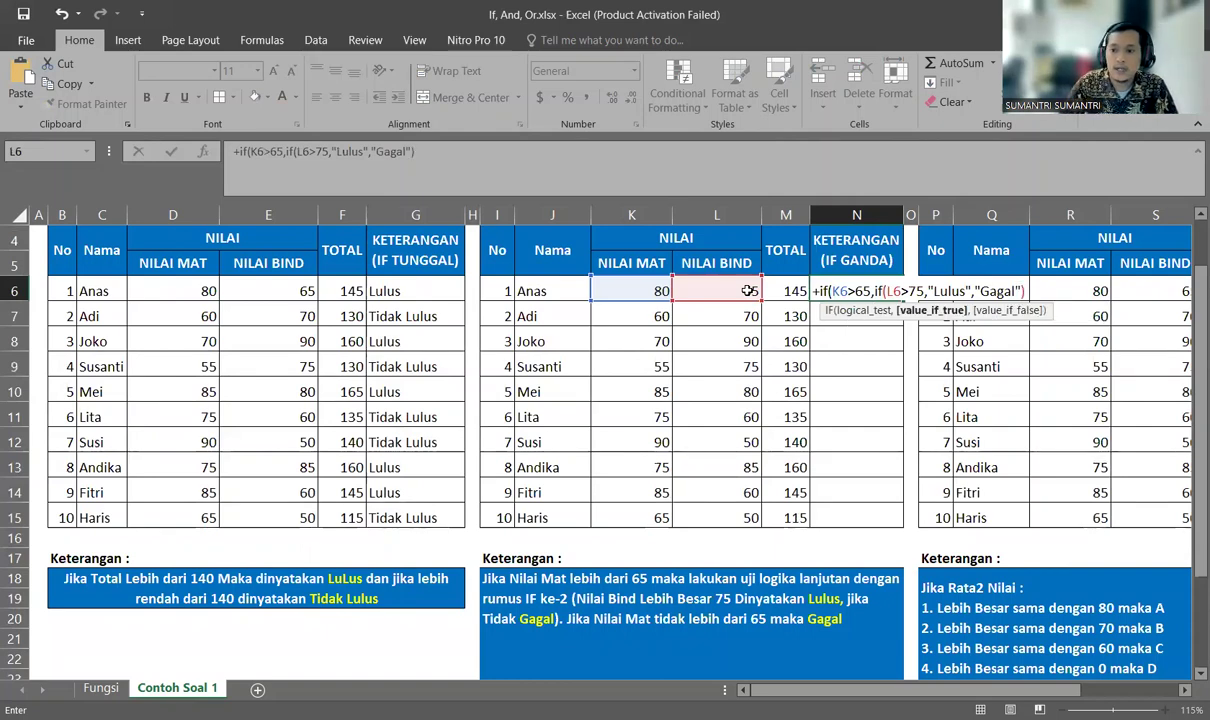
- Set the outer IF's false result in N6 to "Gagal" and enter the completed formula
{"action": "type", "text": ","}
{"action": "scroll", "coordinate": [928, 328], "scroll_direction": "up", "scroll_amount": 1}
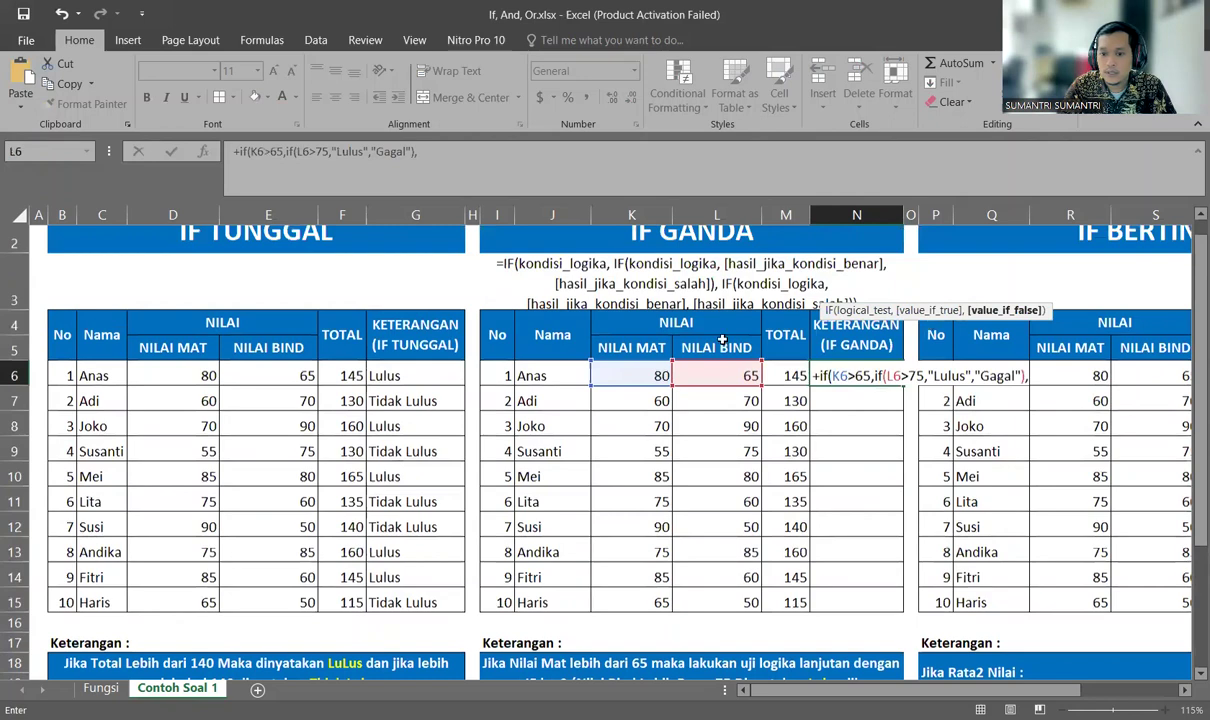
{"action": "scroll", "coordinate": [722, 340], "scroll_direction": "up", "scroll_amount": 1}
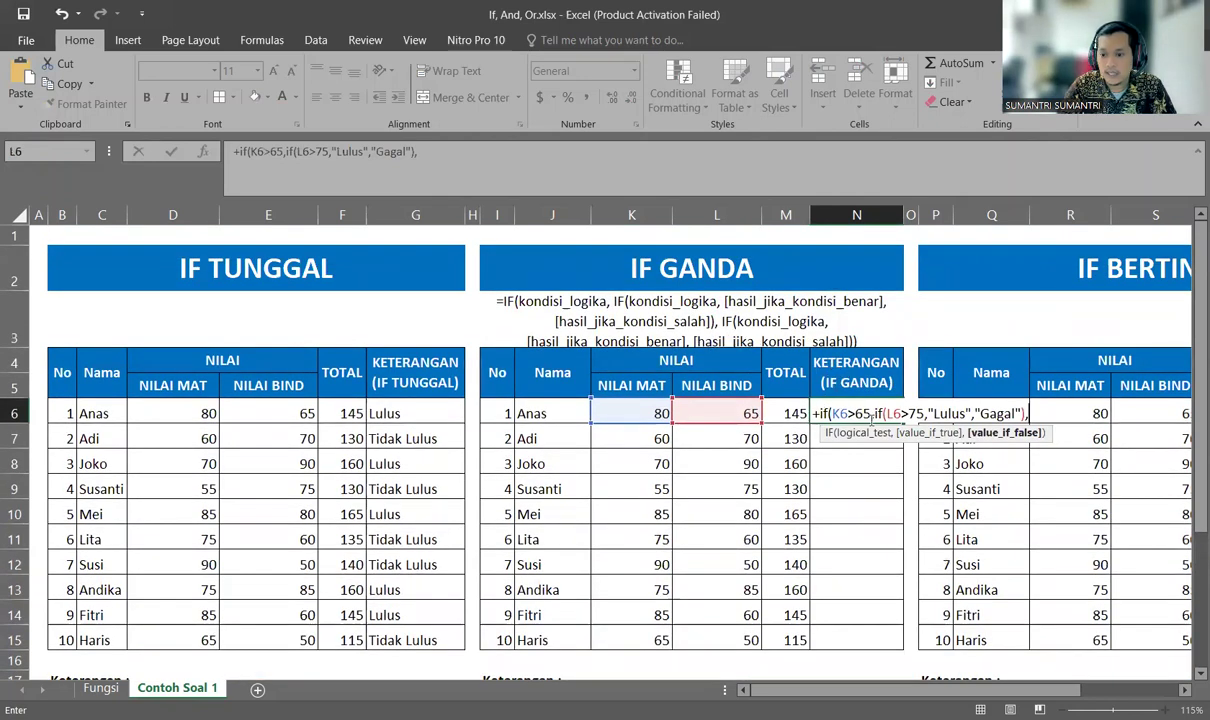
{"action": "type", "text": "\""}
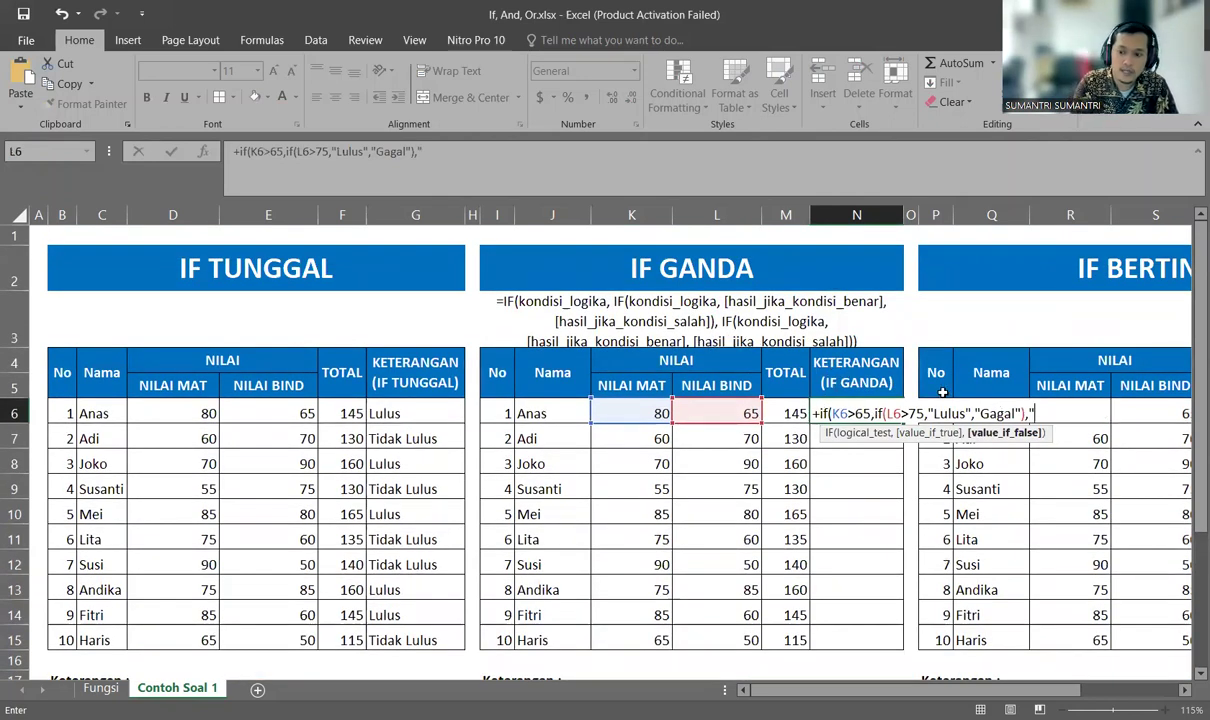
{"action": "type", "text": "Gagal\""}
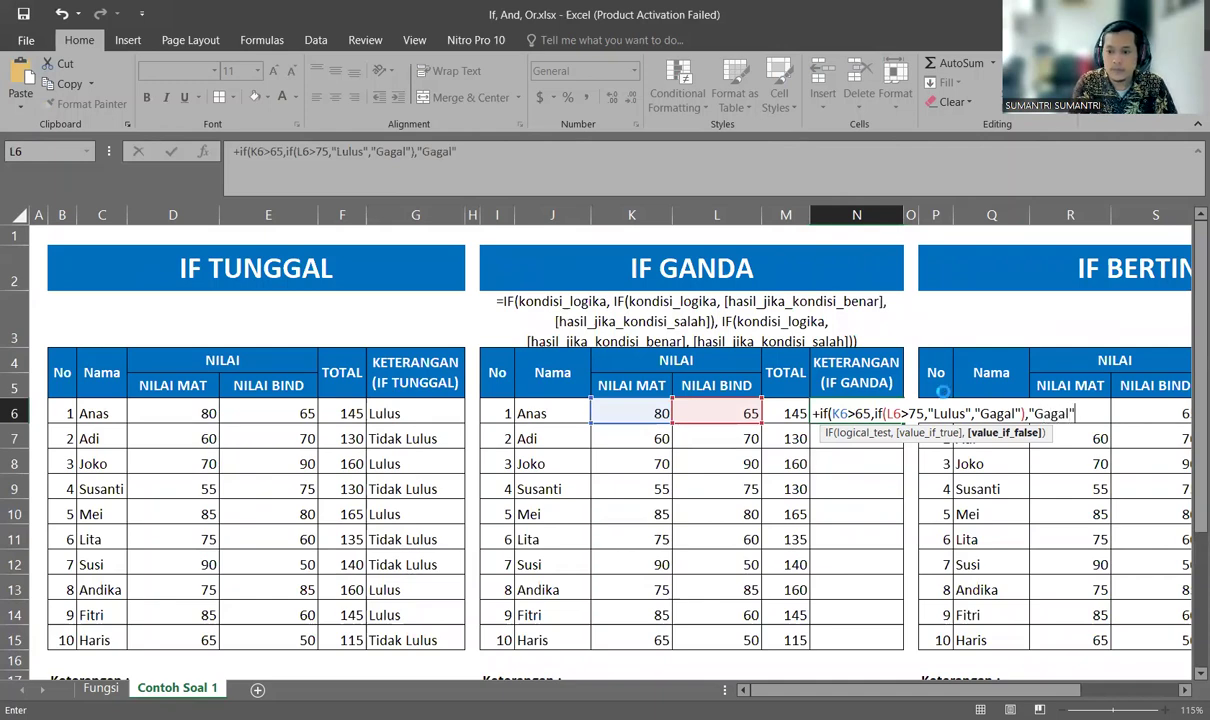
{"action": "key", "text": "Return"}
{"action": "key", "text": "Return"}
- Copy the nested IF formula from N6 down through N15 in the IF GANDA table
{"action": "key", "text": "ctrl+c"}
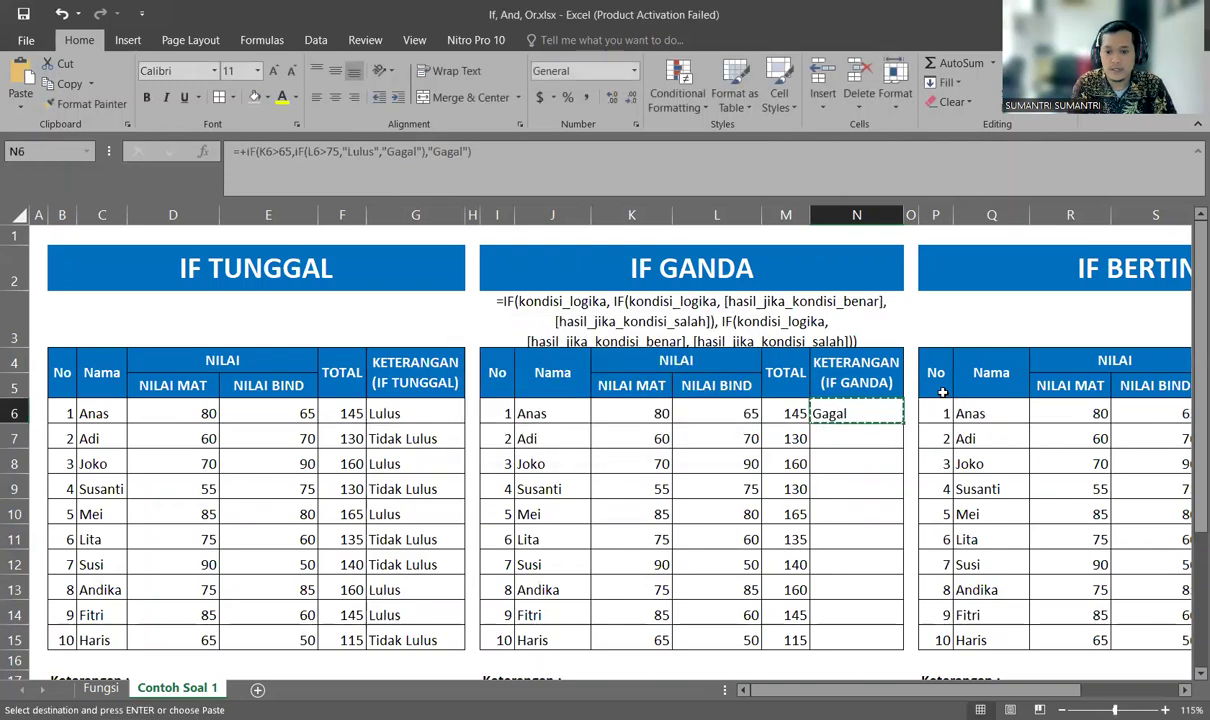
{"action": "key", "text": "Left"}
{"action": "key", "text": "ctrl+Down"}
{"action": "key", "text": "Right"}
{"action": "key", "text": "ctrl+shift+Up"}
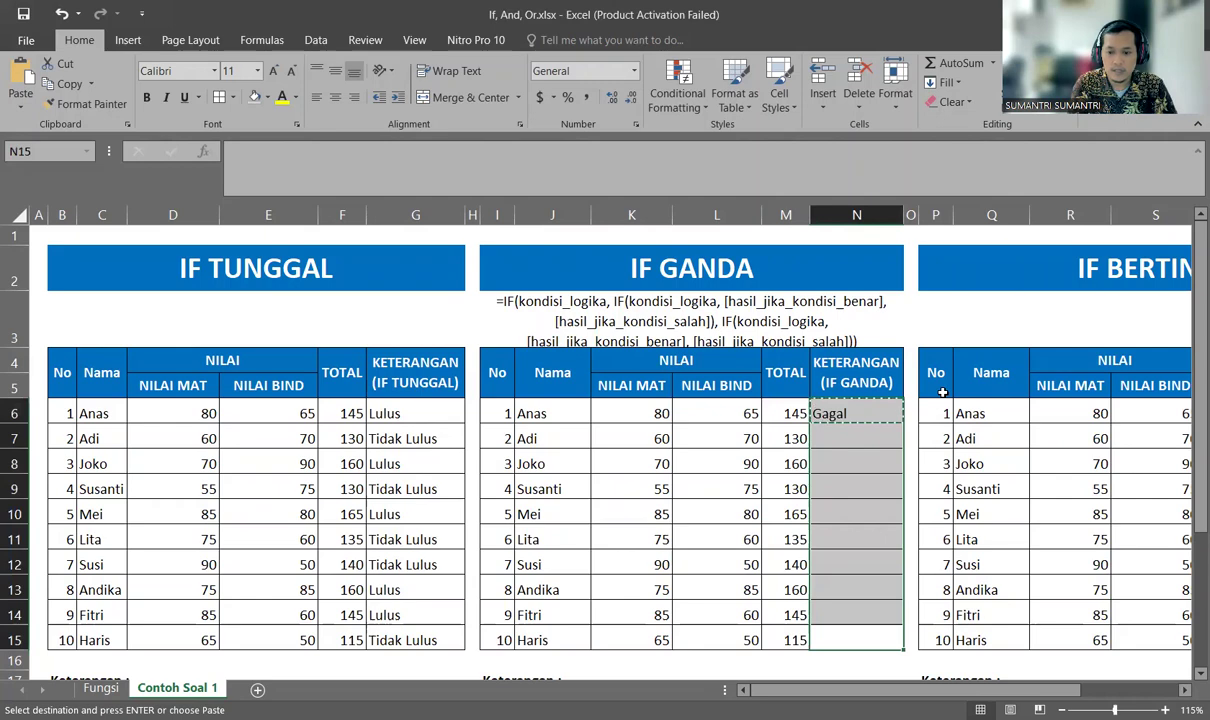
{"action": "key", "text": "ctrl+v"}
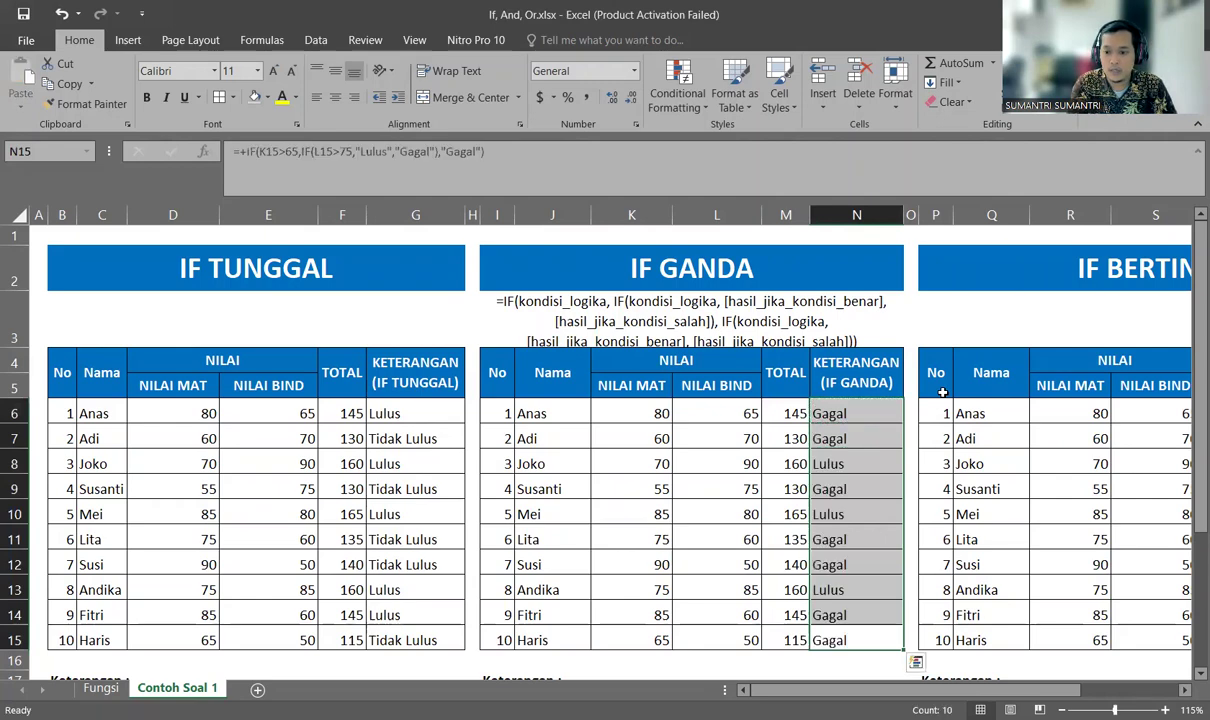
{"action": "key", "text": "Up"}
{"action": "key", "text": "Up"}
{"action": "key", "text": "Up"}
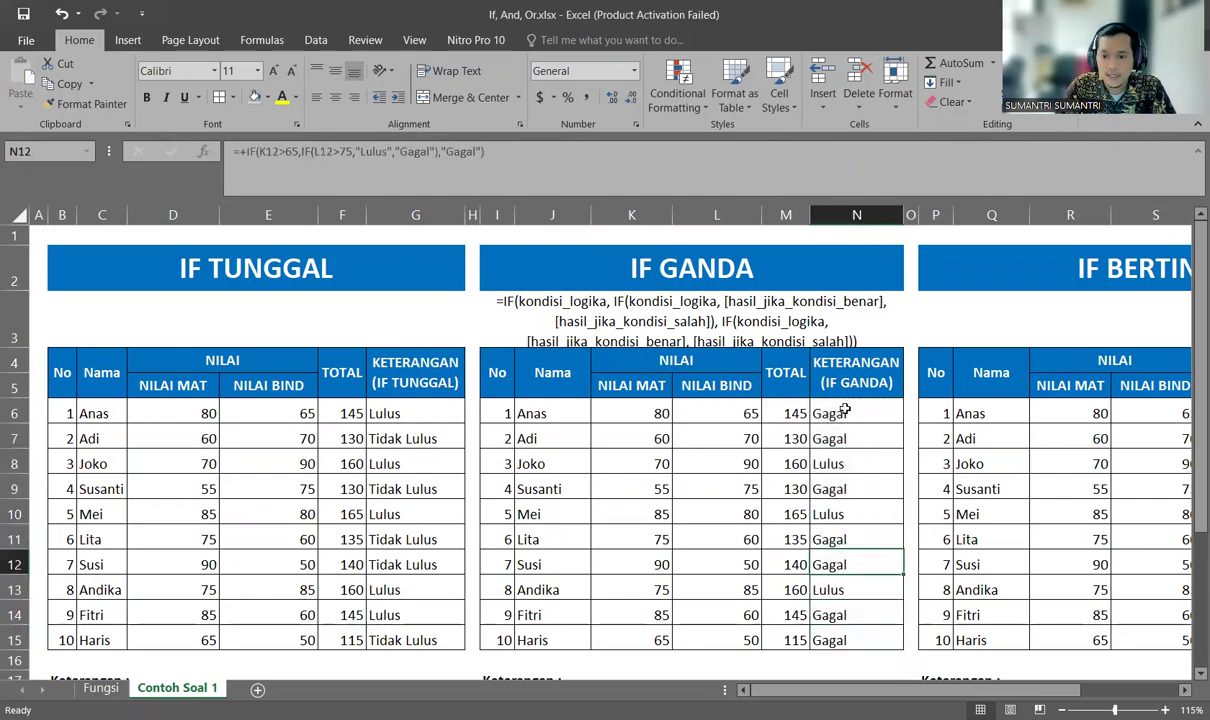
- Check the formula in N6 against the Keterangan rule below the IF GANDA table
{"action": "scroll", "coordinate": [799, 388], "scroll_direction": "down", "scroll_amount": 3}
{"action": "scroll", "coordinate": [842, 423], "scroll_direction": "up", "scroll_amount": 2}
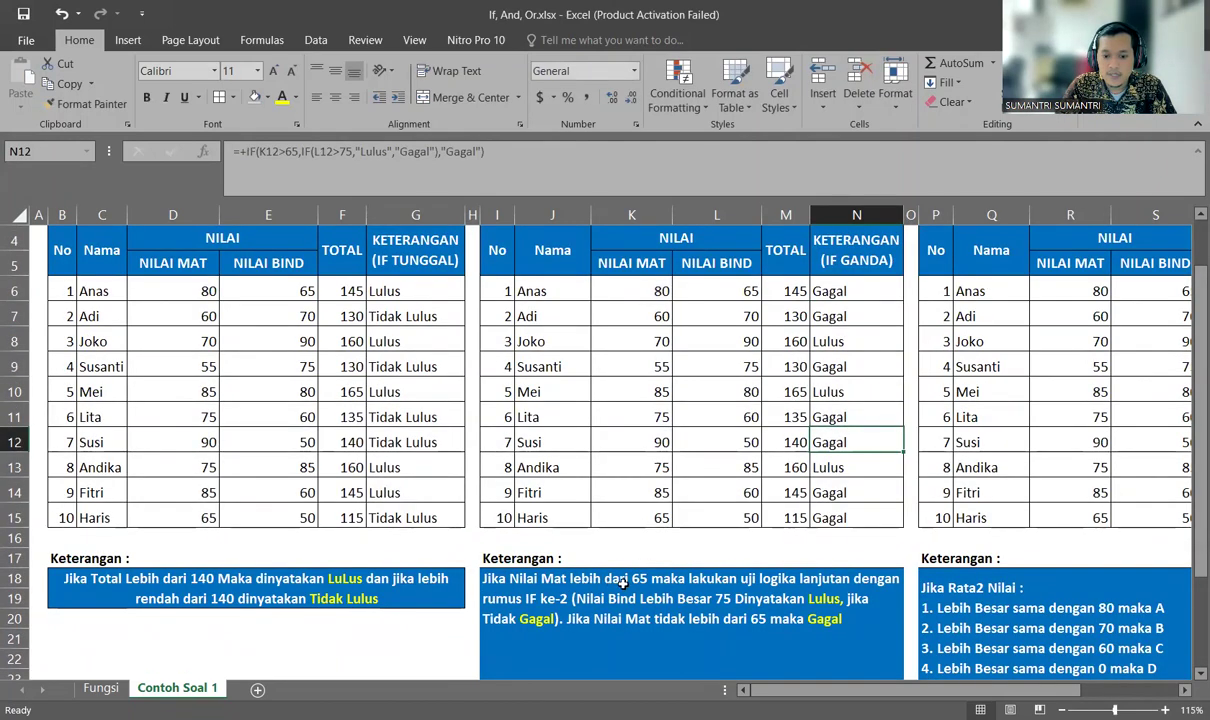
{"action": "left_click", "coordinate": [845, 291]}
{"action": "double_click", "coordinate": [845, 291]}
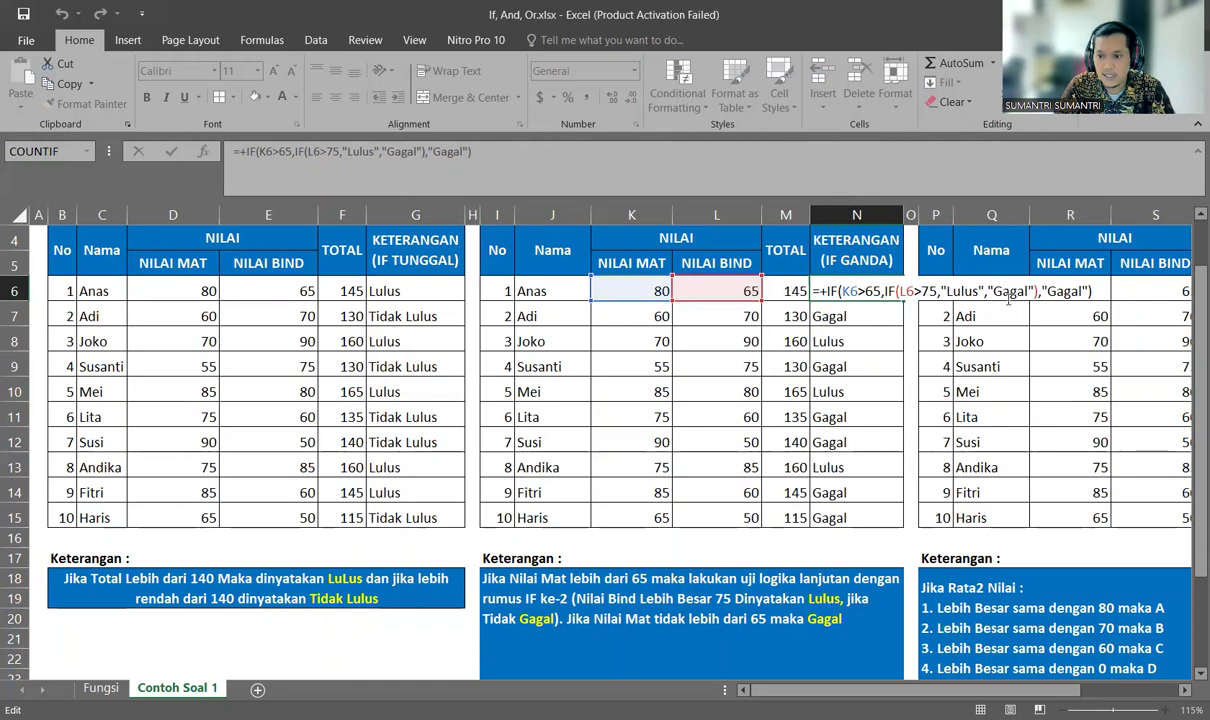
{"action": "key", "text": "Return"}
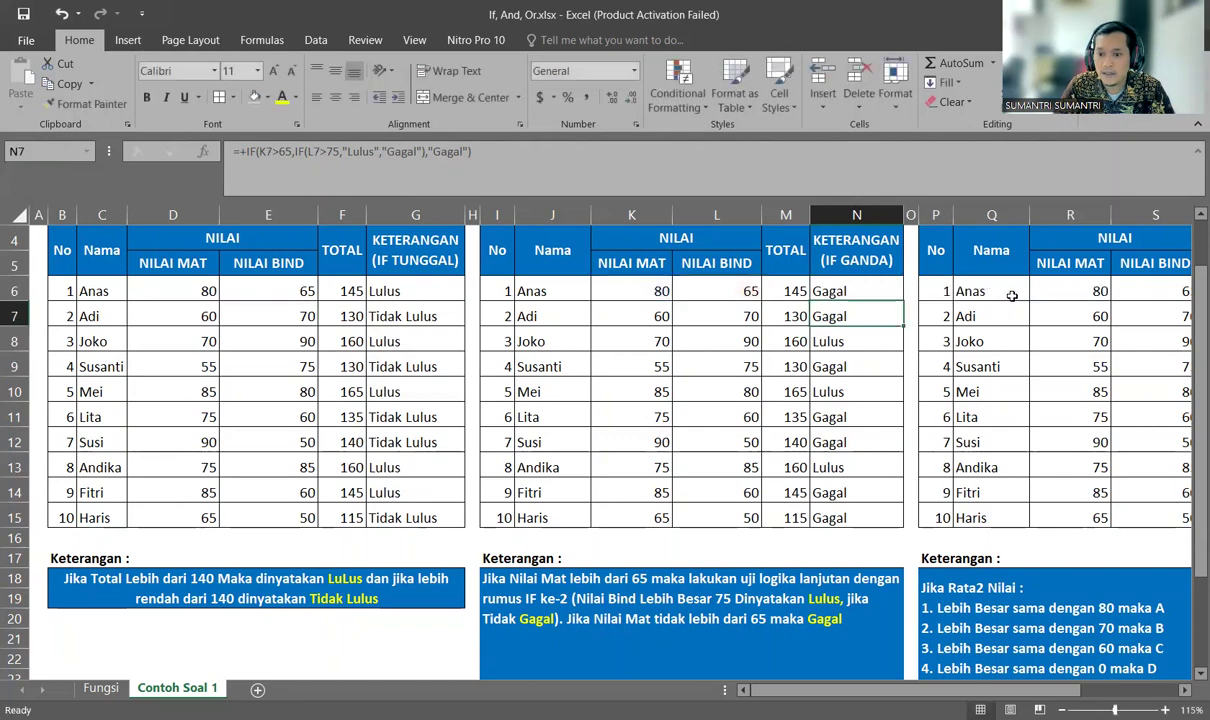
{"action": "left_click", "coordinate": [855, 291]}
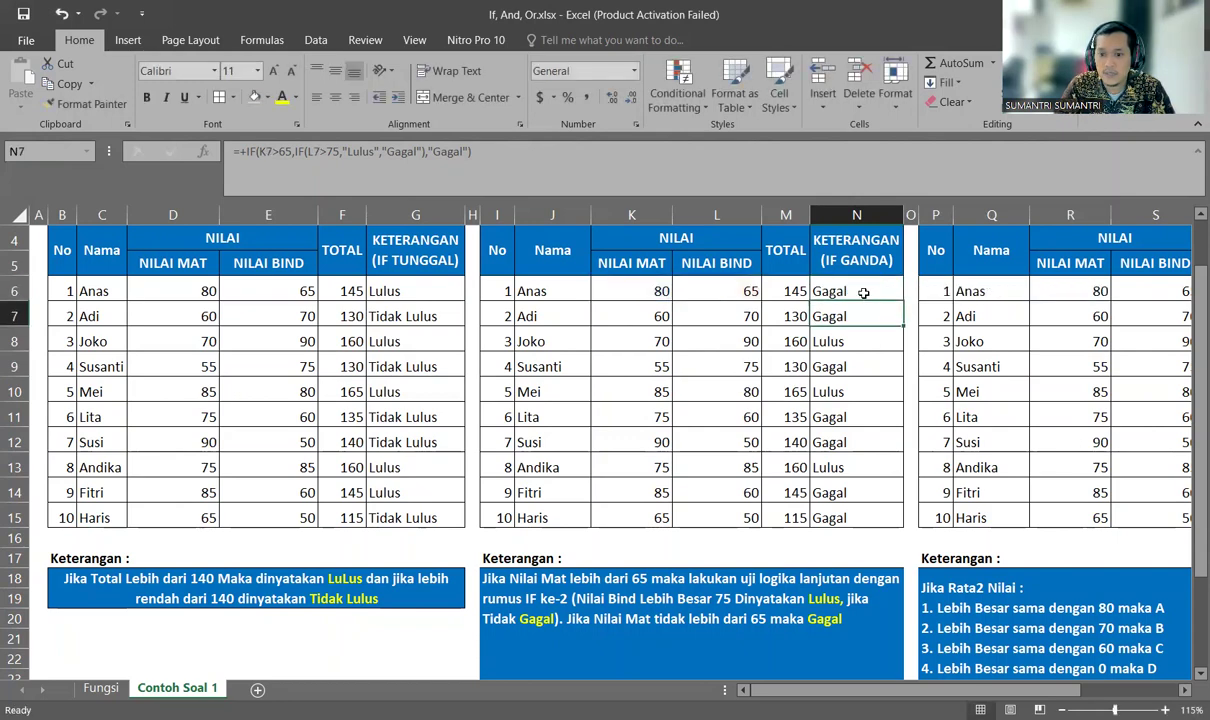
- Compare the row 8 scores in K8 and L8 and the result in N8 with the IF GANDA Keterangan rule
{"action": "left_click", "coordinate": [814, 342]}
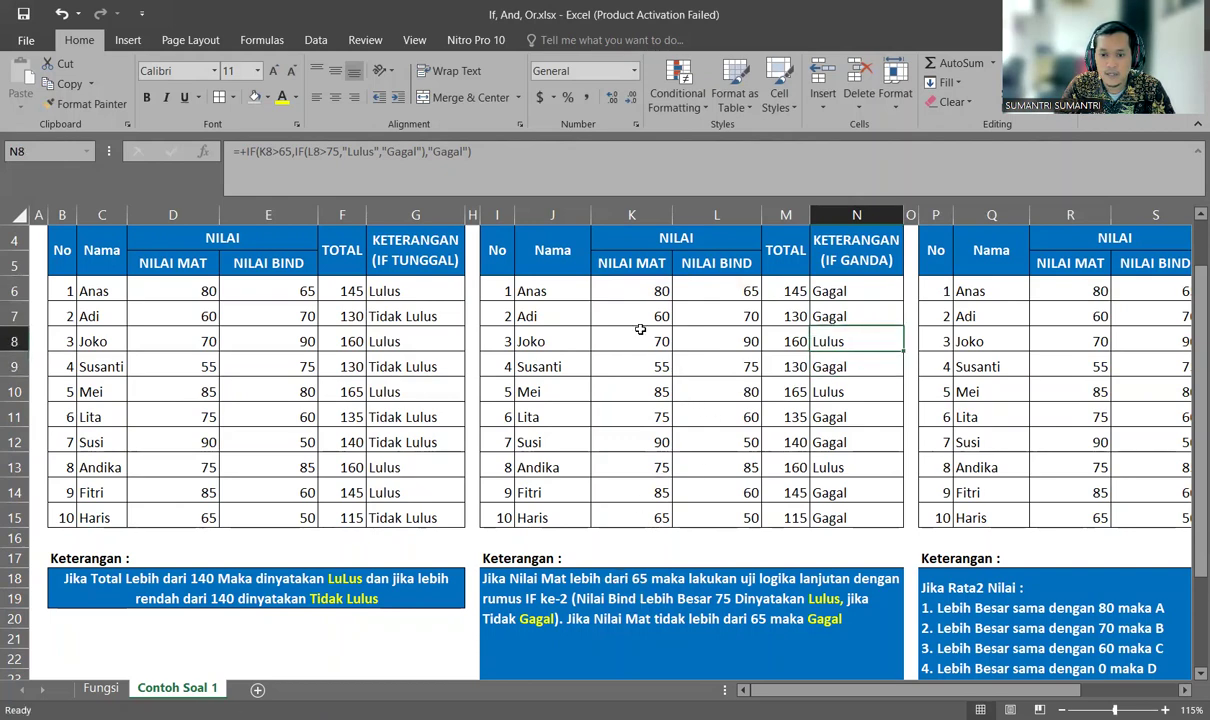
{"action": "left_click", "coordinate": [606, 338]}
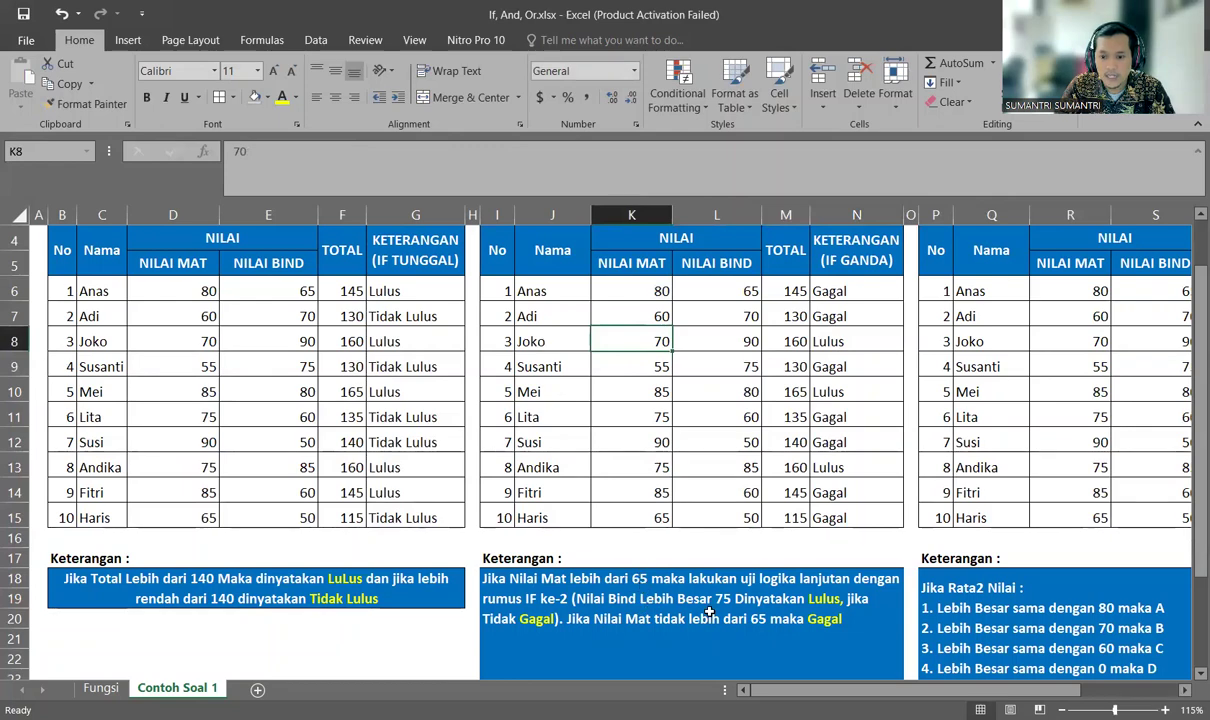
{"action": "left_click", "coordinate": [740, 341]}
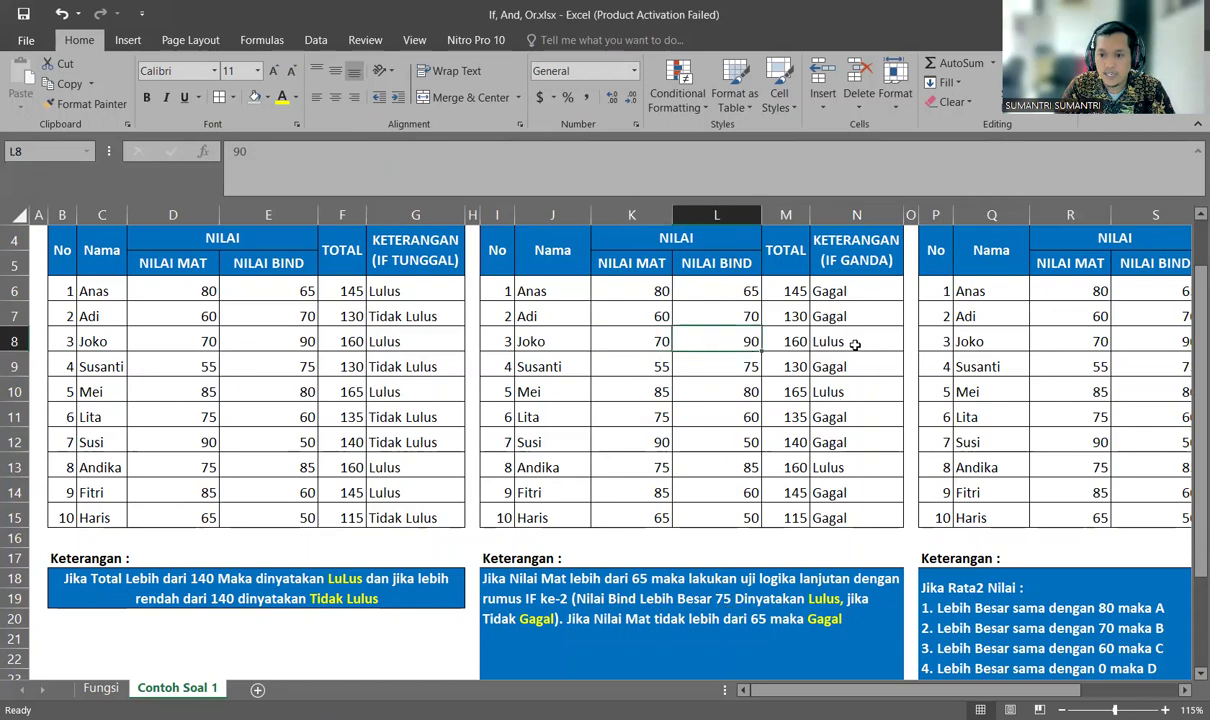
{"action": "left_click", "coordinate": [812, 338]}
{"action": "scroll", "coordinate": [835, 549], "scroll_direction": "up", "scroll_amount": 1}
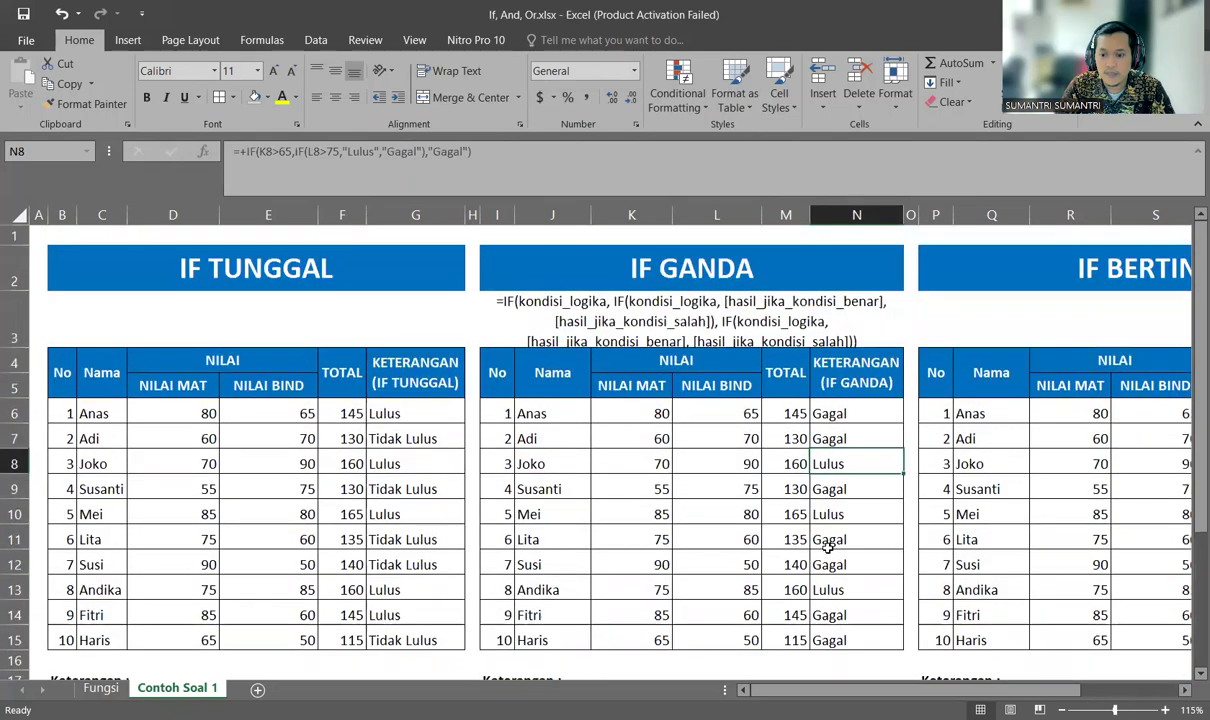
{"action": "scroll", "coordinate": [832, 549], "scroll_direction": "down", "scroll_amount": 1}
{"action": "scroll", "coordinate": [827, 549], "scroll_direction": "up", "scroll_amount": 1}
{"action": "scroll", "coordinate": [825, 549], "scroll_direction": "up", "scroll_amount": 1}
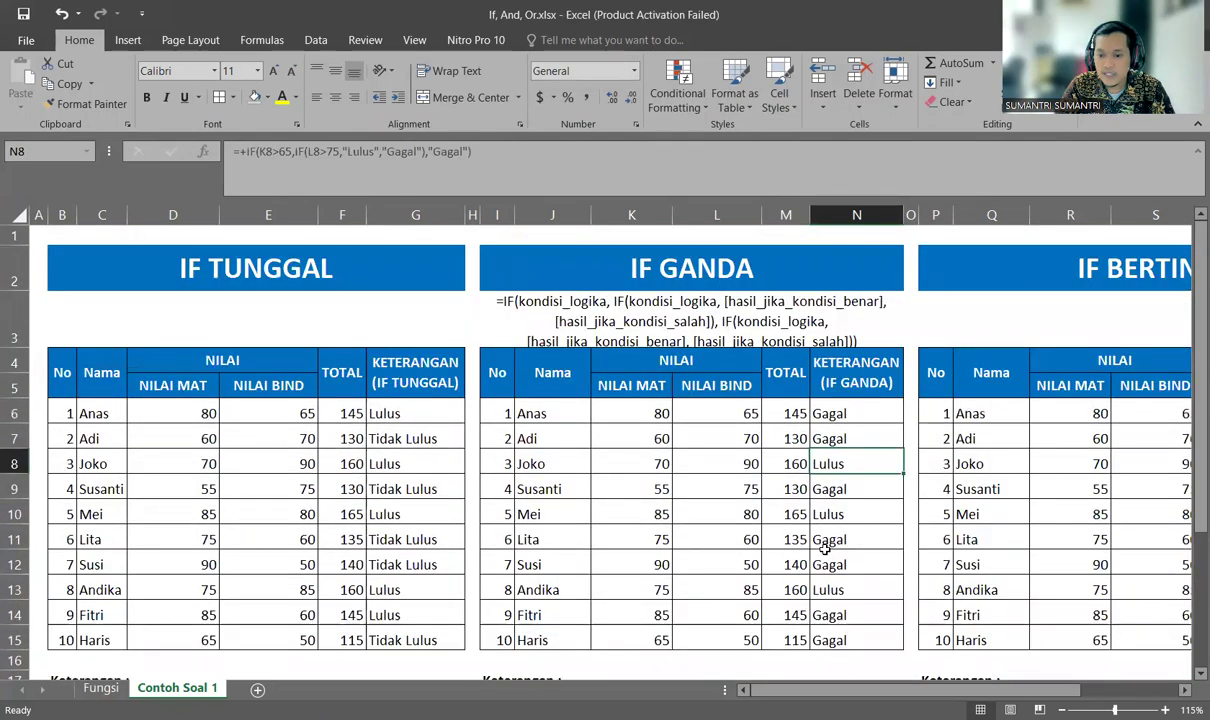
{"action": "scroll", "coordinate": [825, 549], "scroll_direction": "down", "scroll_amount": 1}
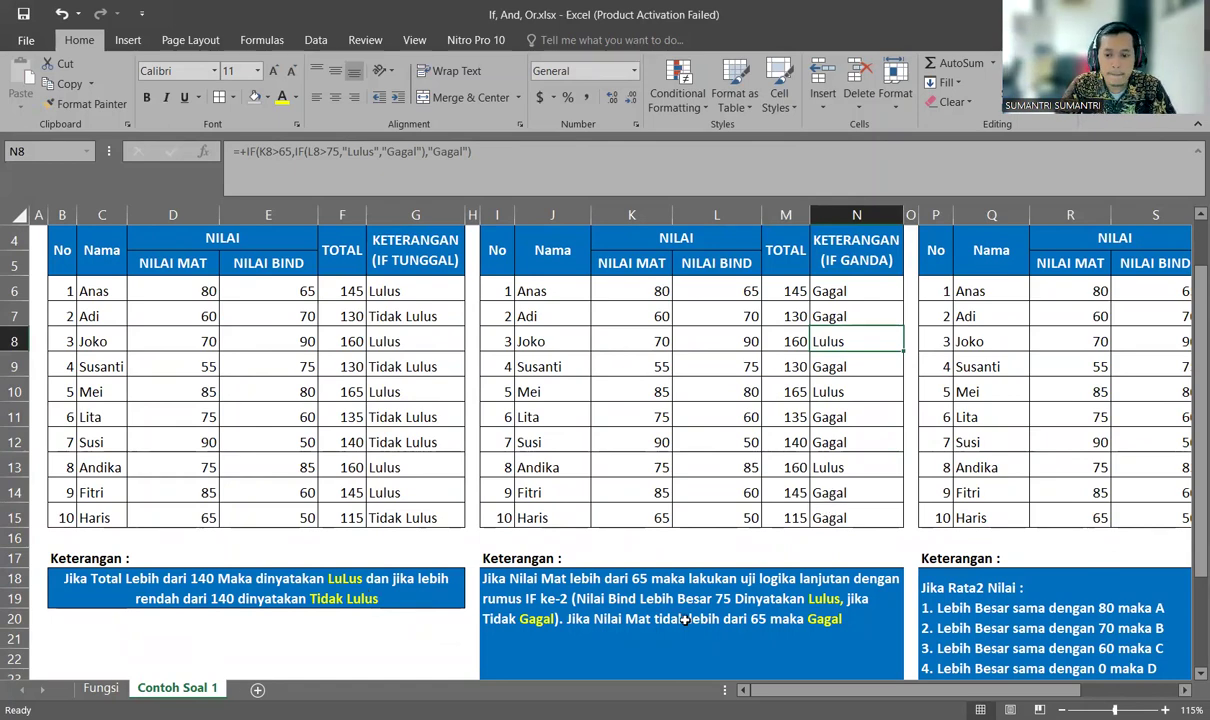
{"action": "scroll", "coordinate": [648, 587], "scroll_direction": "down", "scroll_amount": 1}
{"action": "scroll", "coordinate": [676, 560], "scroll_direction": "down", "scroll_amount": 1}
{"action": "scroll", "coordinate": [675, 624], "scroll_direction": "up", "scroll_amount": 3}
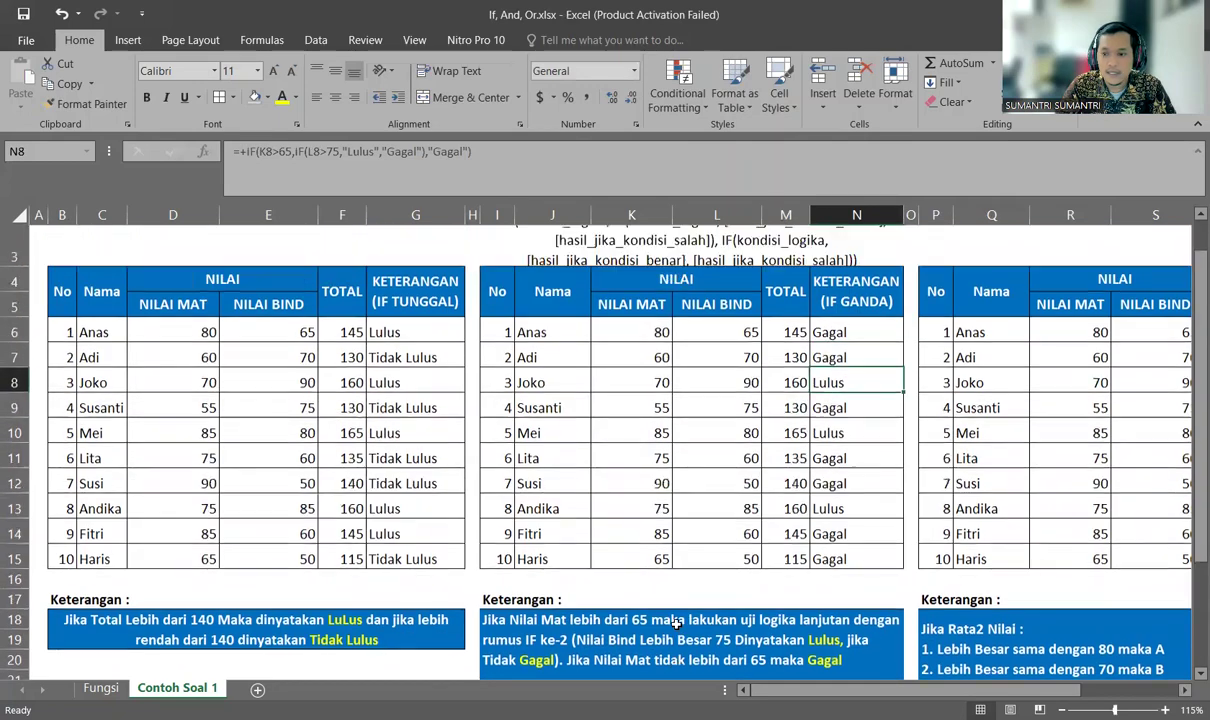
- Insert a new column before the KETERANGAN (IF GANDA) column N and copy the TOTAL header from M4 into N4
{"action": "left_click", "coordinate": [871, 215]}
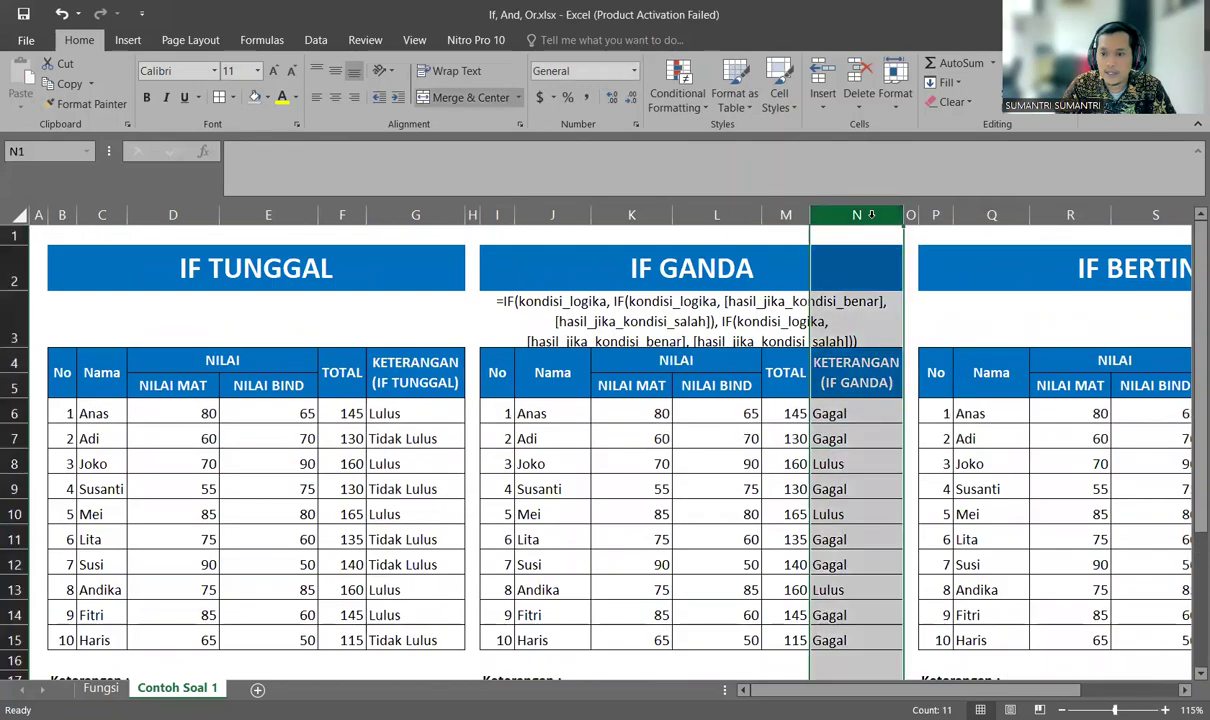
{"action": "key", "text": "ctrl+shift+plus"}
{"action": "left_click", "coordinate": [801, 367]}
{"action": "key", "text": "ctrl+c"}
{"action": "left_click", "coordinate": [831, 363]}
{"action": "key", "text": "Return"}
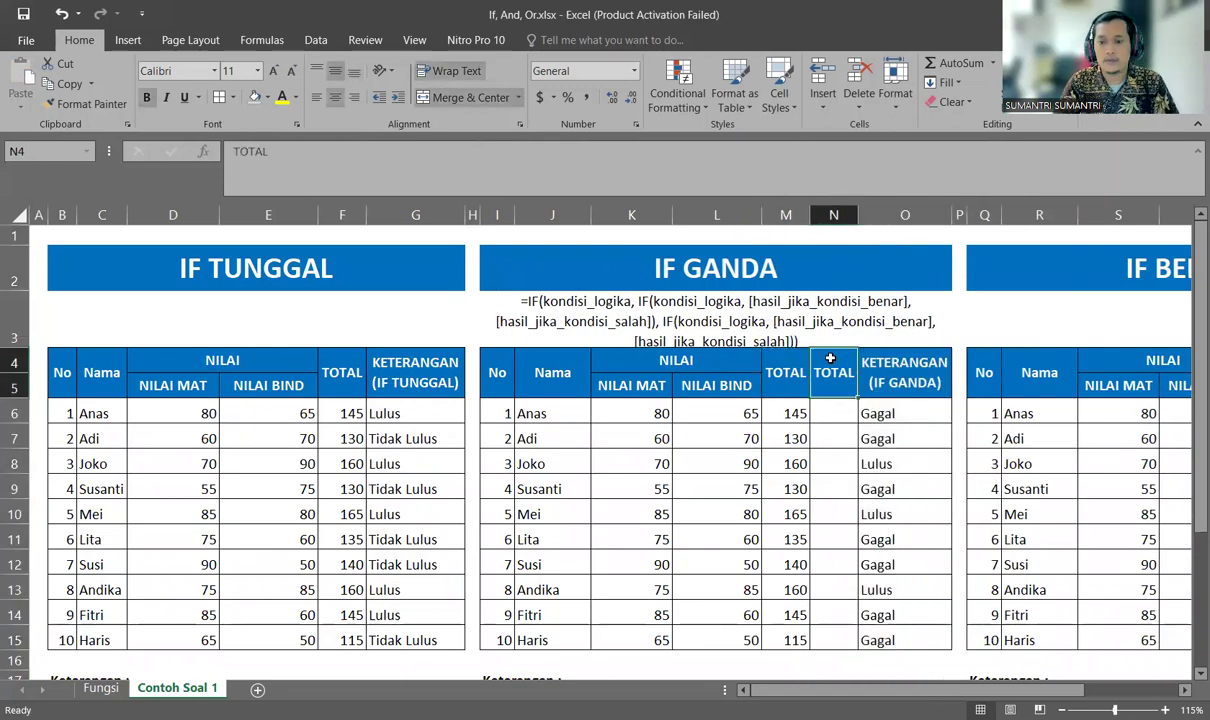
- Replace the header text in N4 with "AND"
{"action": "key", "text": "BackSpace"}
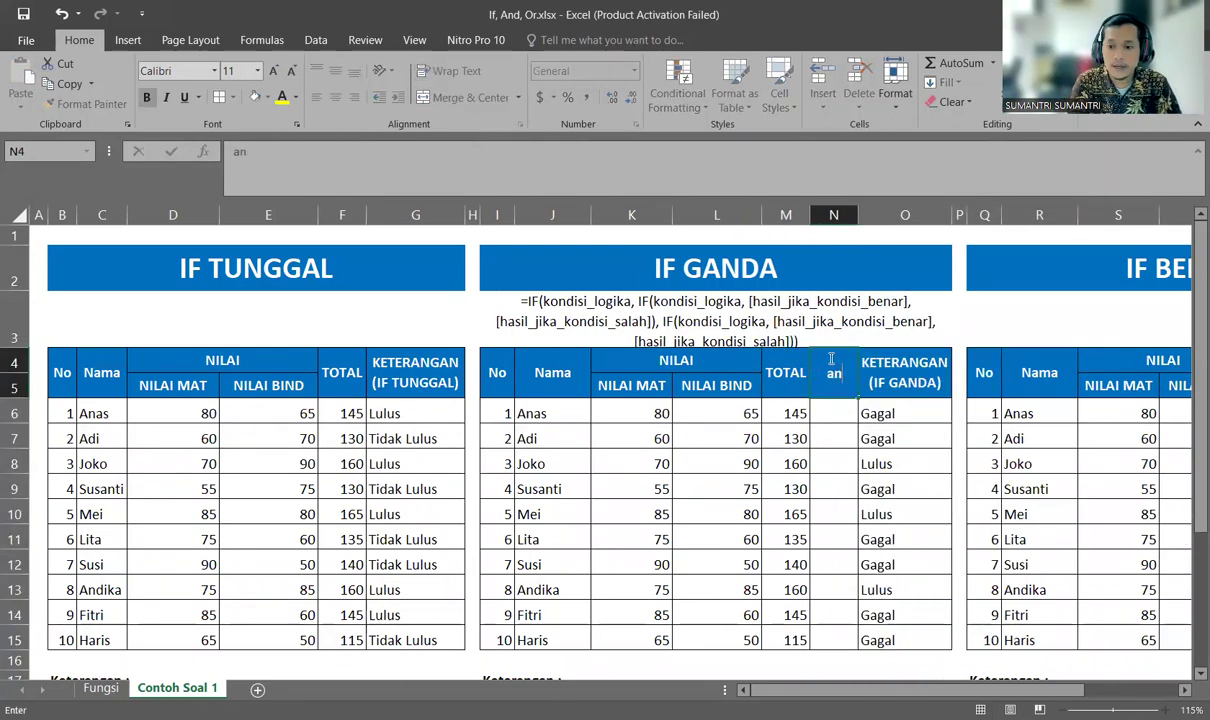
{"action": "type", "text": "AND"}
{"action": "key", "text": "Up"}
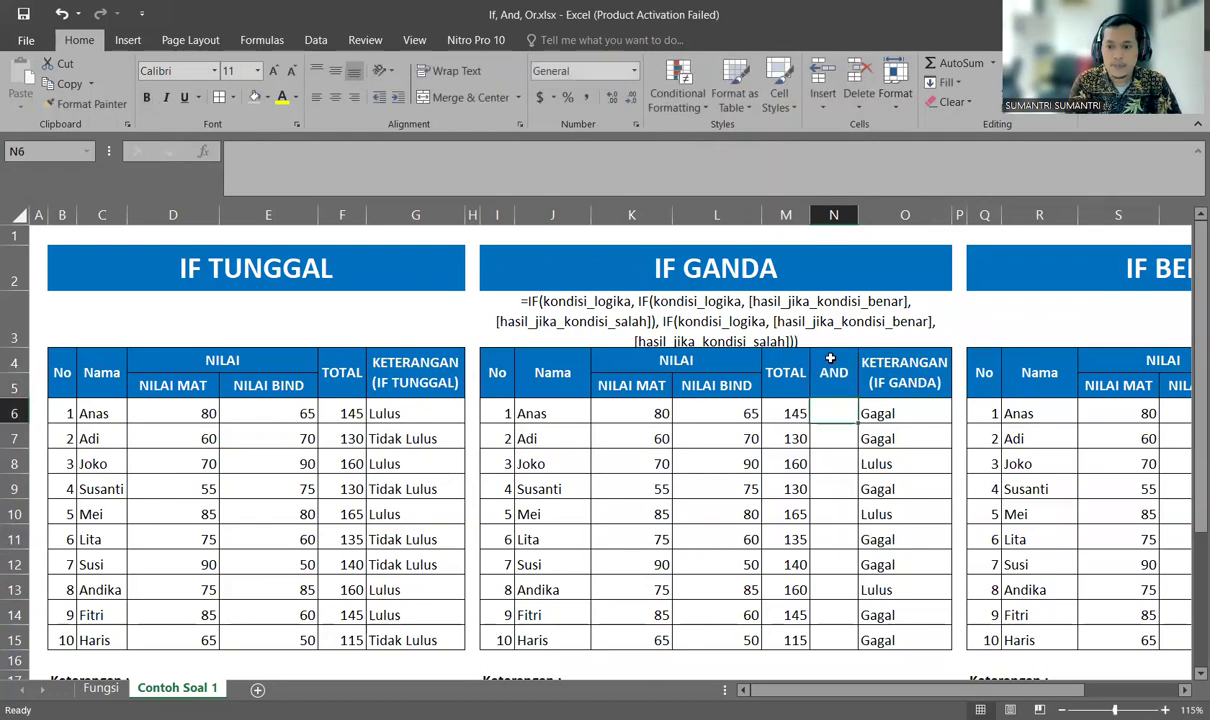
- Replace the syntax text below the IF GANDA title in I3 with the And syntax from D13 on the Fungsi sheet
{"action": "key", "text": "ctrl+Page_Up"}
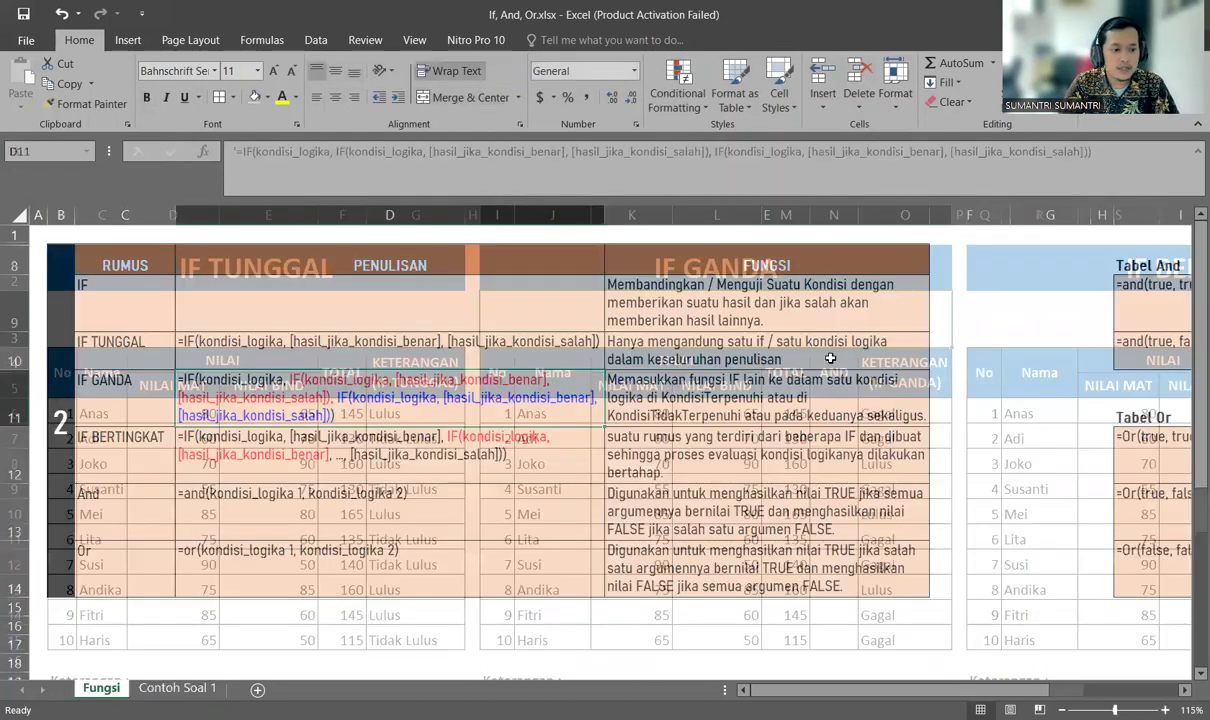
{"action": "key", "text": "Down"}
{"action": "key", "text": "Down"}
{"action": "key", "text": "F2"}
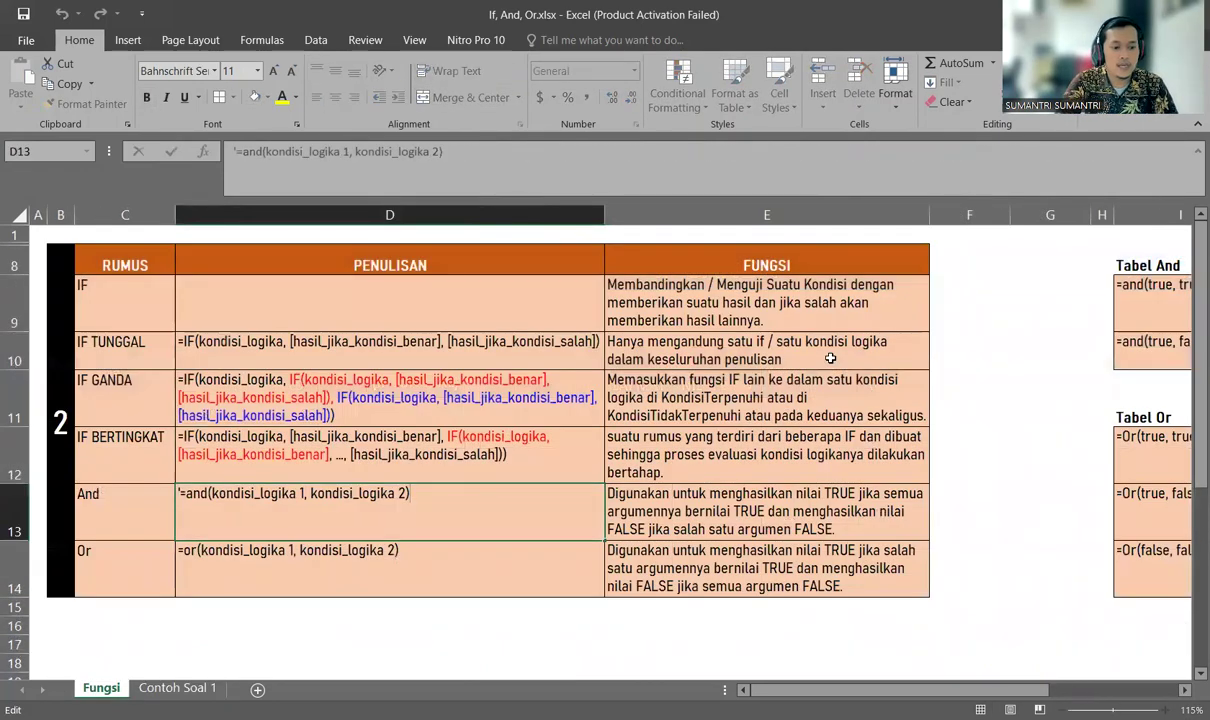
{"action": "key", "text": "shift+Home"}
{"action": "key", "text": "ctrl+c"}
{"action": "key", "text": "Escape"}
{"action": "key", "text": "ctrl+Page_Down"}
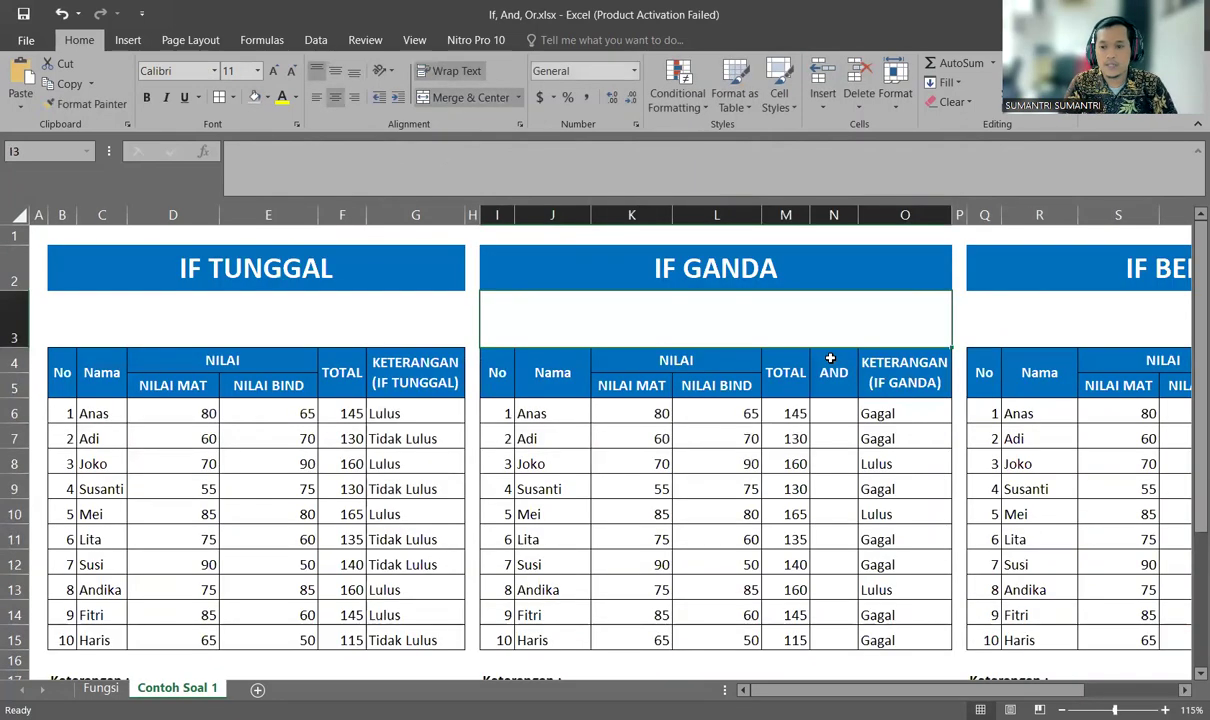
{"action": "key", "text": "F2"}
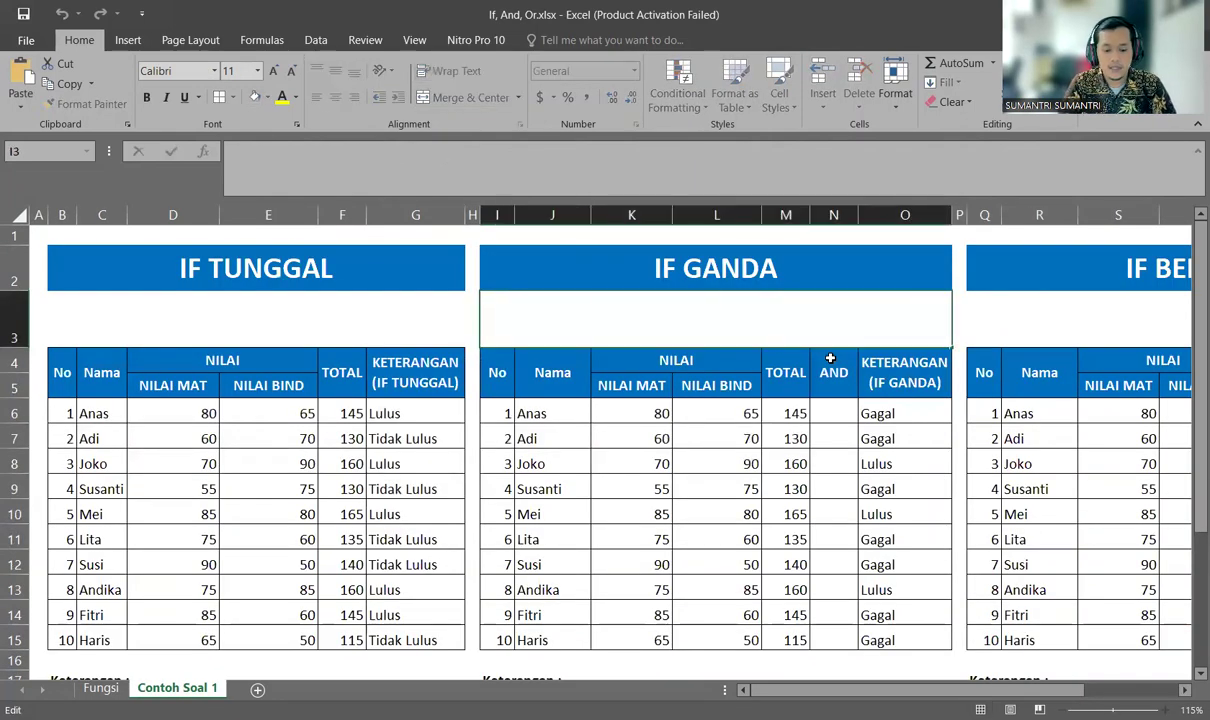
{"action": "key", "text": "ctrl+v"}
{"action": "key", "text": "Return"}
- Start a formula in N6 with an IF function that has an AND function as its logical test
{"action": "key", "text": "Down"}
{"action": "key", "text": "Right"}
{"action": "key", "text": "Right"}
{"action": "key", "text": "Right"}
{"action": "key", "text": "Right"}
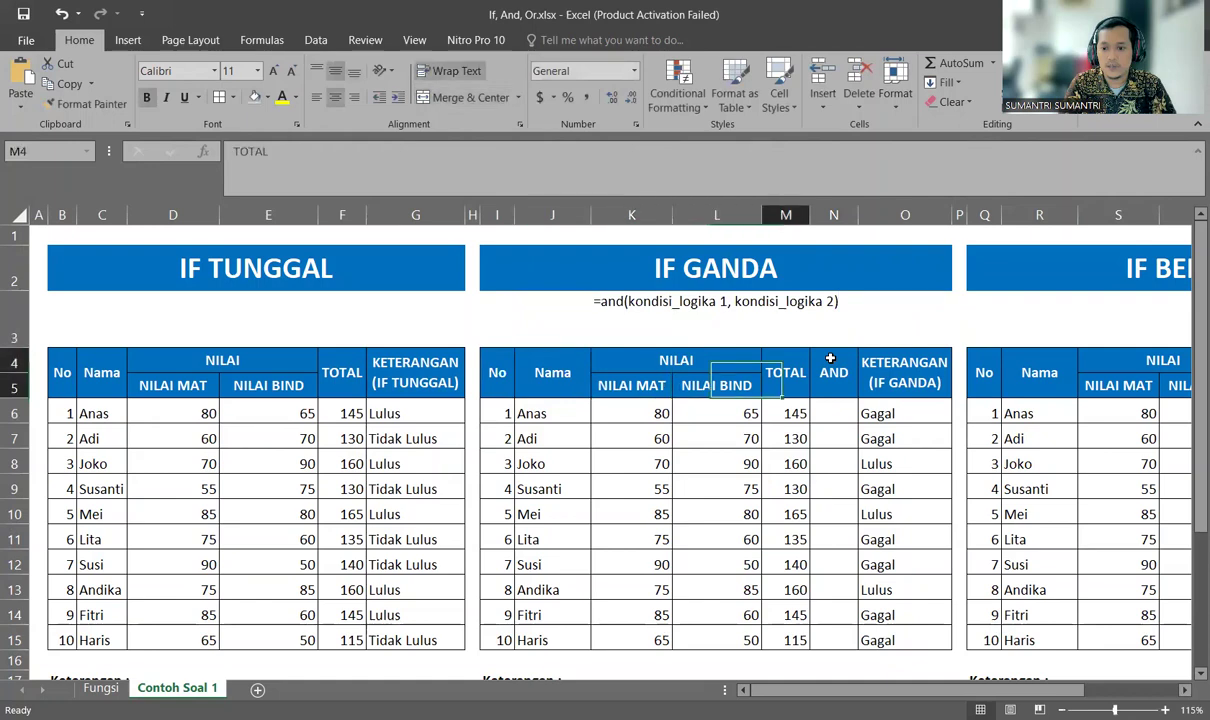
{"action": "key", "text": "Right"}
{"action": "type", "text": "+"}
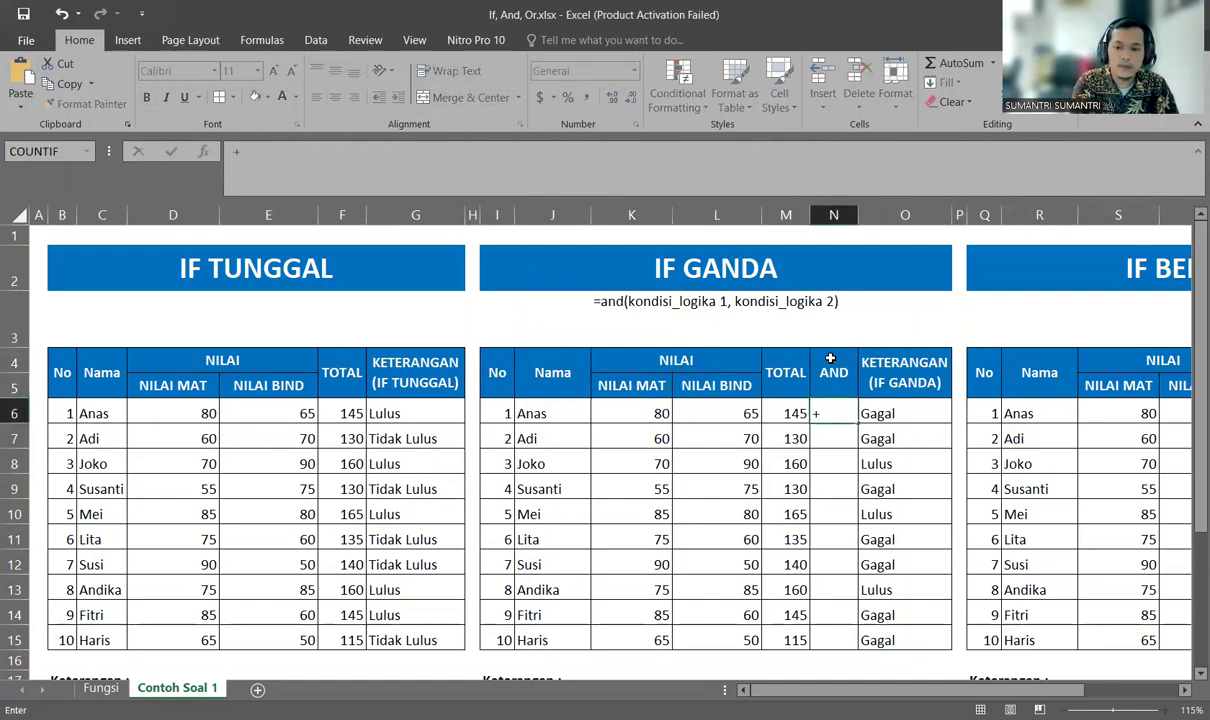
{"action": "type", "text": "IF("}
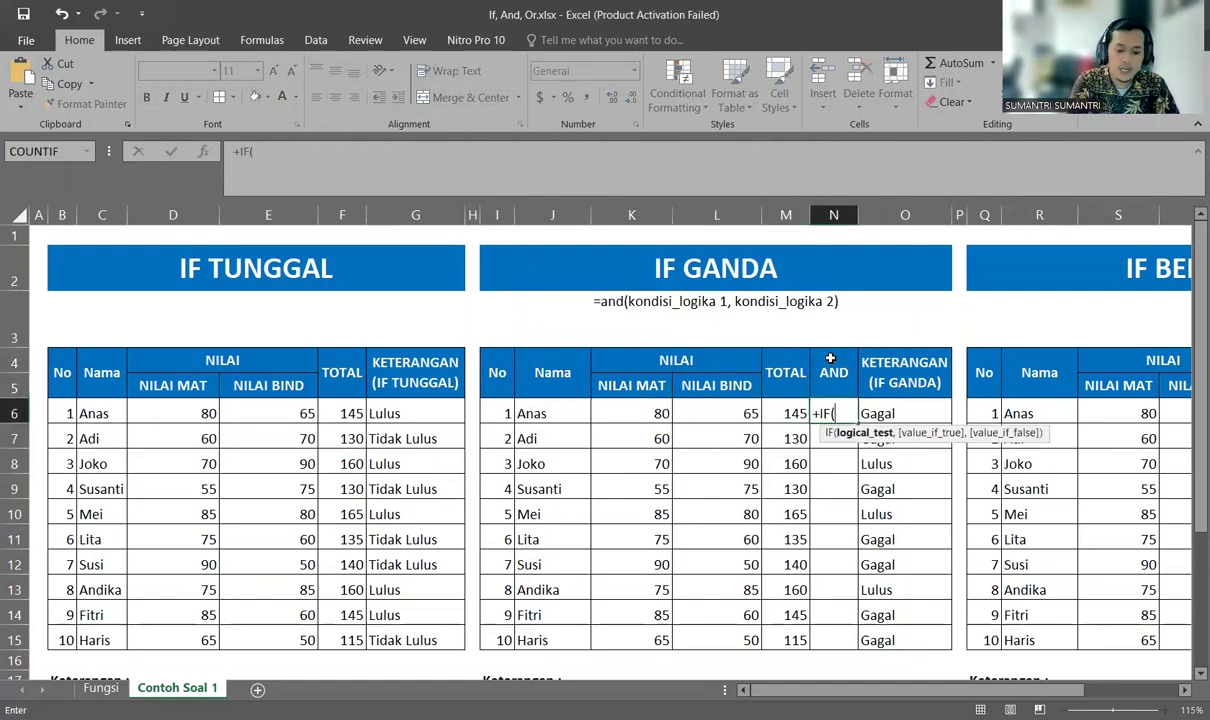
{"action": "type", "text": "AND("}
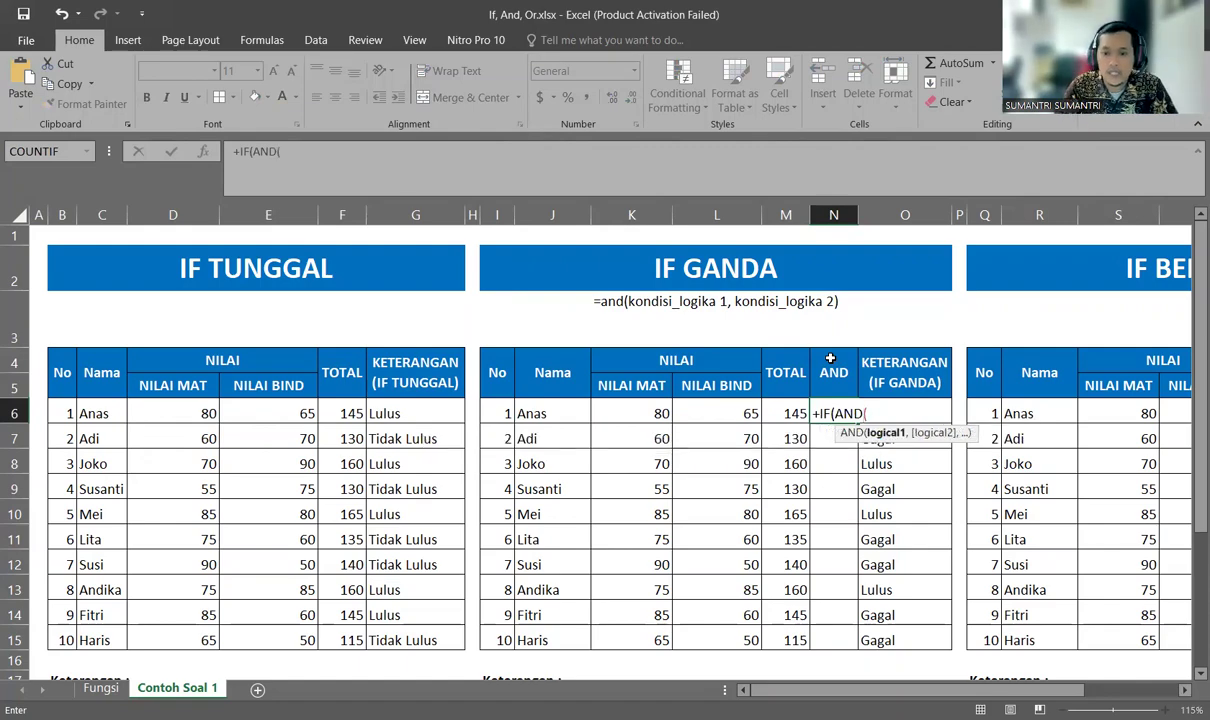
- Add the conditions K6>65 and L6>75 to the AND function in N6, following the IF GANDA Keterangan rule
{"action": "scroll", "coordinate": [783, 435], "scroll_direction": "down", "scroll_amount": 1}
{"action": "scroll", "coordinate": [614, 571], "scroll_direction": "down", "scroll_amount": 1}
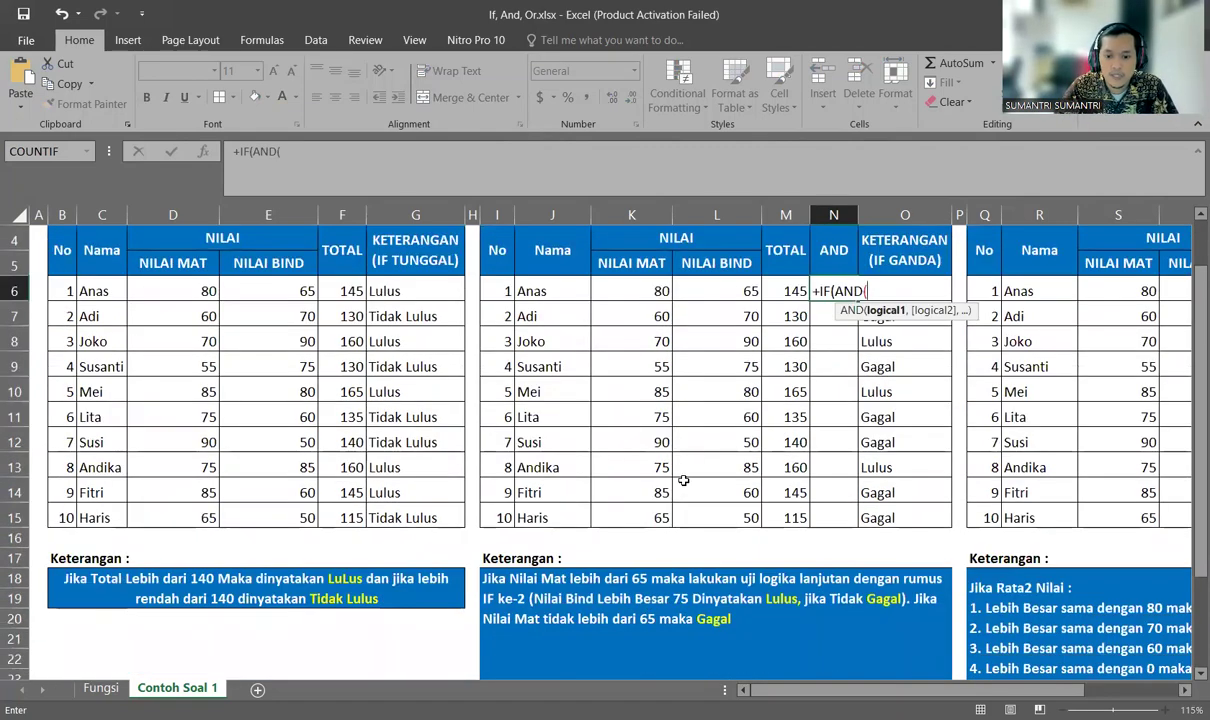
{"action": "left_click", "coordinate": [646, 289]}
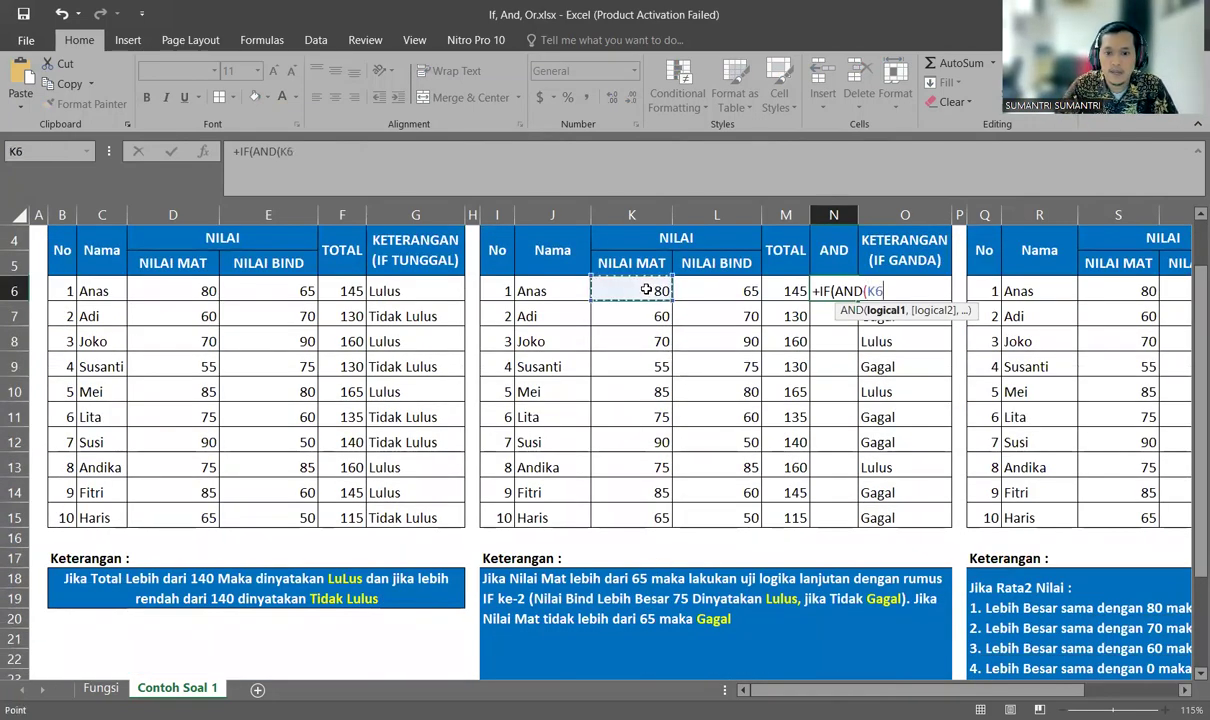
{"action": "type", "text": ">65"}
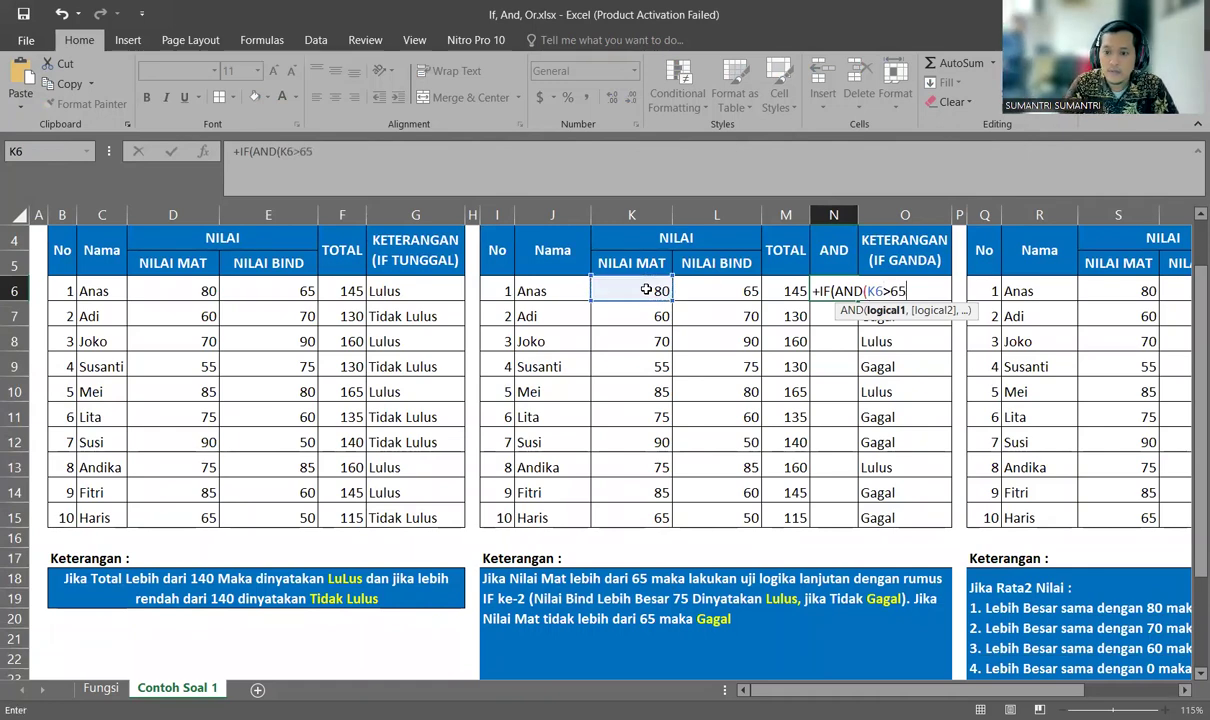
{"action": "type", "text": ","}
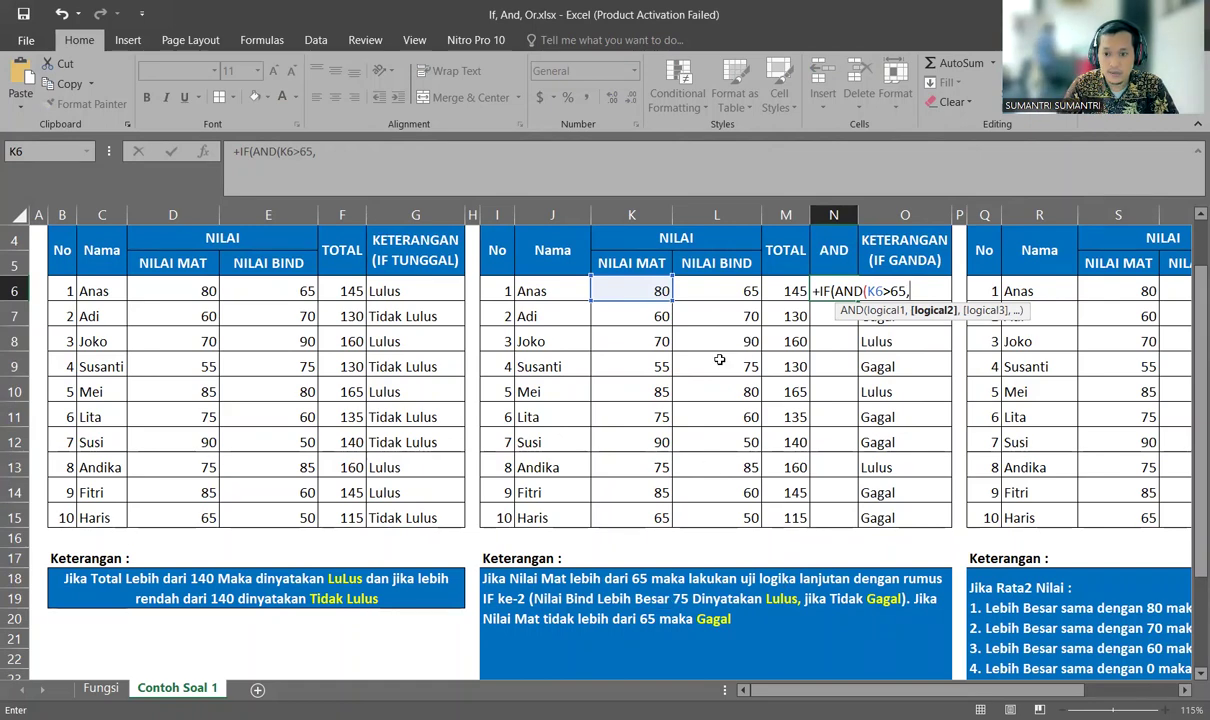
{"action": "left_click", "coordinate": [736, 286]}
{"action": "type", "text": ">"}
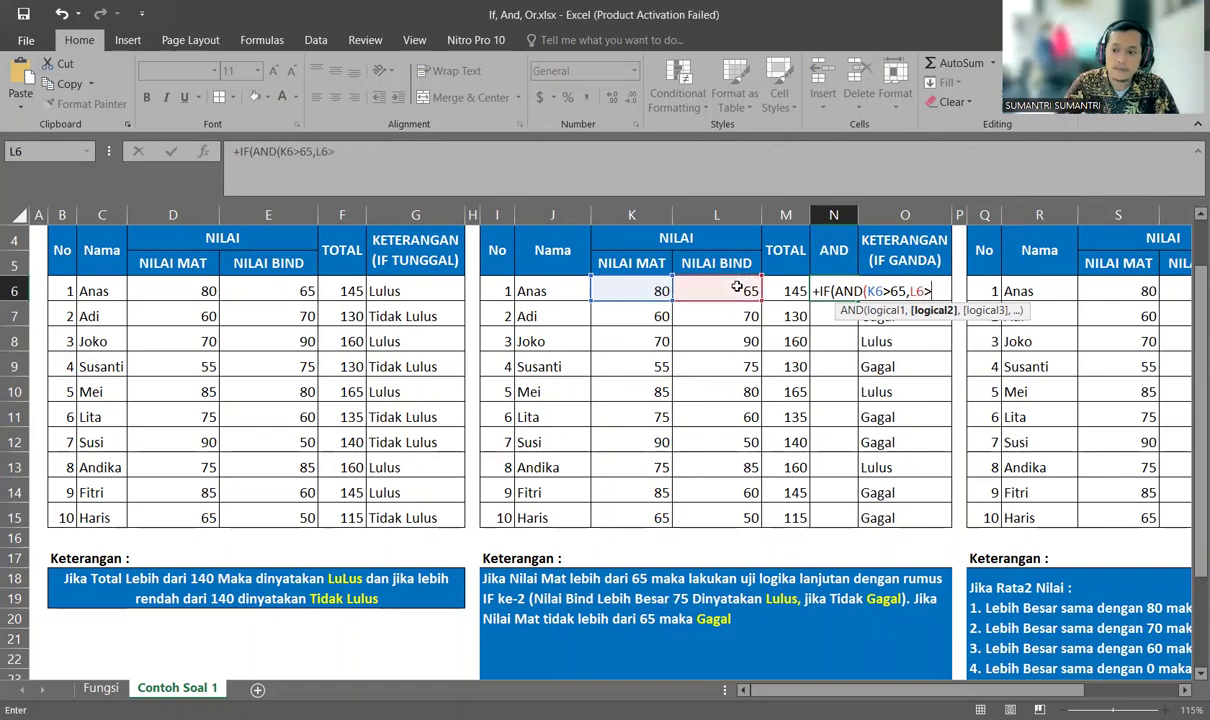
{"action": "type", "text": "75"}
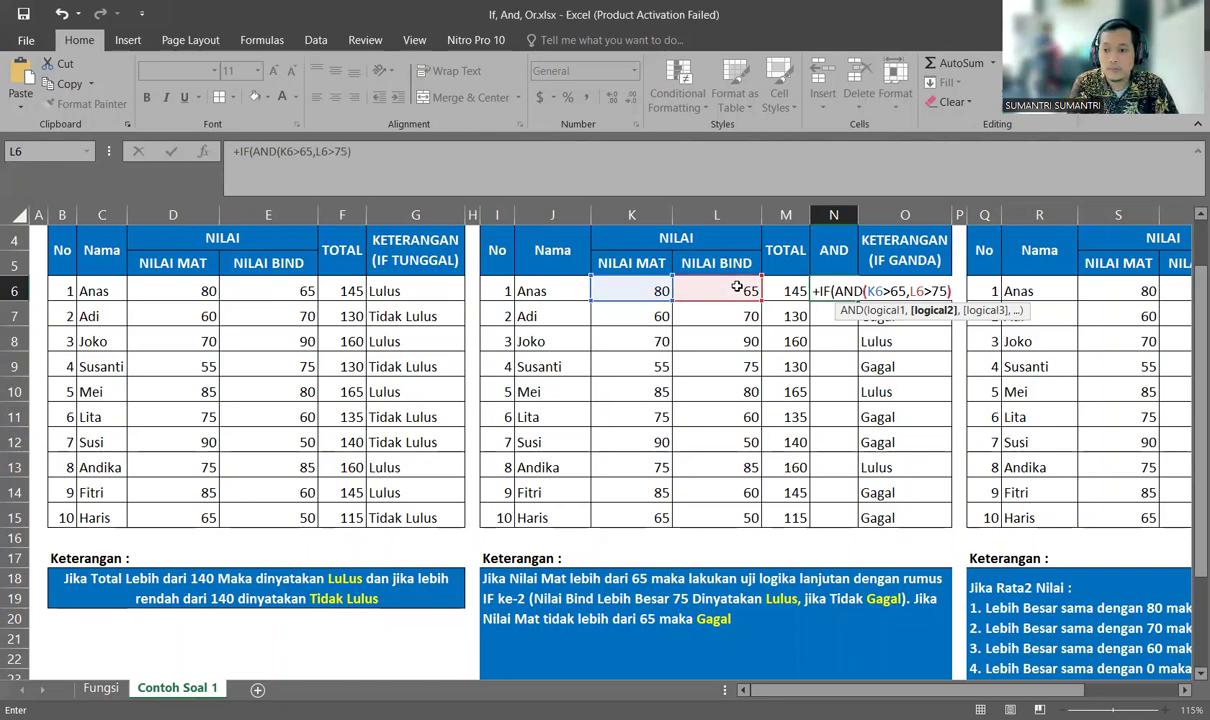
- Close the AND test in N6, set the results to "Lulus" if true and "Gagal" if false, and enter the formula
{"action": "type", "text": "),\""}
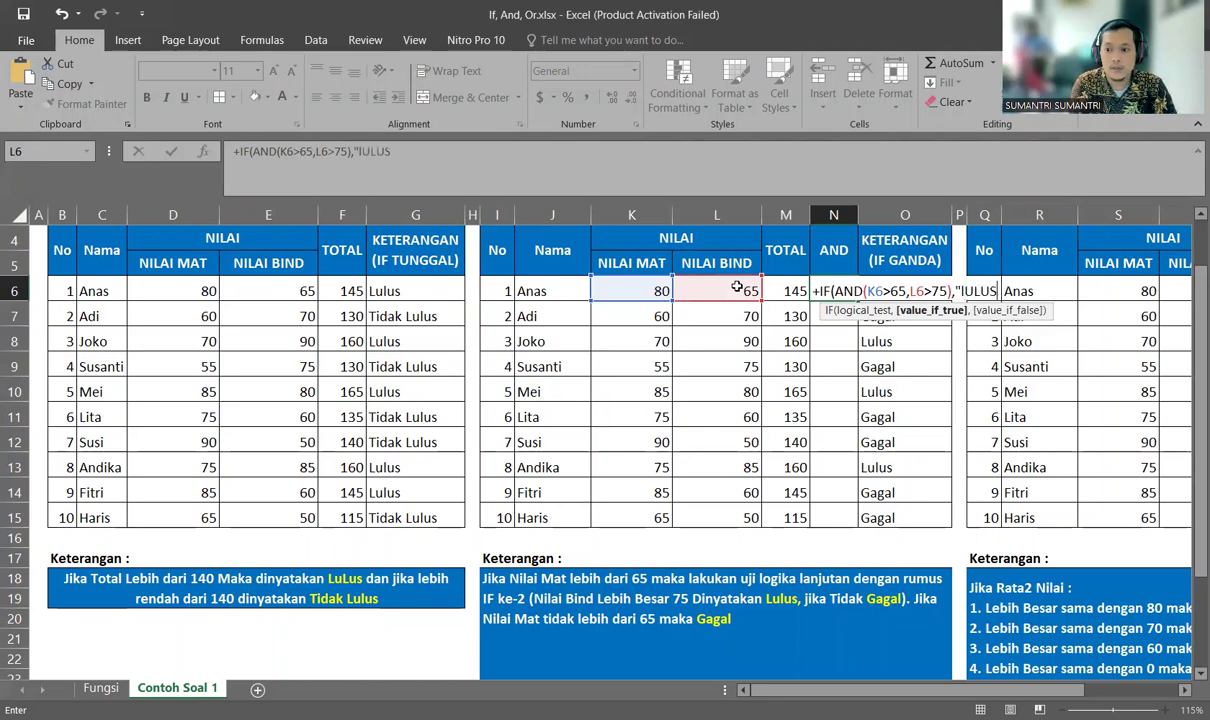
{"action": "type", "text": "Lu"}
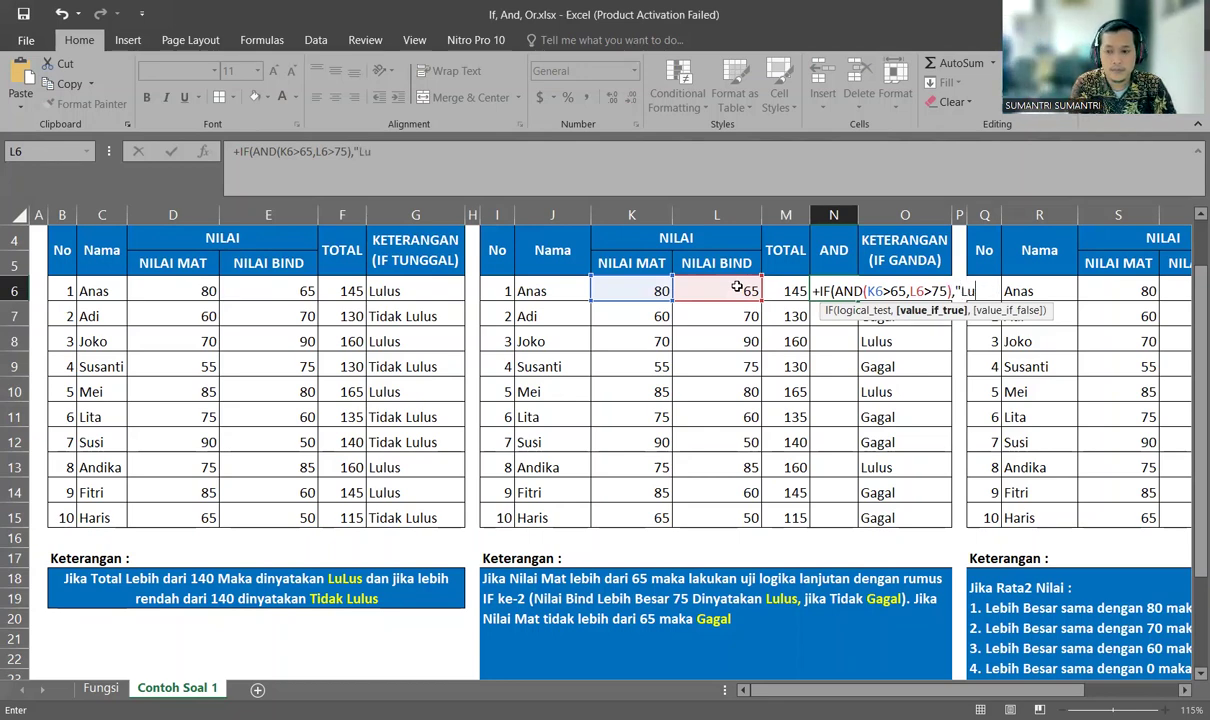
{"action": "type", "text": "lus\""}
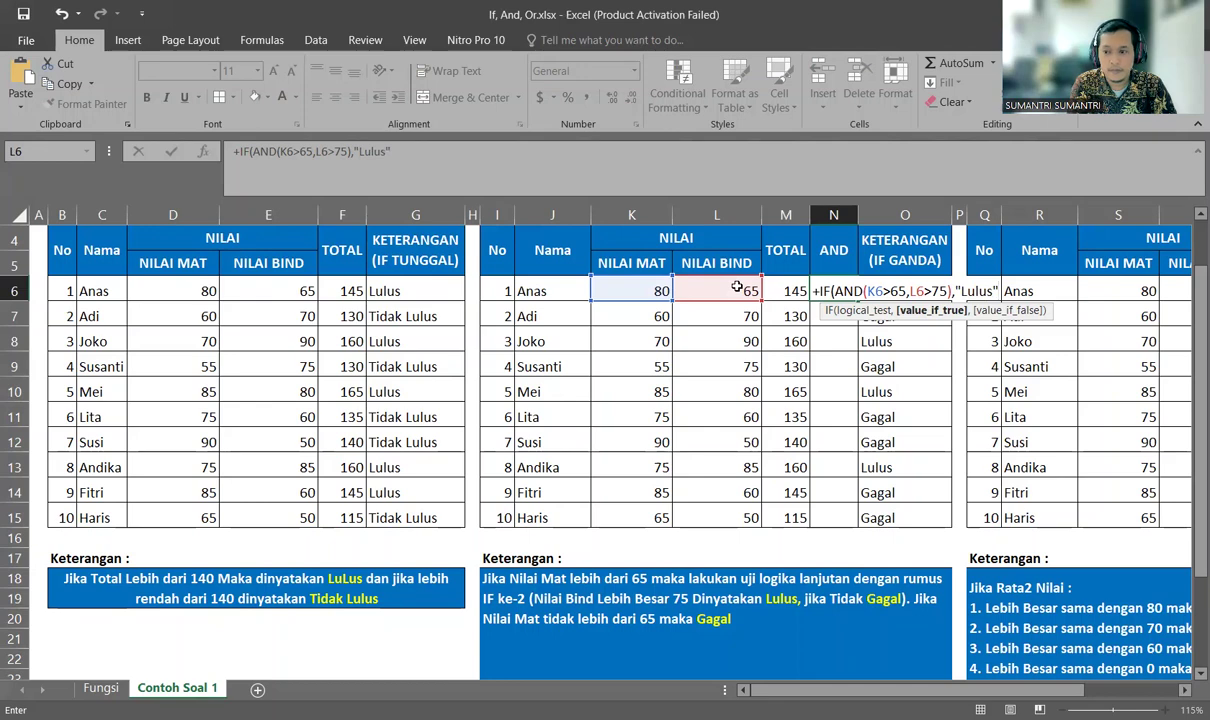
{"action": "type", "text": ",\"Gagal"}
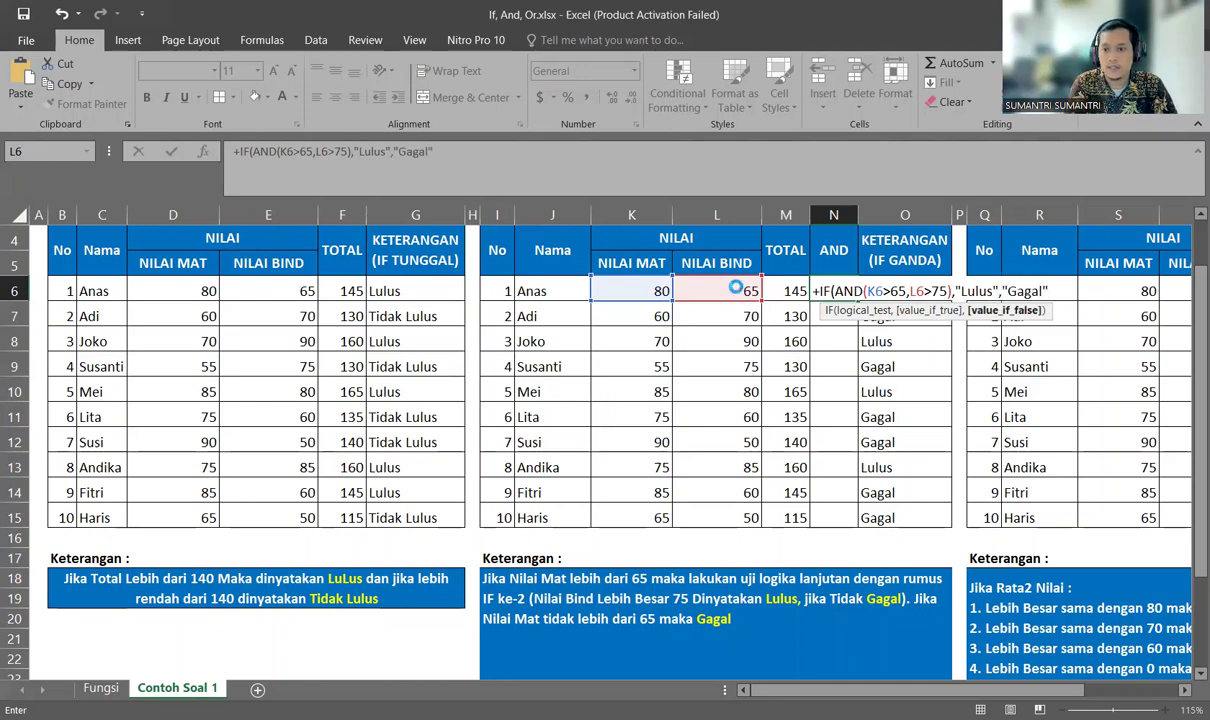
{"action": "key", "text": "Return"}
{"action": "key", "text": "Return"}
- Copy the IF-AND formula from N6 down through N15 in the AND column
{"action": "key", "text": "Up"}
{"action": "key", "text": "ctrl+c"}
{"action": "key", "text": "Left"}
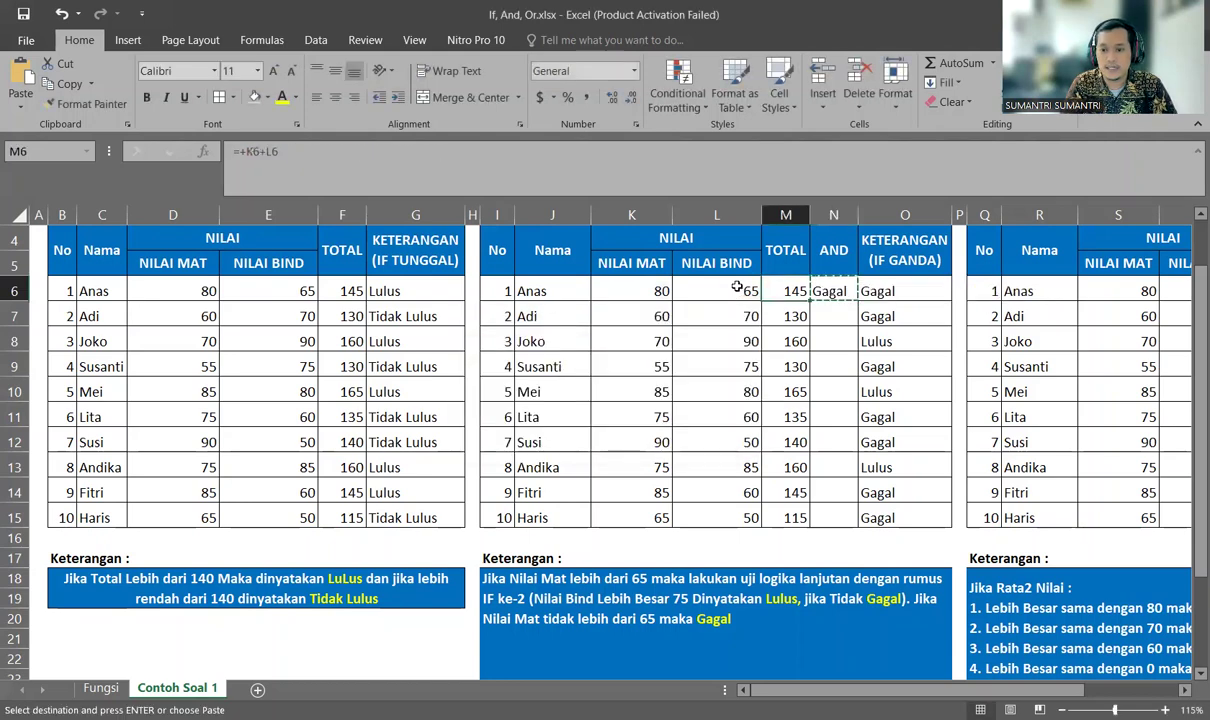
{"action": "key", "text": "Right"}
{"action": "key", "text": "ctrl+shift+Down"}
{"action": "key", "text": "Return"}
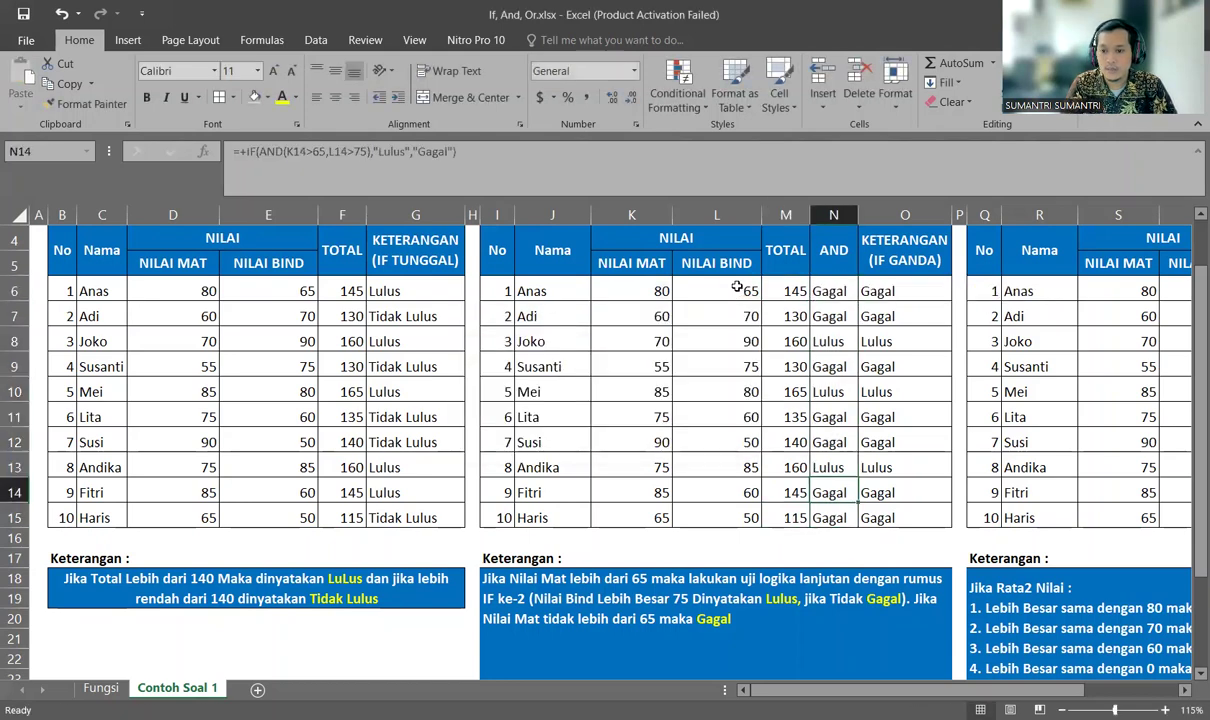
- Compare the AND column with the KETERANGAN (IF GANDA) results and check the formula in N6 against the syntax in I3
{"action": "key", "text": "Up"}
{"action": "key", "text": "Right"}
{"action": "key", "text": "ctrl+Up"}
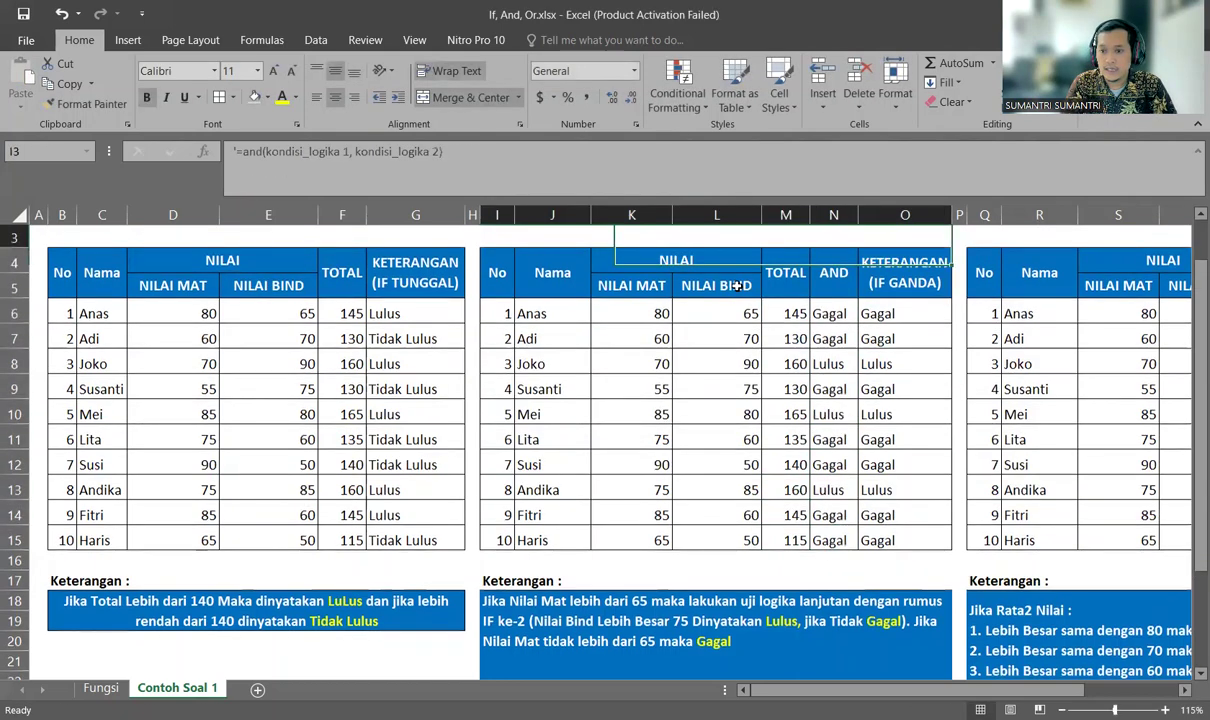
{"action": "key", "text": "Down"}
{"action": "key", "text": "Left"}
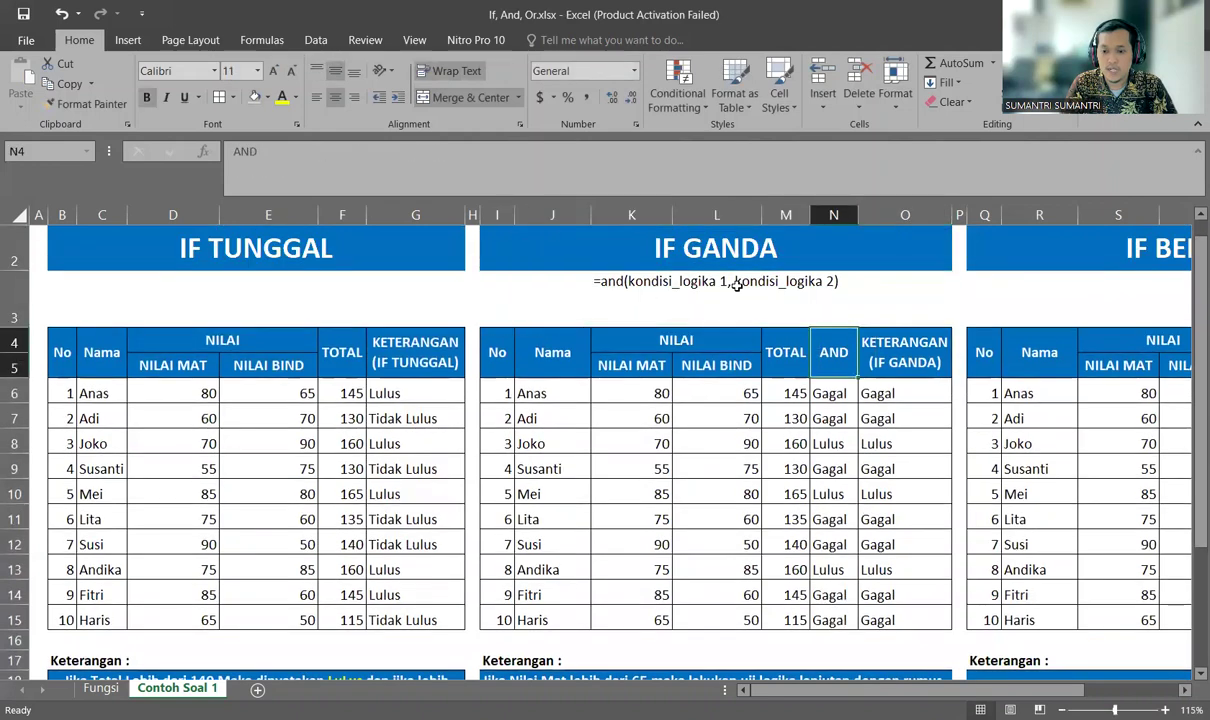
{"action": "key", "text": "Down"}
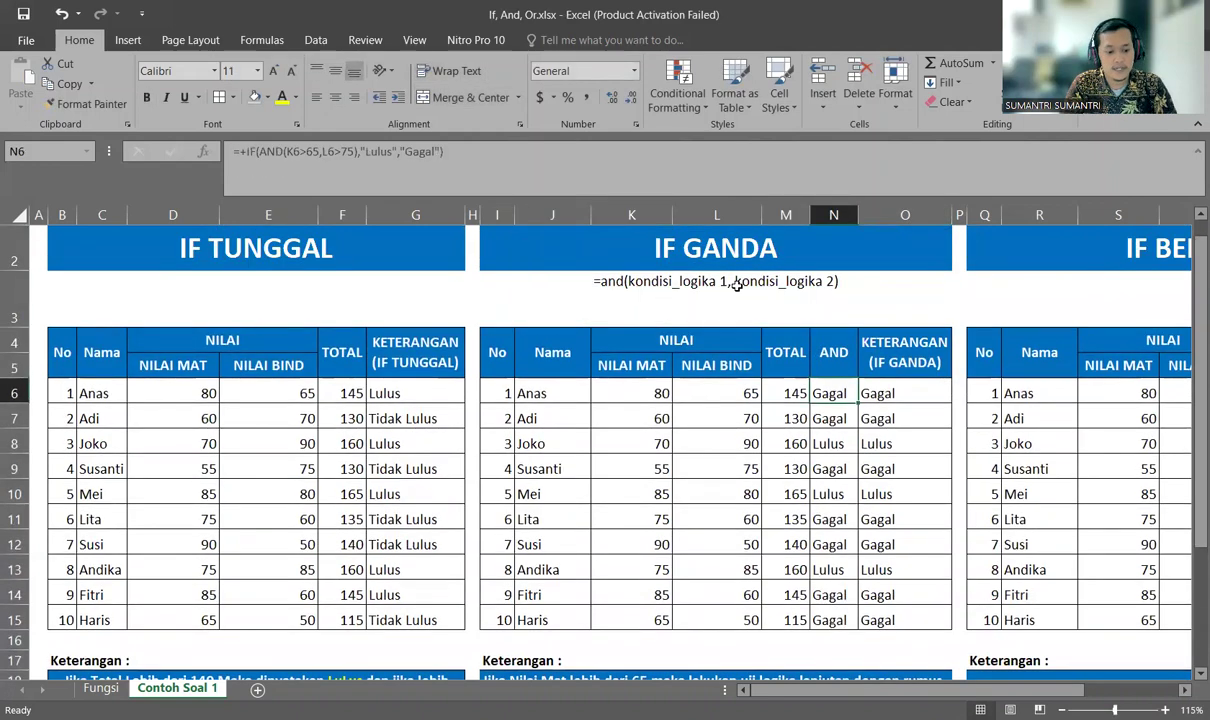
{"action": "key", "text": "F2"}
{"action": "key", "text": "Escape"}
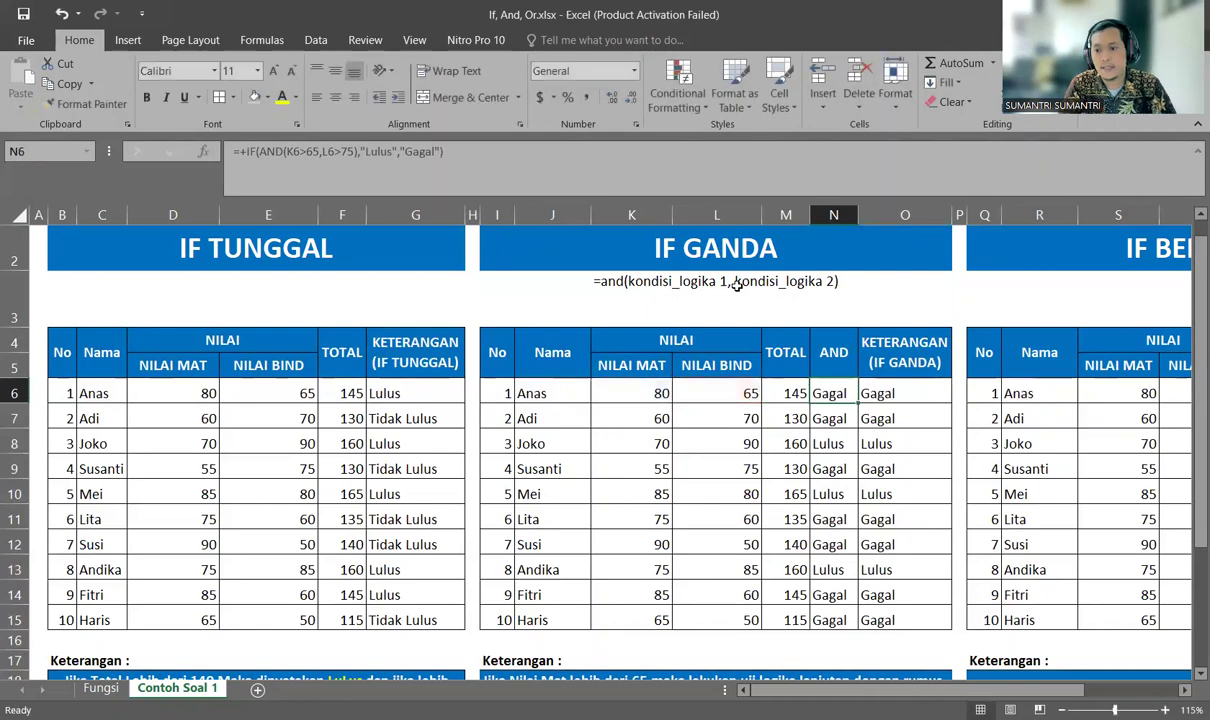
{"action": "key", "text": "Up"}
{"action": "key", "text": "Up"}
{"action": "key", "text": "Down"}
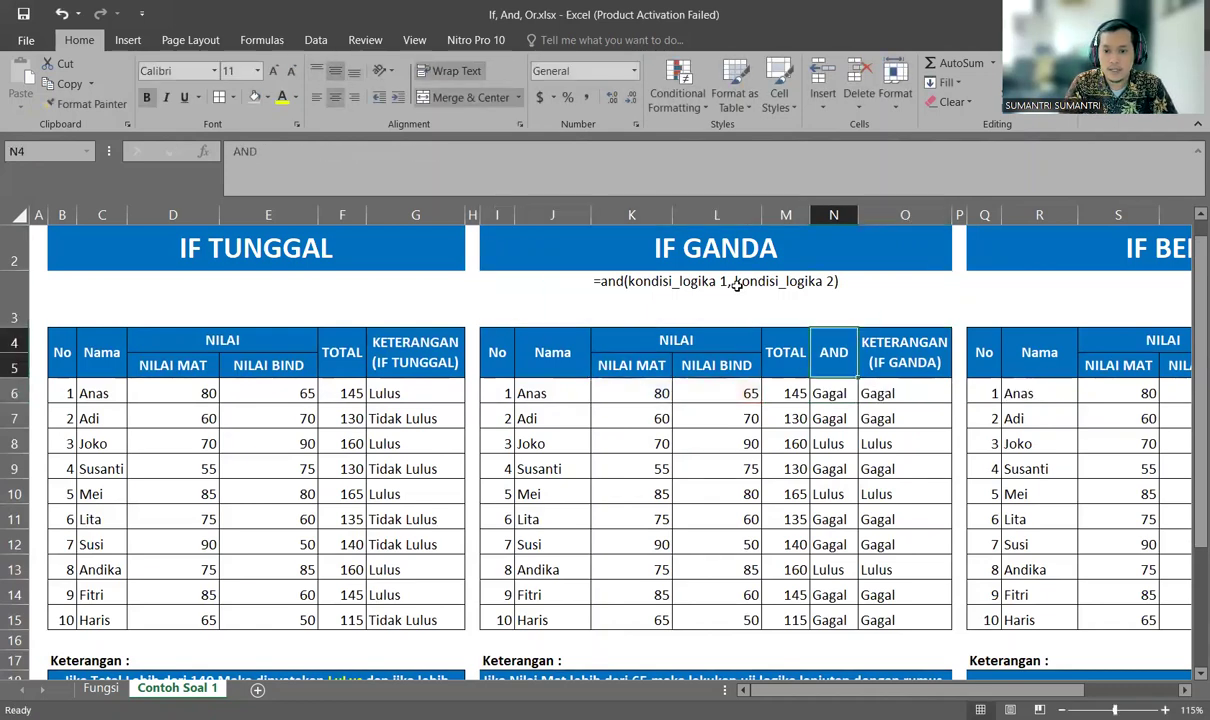
- Replace the syntax text in I3 with the Or syntax from D14 on the Fungsi sheet
{"action": "key", "text": "ctrl+Page_Up"}
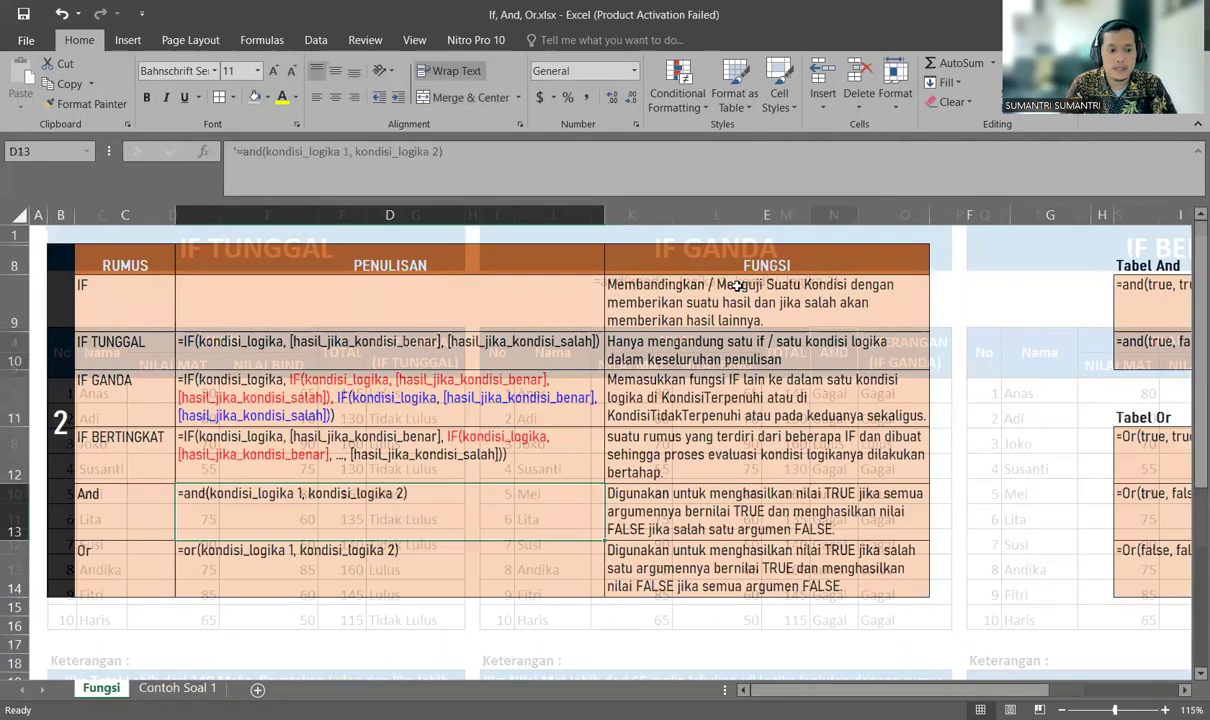
{"action": "key", "text": "Down"}
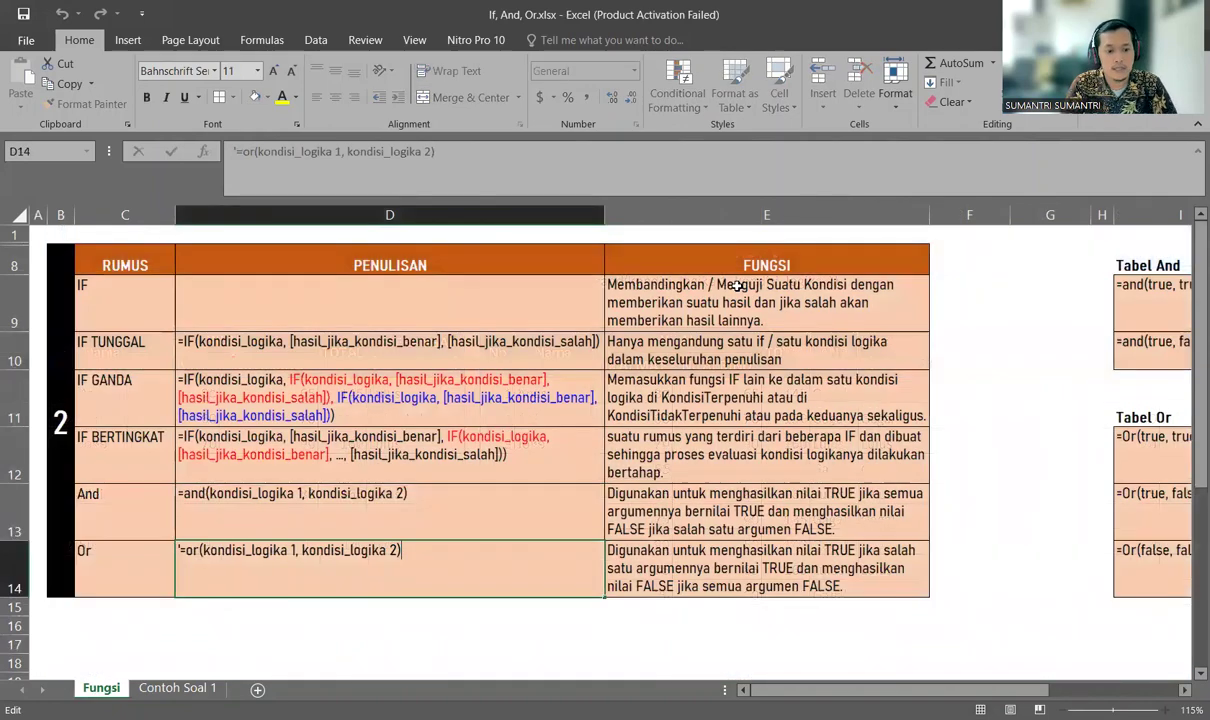
{"action": "key", "text": "F2"}
{"action": "key", "text": "ctrl+Page_Down"}
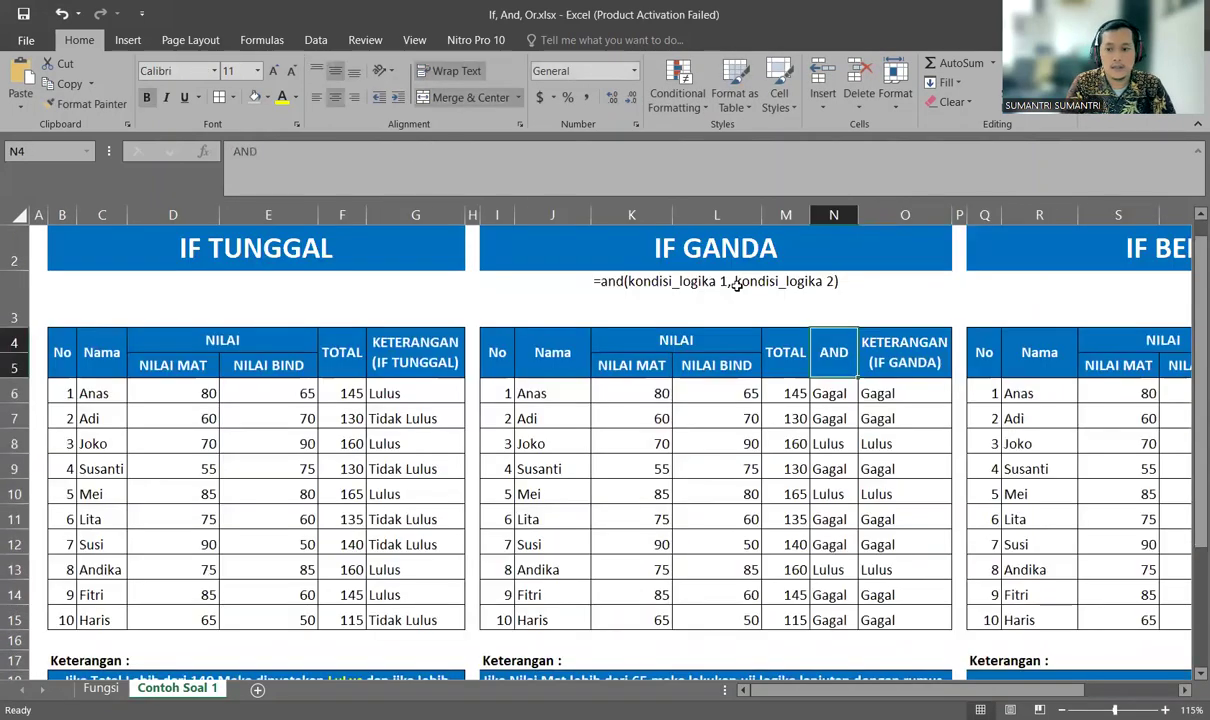
{"action": "key", "text": "F2"}
{"action": "key", "text": "ctrl+a"}
{"action": "key", "text": "ctrl+v"}
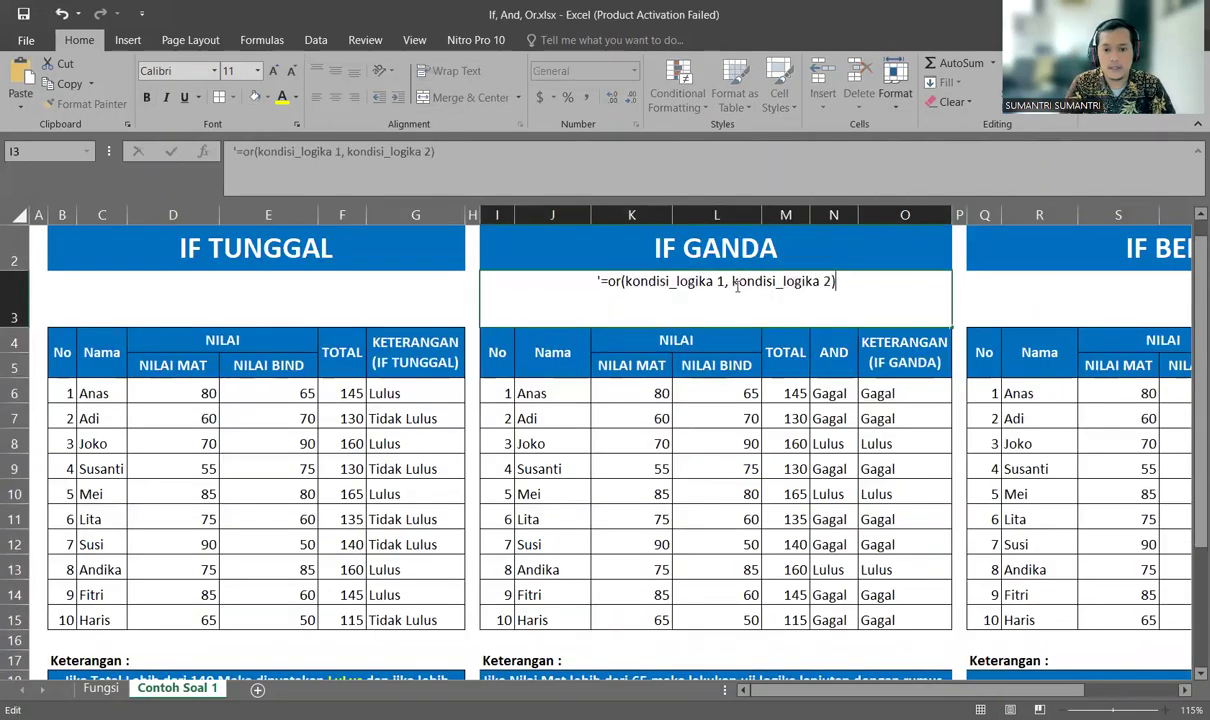
{"action": "key", "text": "Return"}
- Keep the Or syntax in I3 and insert a new column before the KETERANGAN (IF GANDA) column
{"action": "key", "text": "Right"}
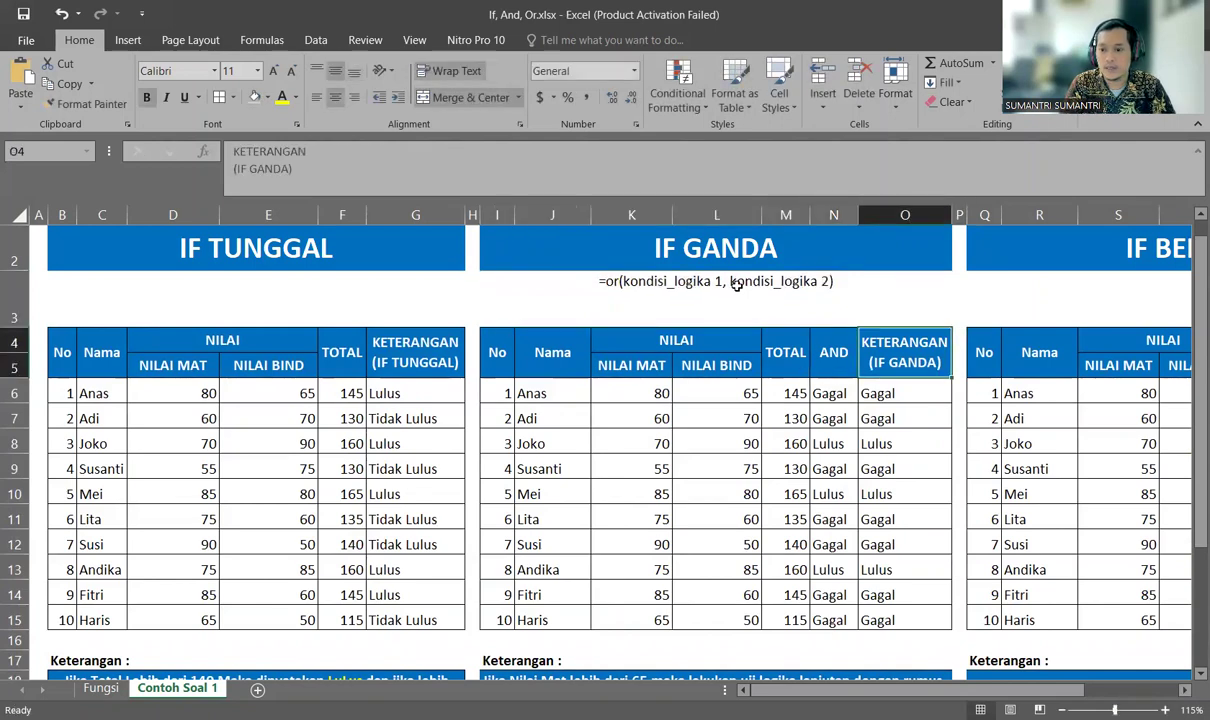
{"action": "left_click", "coordinate": [923, 217]}
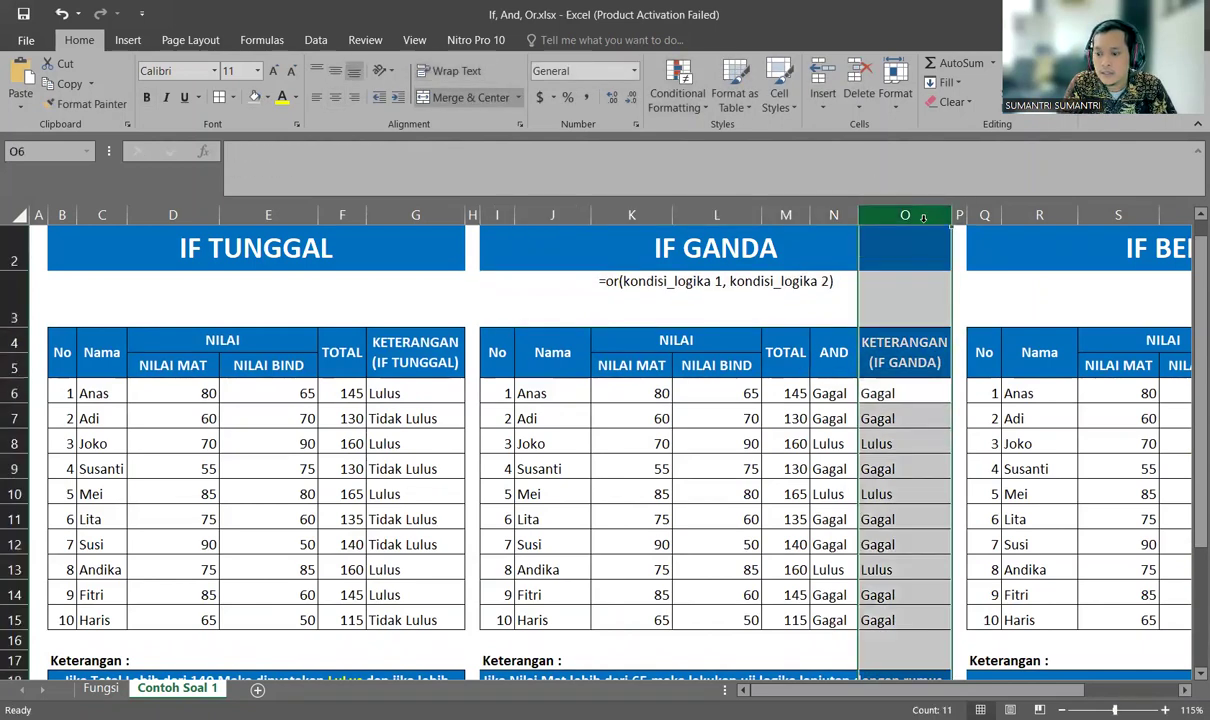
{"action": "right_click", "coordinate": [925, 217]}
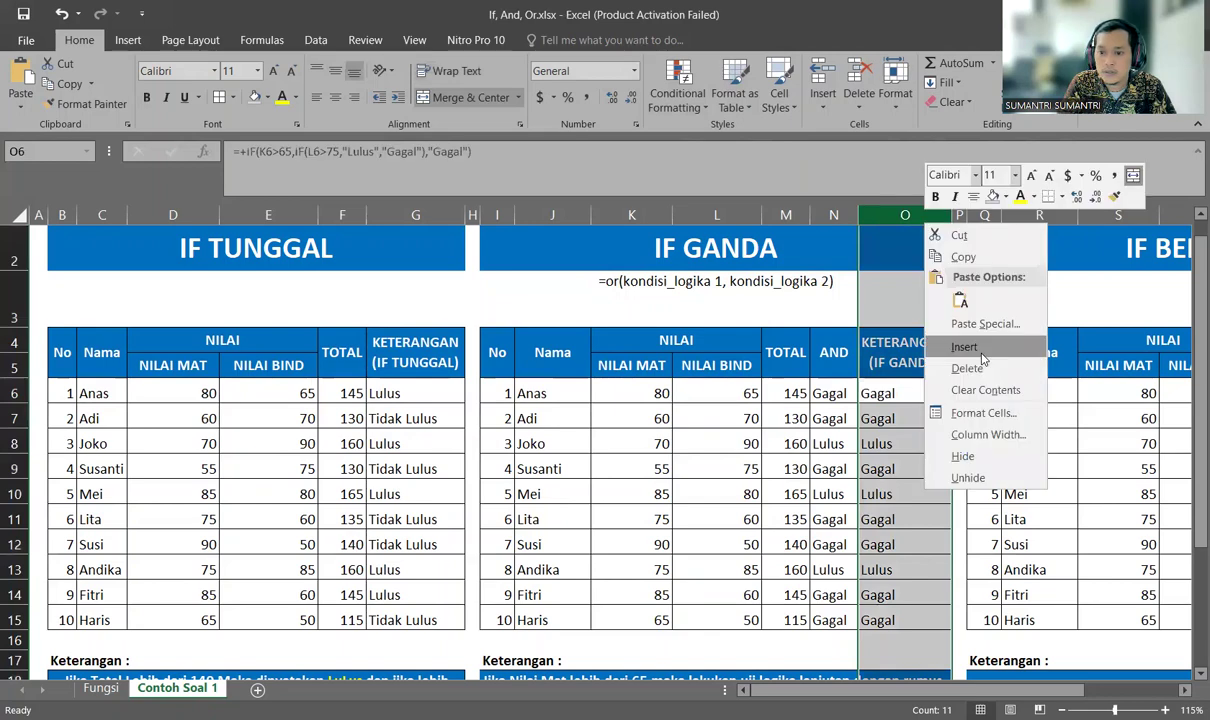
{"action": "left_click", "coordinate": [964, 347]}
- Copy the AND header to the new column's O4 and change its text to "OR"
{"action": "left_click", "coordinate": [826, 359]}
{"action": "key", "text": "ctrl+c"}
{"action": "left_click", "coordinate": [882, 344]}
{"action": "key", "text": "ctrl+v"}
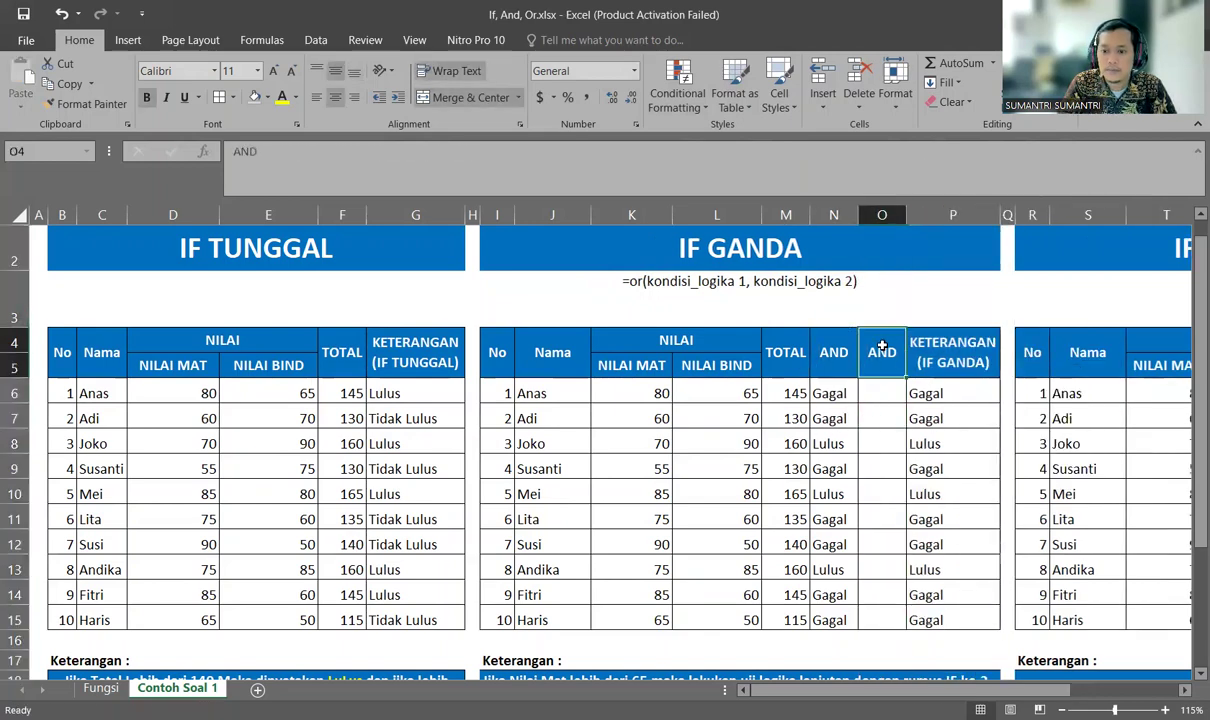
{"action": "double_click", "coordinate": [884, 347]}
{"action": "type", "text": "or"}
{"action": "key", "text": "BackSpace"}
{"action": "key", "text": "BackSpace"}
{"action": "type", "text": "OR"}
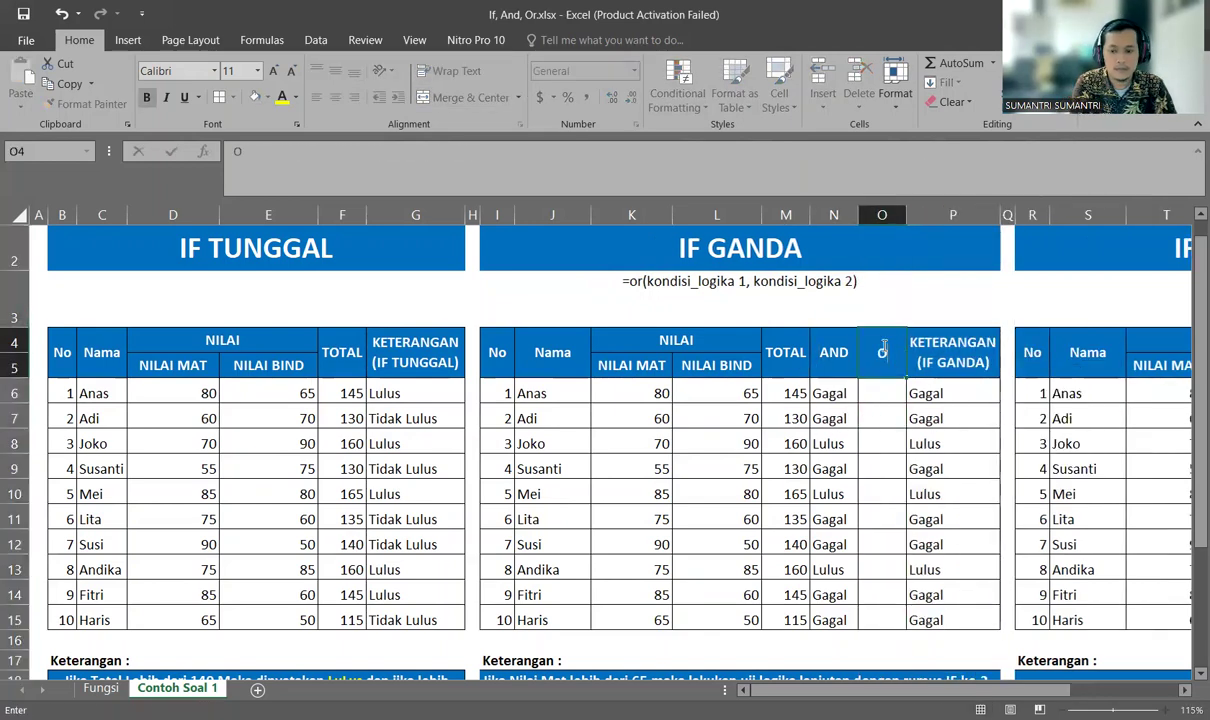
{"action": "key", "text": "Return"}
- Read the OR task in I25 and examine the Tabel Or examples on the Fungsi sheet
{"action": "scroll", "coordinate": [878, 424], "scroll_direction": "down", "scroll_amount": 4}
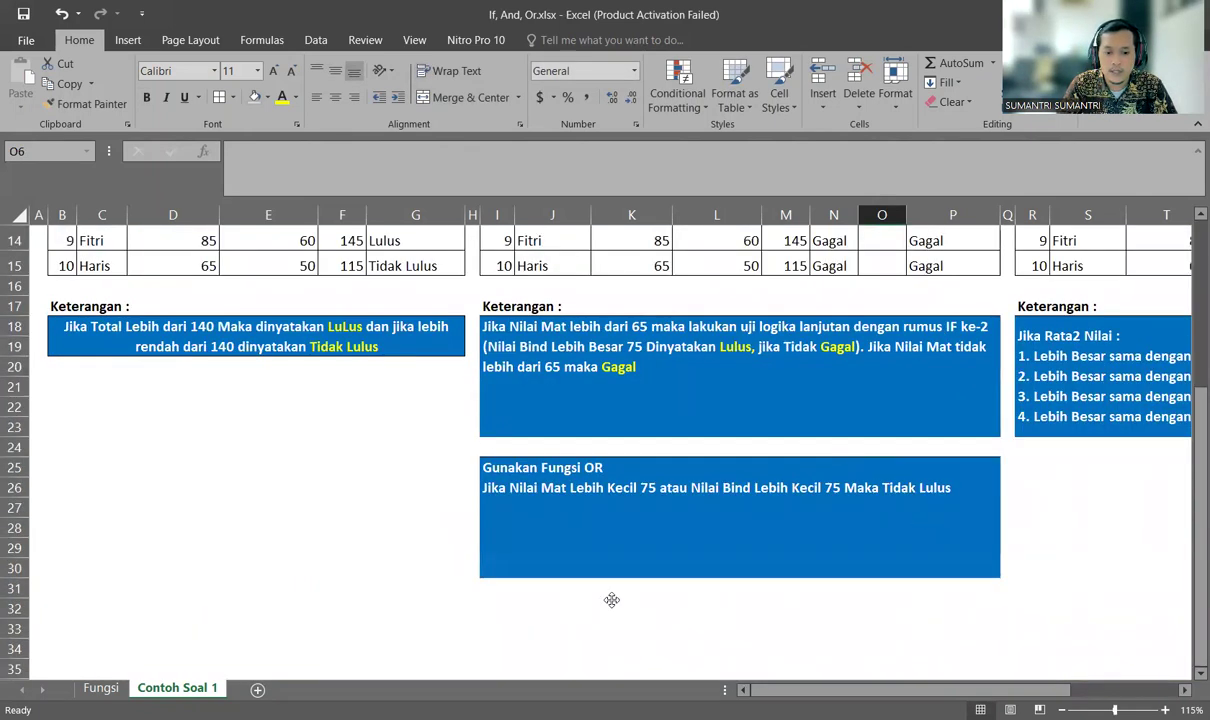
{"action": "left_click", "coordinate": [612, 492]}
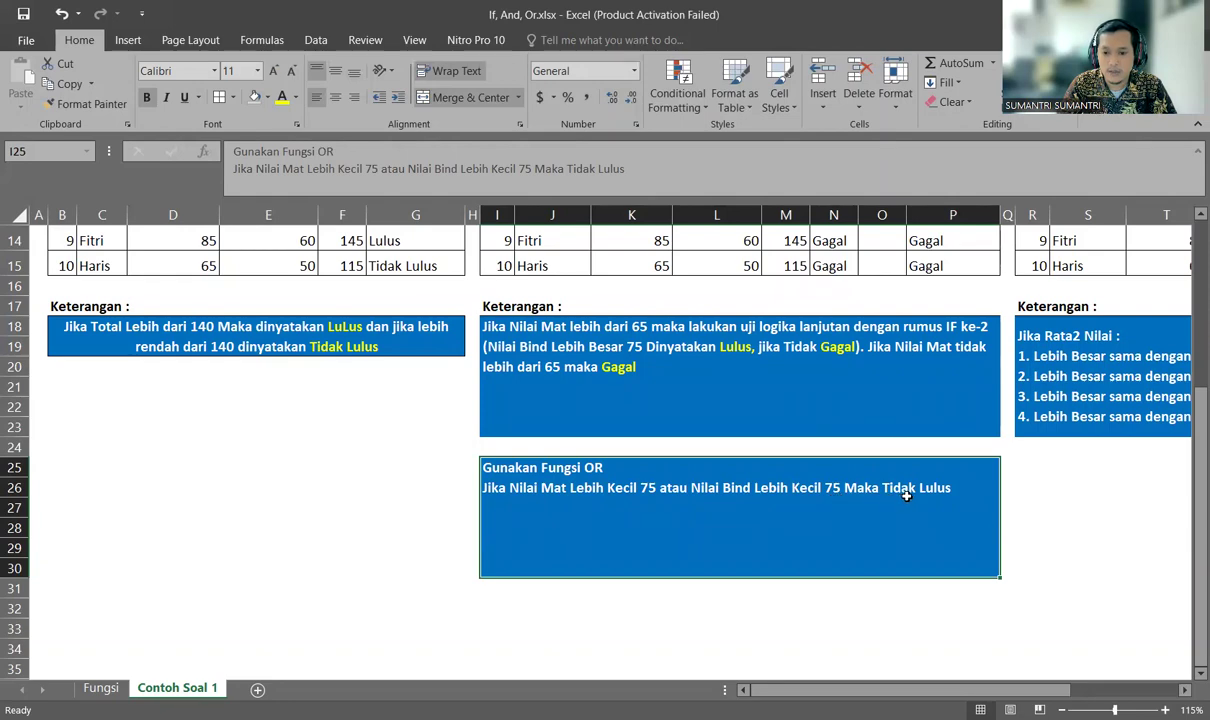
{"action": "left_click", "coordinate": [101, 688]}
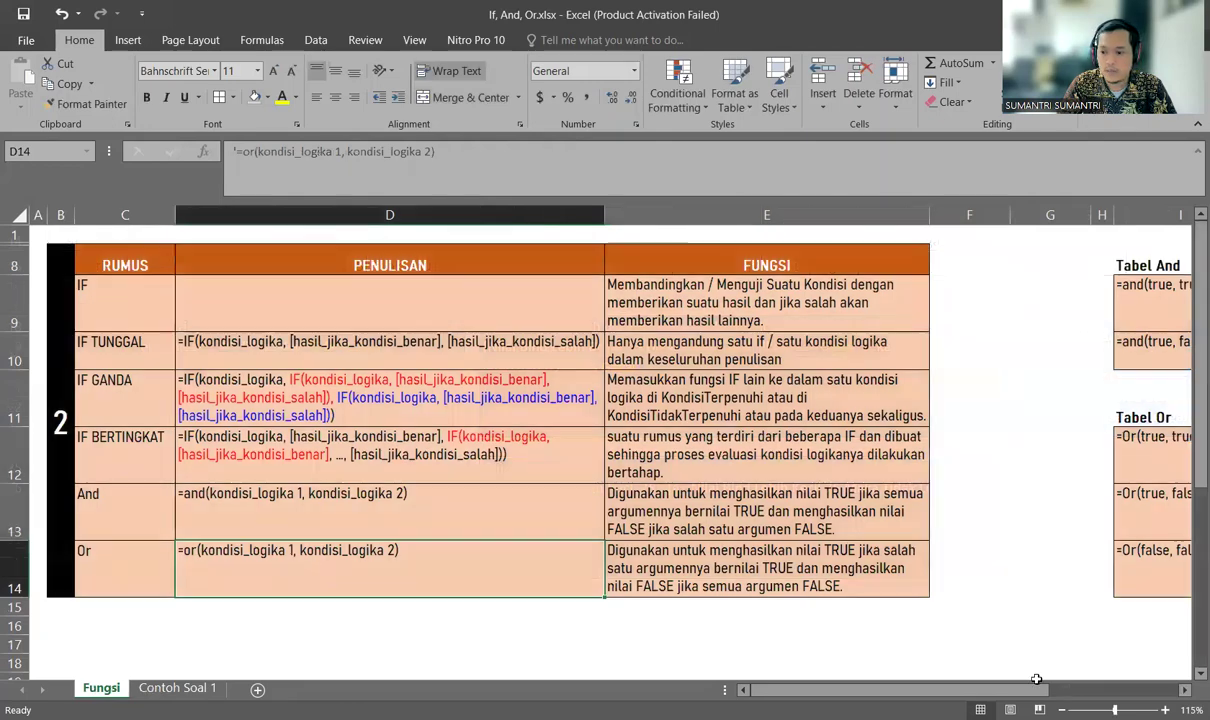
{"action": "left_click_drag", "start_coordinate": [1036, 679], "coordinate": [1150, 680]}
{"action": "left_click", "coordinate": [1040, 497]}
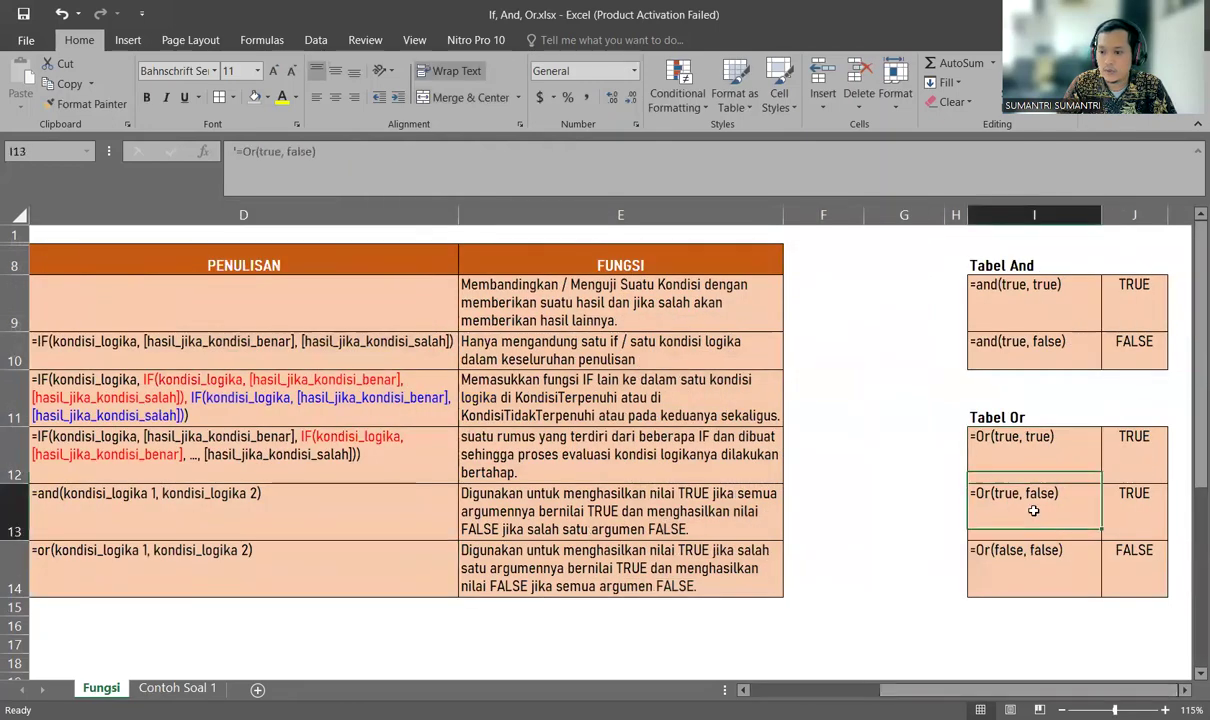
{"action": "left_click", "coordinate": [1040, 457]}
{"action": "left_click", "coordinate": [1010, 500]}
{"action": "left_click", "coordinate": [1010, 560]}
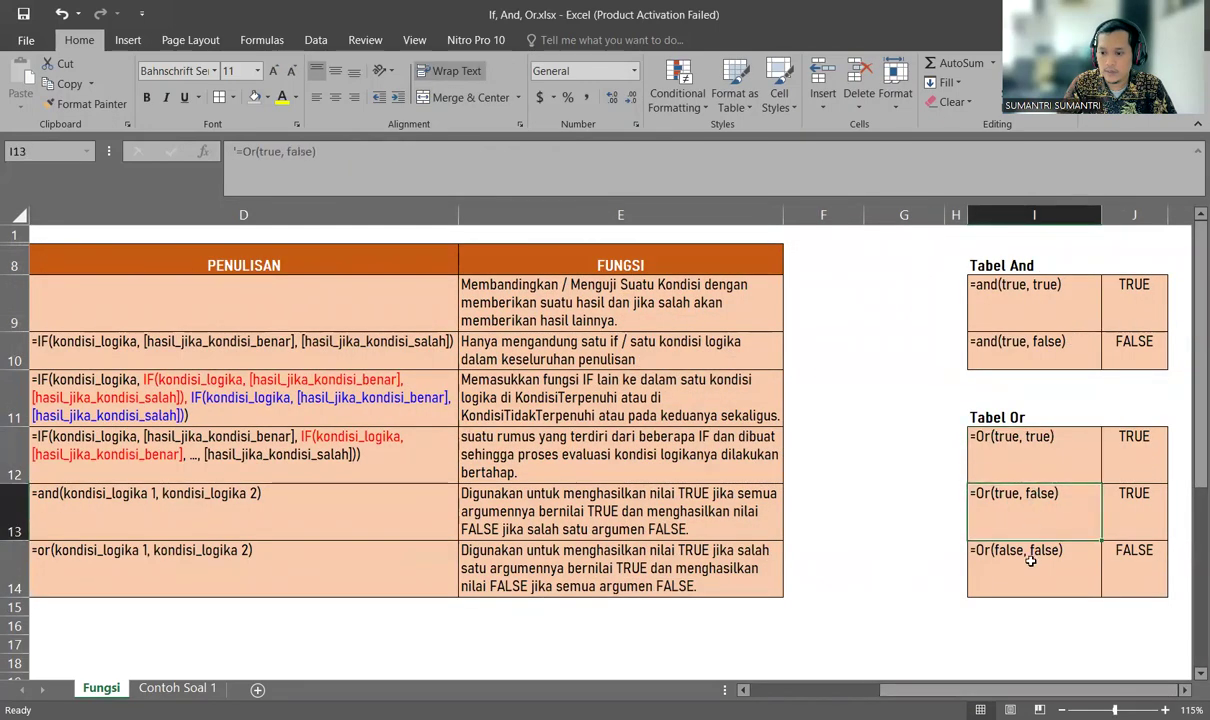
- Begin an IF formula with an OR test in O6 of Contoh Soal 1, using K6<75 as the first condition
{"action": "key", "text": "ctrl+Page_Down"}
{"action": "scroll", "coordinate": [782, 423], "scroll_direction": "up", "scroll_amount": 3}
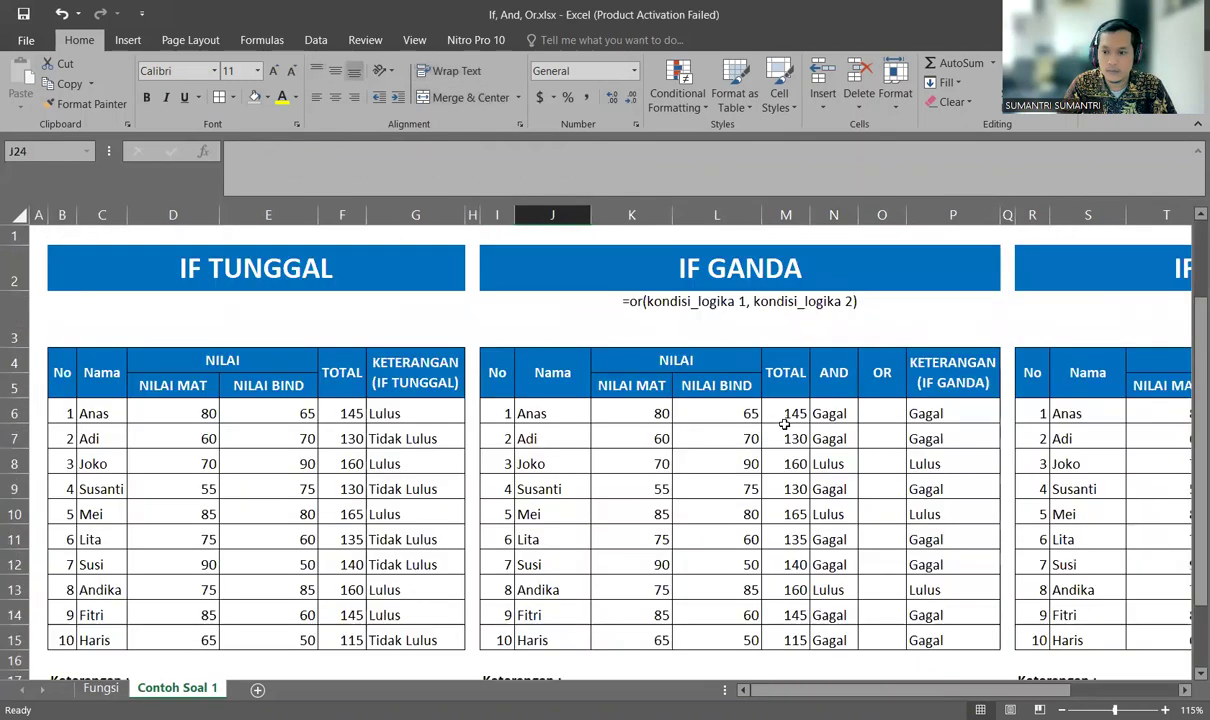
{"action": "left_click", "coordinate": [868, 409]}
{"action": "type", "text": "="}
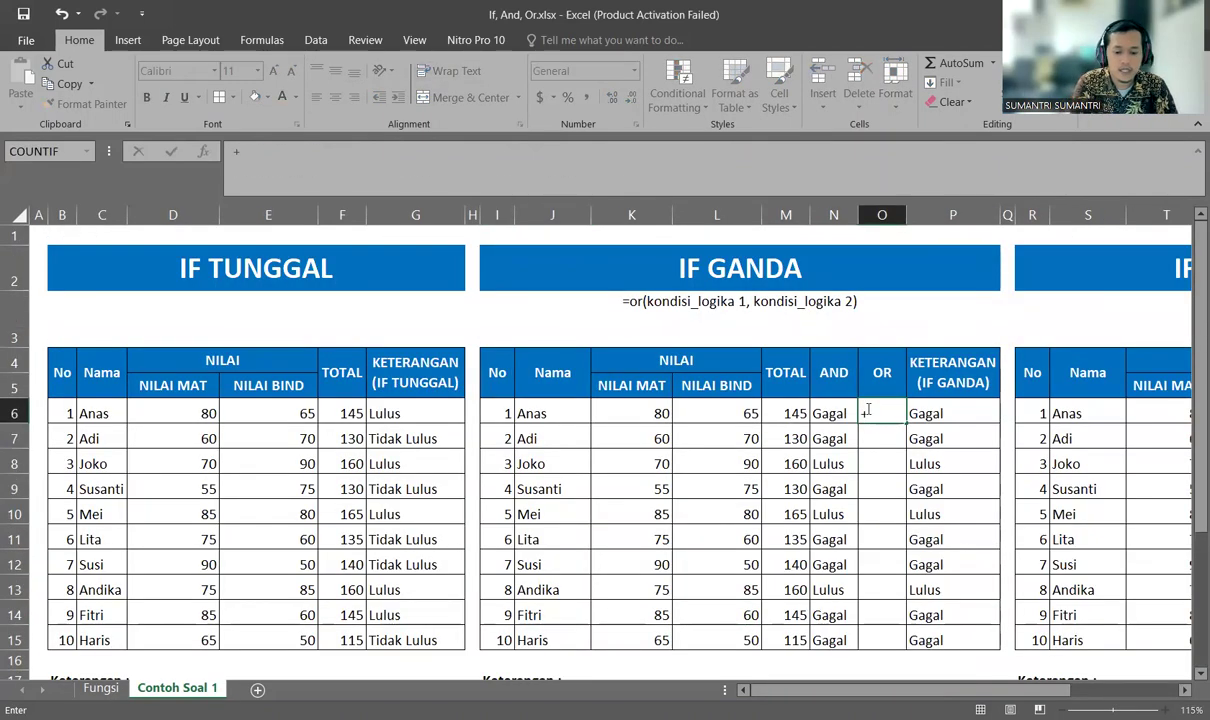
{"action": "type", "text": "IF(OR("}
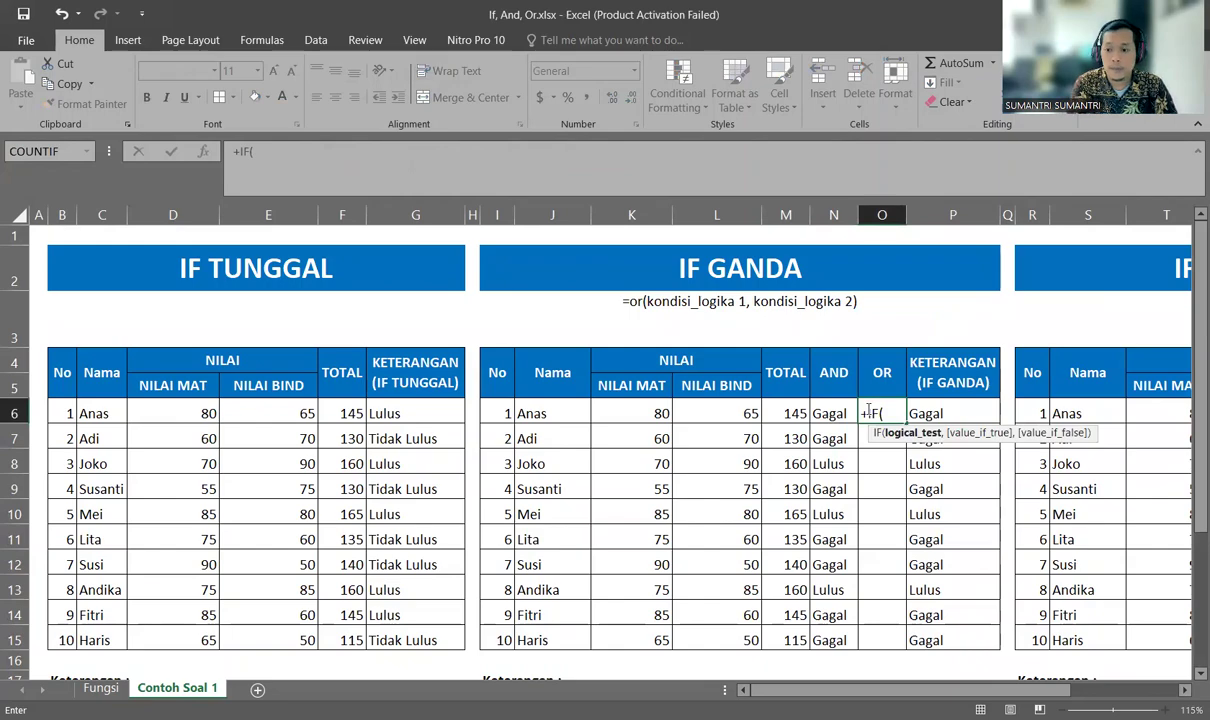
{"action": "key", "text": "Left"}
{"action": "key", "text": "Left"}
{"action": "key", "text": "Left"}
{"action": "key", "text": "Left"}
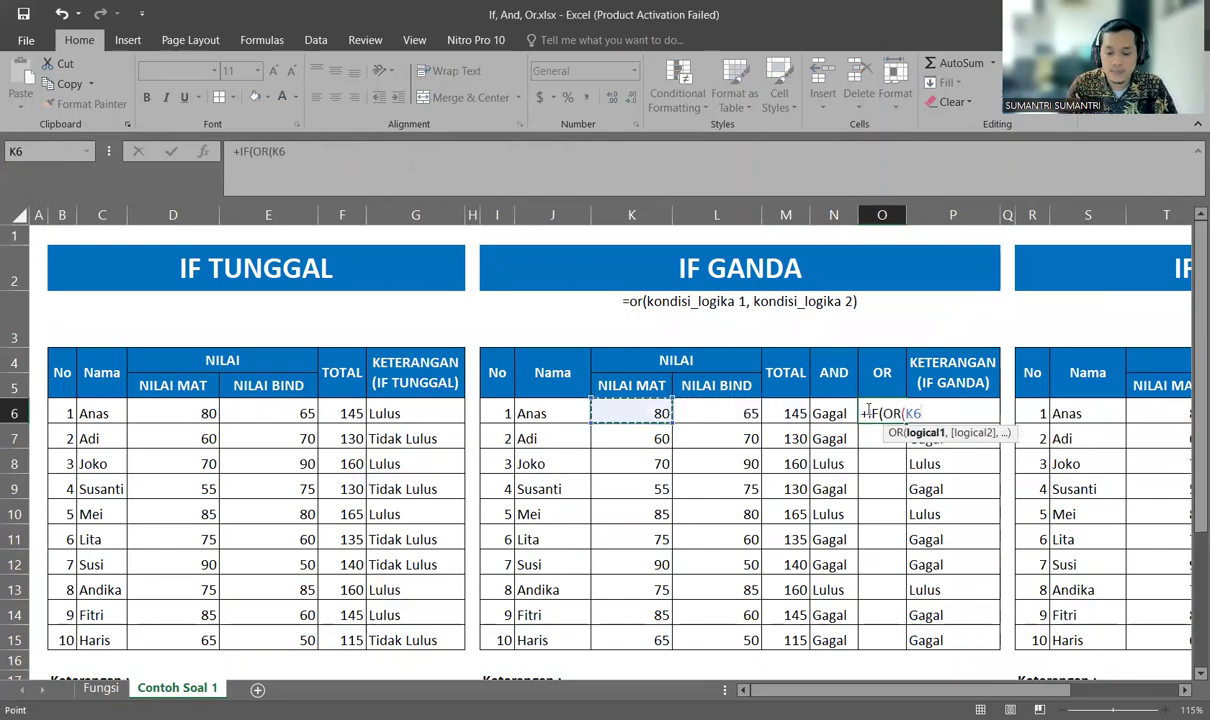
{"action": "scroll", "coordinate": [795, 430], "scroll_direction": "down", "scroll_amount": 5}
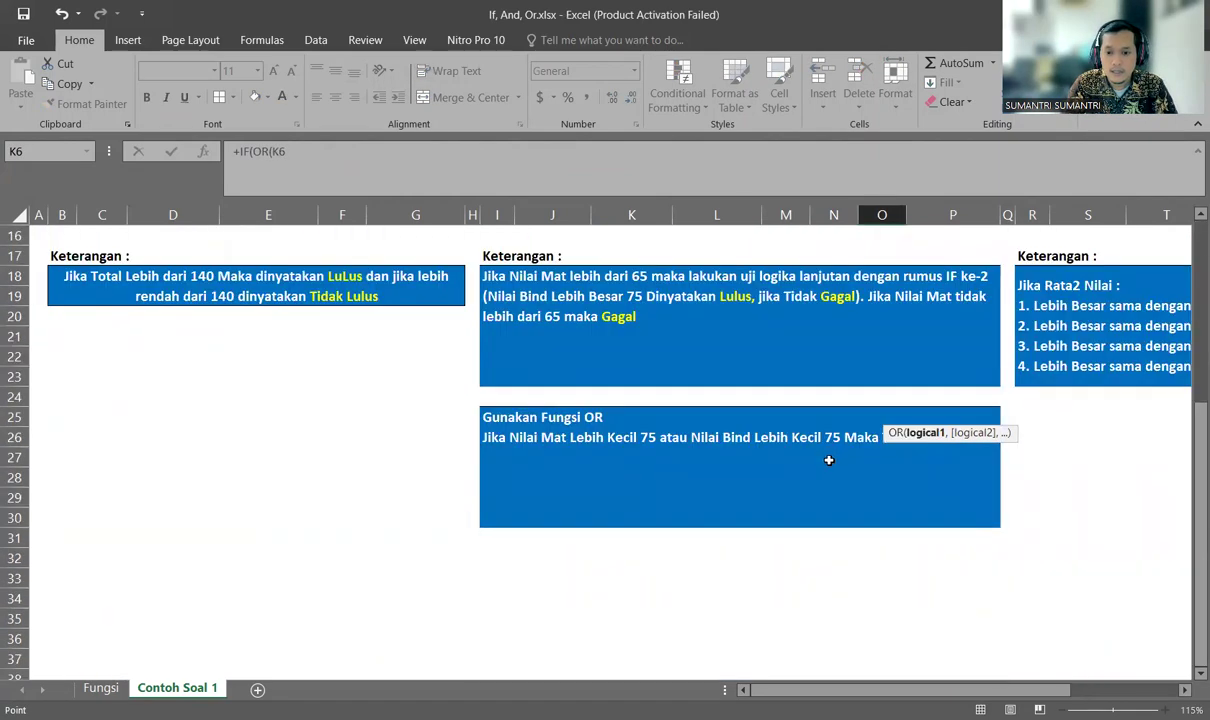
{"action": "scroll", "coordinate": [821, 486], "scroll_direction": "up", "scroll_amount": 4}
{"action": "scroll", "coordinate": [821, 486], "scroll_direction": "up", "scroll_amount": 1}
{"action": "type", "text": "<"}
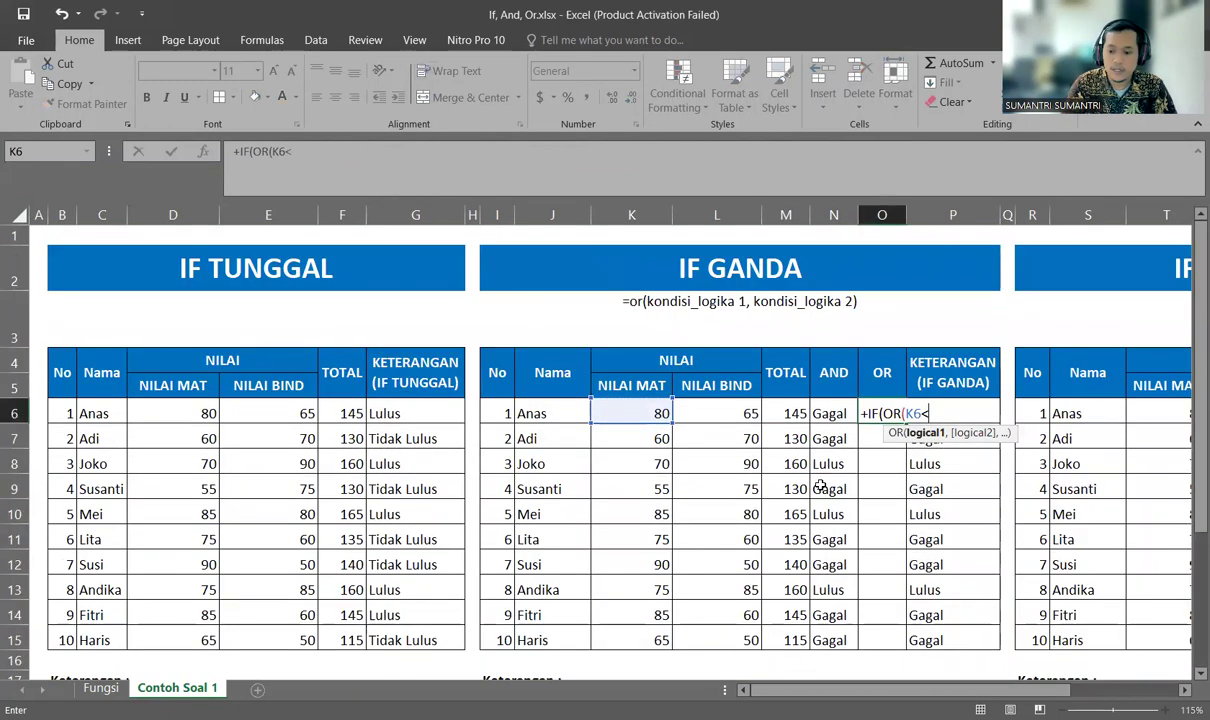
{"action": "type", "text": "75,"}
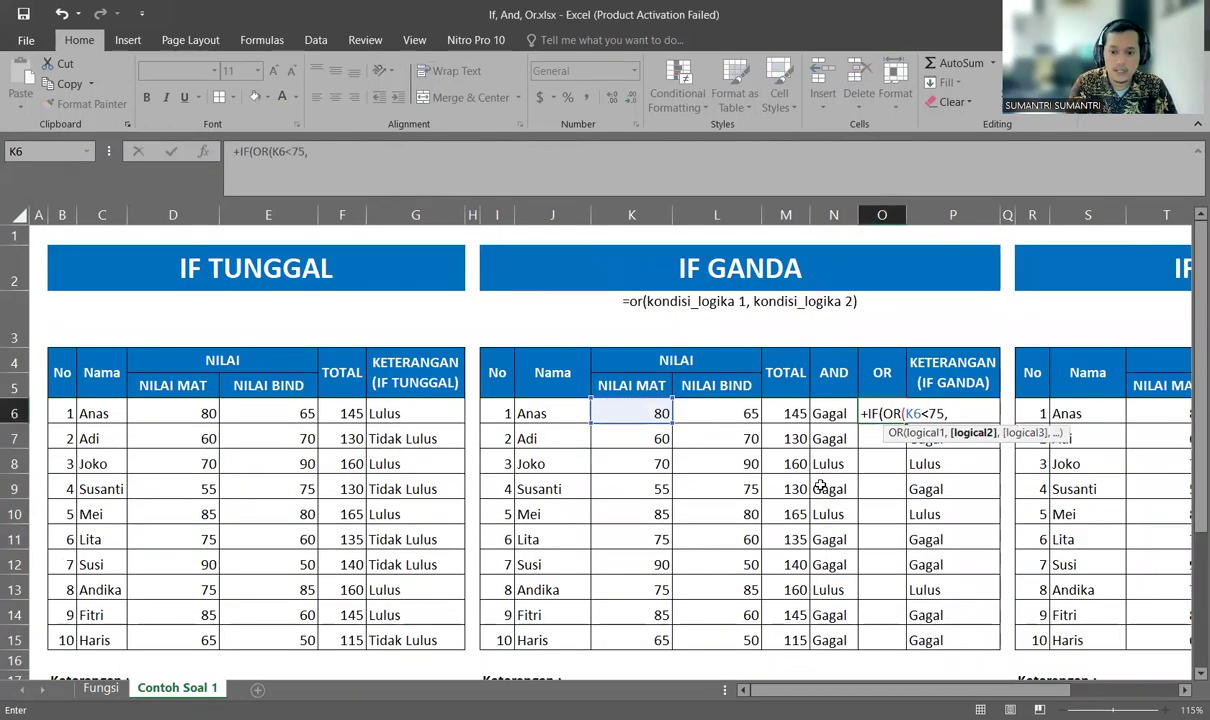
- Add L6<65 as the second OR condition in O6 and close the OR test
{"action": "left_click", "coordinate": [741, 414]}
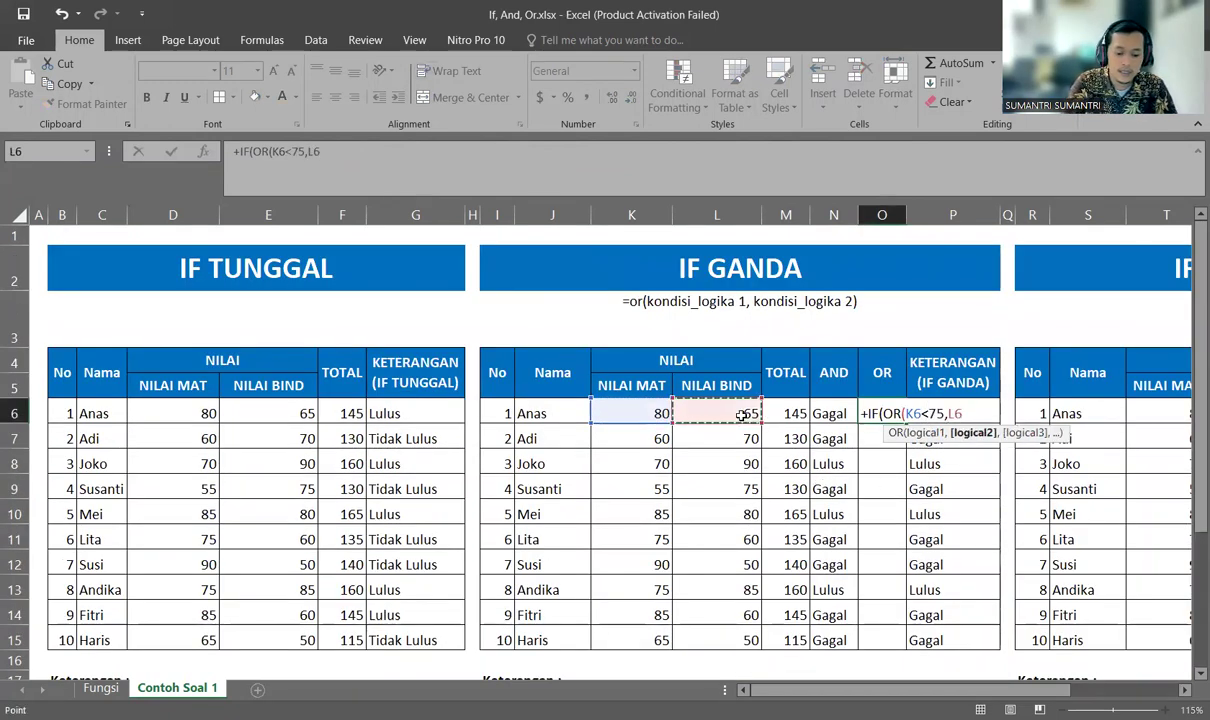
{"action": "type", "text": "<65"}
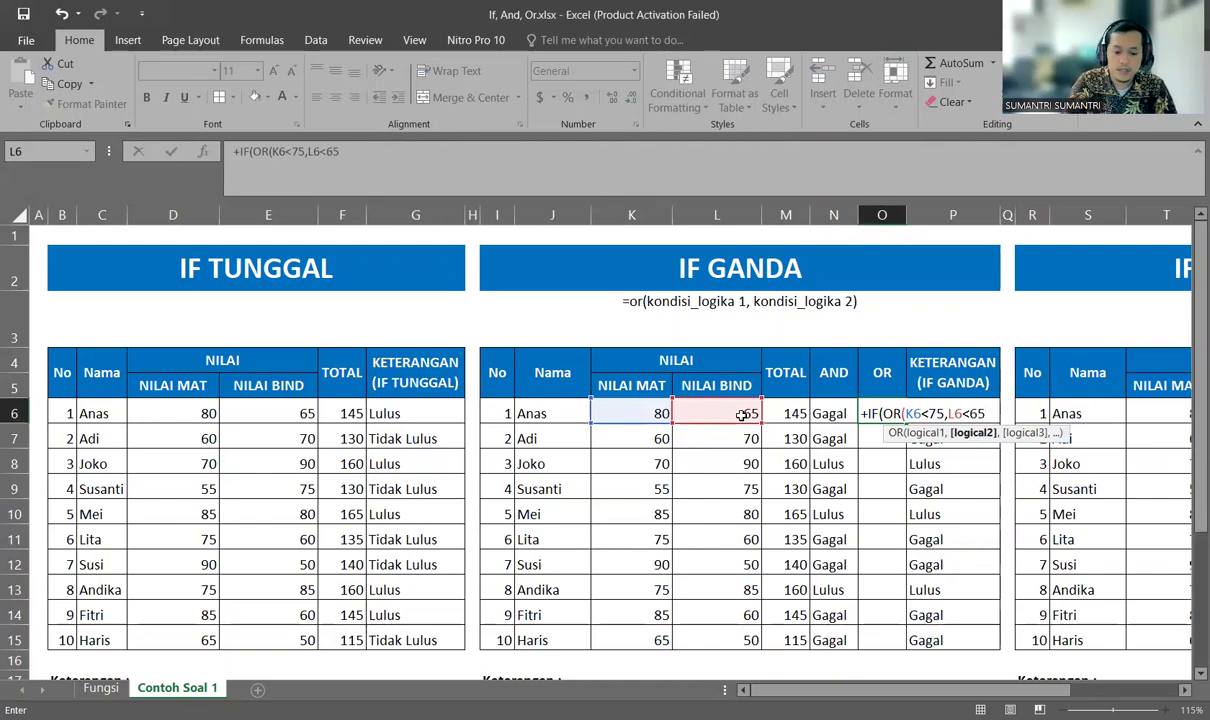
{"action": "type", "text": ")"}
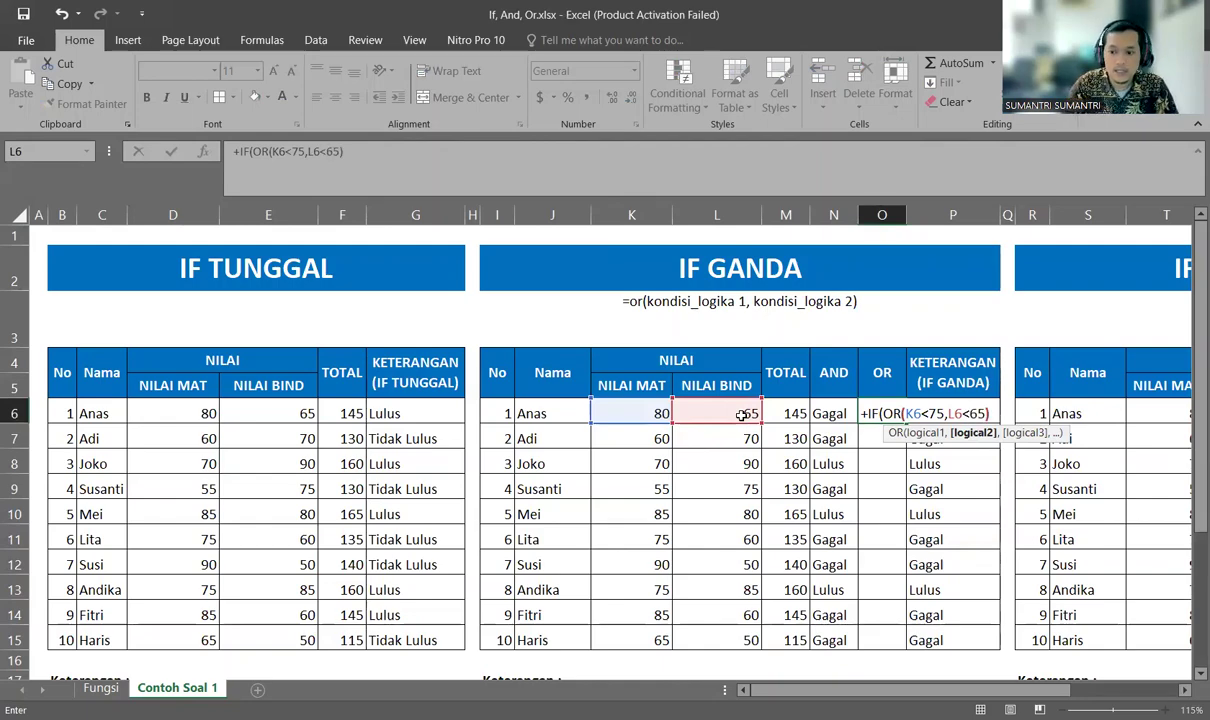
{"action": "type", "text": ","}
- Set the O6 results to "Tidak Lulus" if true and "Lulus" if false, and enter the formula
{"action": "scroll", "coordinate": [875, 485], "scroll_direction": "down", "scroll_amount": 4}
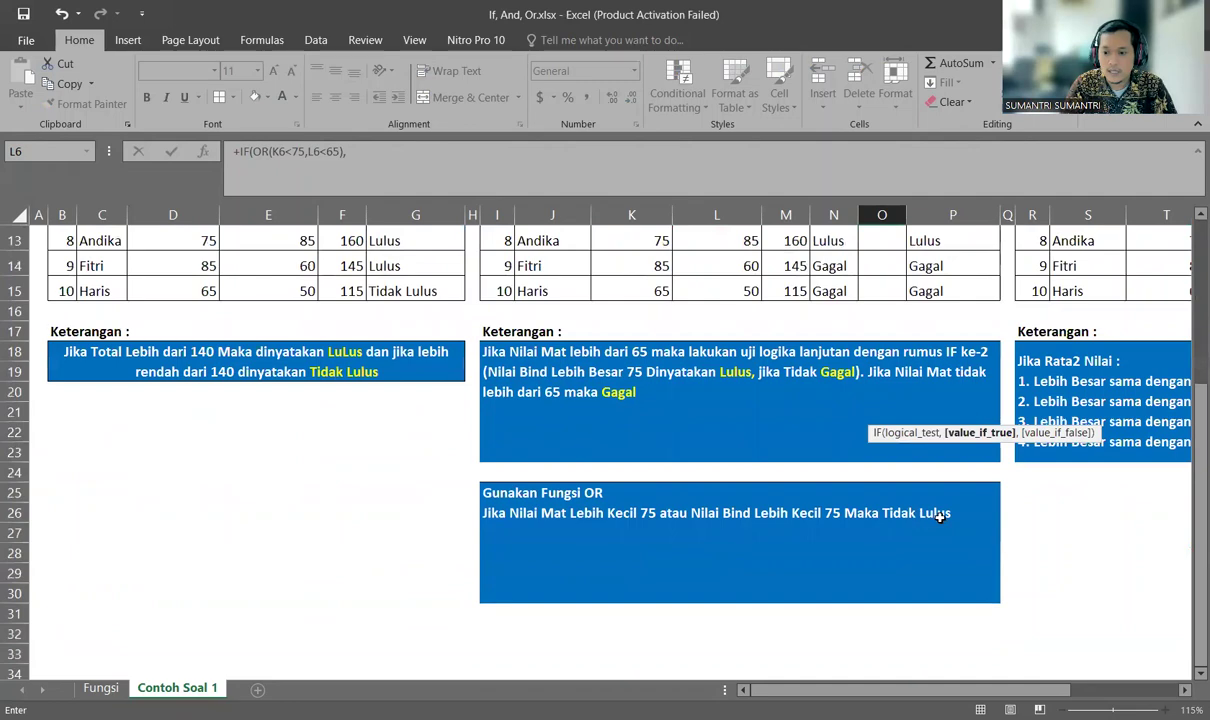
{"action": "scroll", "coordinate": [943, 512], "scroll_direction": "up", "scroll_amount": 3}
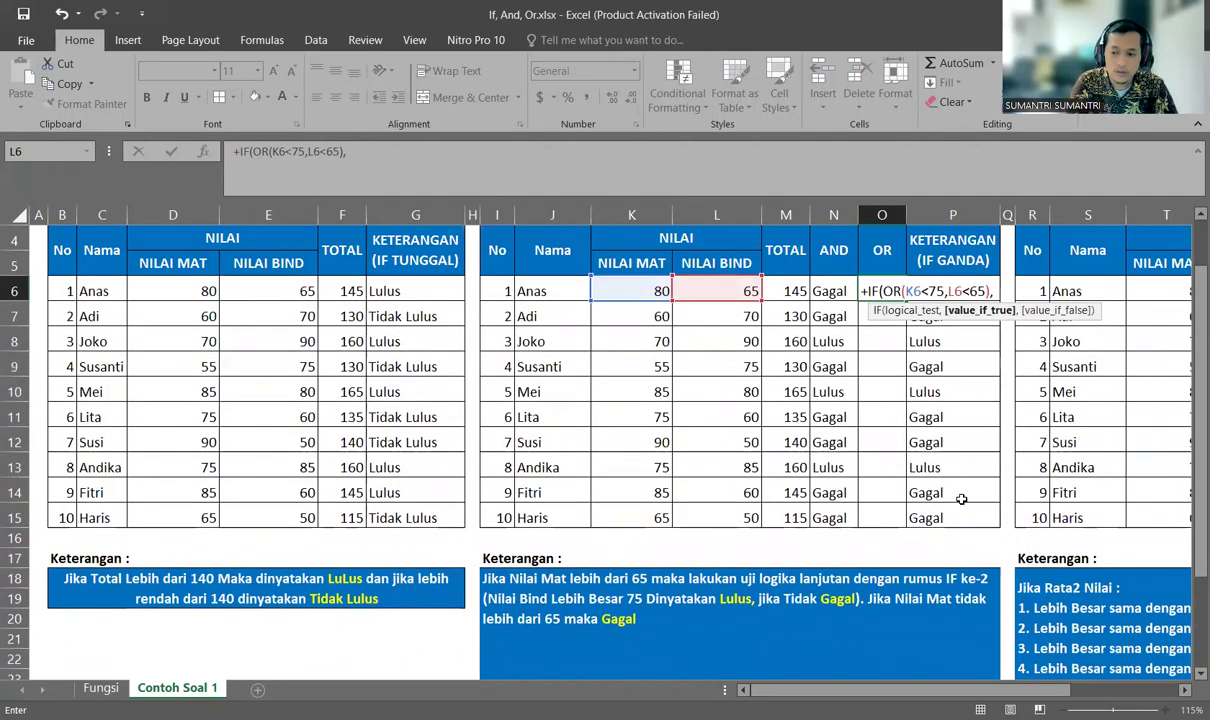
{"action": "type", "text": "\""}
{"action": "key", "text": "BackSpace"}
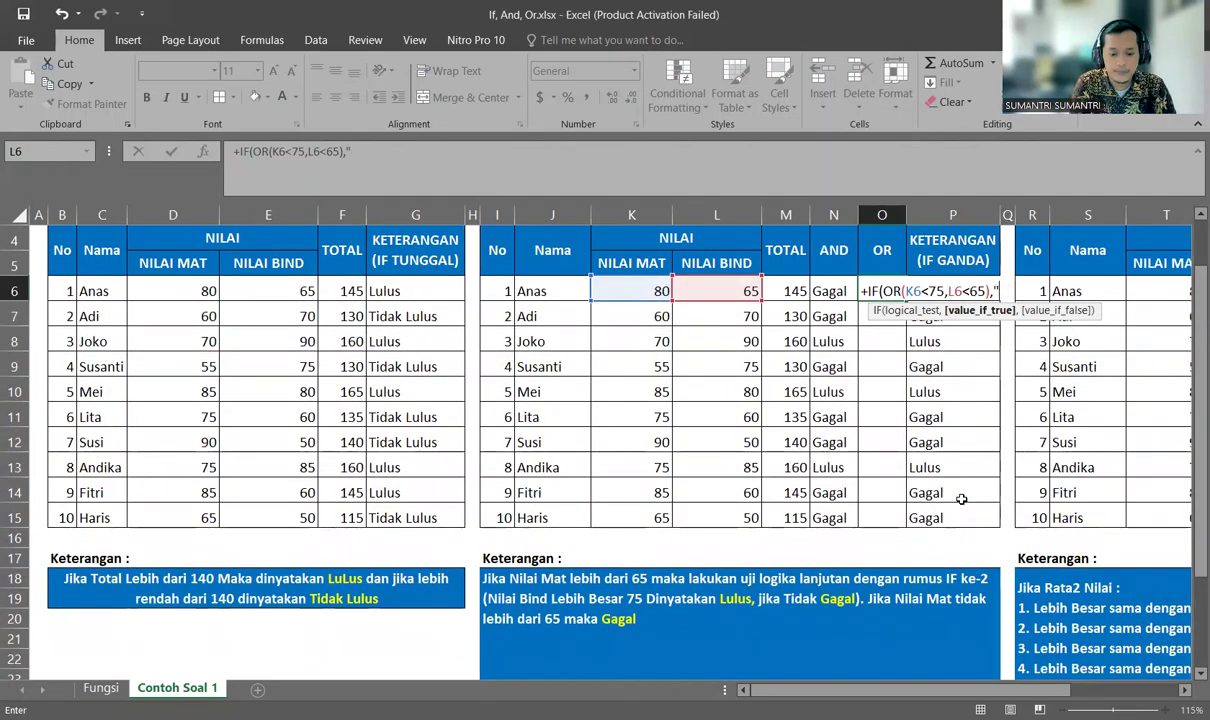
{"action": "type", "text": "Tidak Lu"}
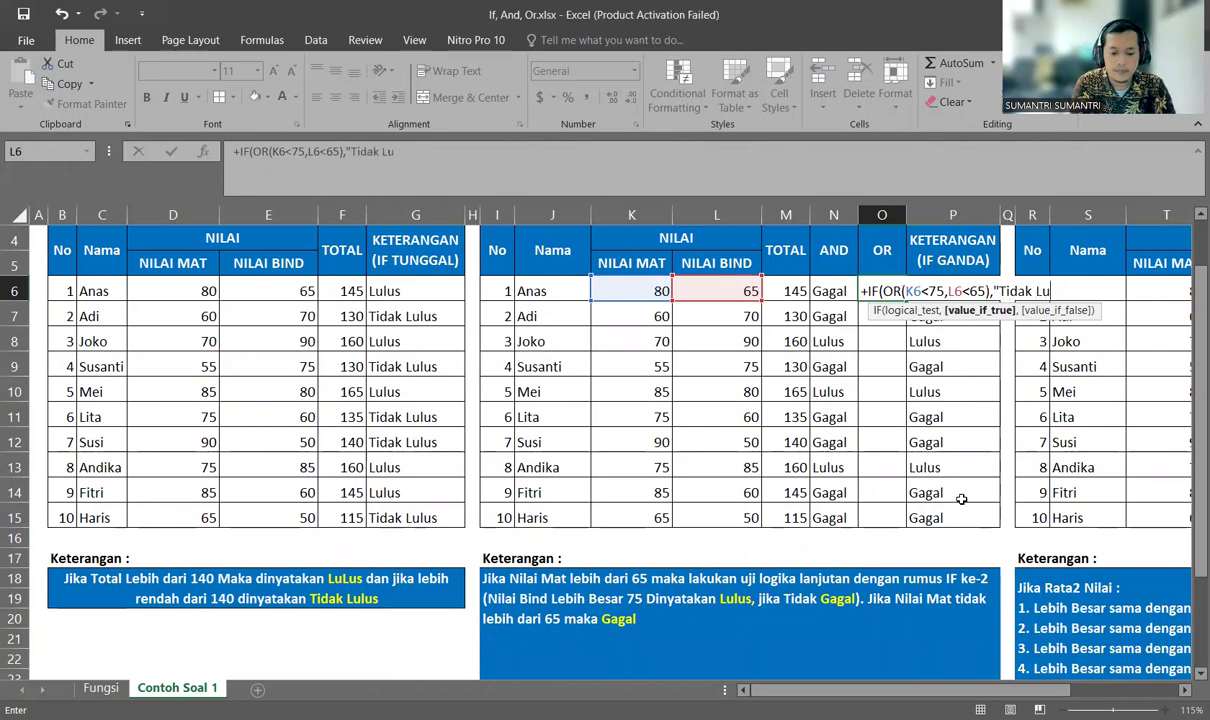
{"action": "type", "text": "lus\""}
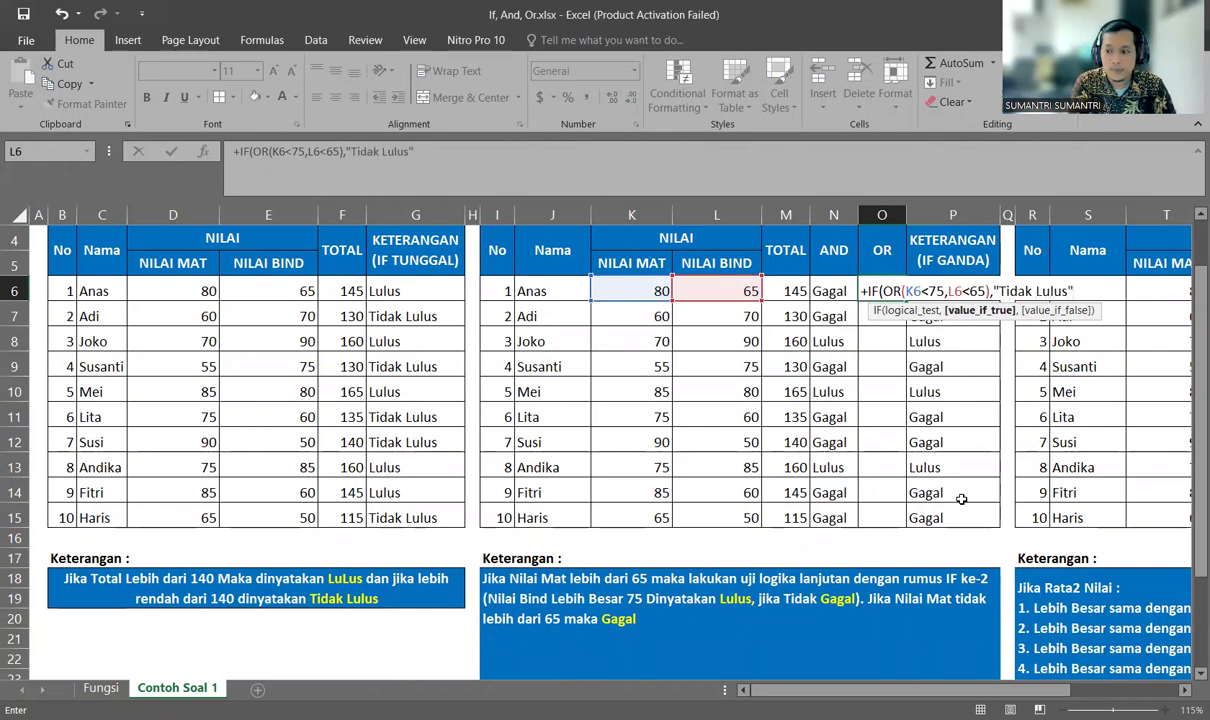
{"action": "type", "text": ",\"L"}
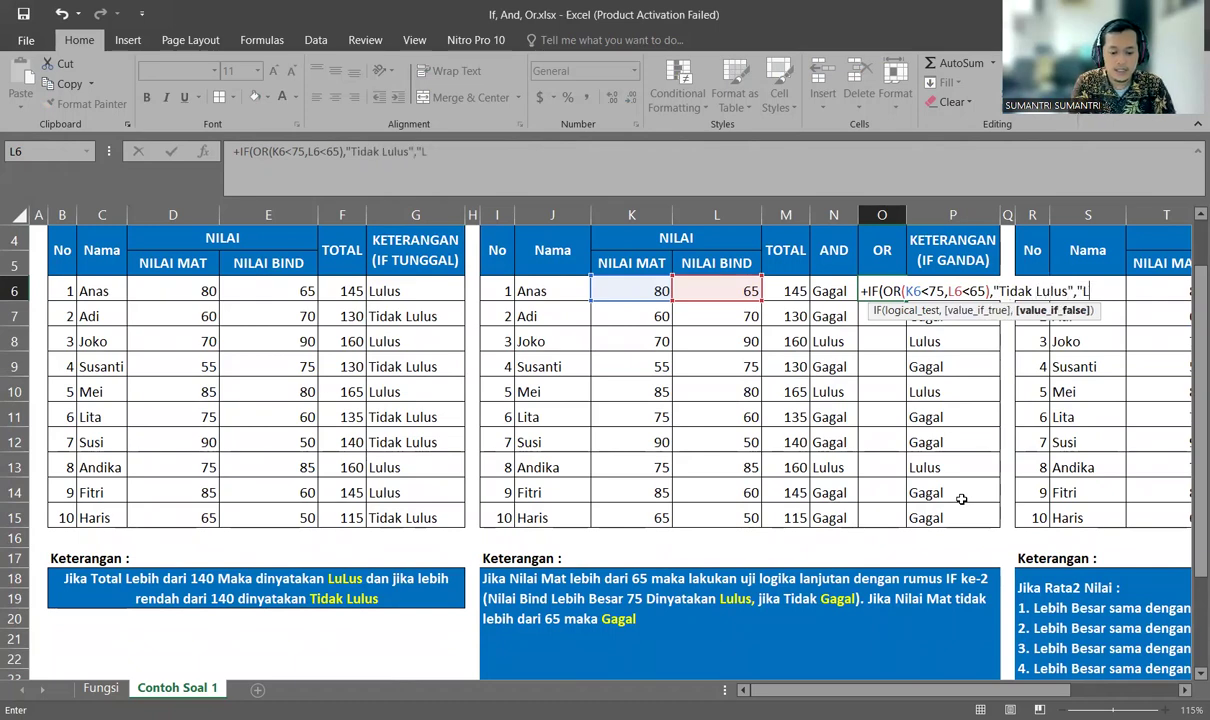
{"action": "type", "text": "ulus"}
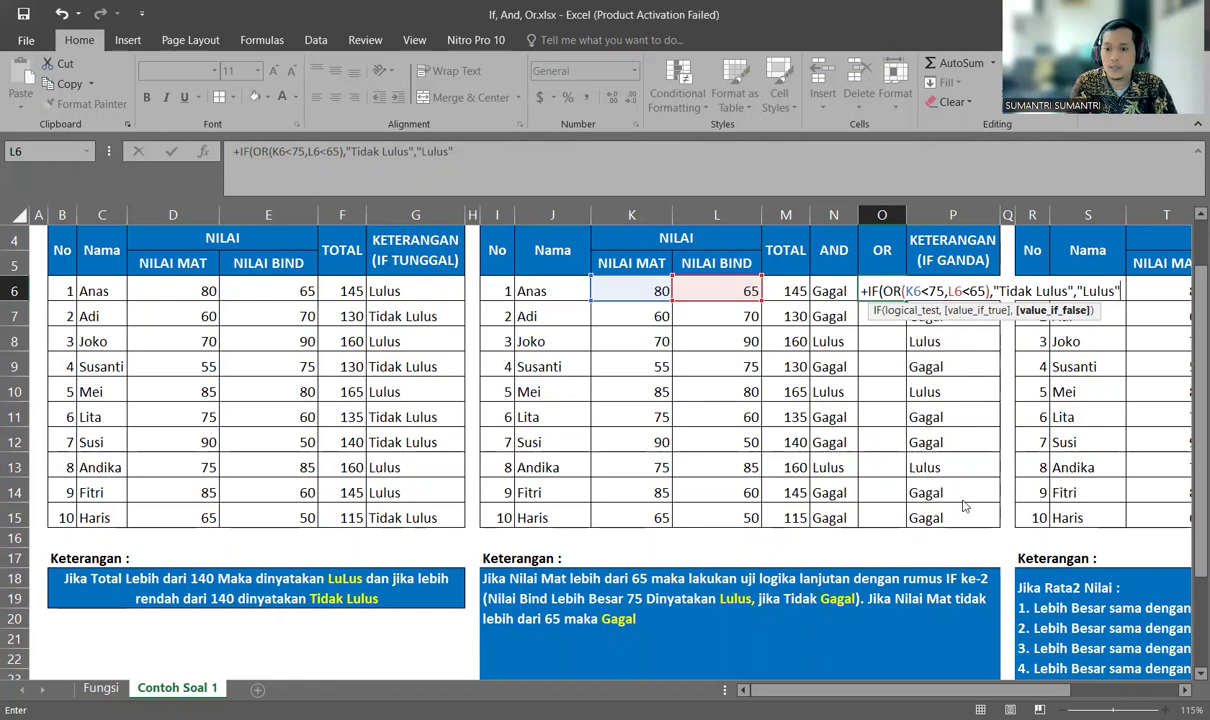
{"action": "key", "text": "Return"}
{"action": "key", "text": "Return"}
- Copy the IF-OR formula from O6 down through O15 in the OR column
{"action": "key", "text": "ctrl+c"}
{"action": "key", "text": "Left"}
{"action": "key", "text": "ctrl+Down"}
{"action": "key", "text": "Right"}
{"action": "key", "text": "ctrl+shift+Up"}
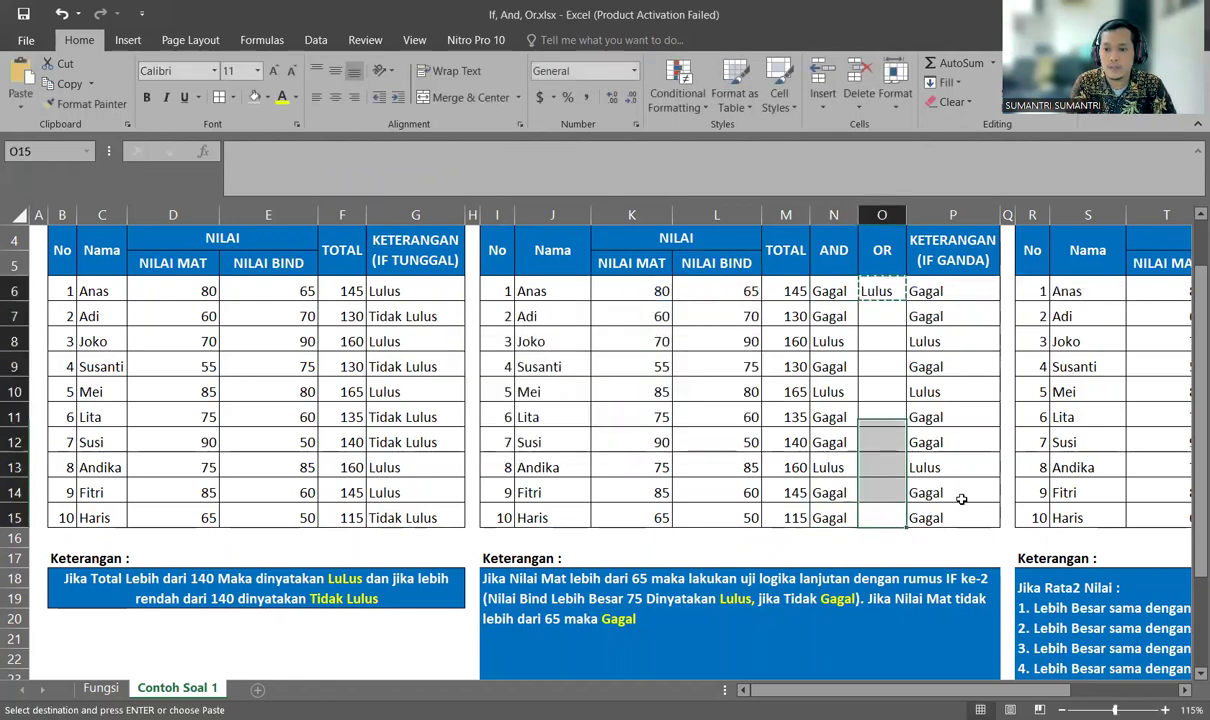
{"action": "key", "text": "ctrl+v"}
{"action": "key", "text": "Escape"}
- Check the IF-OR formula in O6 and the OR column results against the task text in I25
{"action": "key", "text": "Up"}
{"action": "key", "text": "Up"}
{"action": "key", "text": "Up"}
{"action": "key", "text": "Up"}
{"action": "key", "text": "Up"}
{"action": "key", "text": "Up"}
{"action": "key", "text": "Up"}
{"action": "key", "text": "Up"}
{"action": "key", "text": "Up"}
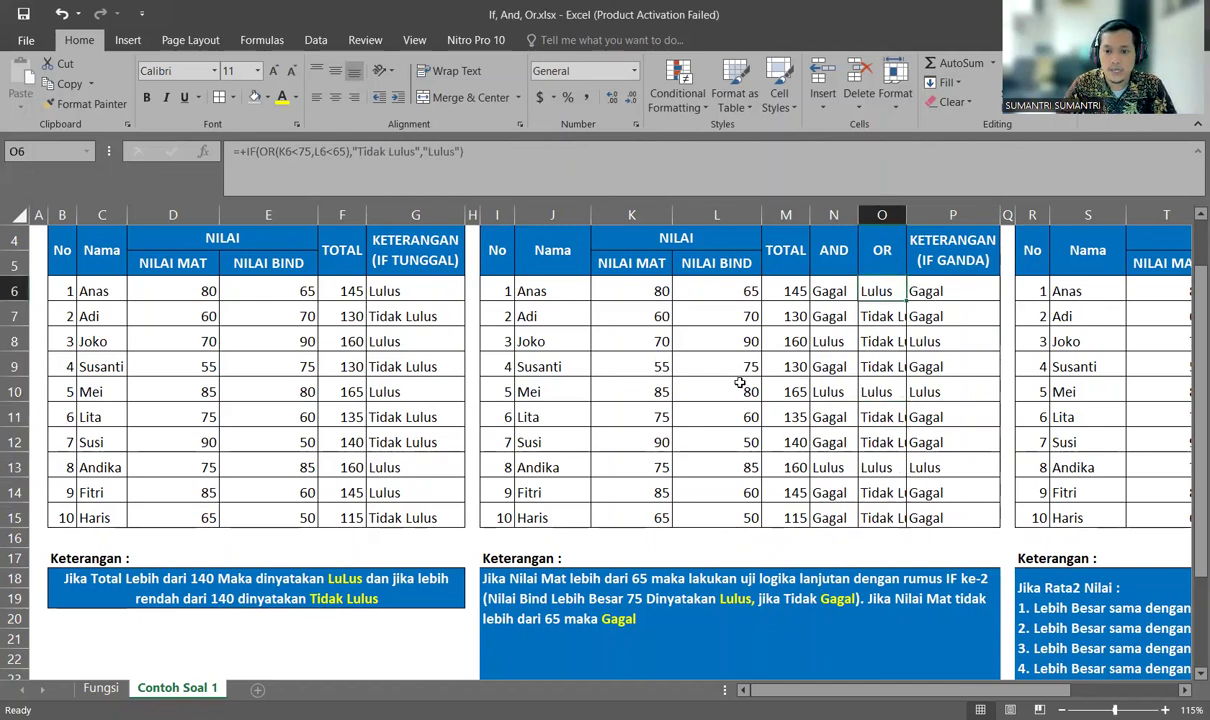
{"action": "scroll", "coordinate": [760, 430], "scroll_direction": "down", "scroll_amount": 1}
{"action": "scroll", "coordinate": [775, 485], "scroll_direction": "up", "scroll_amount": 1}
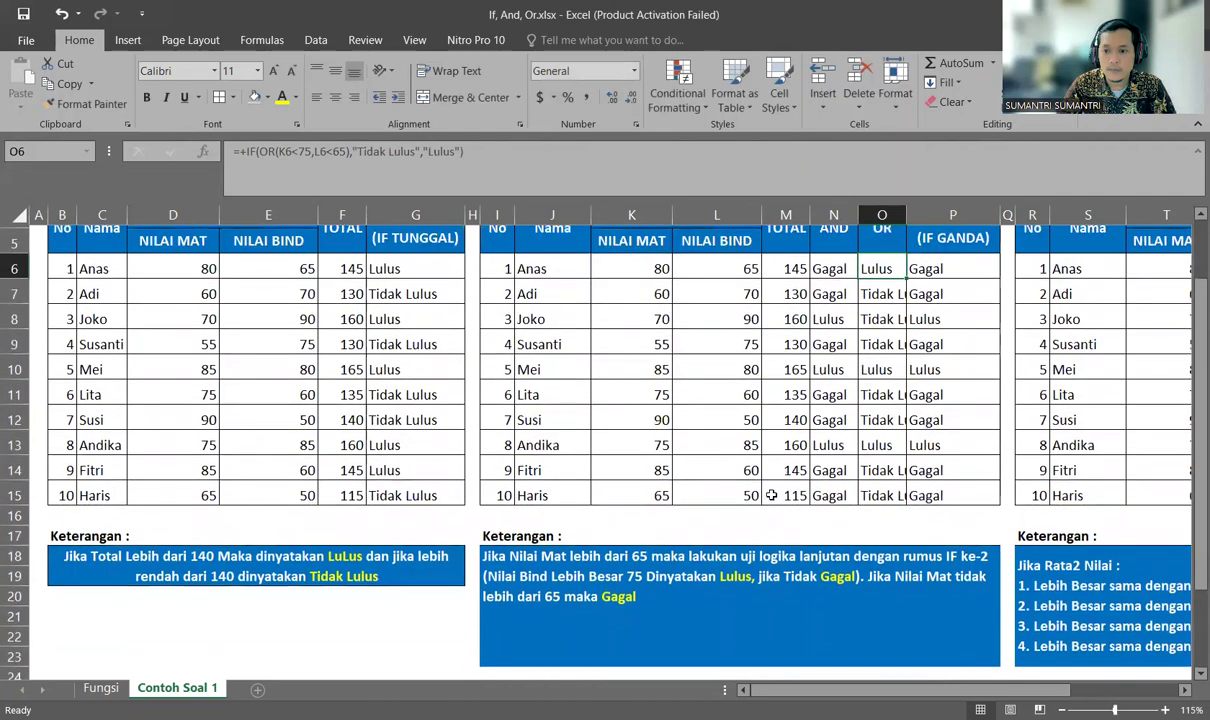
{"action": "scroll", "coordinate": [771, 495], "scroll_direction": "up", "scroll_amount": 1}
{"action": "scroll", "coordinate": [747, 534], "scroll_direction": "down", "scroll_amount": 1}
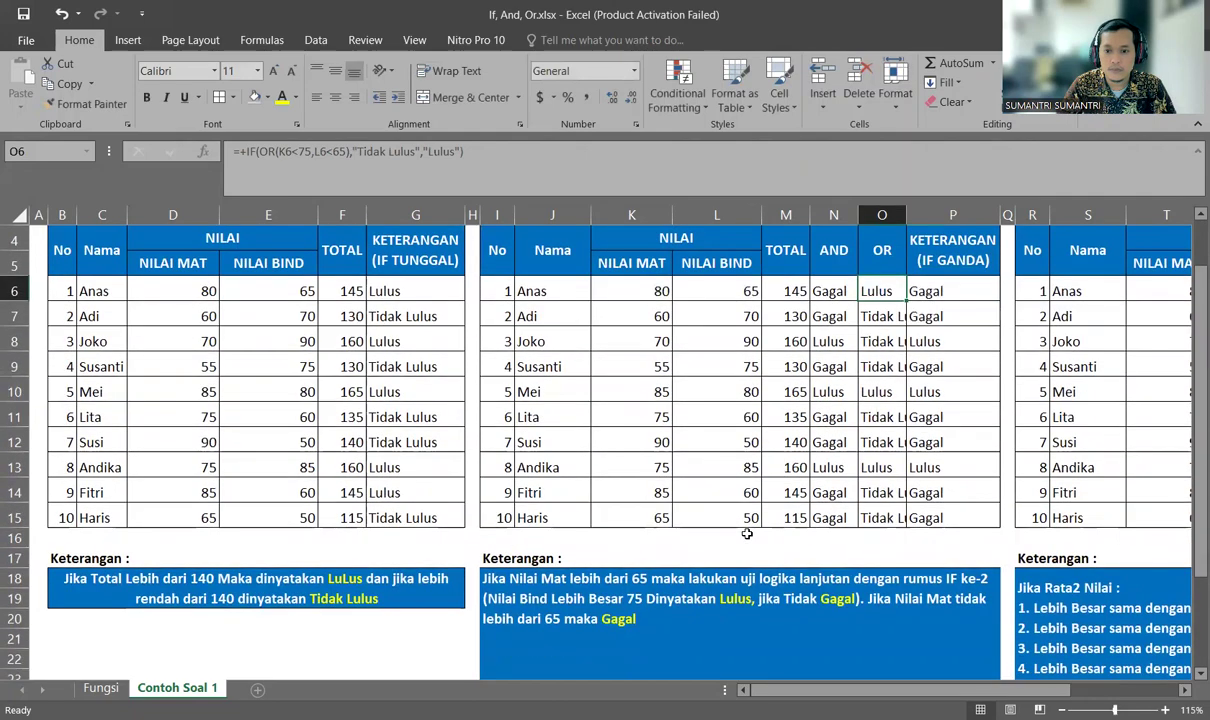
{"action": "scroll", "coordinate": [598, 587], "scroll_direction": "down", "scroll_amount": 1}
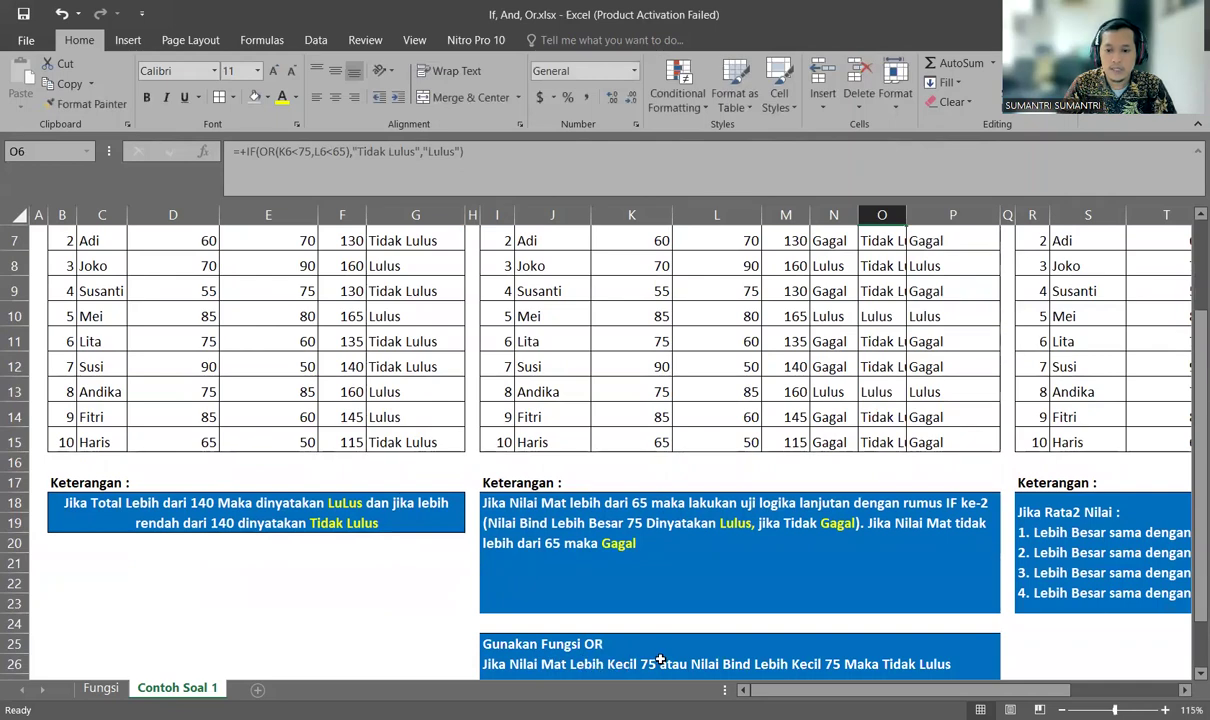
{"action": "scroll", "coordinate": [662, 652], "scroll_direction": "up", "scroll_amount": 1}
- Compare the scores in K6 and L6 with the two OR conditions described in I25
{"action": "left_click", "coordinate": [655, 293]}
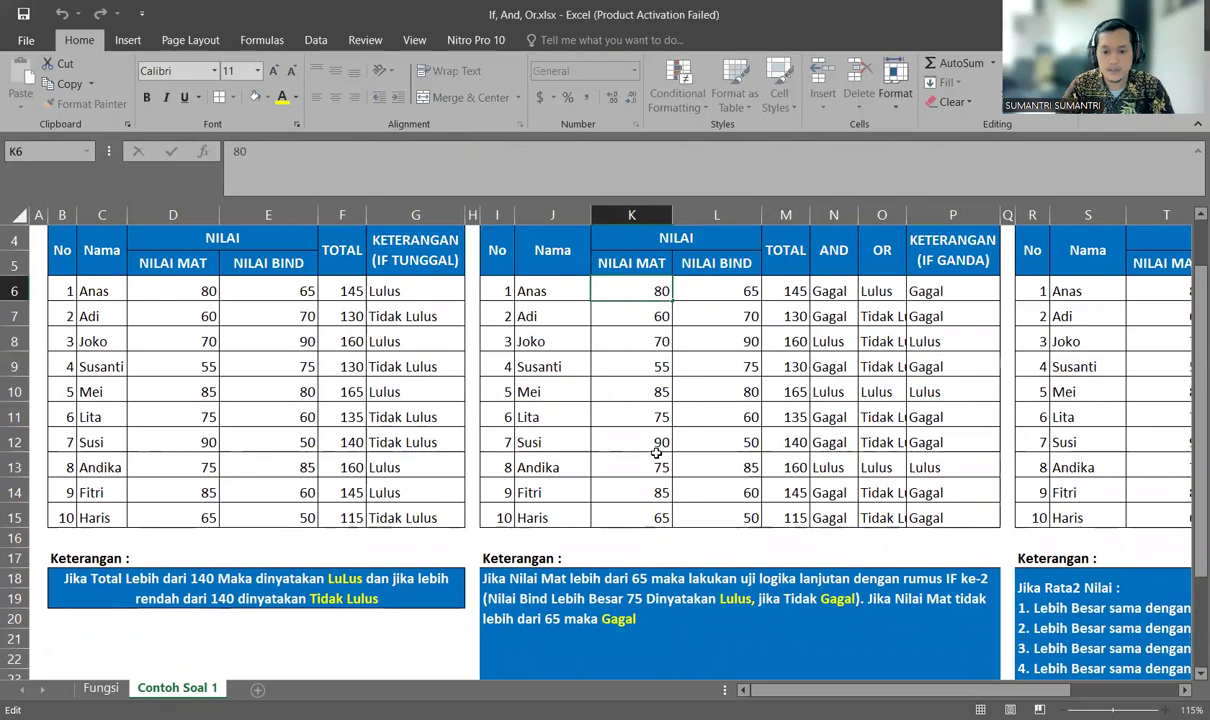
{"action": "scroll", "coordinate": [662, 548], "scroll_direction": "down", "scroll_amount": 2}
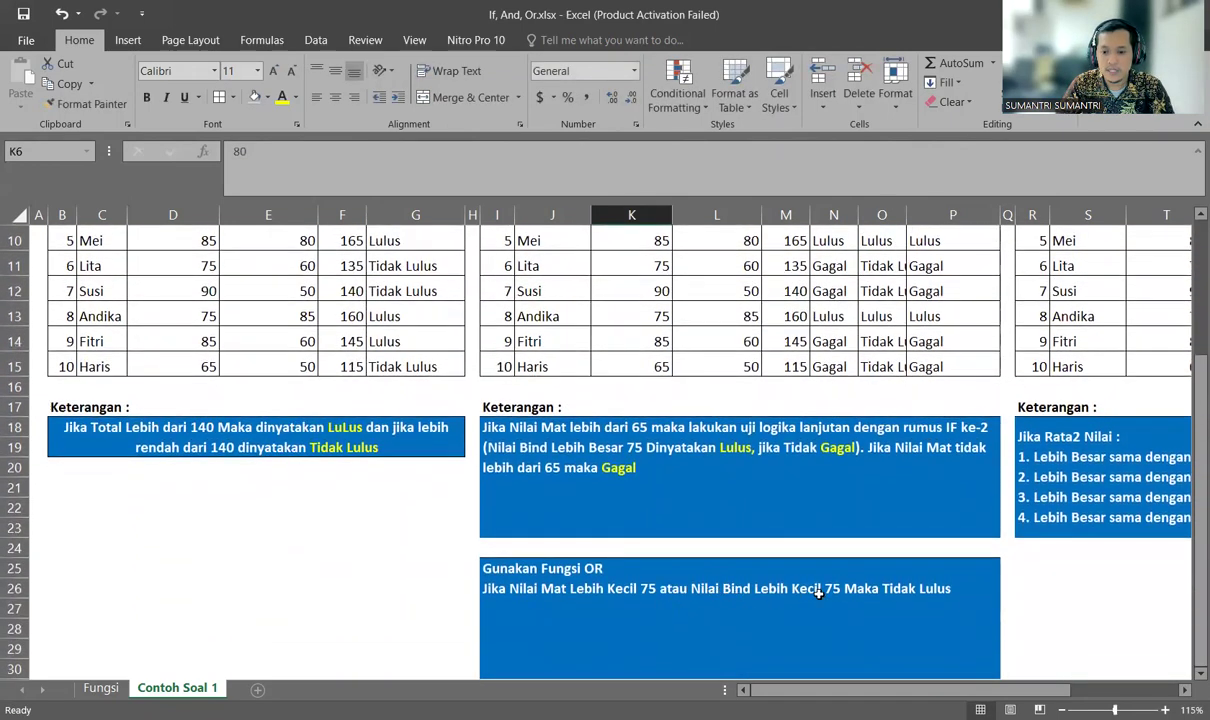
{"action": "scroll", "coordinate": [718, 457], "scroll_direction": "up", "scroll_amount": 1}
{"action": "scroll", "coordinate": [710, 420], "scroll_direction": "up", "scroll_amount": 3}
{"action": "left_click", "coordinate": [705, 283]}
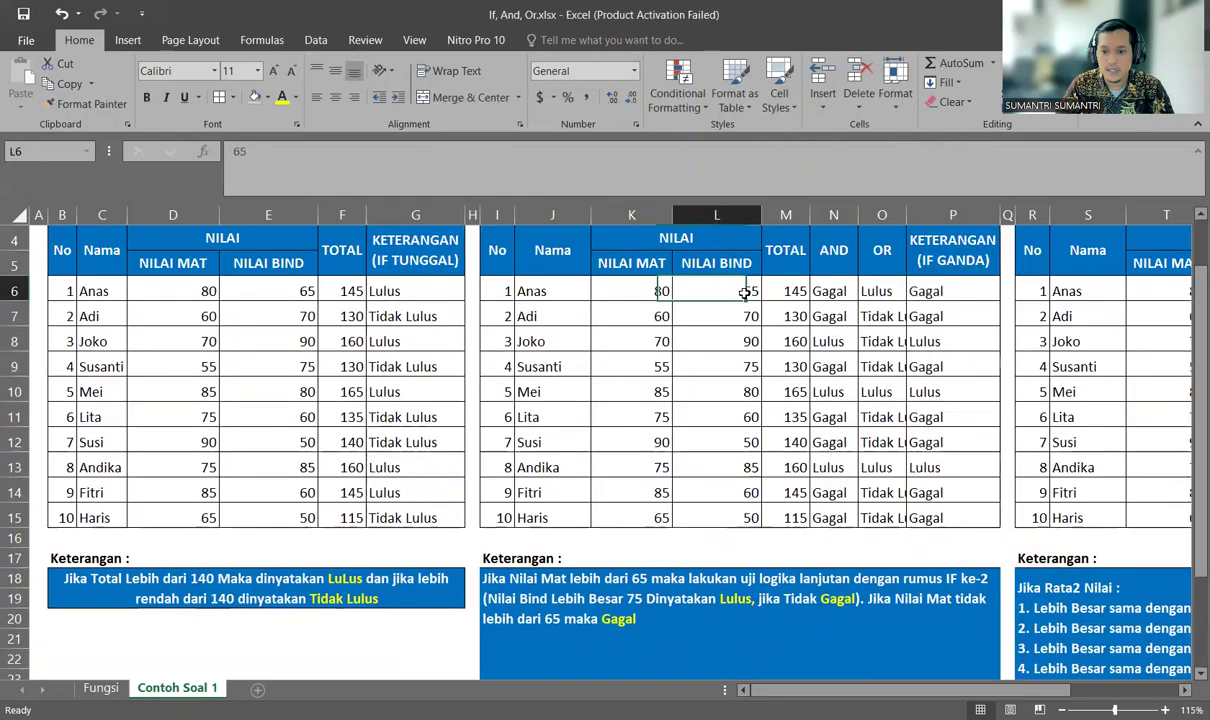
- Recheck the IF-OR formula in O6 against the score in K6 and the OR task text in I25
{"action": "scroll", "coordinate": [705, 290], "scroll_direction": "down", "scroll_amount": 2}
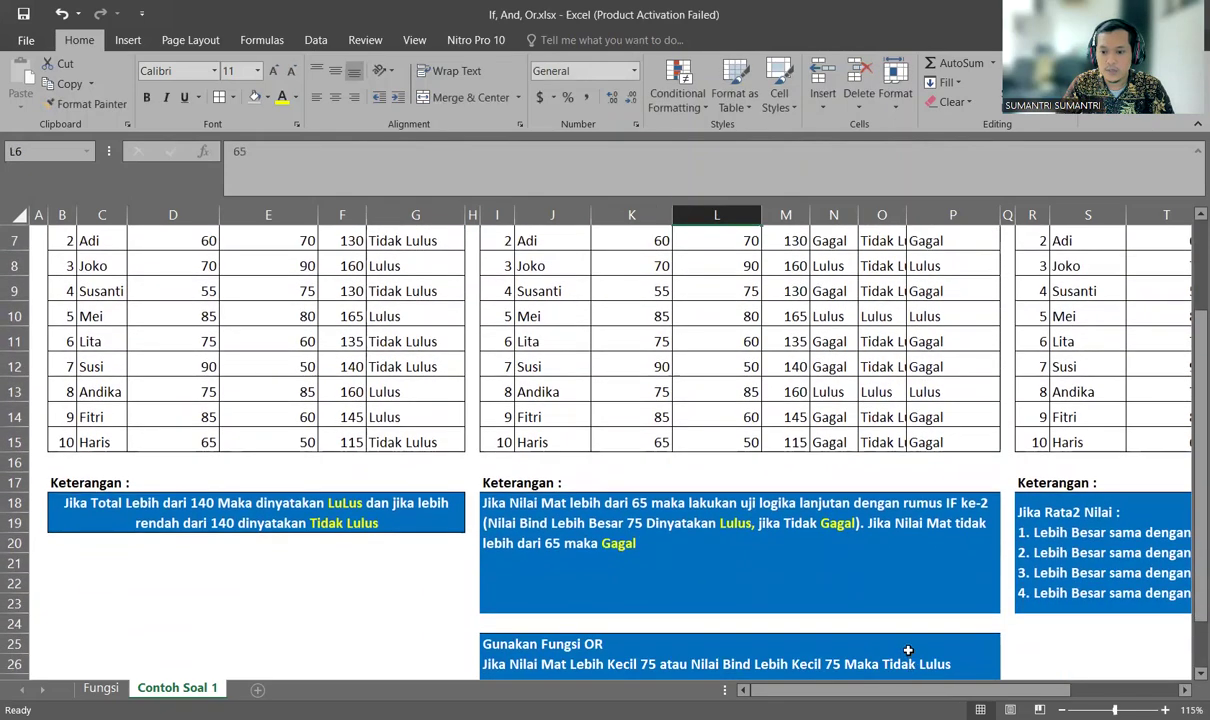
{"action": "scroll", "coordinate": [740, 490], "scroll_direction": "up", "scroll_amount": 1}
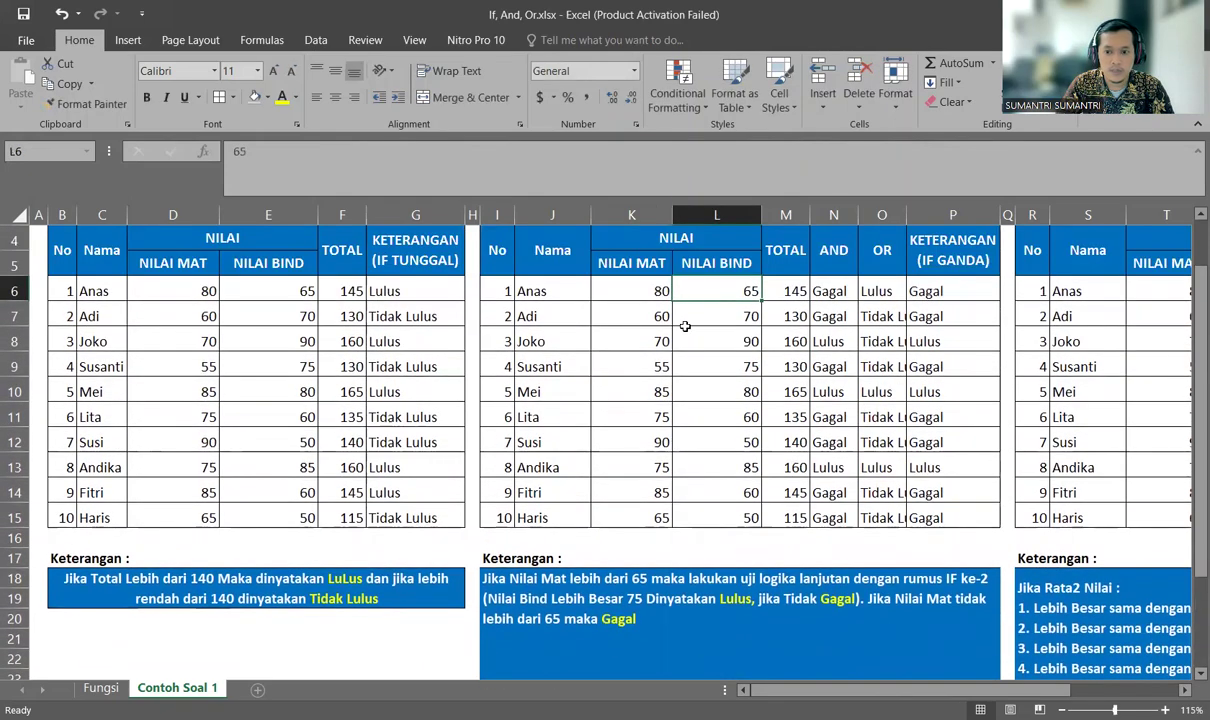
{"action": "left_click", "coordinate": [656, 289]}
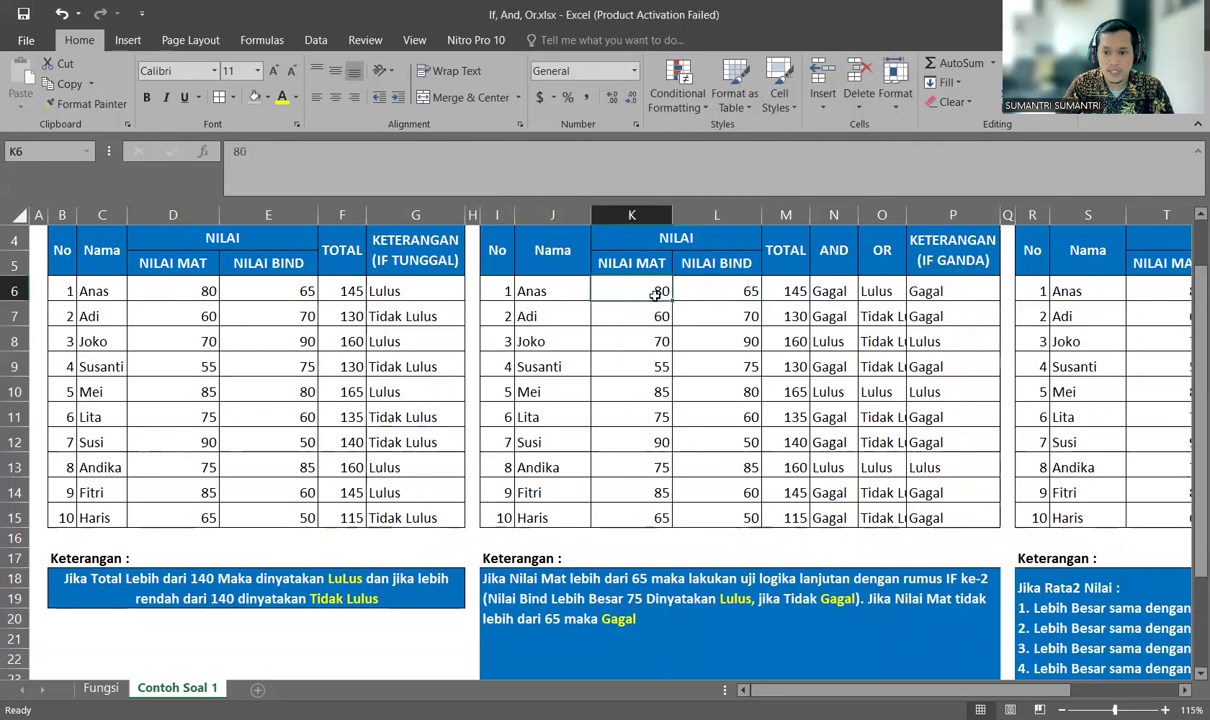
{"action": "left_click", "coordinate": [877, 291]}
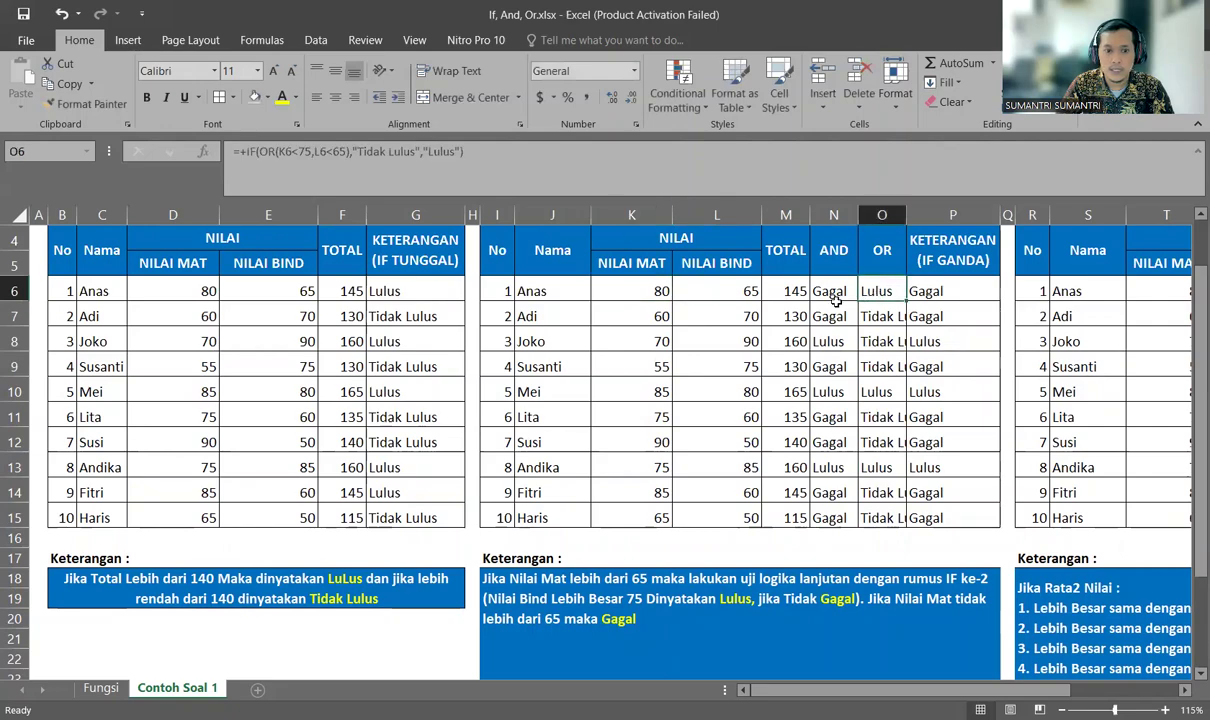
{"action": "left_click", "coordinate": [423, 193]}
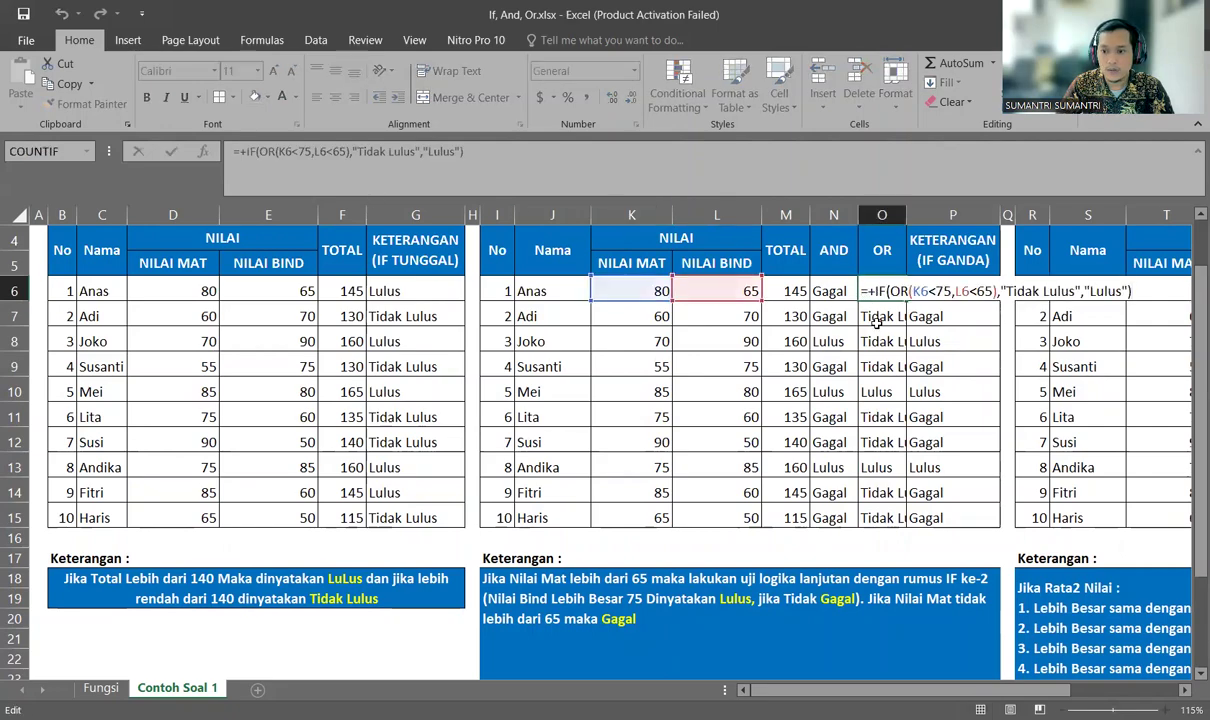
{"action": "key", "text": "Escape"}
{"action": "scroll", "coordinate": [860, 410], "scroll_direction": "down", "scroll_amount": 1}
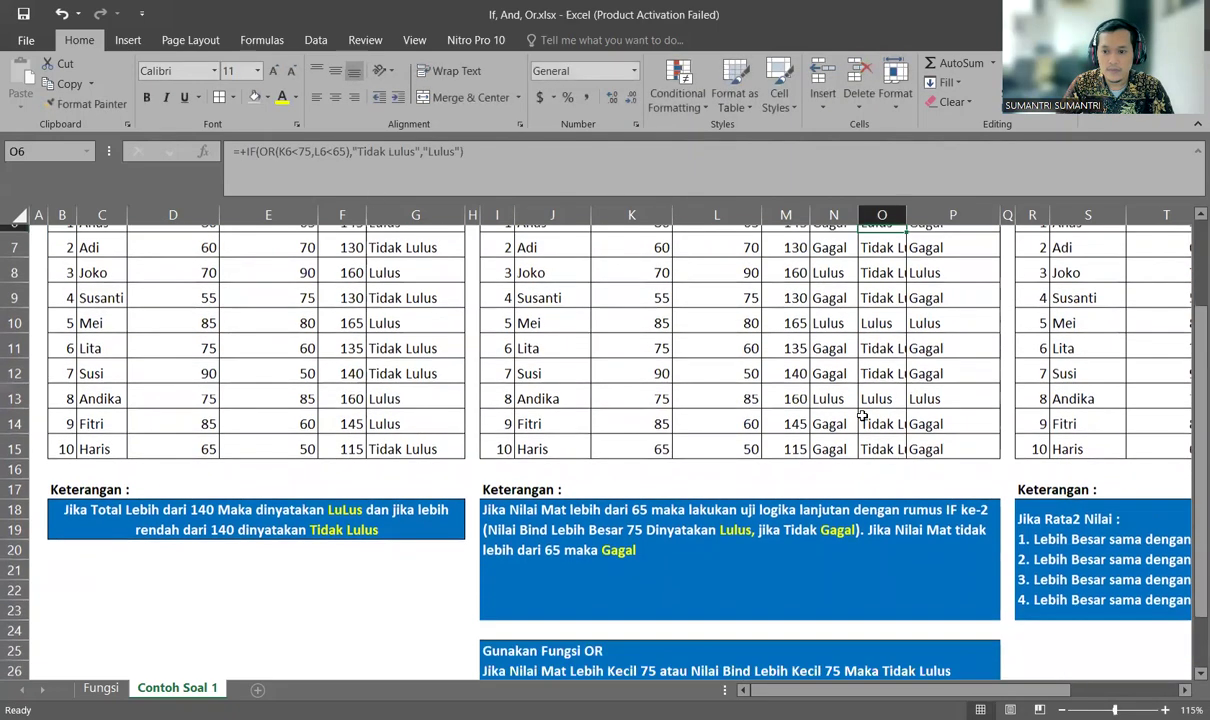
{"action": "scroll", "coordinate": [860, 410], "scroll_direction": "up", "scroll_amount": 2}
{"action": "scroll", "coordinate": [858, 420], "scroll_direction": "down", "scroll_amount": 3}
{"action": "scroll", "coordinate": [855, 444], "scroll_direction": "up", "scroll_amount": 3}
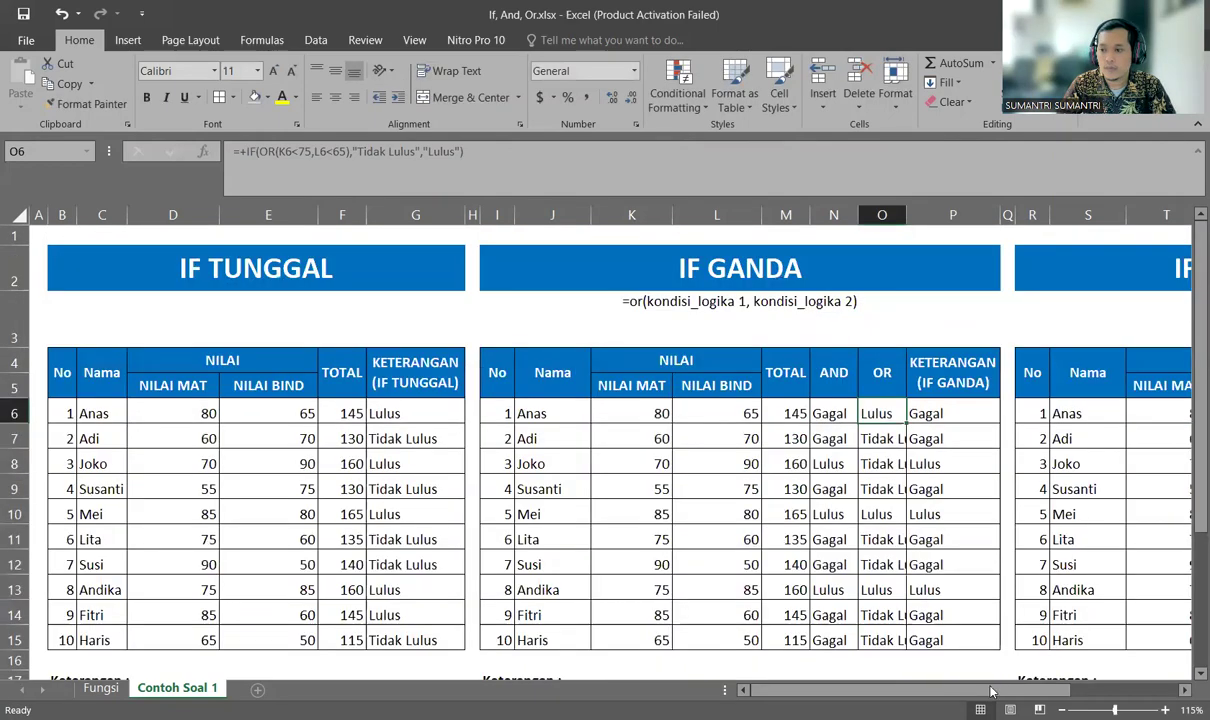
- Clear the OR syntax note beneath the IF GANDA title, with the IF BERTINGKAT table in view
{"action": "left_click_drag", "start_coordinate": [993, 693], "coordinate": [1101, 693]}
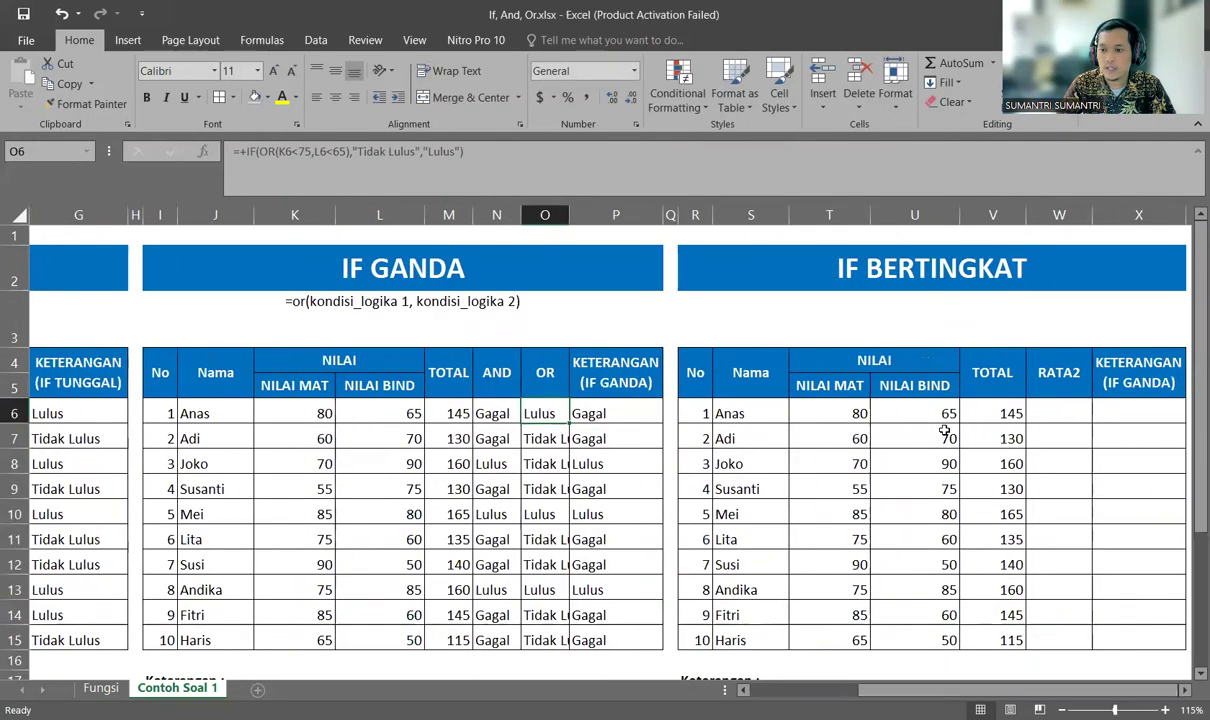
{"action": "left_click", "coordinate": [900, 270]}
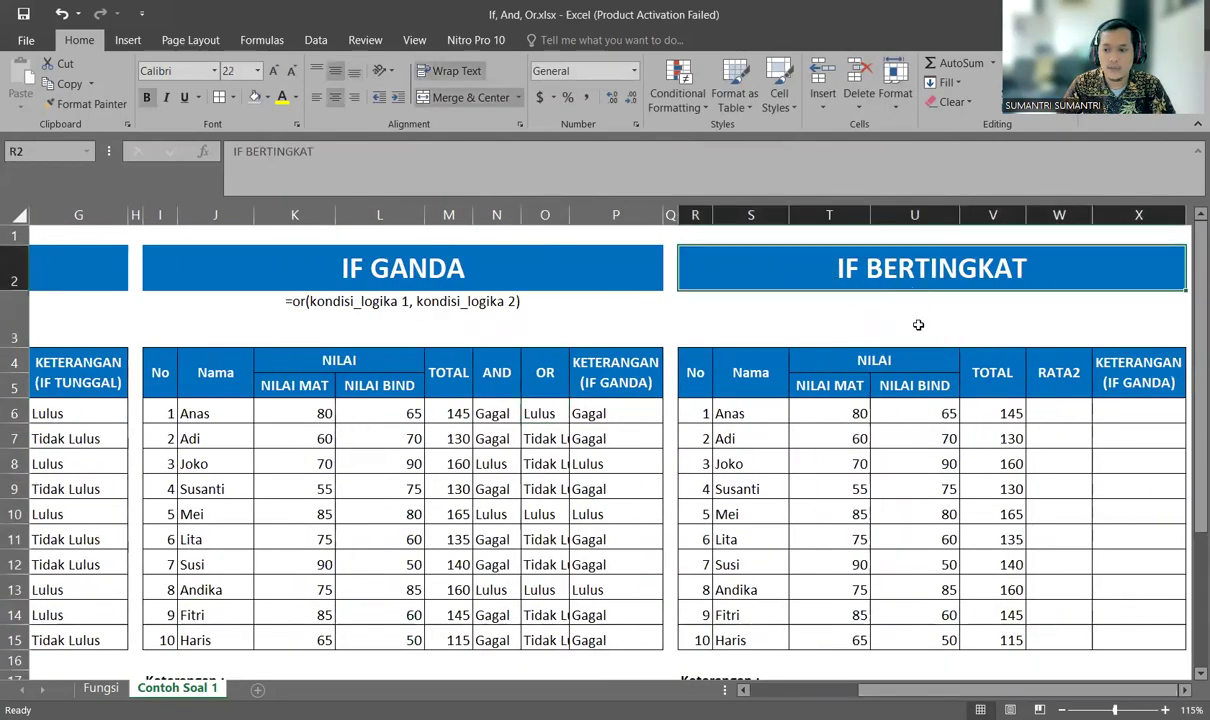
{"action": "left_click", "coordinate": [1183, 693]}
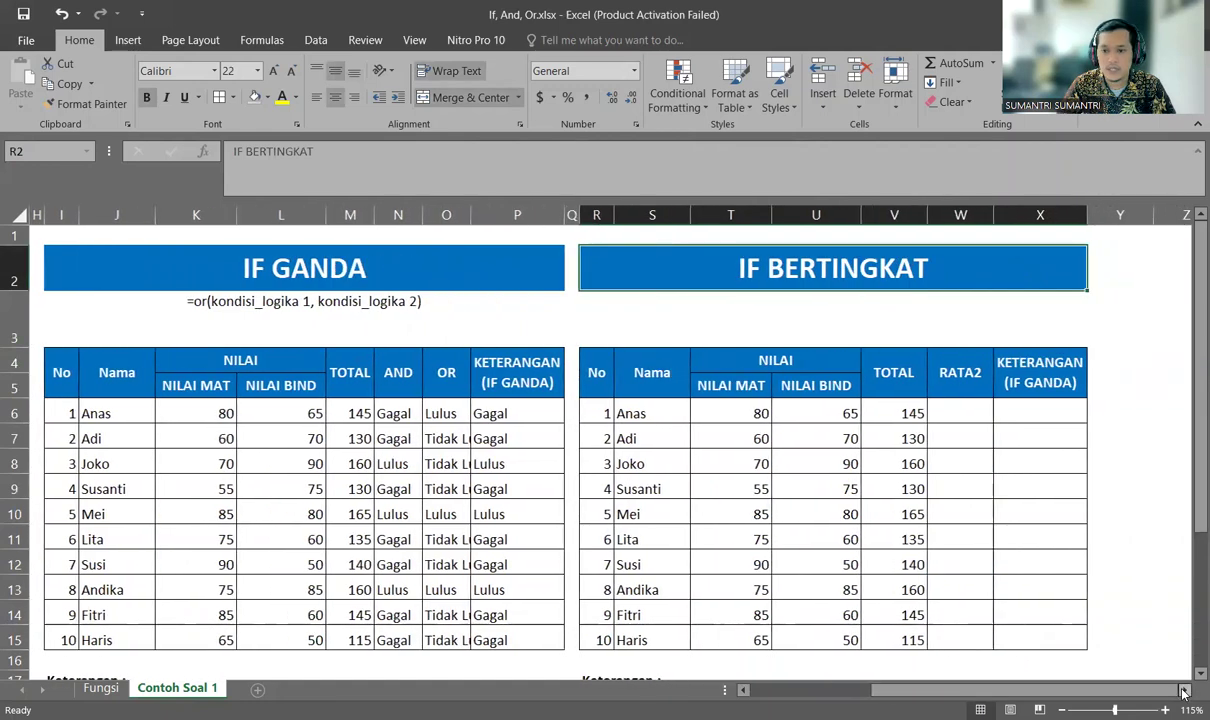
{"action": "left_click", "coordinate": [241, 312]}
{"action": "key", "text": "Delete"}
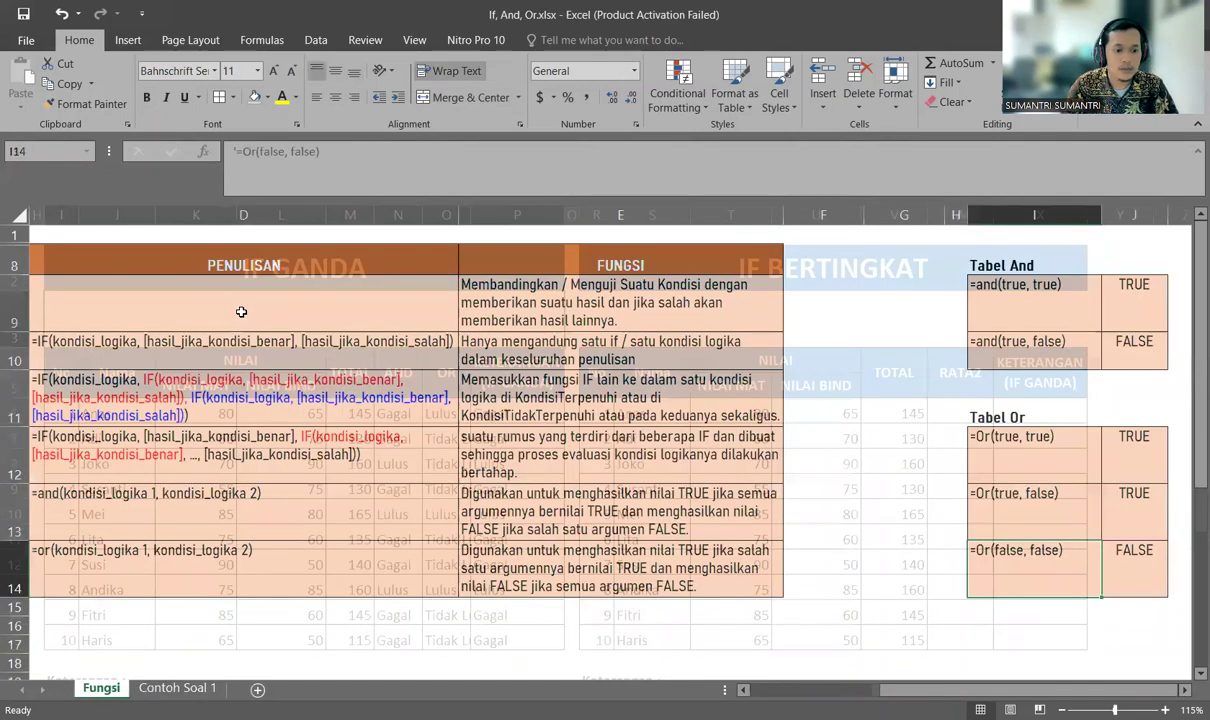
- Copy the IF BERTINGKAT syntax text from D12 on the Fungsi sheet and return to Contoh Soal 1
{"action": "key", "text": "Left"}
{"action": "key", "text": "Left"}
{"action": "key", "text": "Left"}
{"action": "key", "text": "Left"}
{"action": "key", "text": "Left"}
{"action": "key", "text": "Left"}
{"action": "key", "text": "Up"}
{"action": "key", "text": "Up"}
{"action": "key", "text": "Right"}
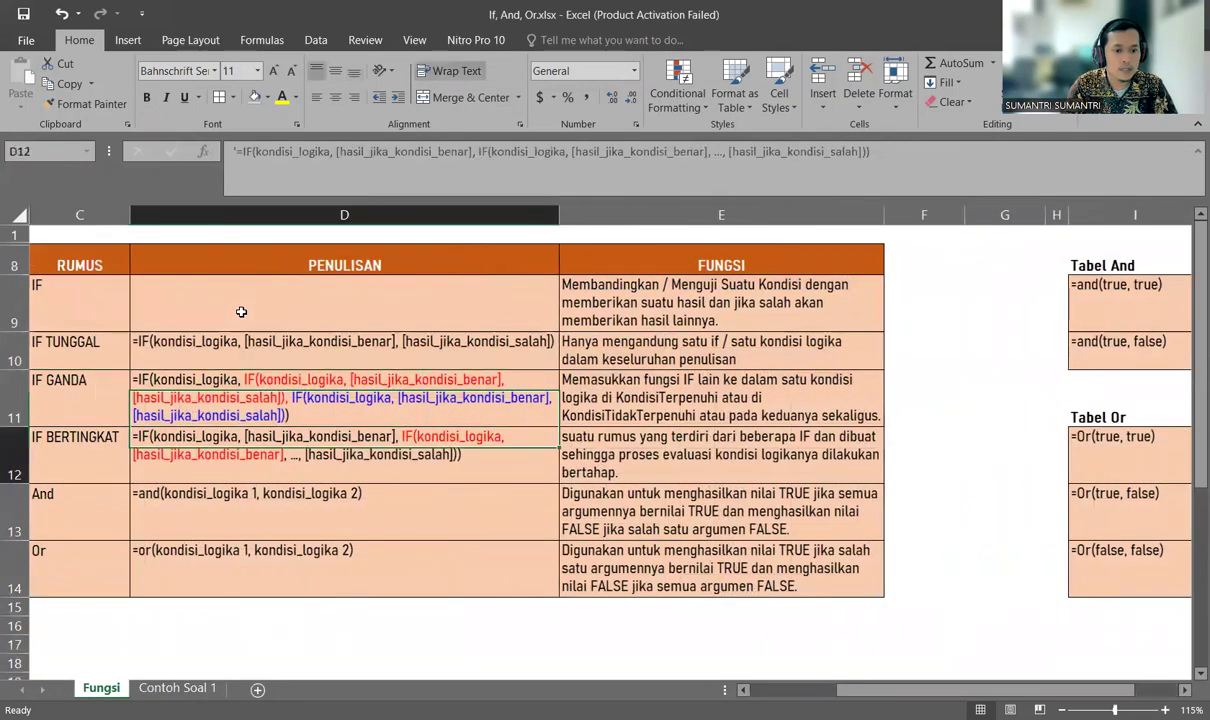
{"action": "key", "text": "F2"}
{"action": "key", "text": "shift+Home"}
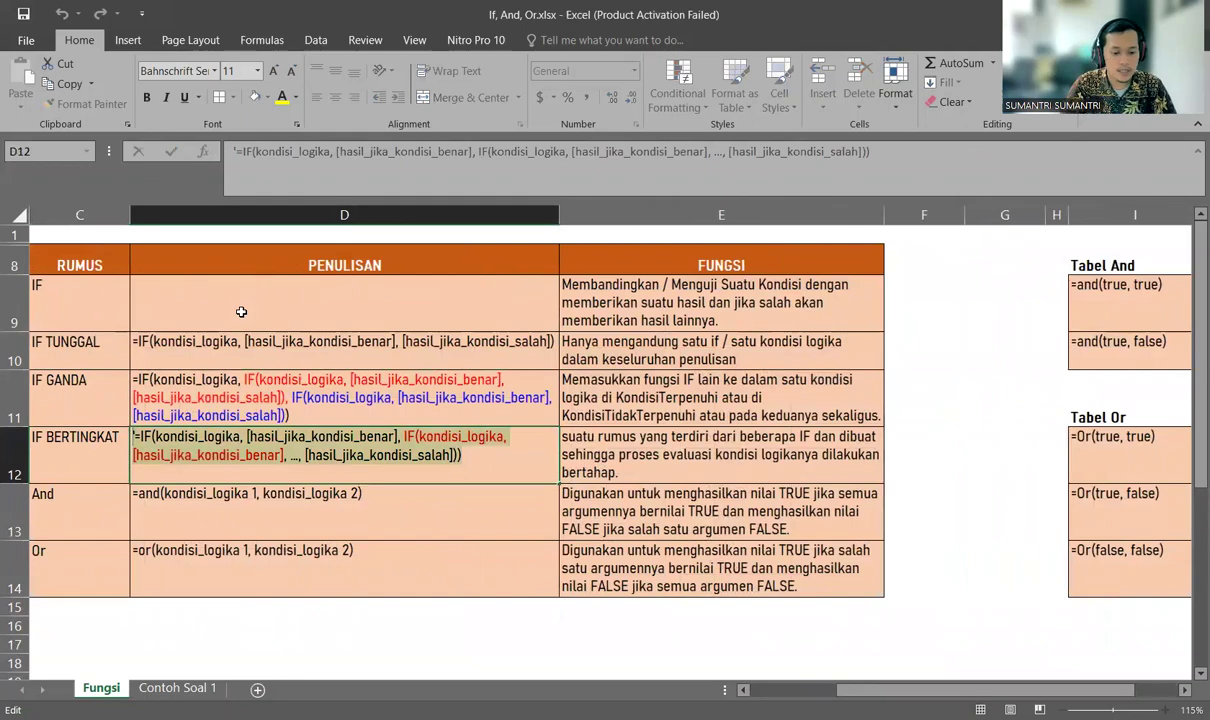
{"action": "key", "text": "Escape"}
{"action": "key", "text": "ctrl+Page_Down"}
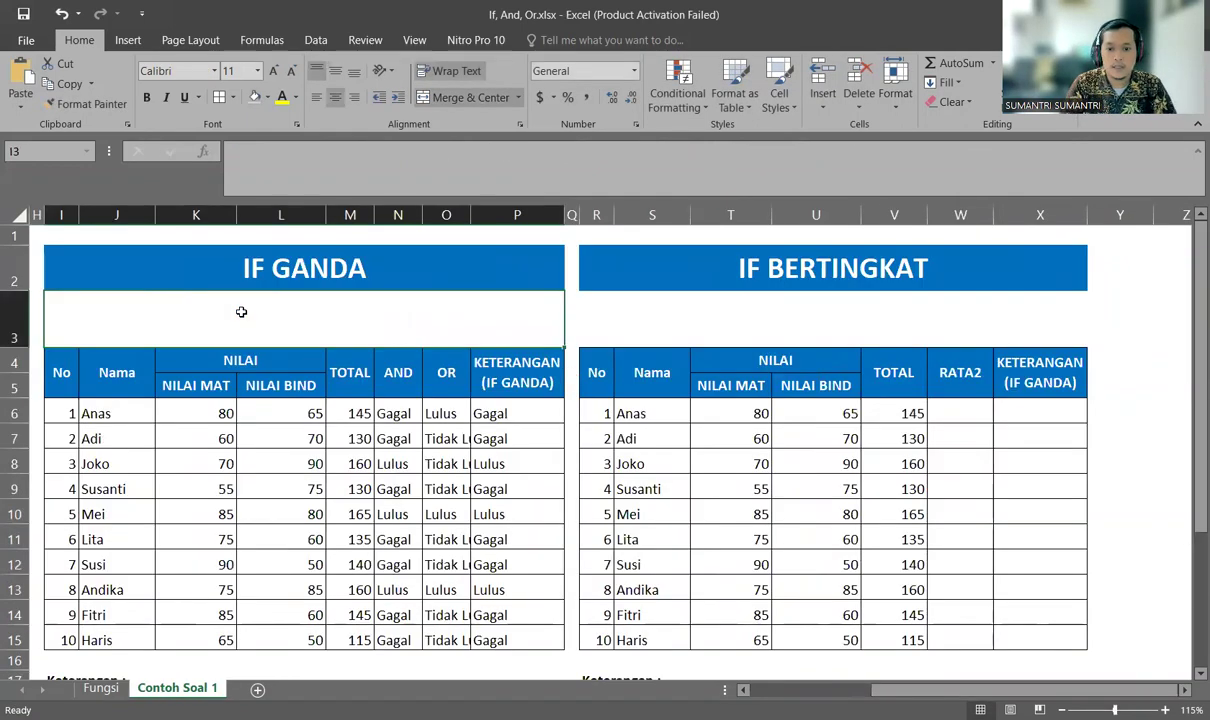
- Merge and center the empty cells R3 to X3 beneath the IF BERTINGKAT title
{"action": "left_click", "coordinate": [698, 316]}
{"action": "key", "text": "F2"}
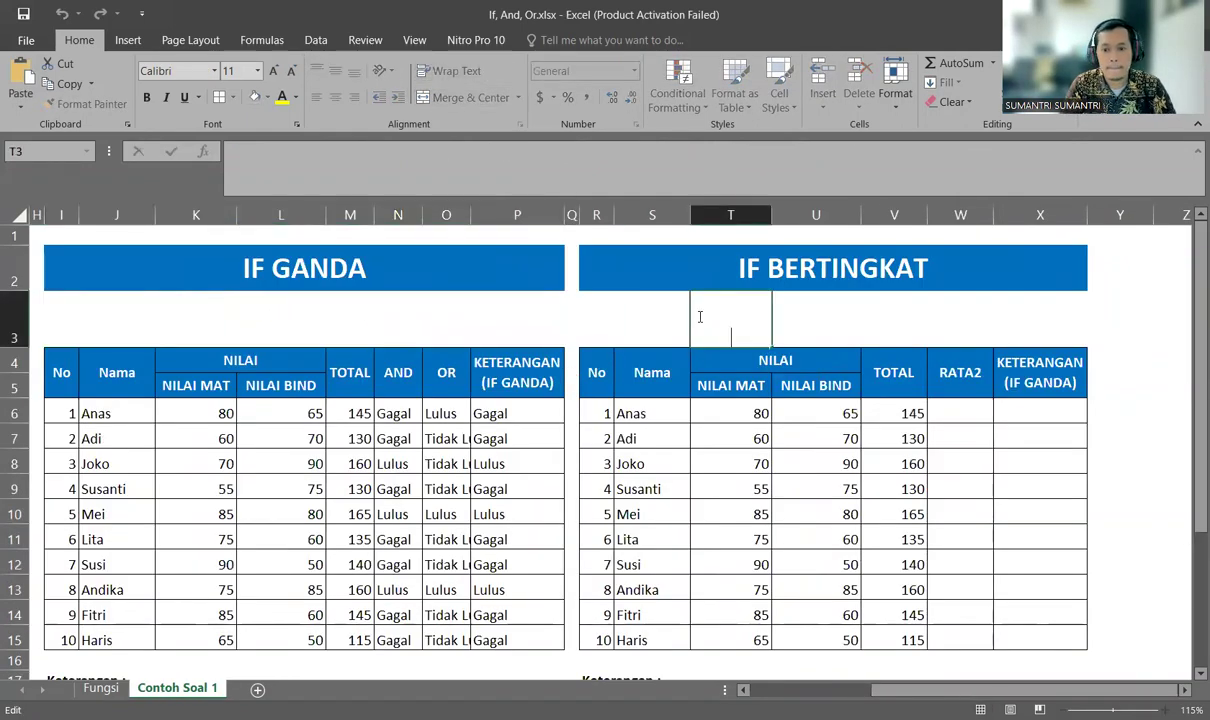
{"action": "key", "text": "Escape"}
{"action": "key", "text": "Left"}
{"action": "key", "text": "Left"}
{"action": "key", "text": "shift+Right"}
{"action": "key", "text": "shift+Right"}
{"action": "key", "text": "shift+Right"}
{"action": "key", "text": "shift+Right"}
{"action": "key", "text": "shift+Right"}
{"action": "key", "text": "shift+Right"}
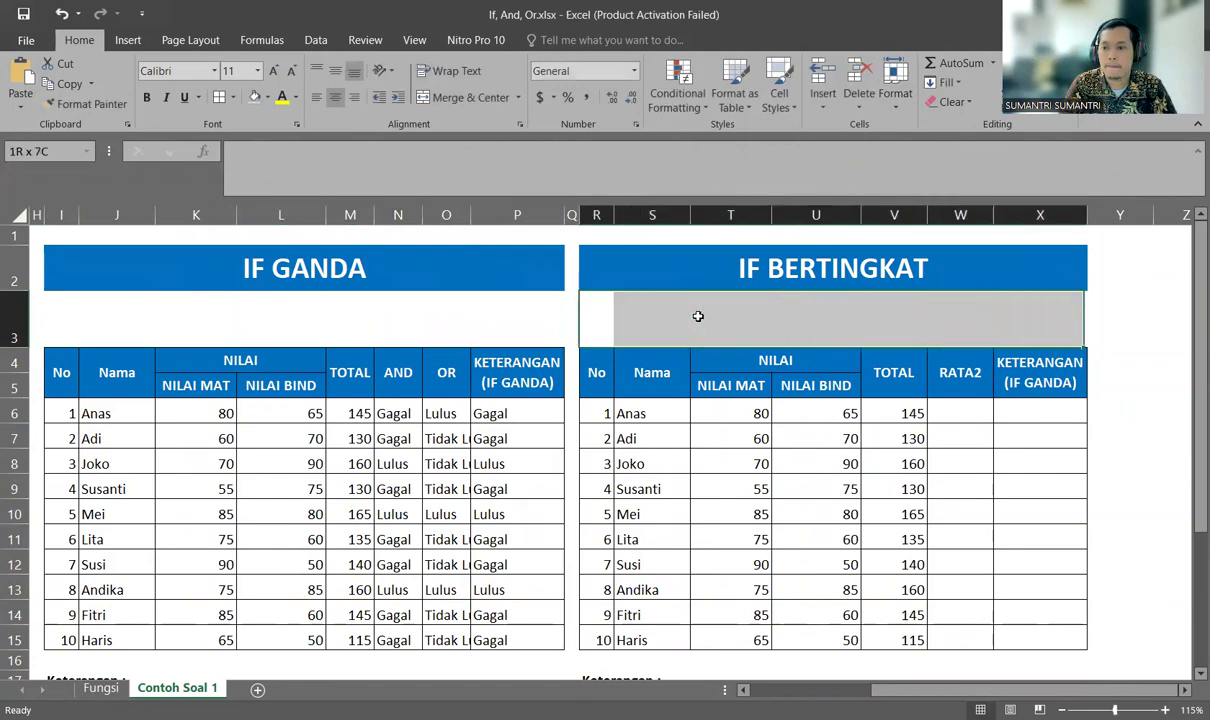
{"action": "left_click", "coordinate": [474, 100]}
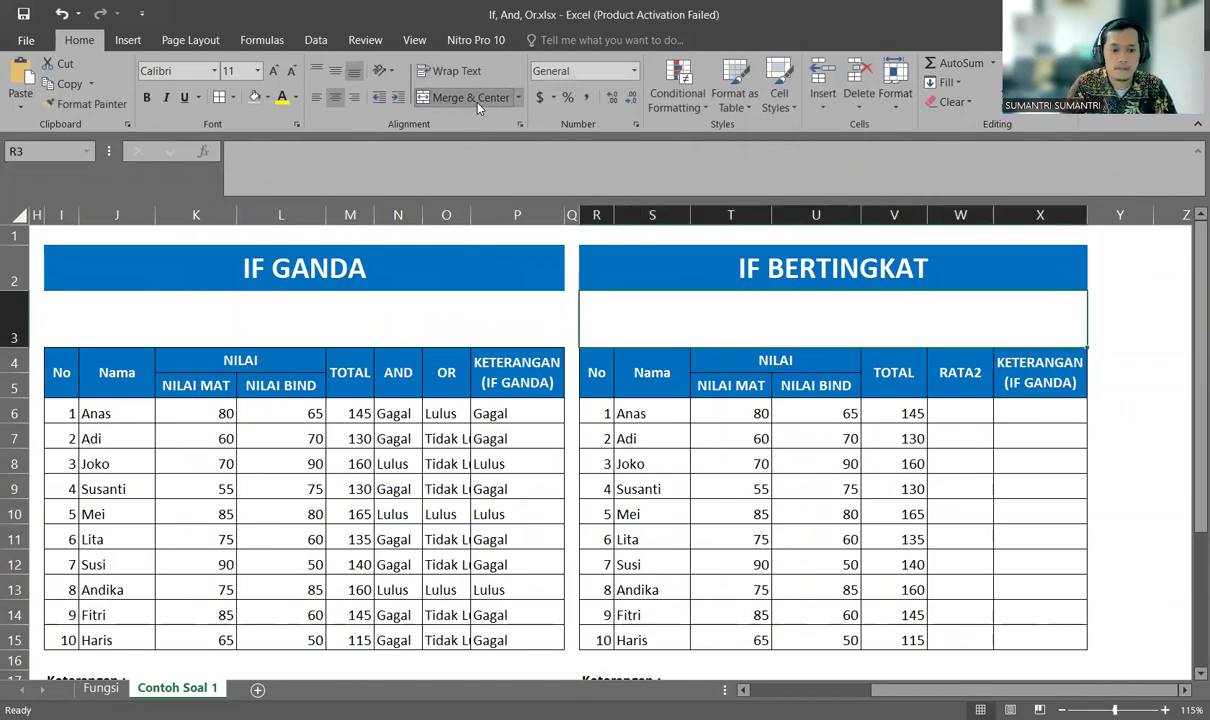
- Copy the IF BERTINGKAT syntax text from D12 on the Fungsi sheet into merged cell R3 on Contoh Soal 1
{"action": "key", "text": "ctrl+Page_Up"}
{"action": "key", "text": "Up"}
{"action": "key", "text": "Down"}
{"action": "key", "text": "Down"}
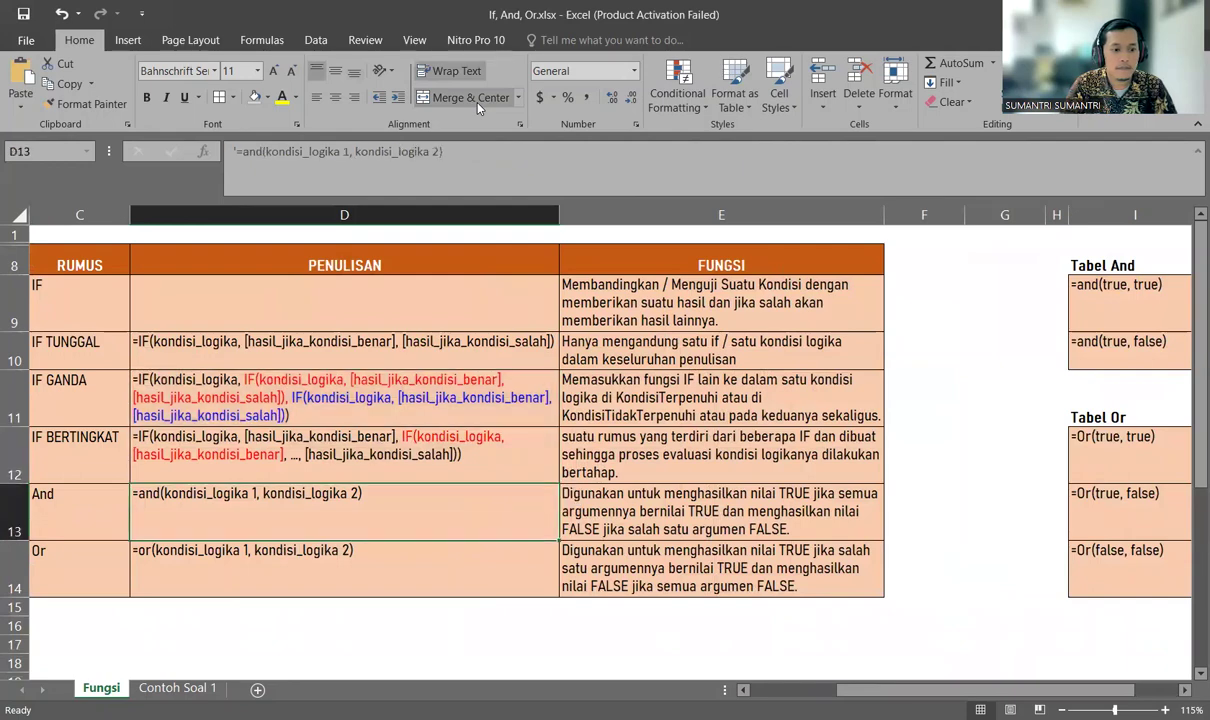
{"action": "key", "text": "Up"}
{"action": "key", "text": "F2"}
{"action": "key", "text": "shift+Home"}
{"action": "key", "text": "shift+Up"}
{"action": "key", "text": "ctrl+c"}
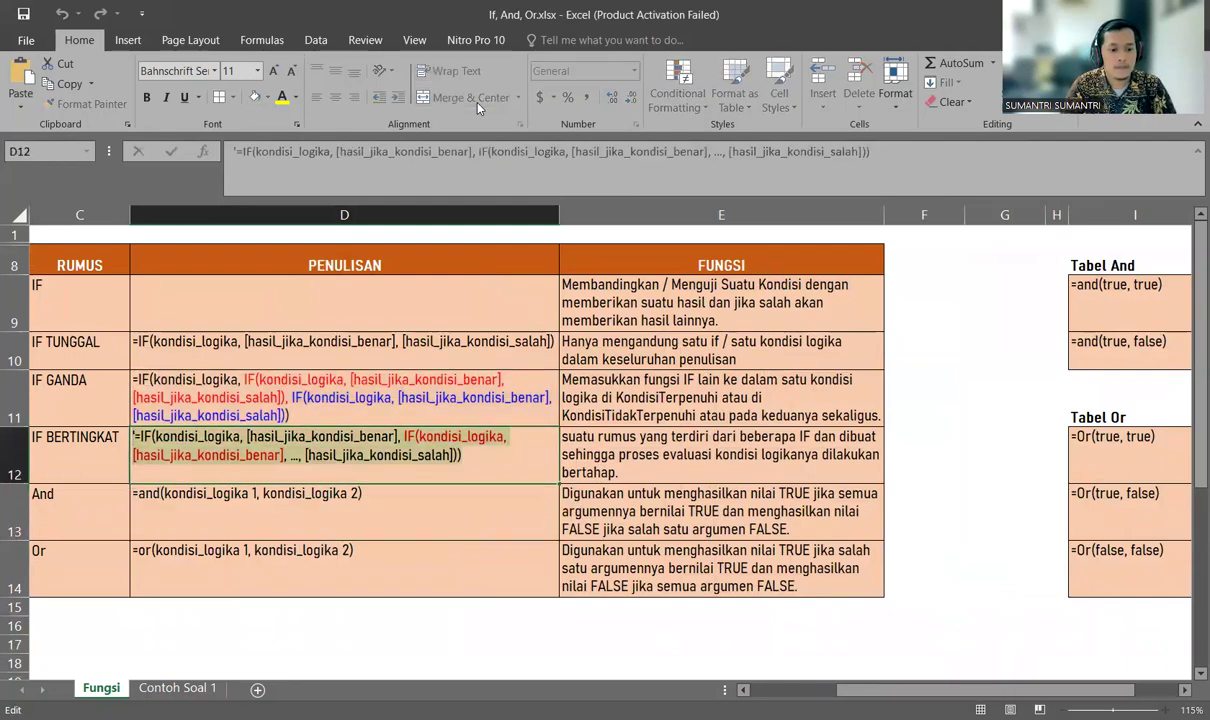
{"action": "key", "text": "Escape"}
{"action": "key", "text": "ctrl+Page_Down"}
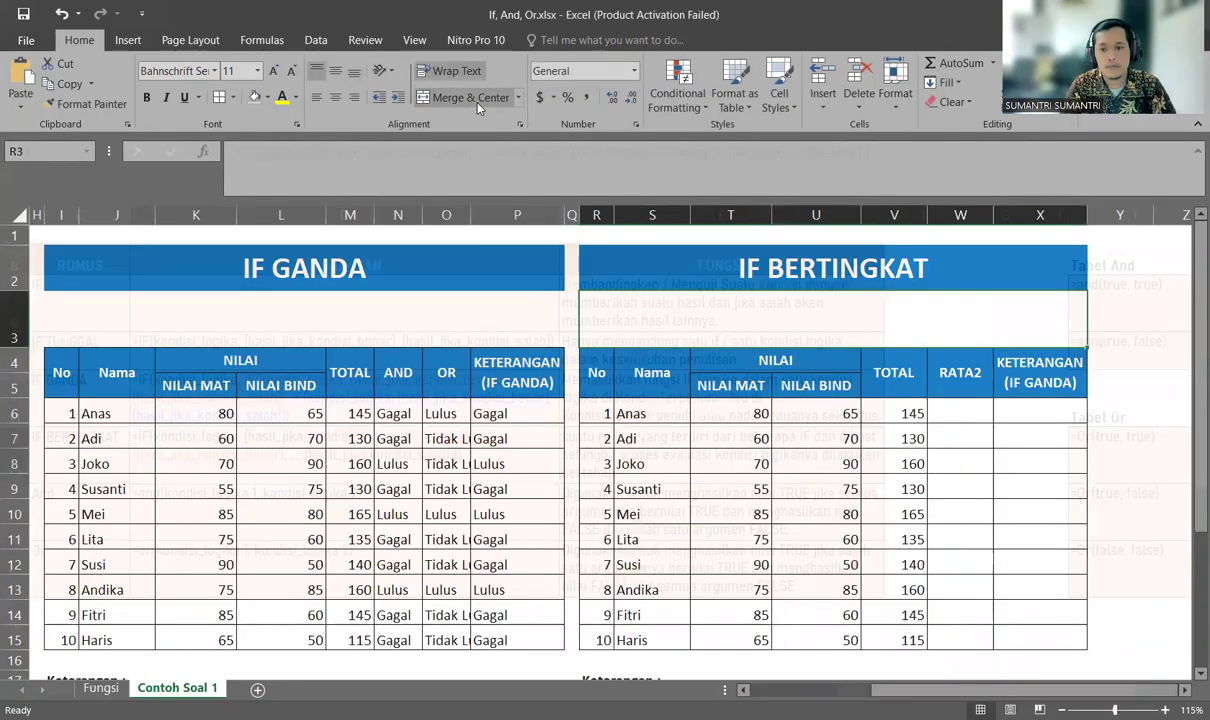
{"action": "key", "text": "ctrl+v"}
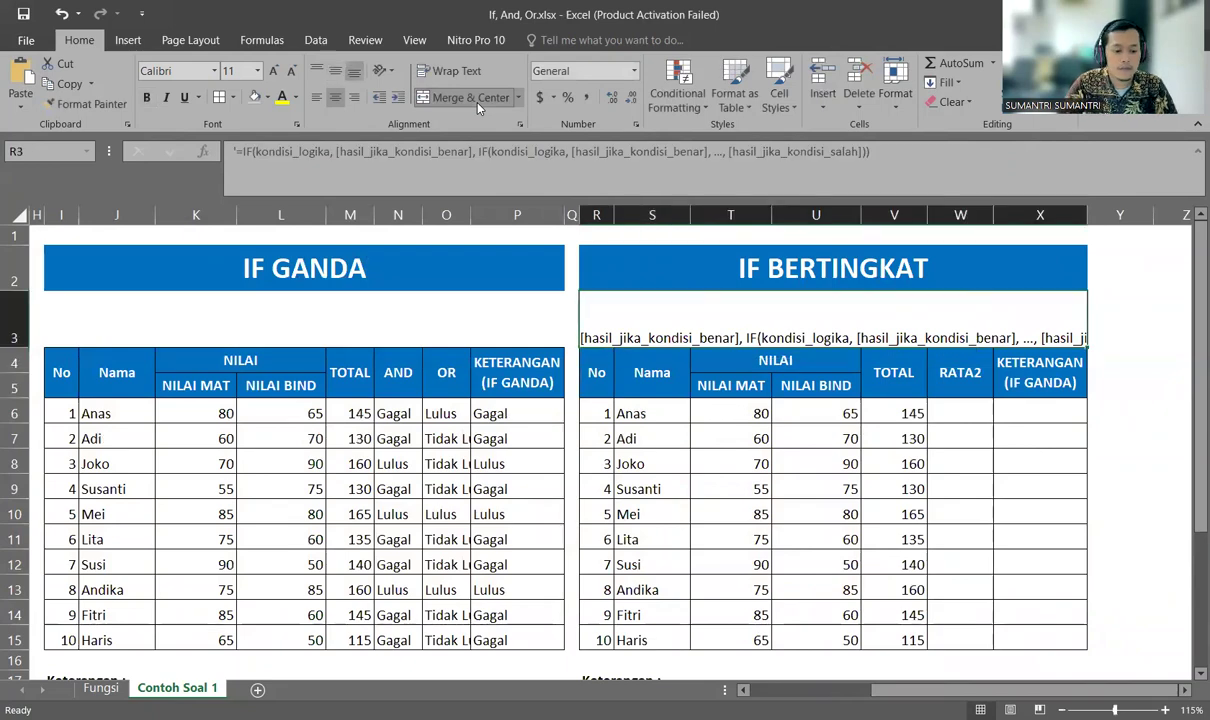
- Format the syntax note in R3 with wrapped text and Top vertical alignment
{"action": "key", "text": "ctrl+1"}
{"action": "left_click", "coordinate": [366, 418]}
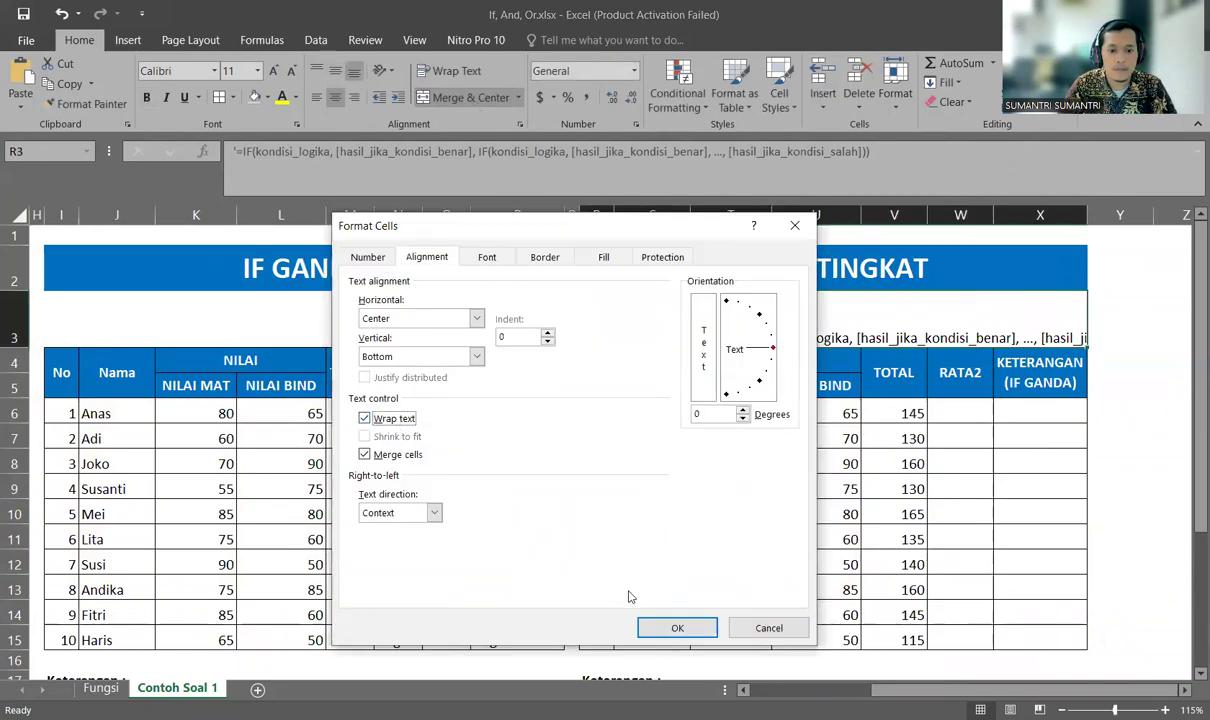
{"action": "left_click", "coordinate": [399, 357]}
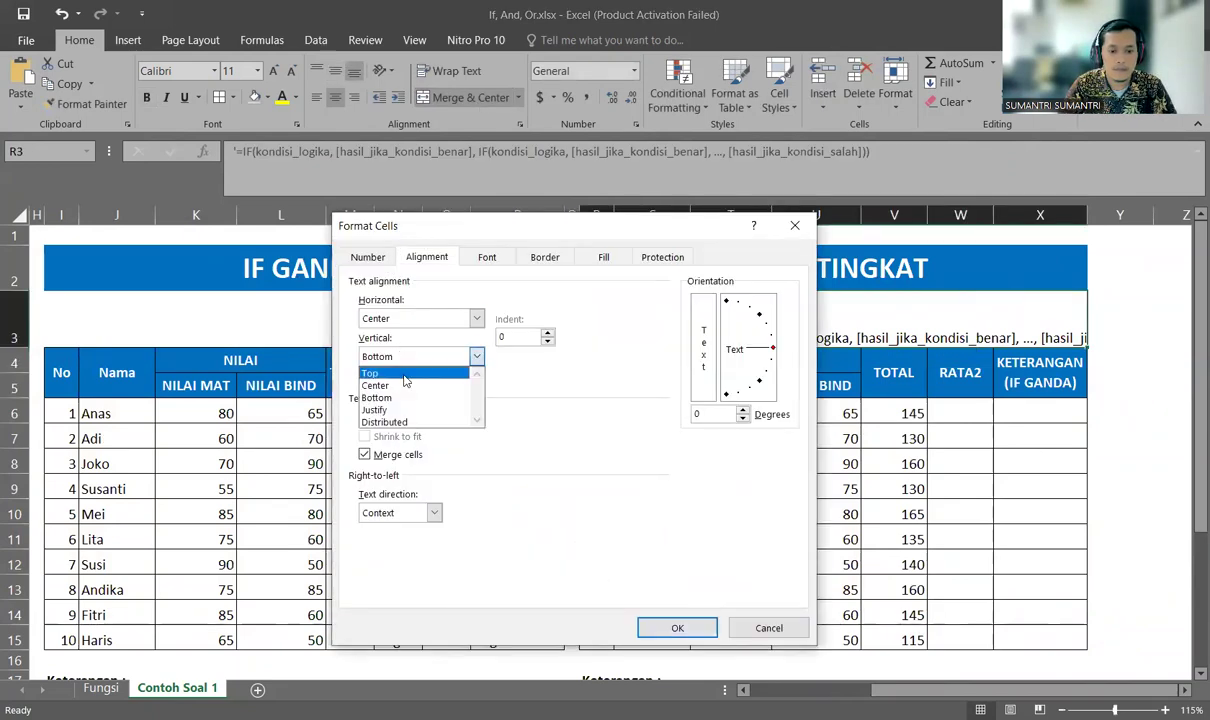
{"action": "left_click", "coordinate": [400, 368]}
{"action": "left_click", "coordinate": [677, 627]}
- Read the Rata2 grading criteria in R18 for the IF BERTINGKAT table
{"action": "left_click", "coordinate": [894, 463]}
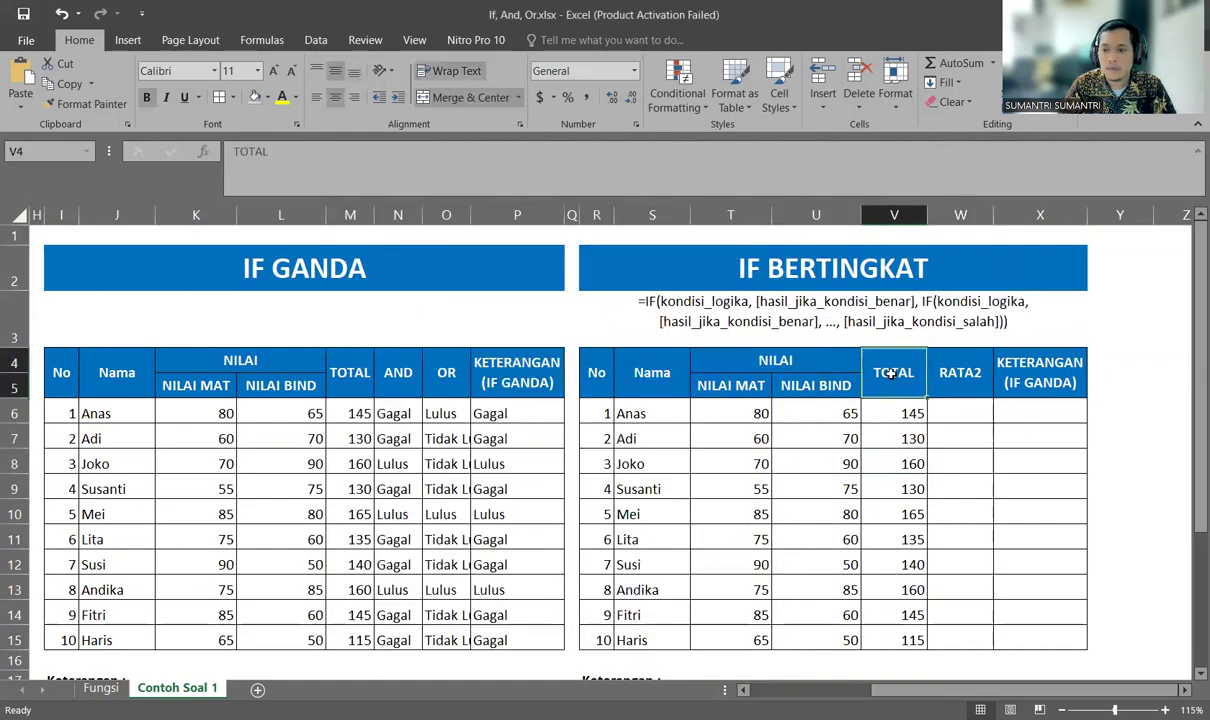
{"action": "left_click", "coordinate": [954, 405]}
{"action": "scroll", "coordinate": [962, 400], "scroll_direction": "down", "scroll_amount": 2}
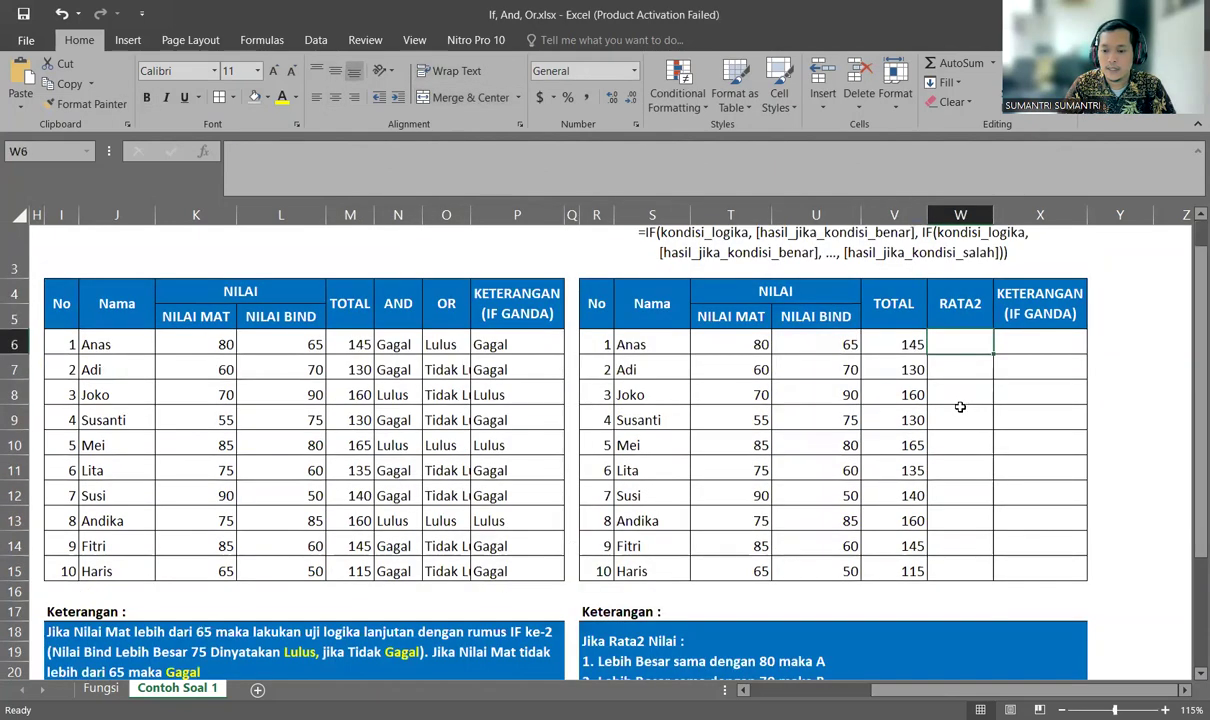
{"action": "scroll", "coordinate": [637, 600], "scroll_direction": "down", "scroll_amount": 1}
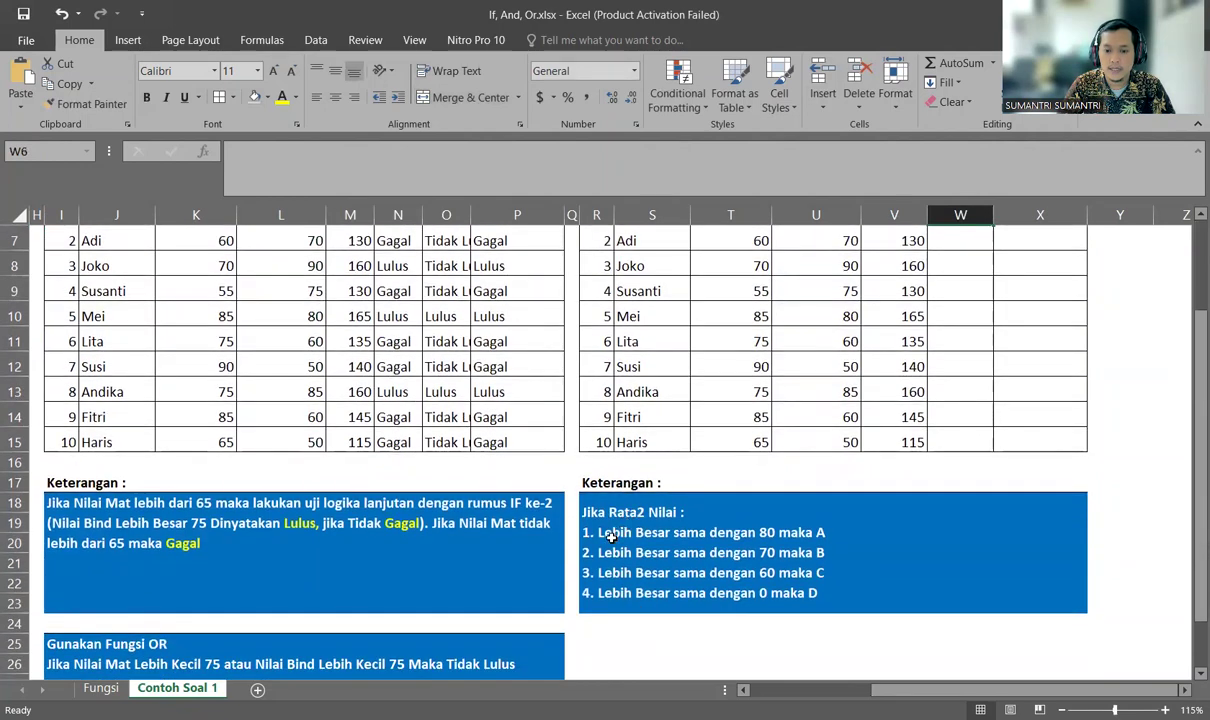
{"action": "left_click", "coordinate": [612, 537]}
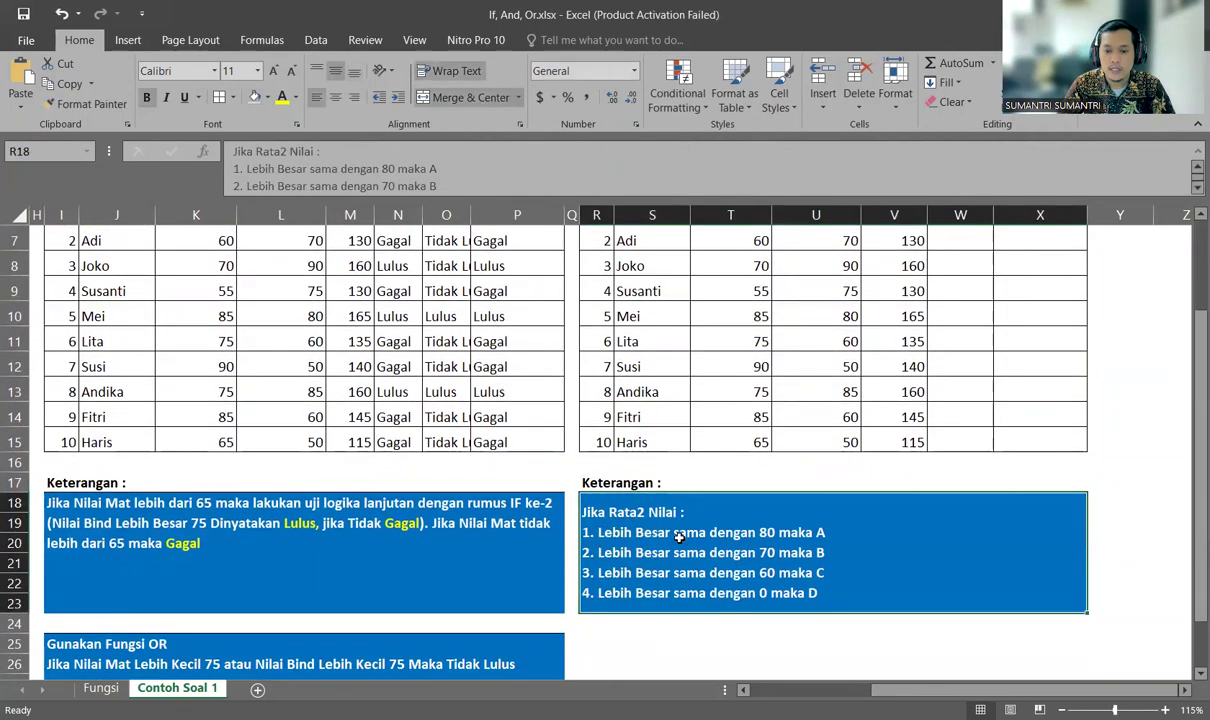
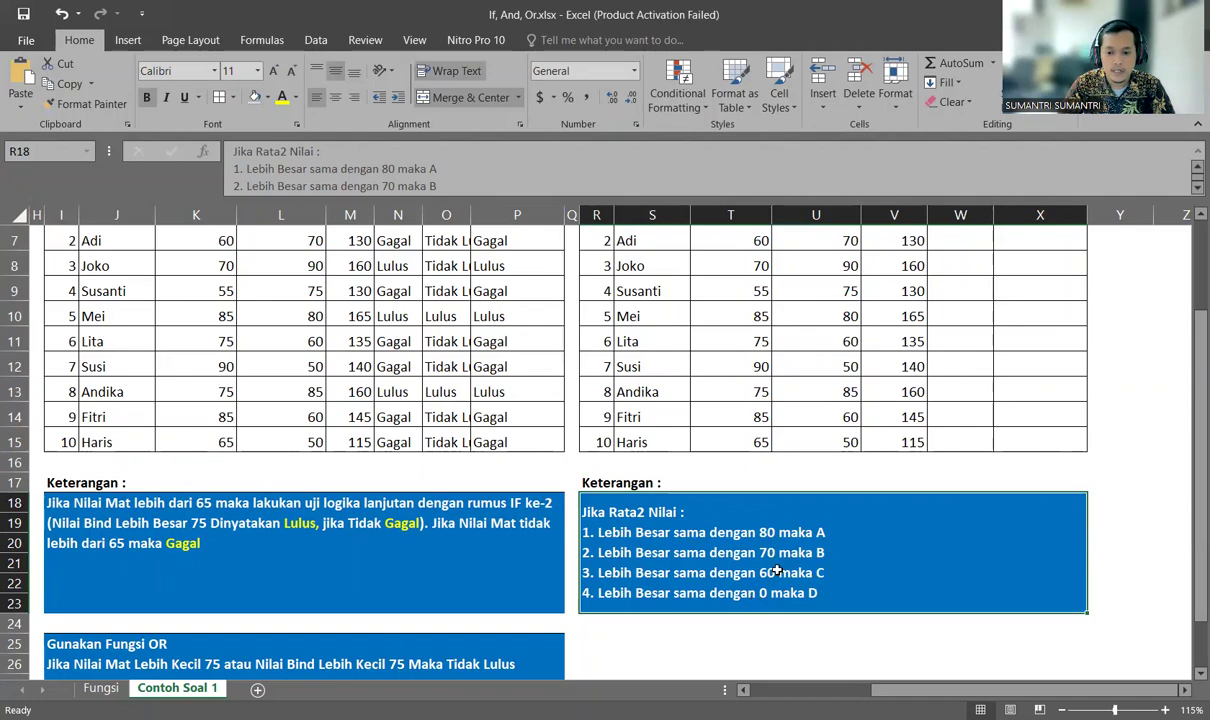
{"action": "scroll", "coordinate": [910, 400], "scroll_direction": "up", "scroll_amount": 2}
{"action": "scroll", "coordinate": [907, 430], "scroll_direction": "down", "scroll_amount": 1}
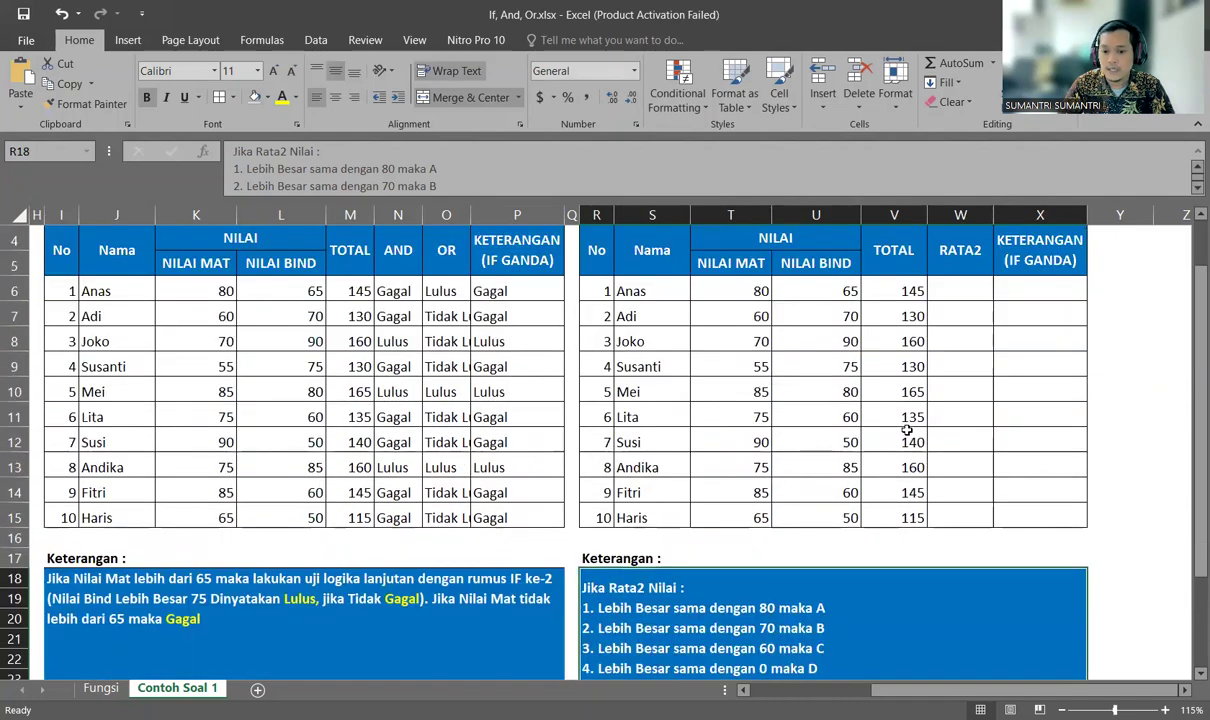
- Enter an AVERAGE formula over T6:U6 in W6 of the RATA2 column
{"action": "left_click", "coordinate": [955, 288]}
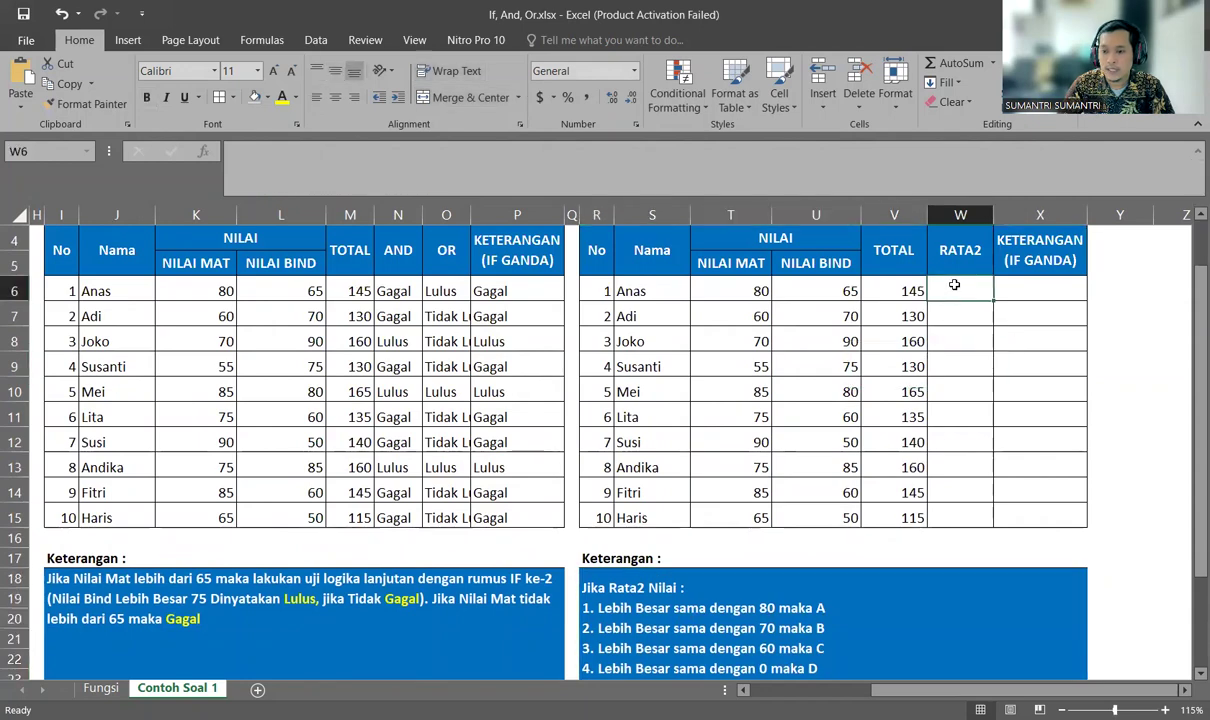
{"action": "type", "text": "+"}
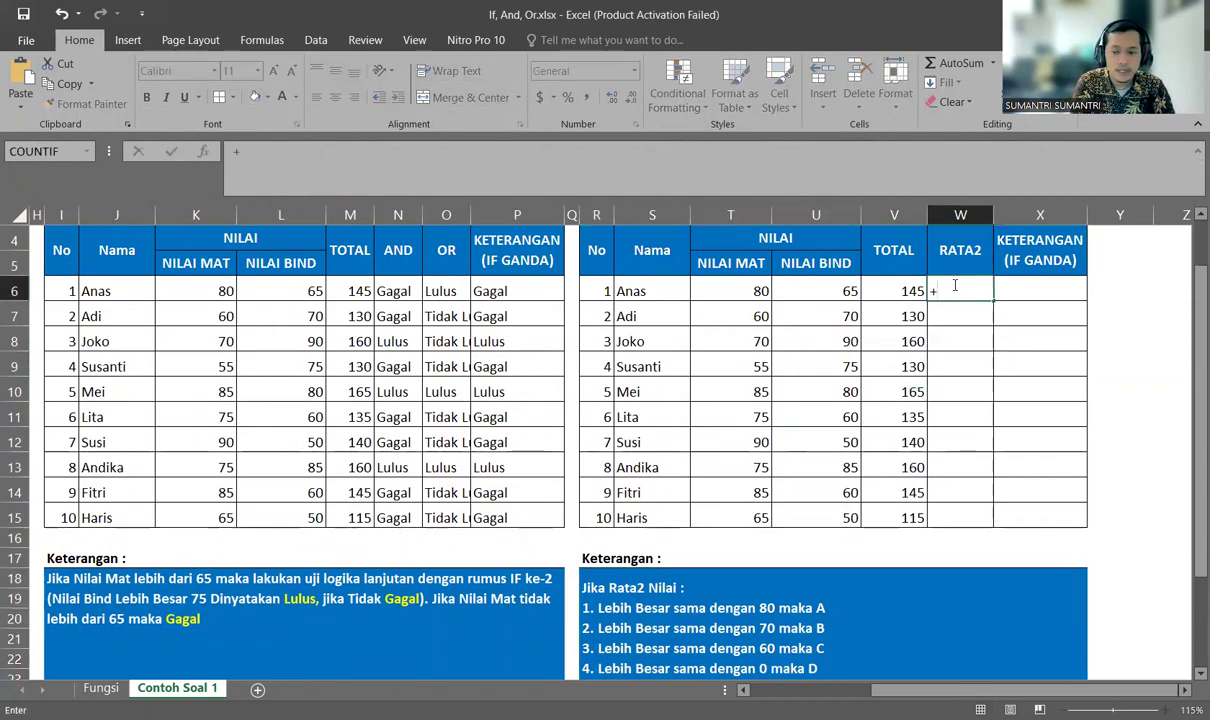
{"action": "type", "text": "average("}
{"action": "key", "text": "Left"}
{"action": "key", "text": "Left"}
{"action": "key", "text": "Left"}
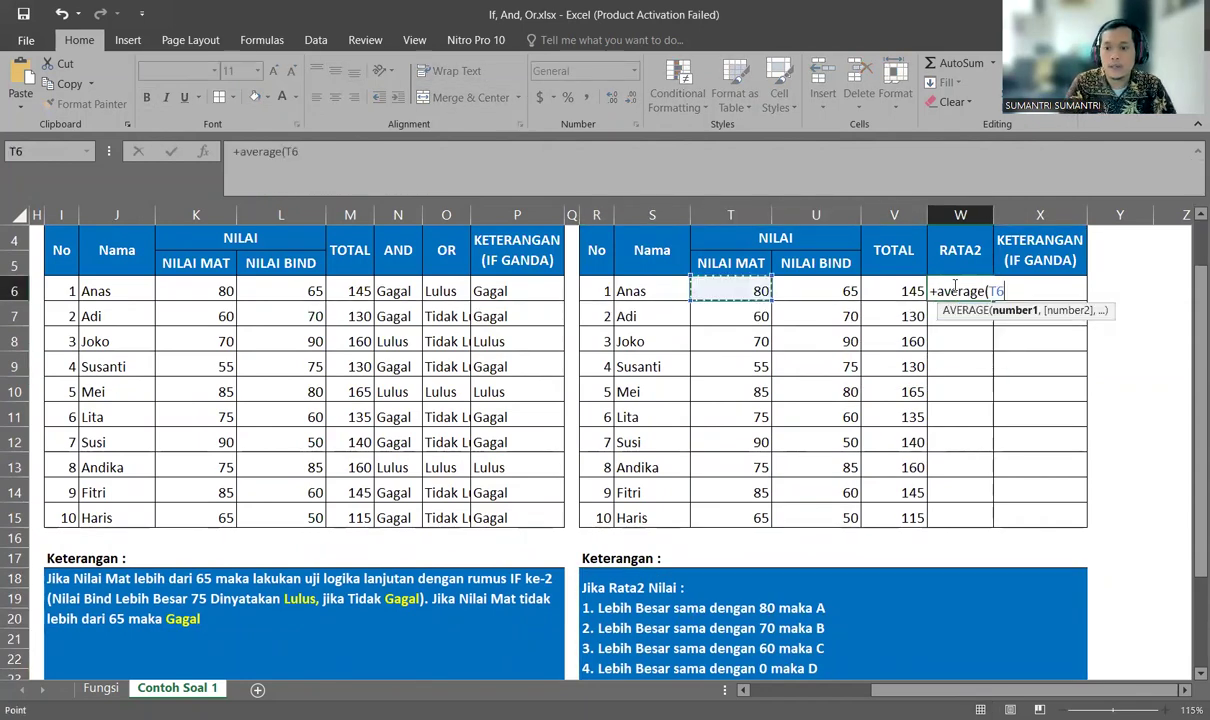
{"action": "key", "text": "shift+Right"}
{"action": "key", "text": "ctrl+Return"}
- Copy the AVERAGE formula from W6 down through W15 in the RATA2 column
{"action": "key", "text": "ctrl+c"}
{"action": "left_click_drag", "start_coordinate": [960, 517], "coordinate": [955, 286]}
{"action": "key", "text": "Return"}
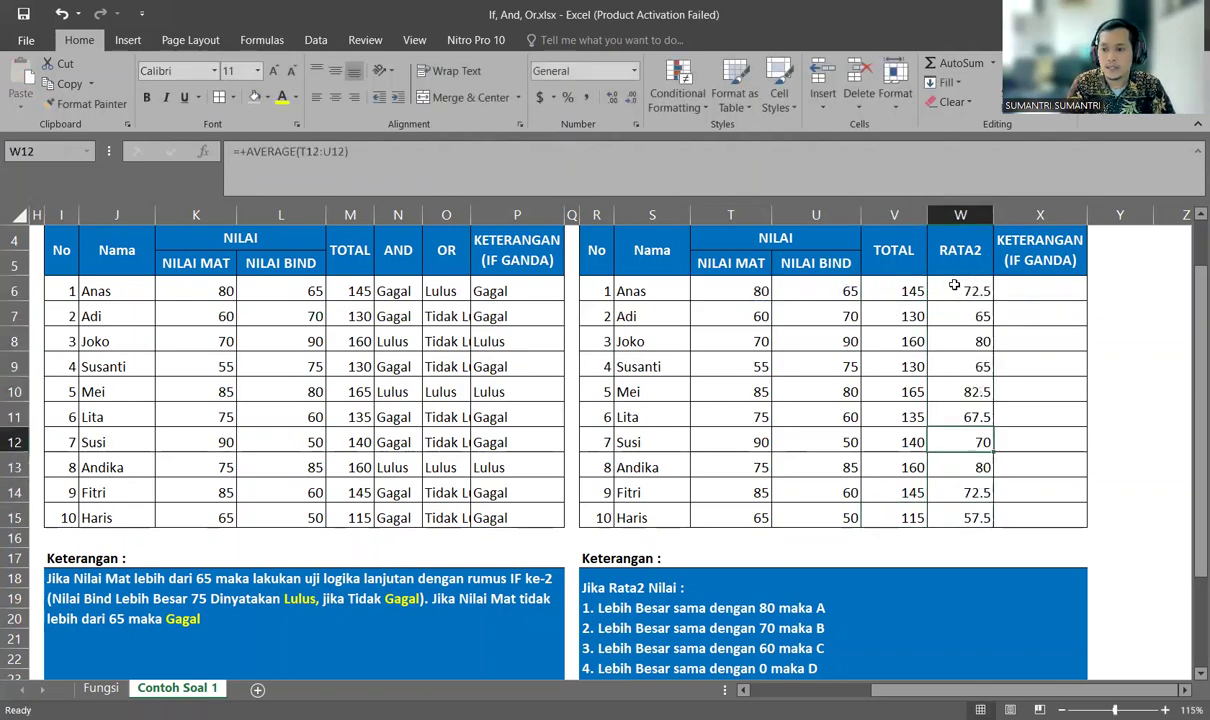
- Change the X4 header to KETERANGAN (IF BERTINGKAT) and widen column X to fit it on two lines
{"action": "key", "text": "Up"}
{"action": "key", "text": "Up"}
{"action": "key", "text": "Down"}
{"action": "key", "text": "Right"}
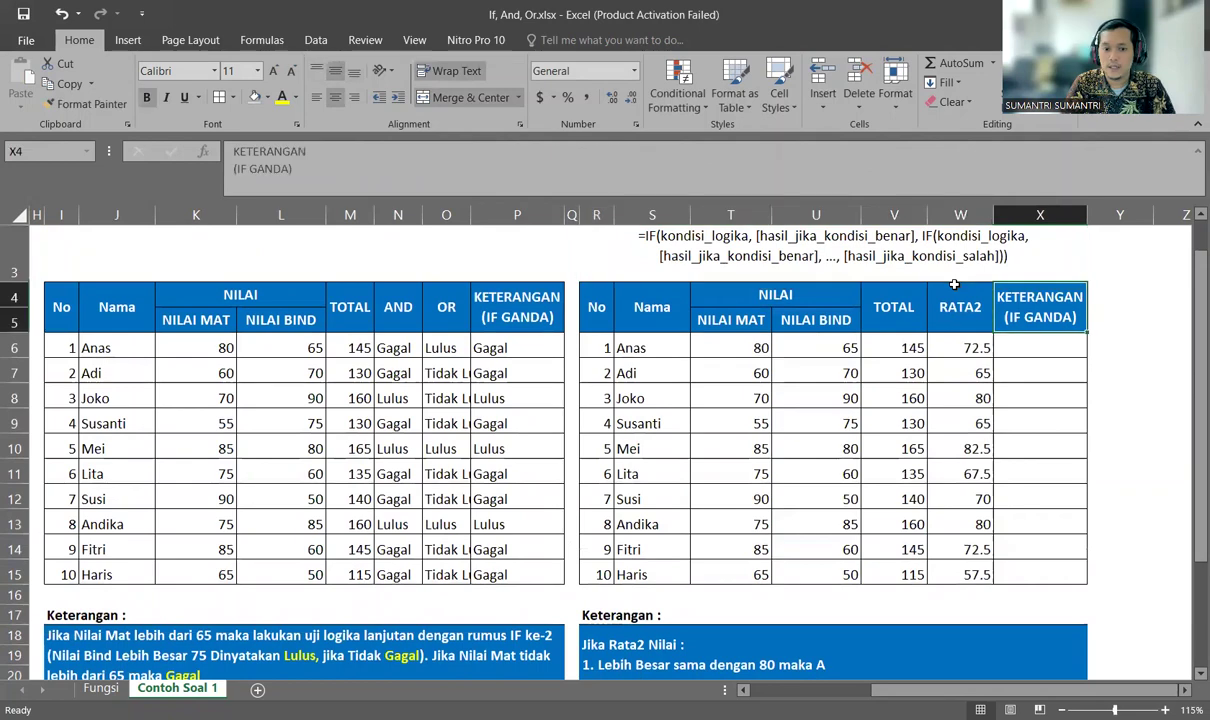
{"action": "key", "text": "F2"}
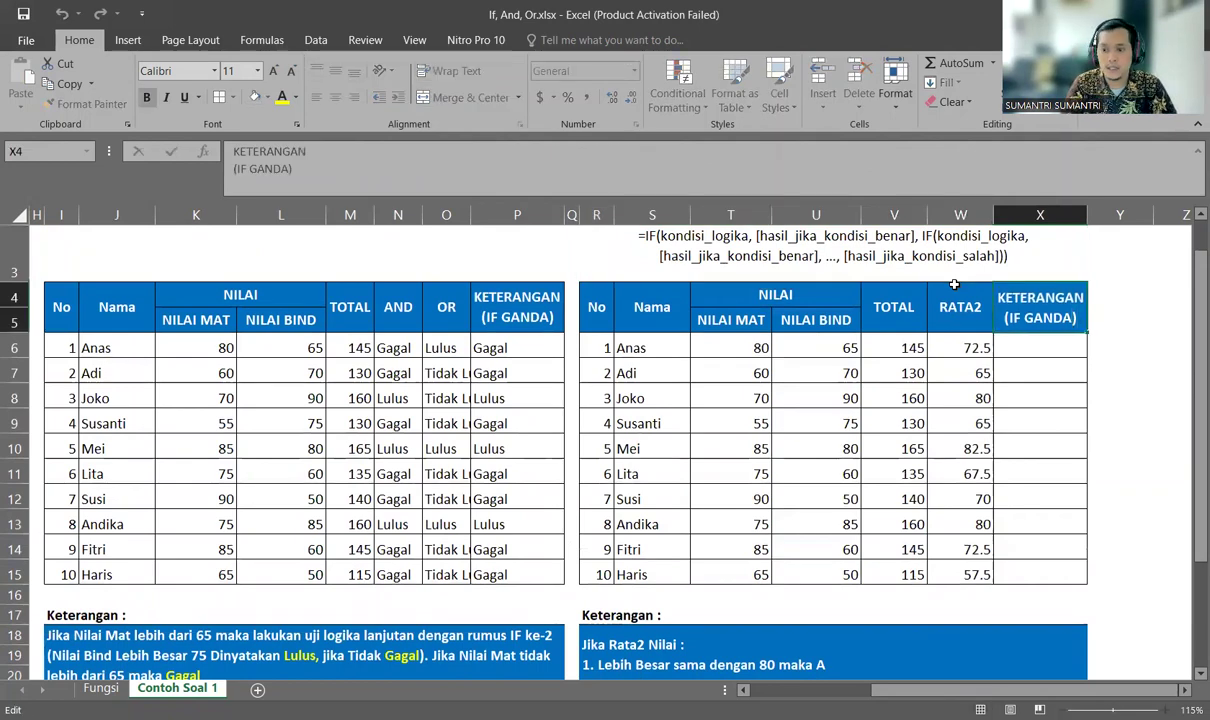
{"action": "key", "text": "BackSpace"}
{"action": "key", "text": "BackSpace"}
{"action": "key", "text": "BackSpace"}
{"action": "key", "text": "BackSpace"}
{"action": "key", "text": "BackSpace"}
{"action": "type", "text": "berti"}
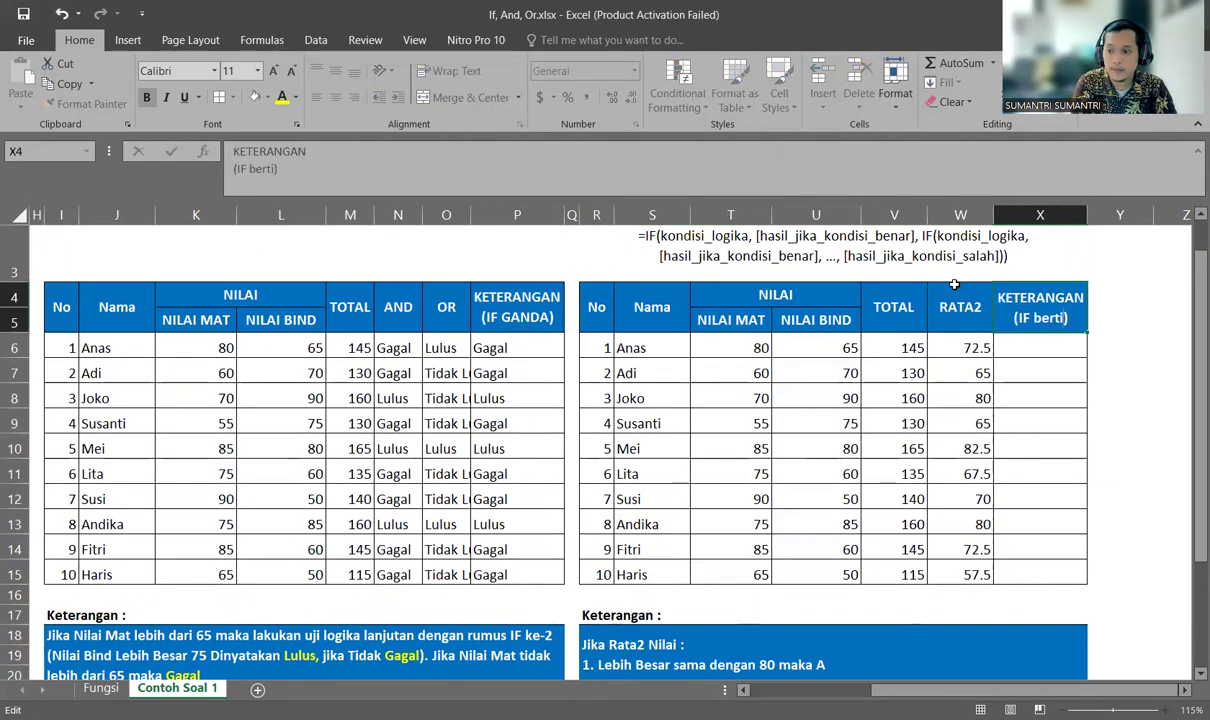
{"action": "key", "text": "BackSpace"}
{"action": "key", "text": "BackSpace"}
{"action": "key", "text": "BackSpace"}
{"action": "key", "text": "BackSpace"}
{"action": "key", "text": "BackSpace"}
{"action": "type", "text": "BERTI"}
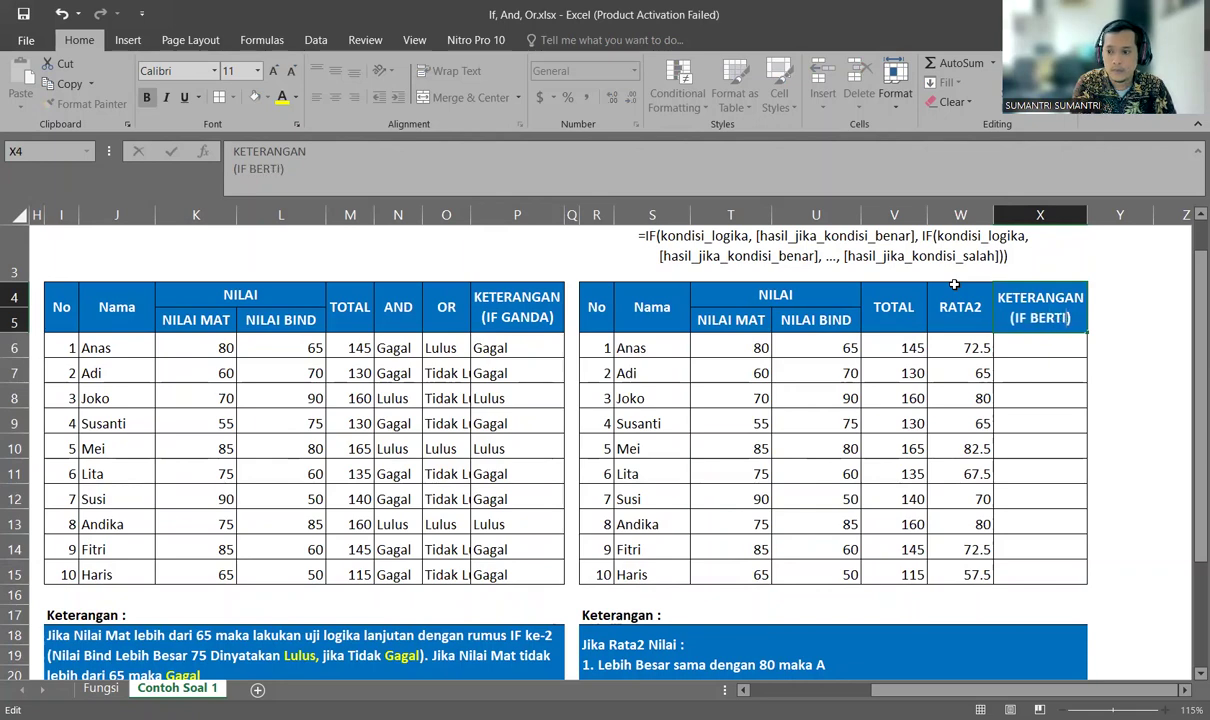
{"action": "type", "text": "NGKAT"}
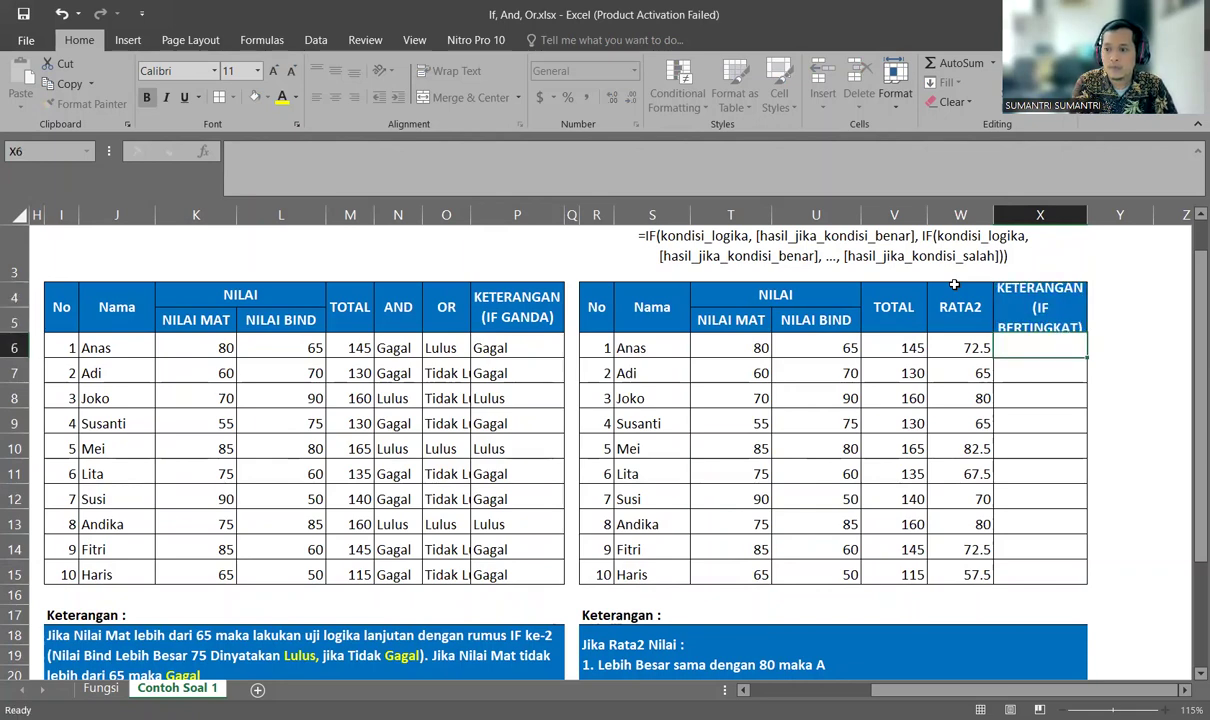
{"action": "key", "text": "ctrl+Return"}
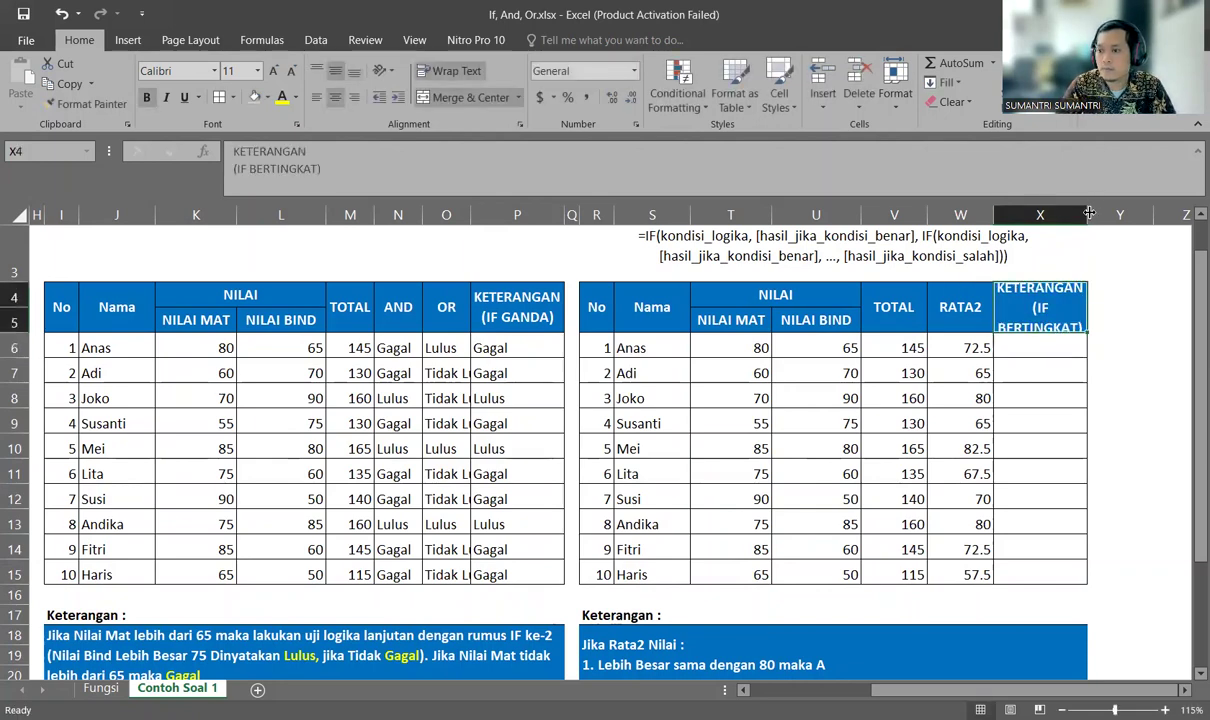
{"action": "left_click_drag", "start_coordinate": [1089, 213], "coordinate": [1108, 213]}
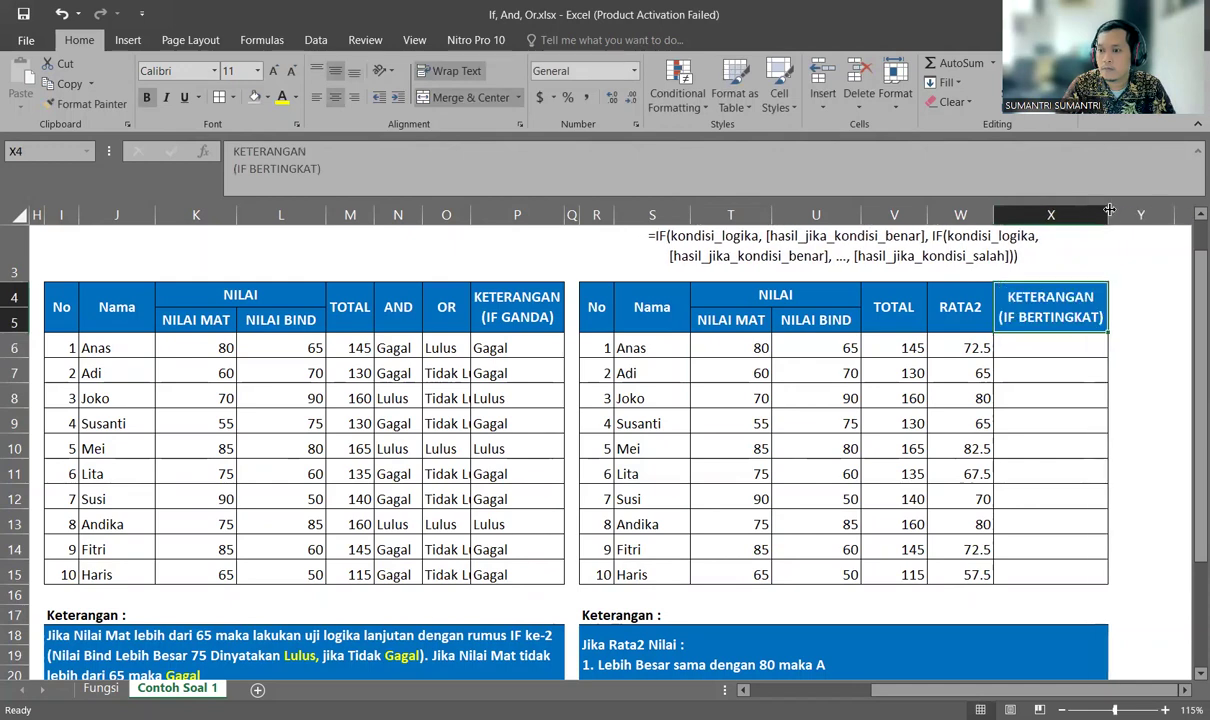
- Start an IF formula in X6 that tests W6>80 and gives grade A when true
{"action": "left_click", "coordinate": [1038, 350]}
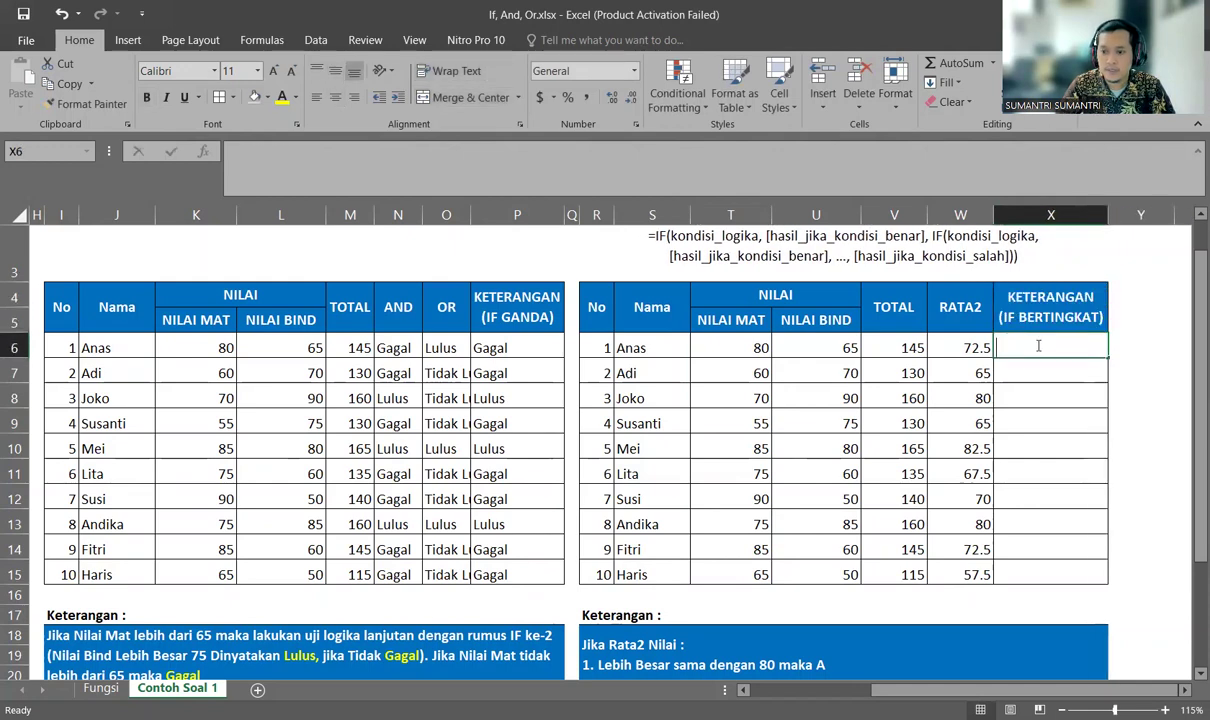
{"action": "type", "text": "+I"}
{"action": "type", "text": "F("}
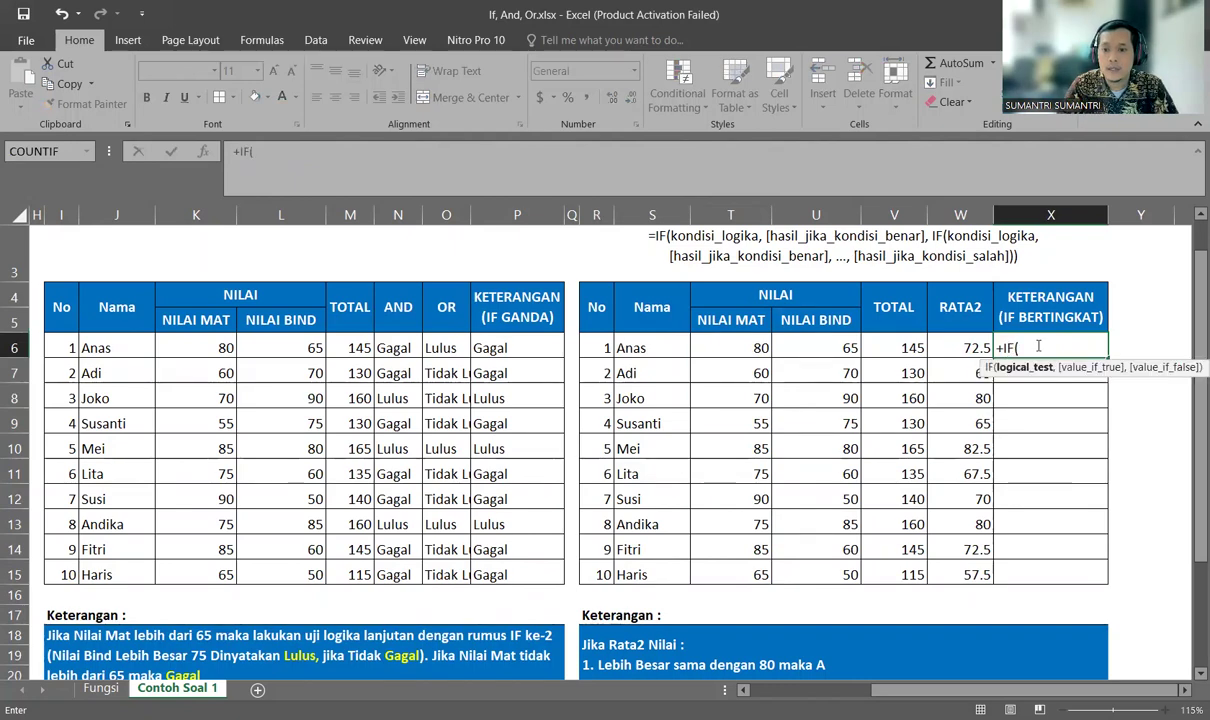
{"action": "left_click", "coordinate": [962, 348]}
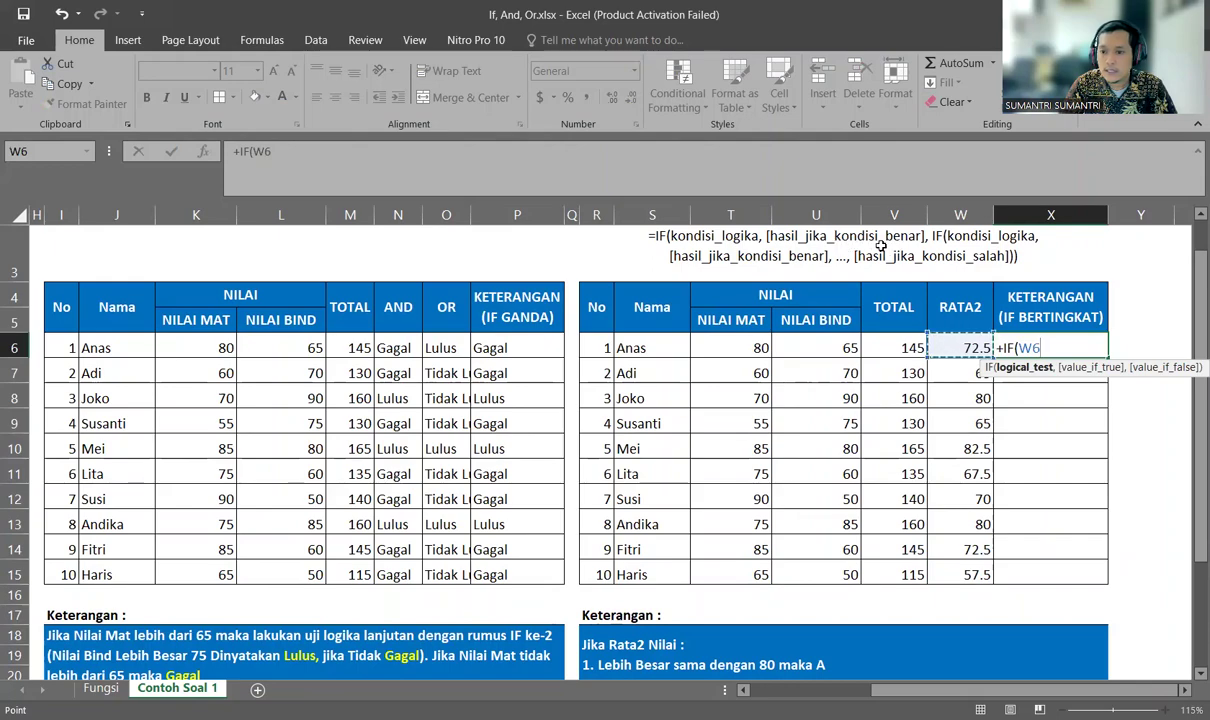
{"action": "scroll", "coordinate": [694, 663], "scroll_direction": "down", "scroll_amount": 2}
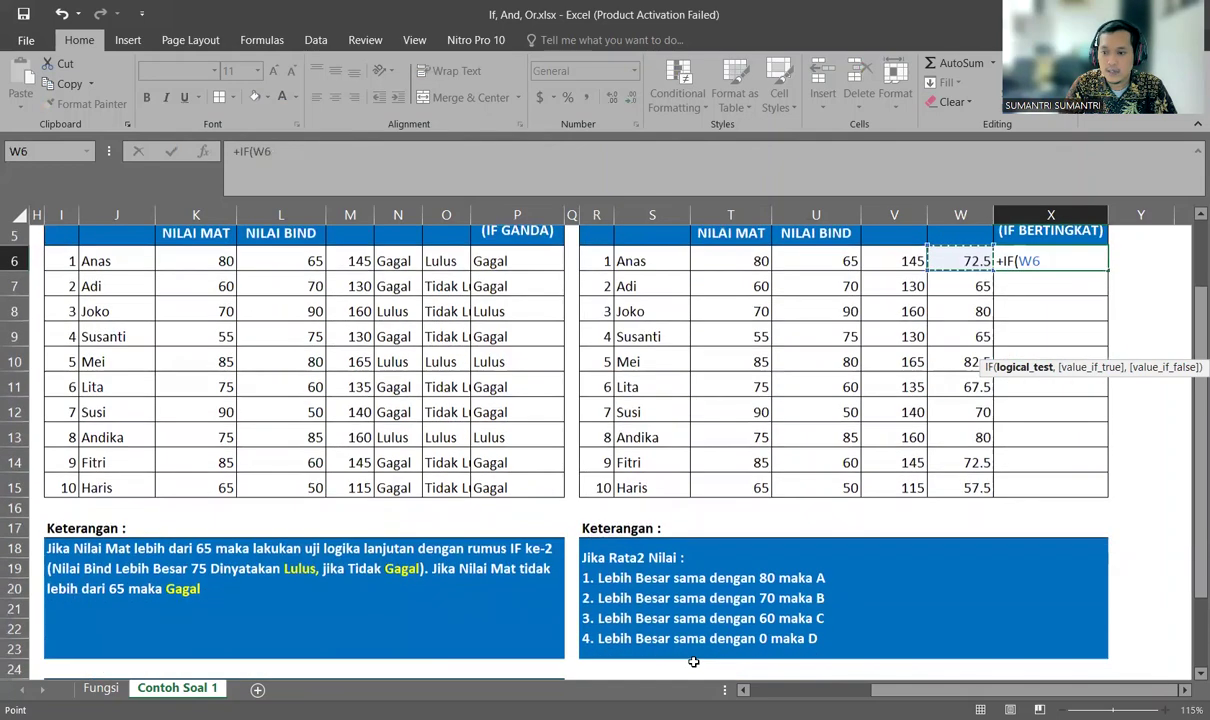
{"action": "scroll", "coordinate": [972, 373], "scroll_direction": "down", "scroll_amount": 1}
{"action": "scroll", "coordinate": [972, 380], "scroll_direction": "up", "scroll_amount": 3}
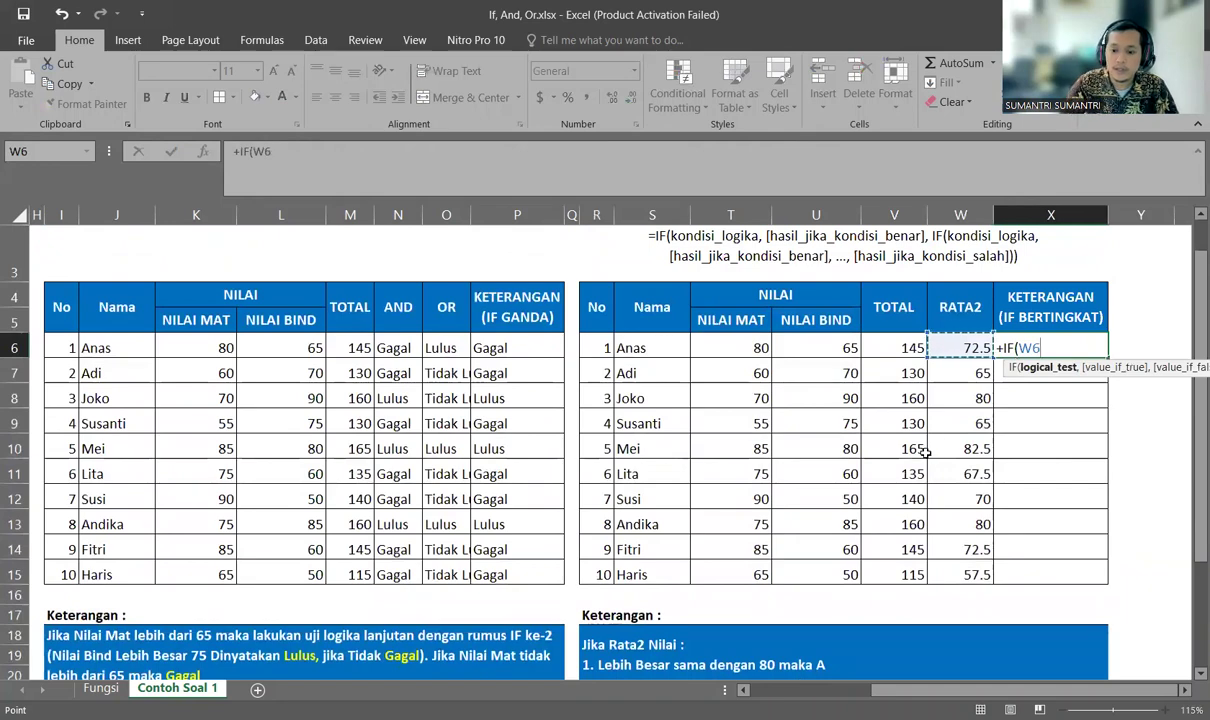
{"action": "type", "text": ">80"}
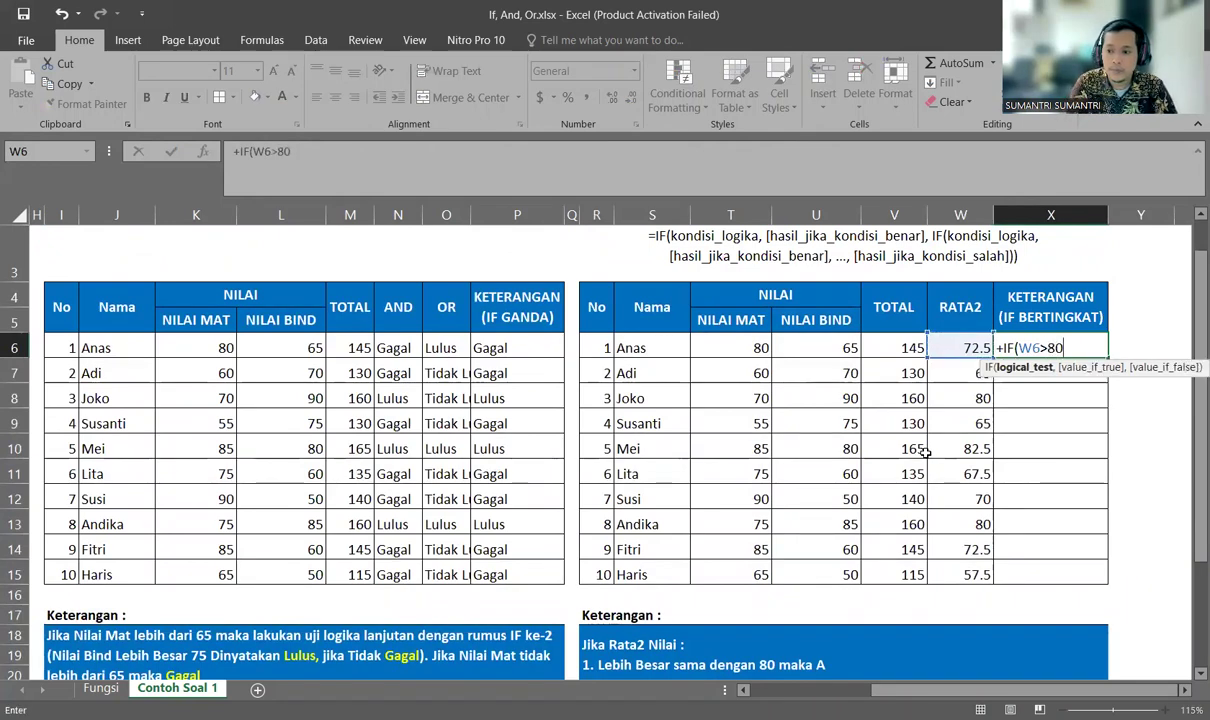
{"action": "type", "text": ","}
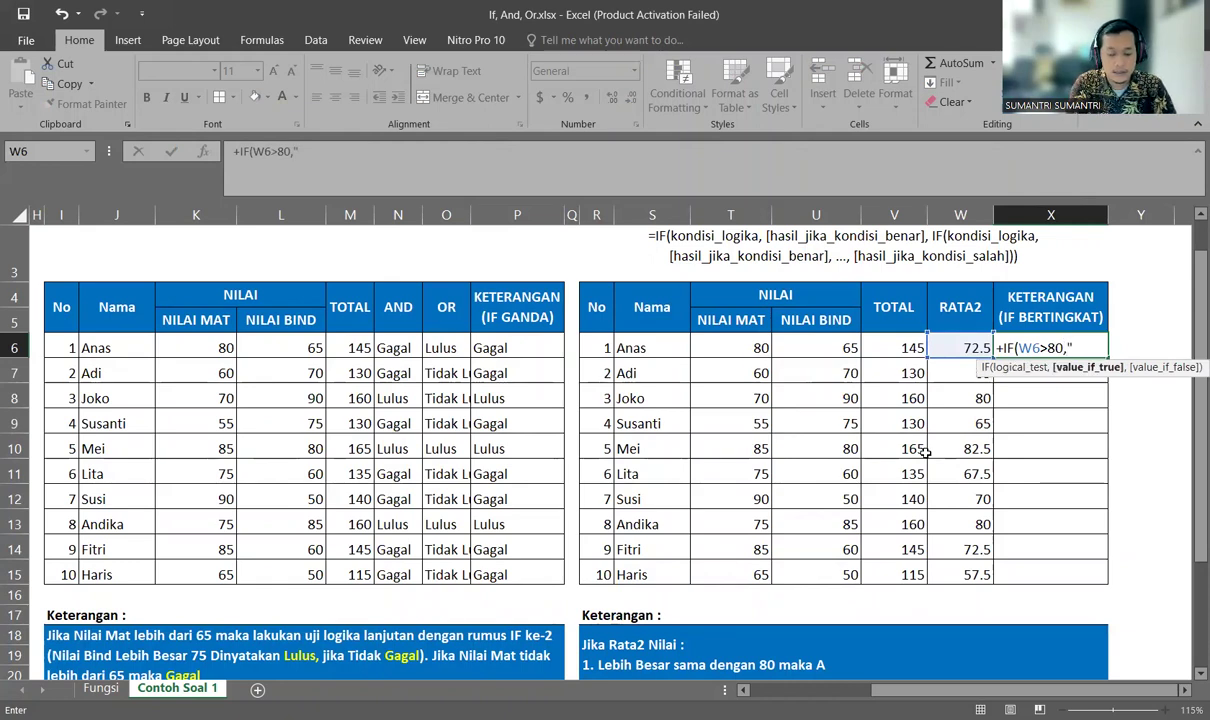
{"action": "type", "text": "\"A,"}
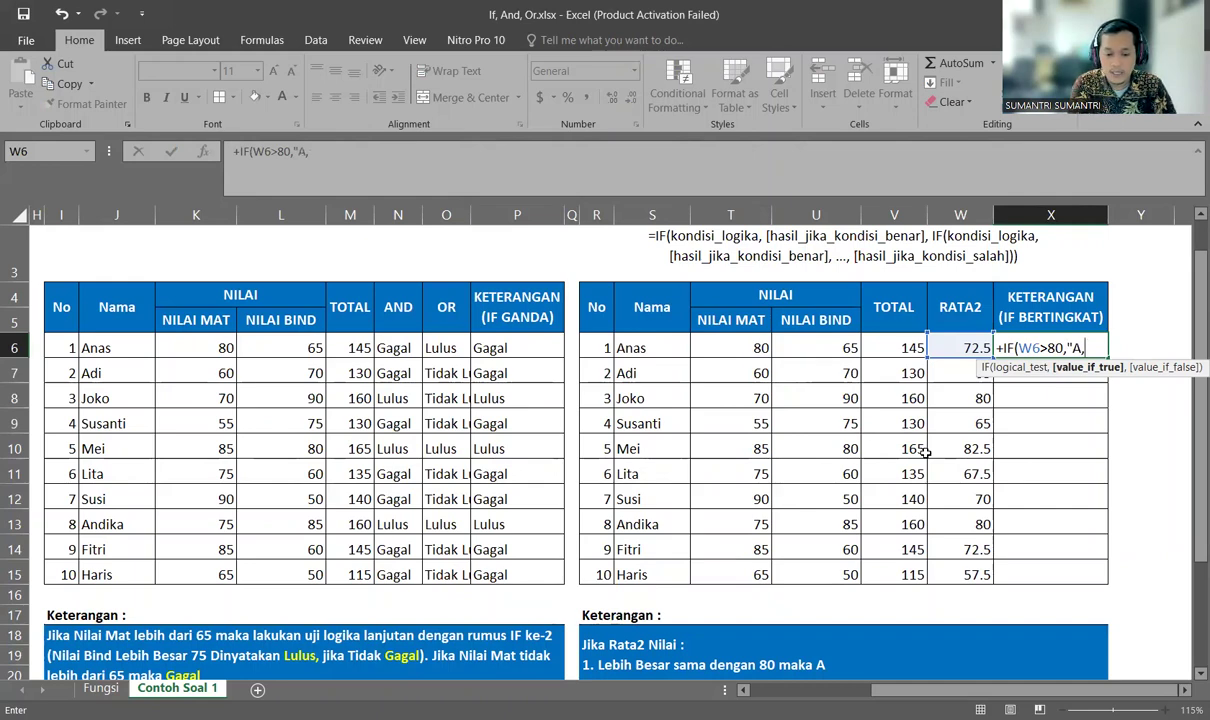
- Nest a second IF in the X6 formula with the condition W6>70
{"action": "type", "text": "IF("}
{"action": "left_click", "coordinate": [955, 348]}
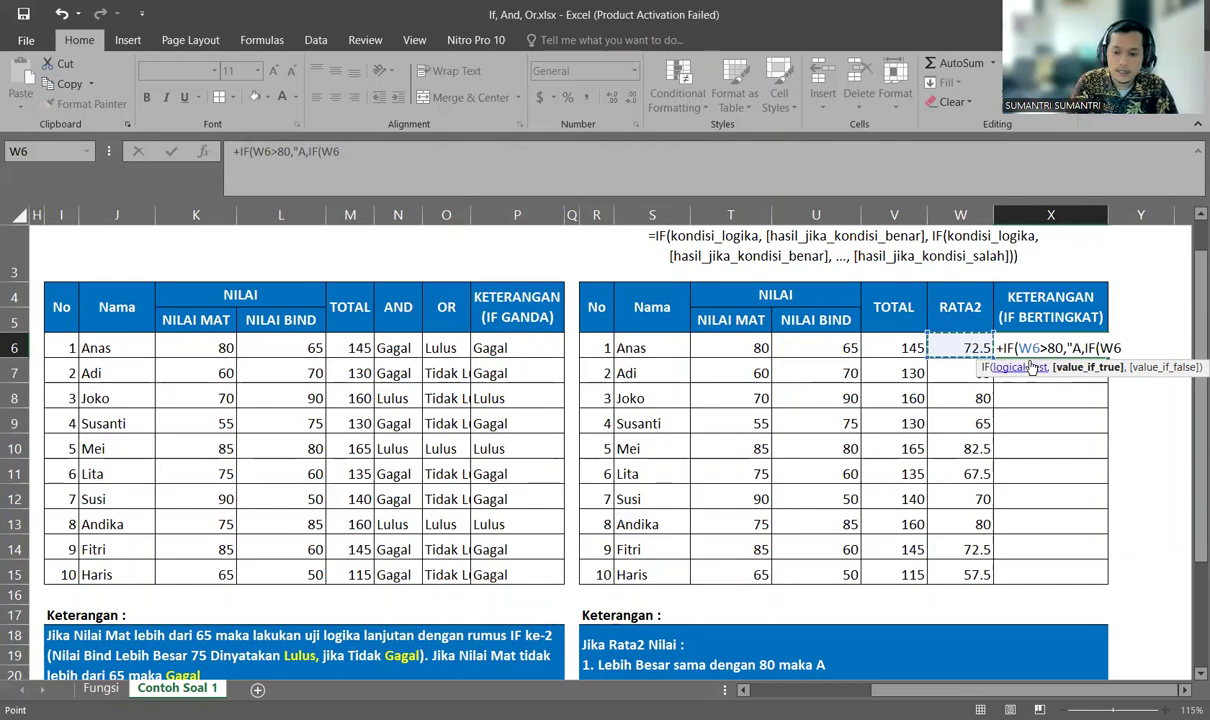
{"action": "type", "text": ">"}
{"action": "scroll", "coordinate": [876, 595], "scroll_direction": "down", "scroll_amount": 2}
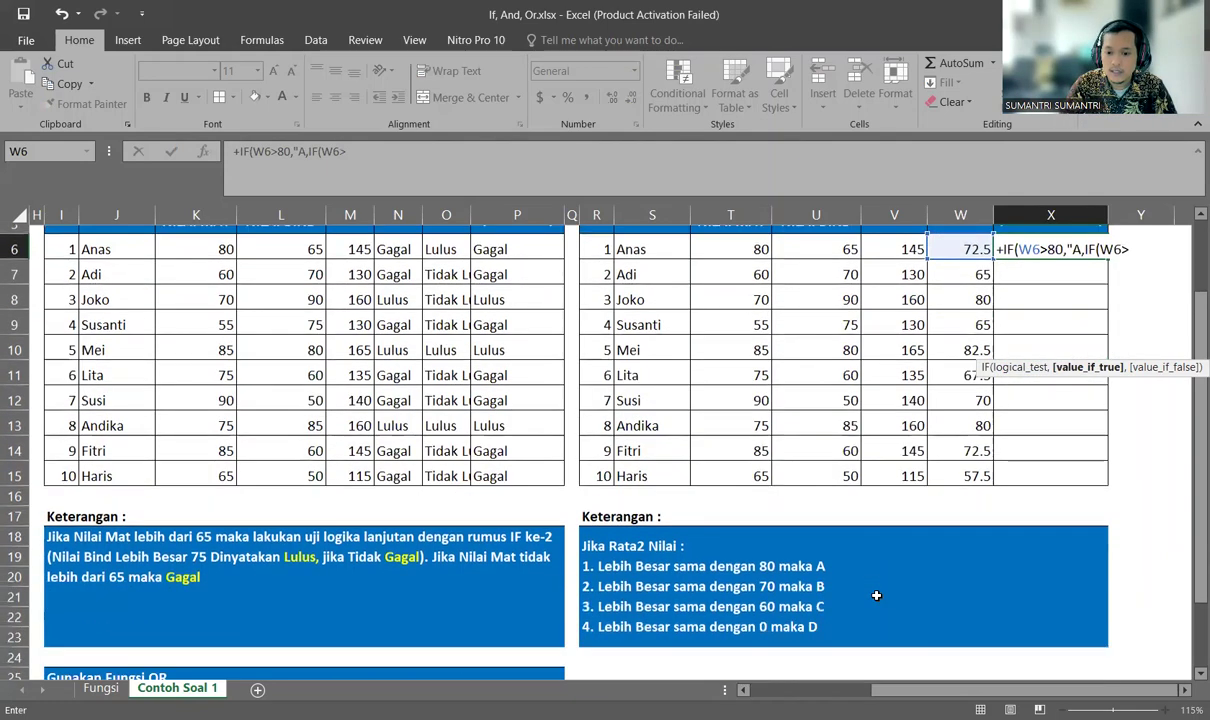
{"action": "scroll", "coordinate": [806, 561], "scroll_direction": "up", "scroll_amount": 2}
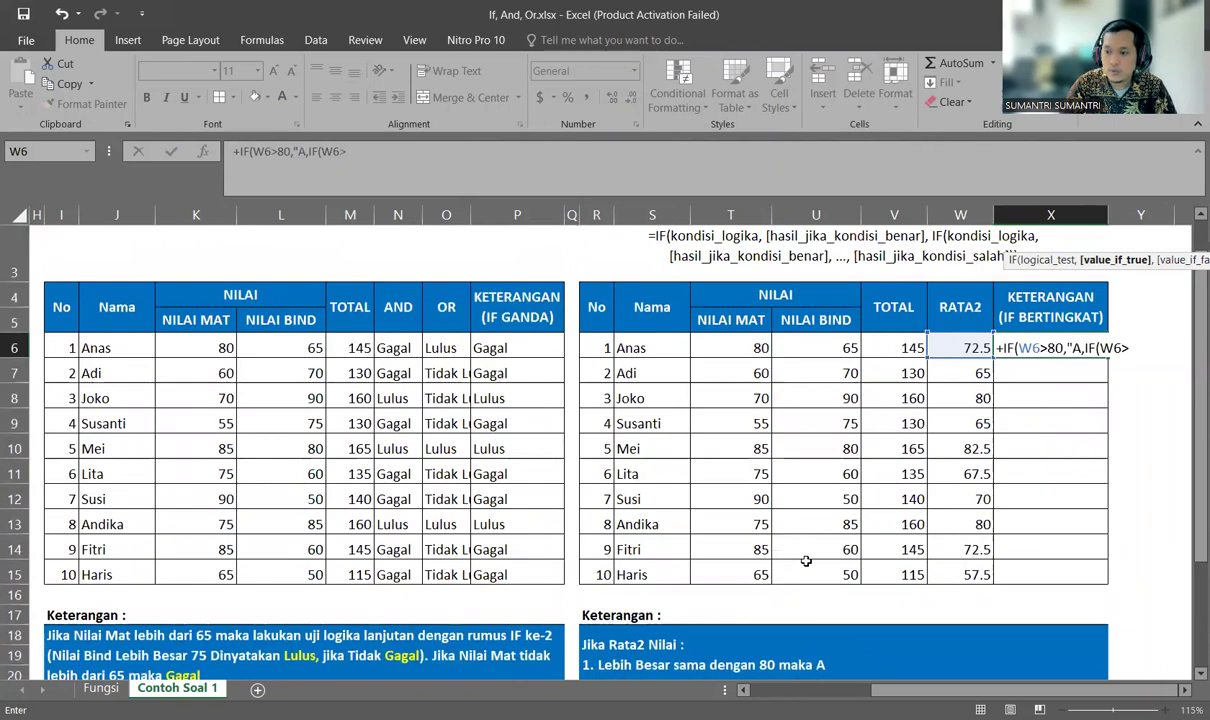
{"action": "type", "text": "70"}
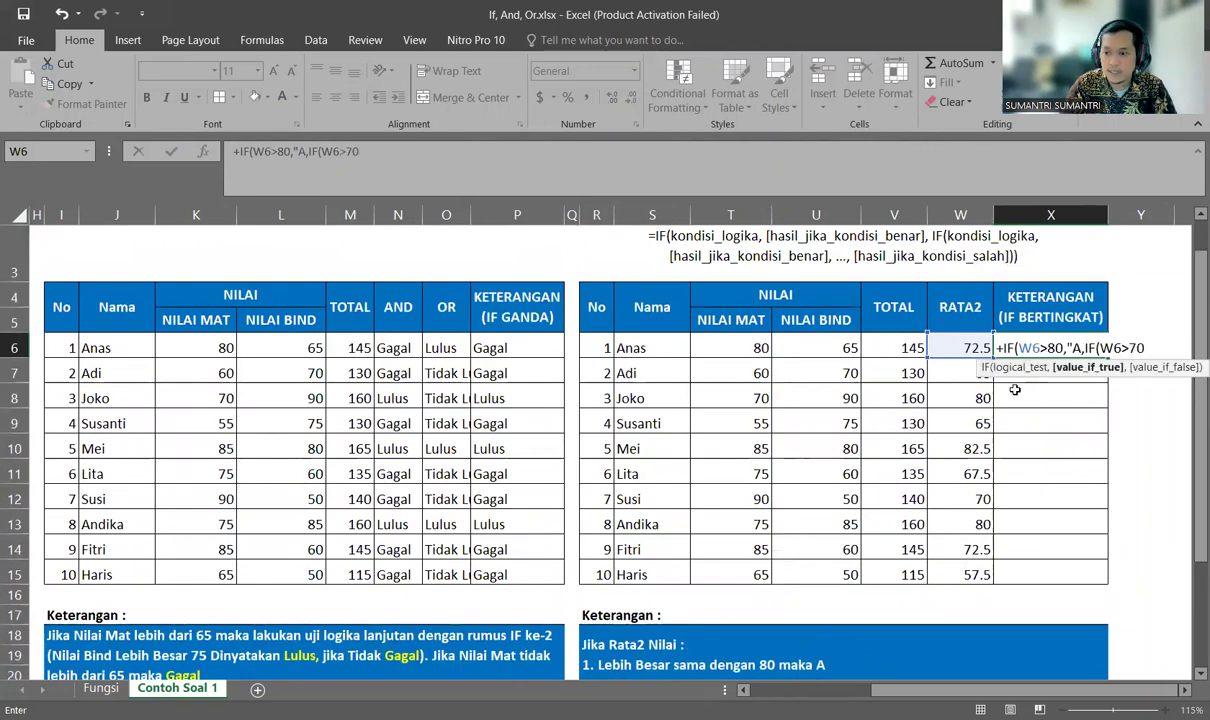
- Change both comparisons in the X6 formula to greater than or equal, W6>=80 and W6>=70
{"action": "left_click", "coordinate": [1049, 348]}
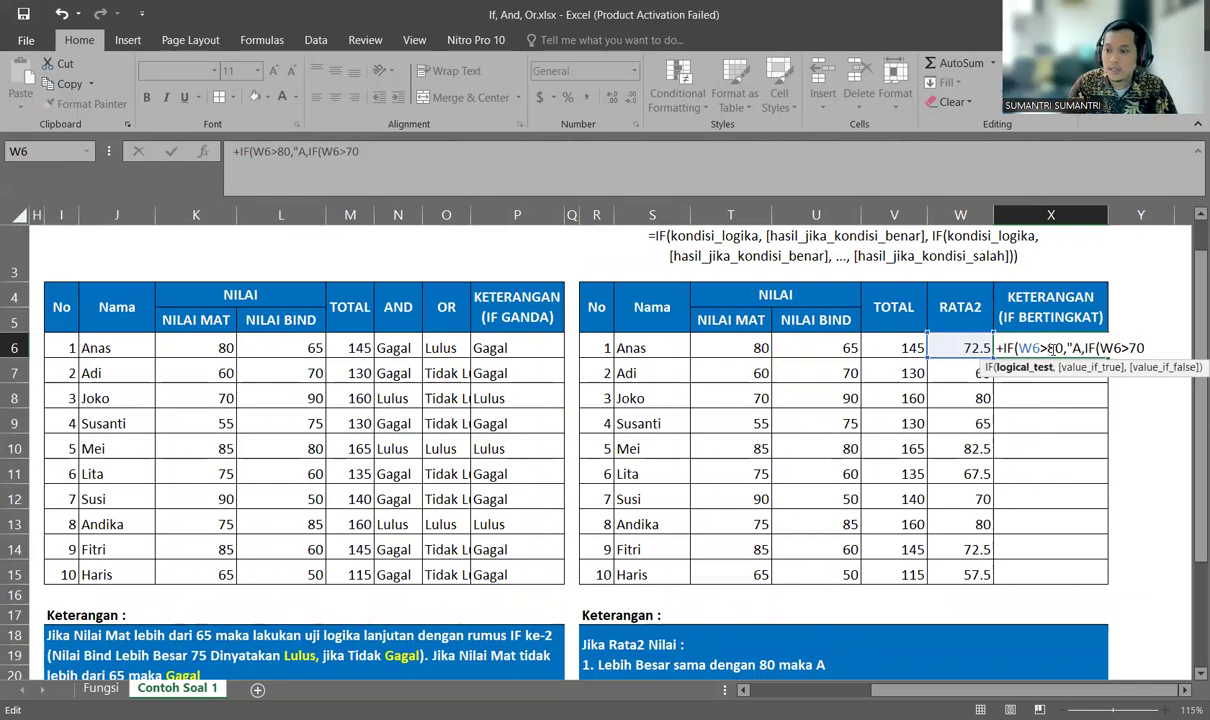
{"action": "type", "text": "="}
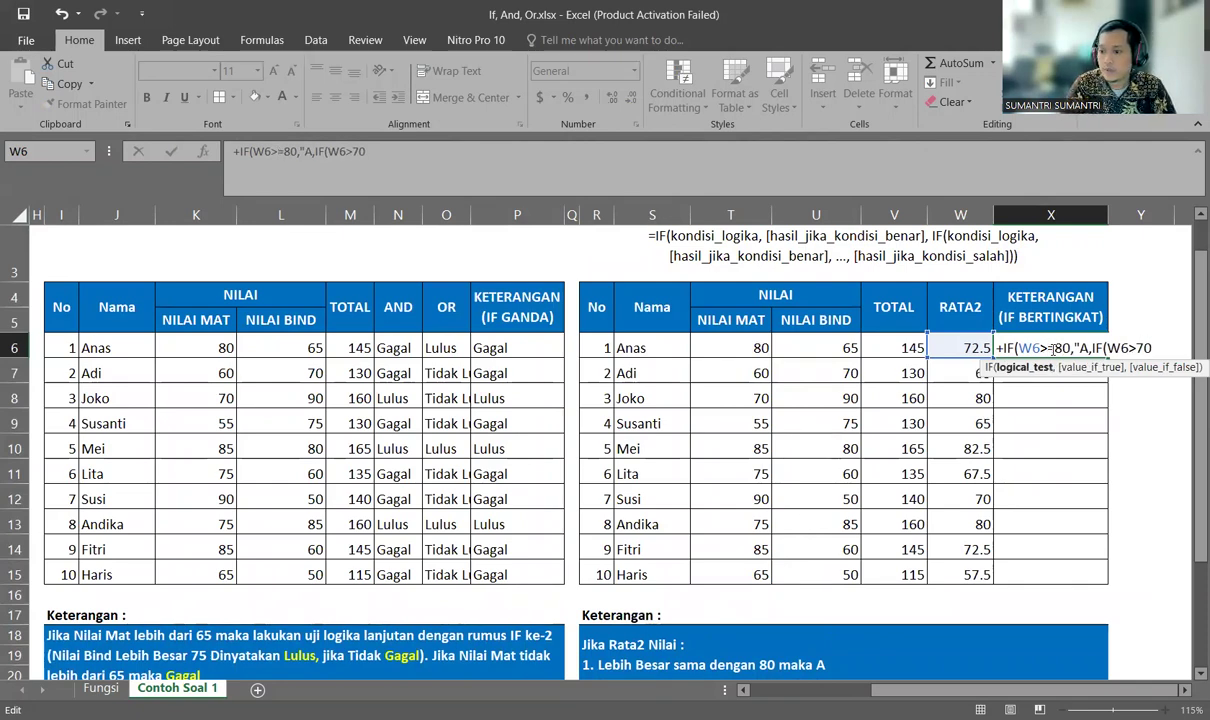
{"action": "key", "text": "End"}
{"action": "key", "text": "Left"}
{"action": "key", "text": "Left"}
{"action": "type", "text": "="}
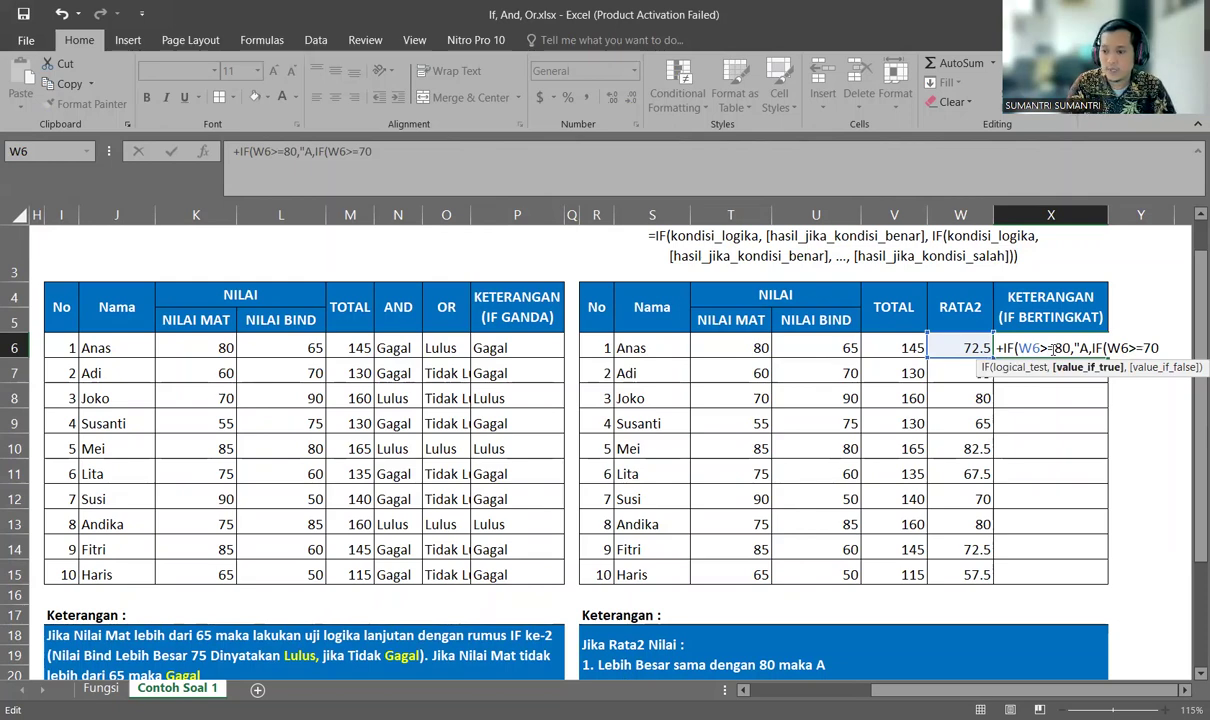
- Add the missing closing quotation mark after grade A in the X6 formula
{"action": "key", "text": "Left"}
{"action": "key", "text": "Left"}
{"action": "key", "text": "Left"}
{"action": "key", "text": "Left"}
{"action": "key", "text": "Left"}
{"action": "key", "text": "Left"}
{"action": "key", "text": "Left"}
{"action": "key", "text": "Left"}
{"action": "type", "text": "\""}
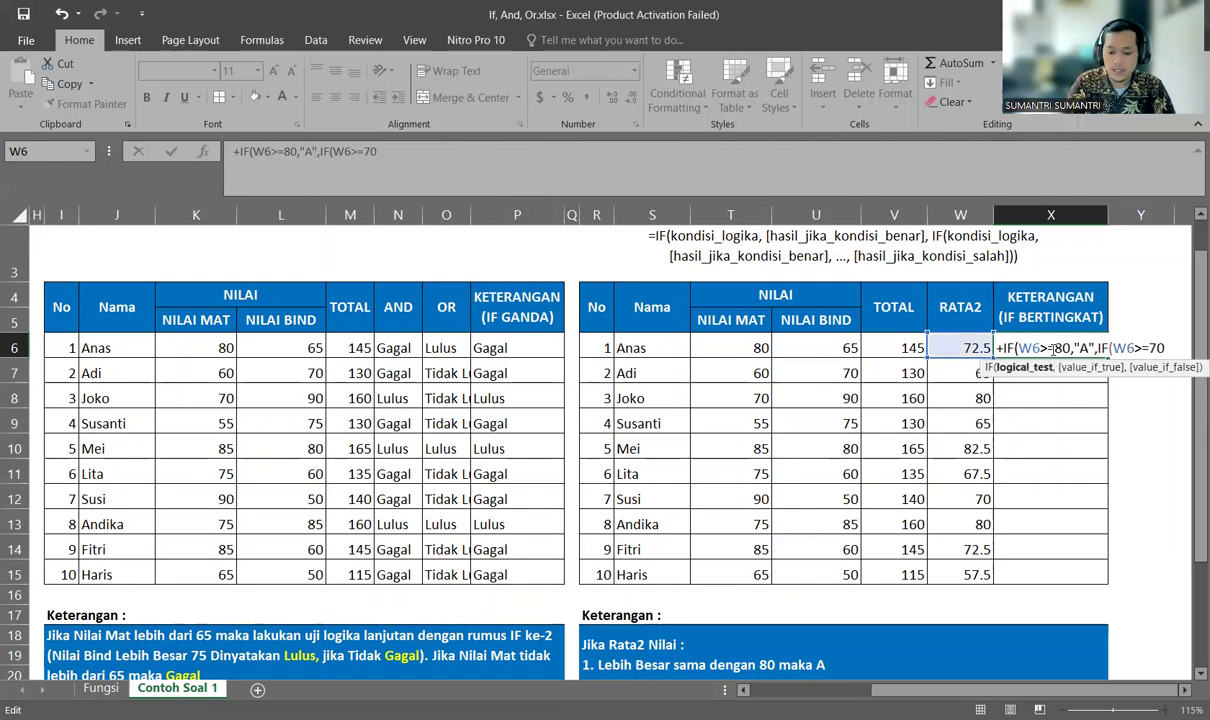
- Add "B" as the true result of the W6>=70 test in the X6 formula
{"action": "type", "text": ",\""}
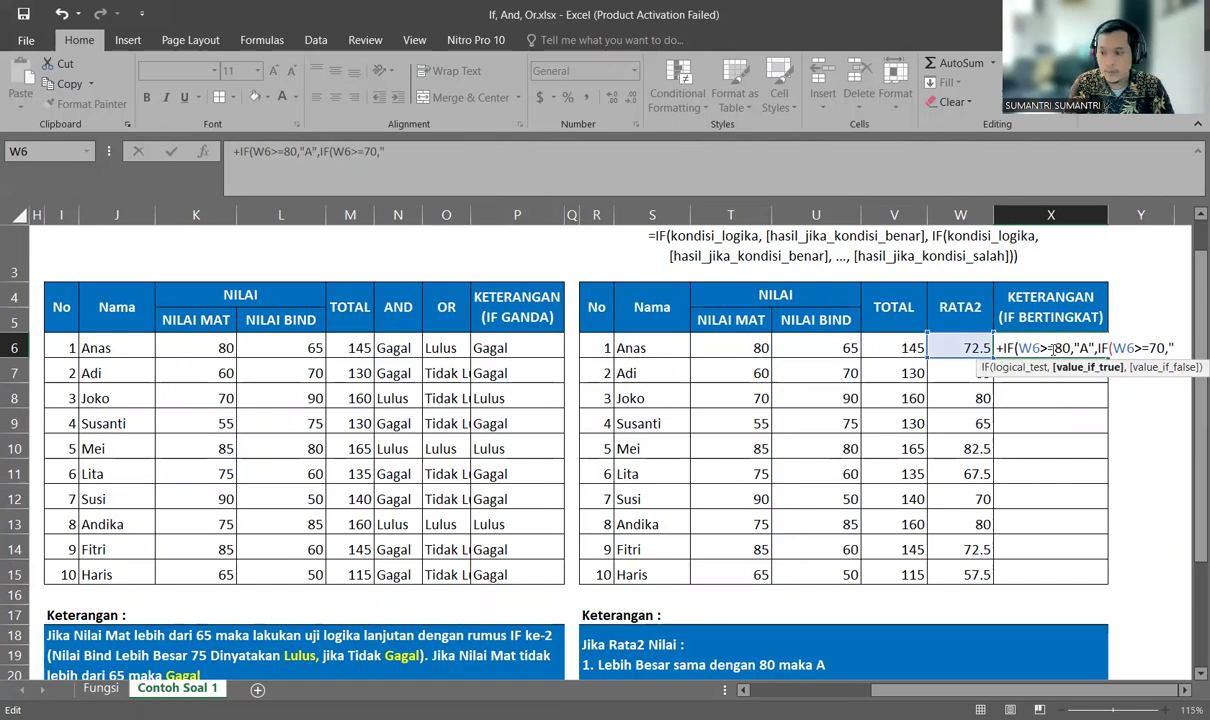
{"action": "type", "text": "b"}
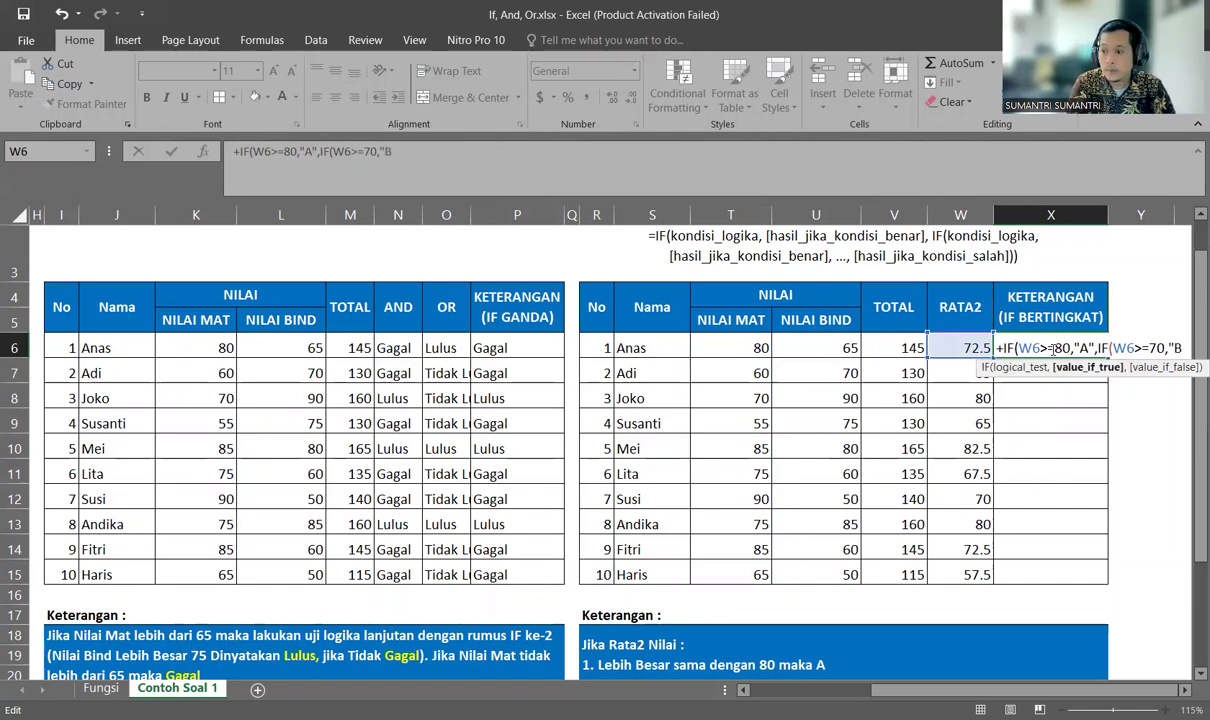
{"action": "type", "text": "\""}
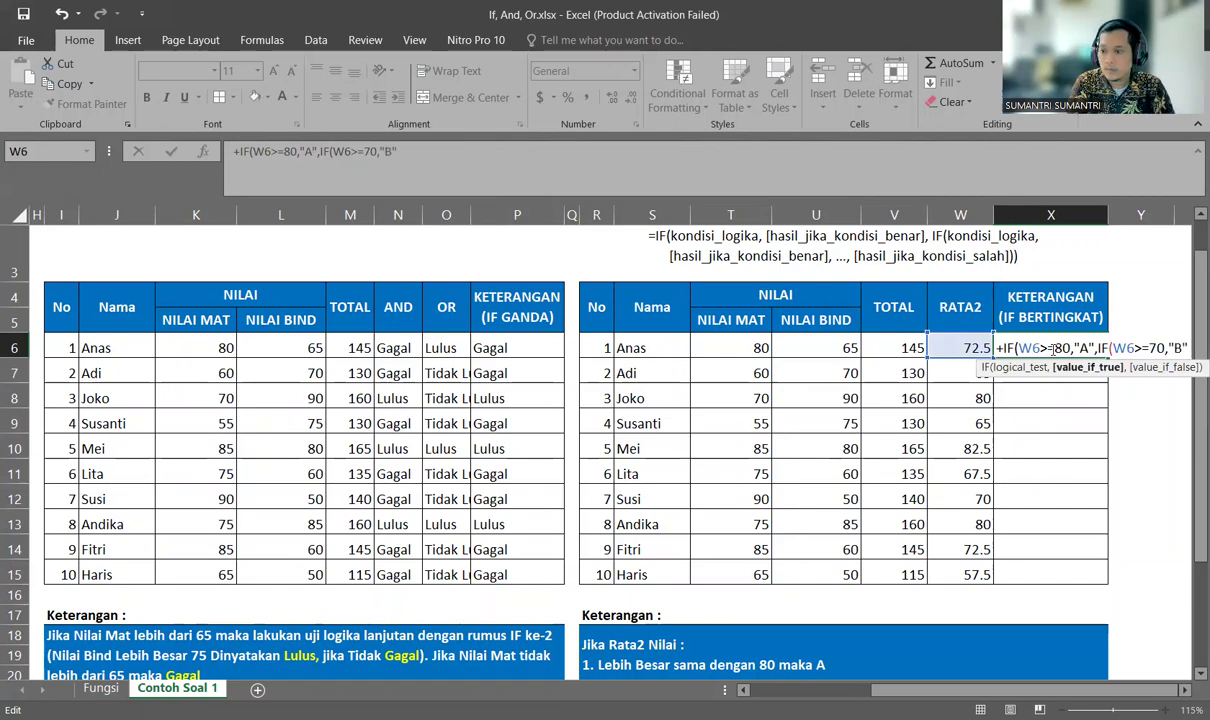
{"action": "type", "text": ","}
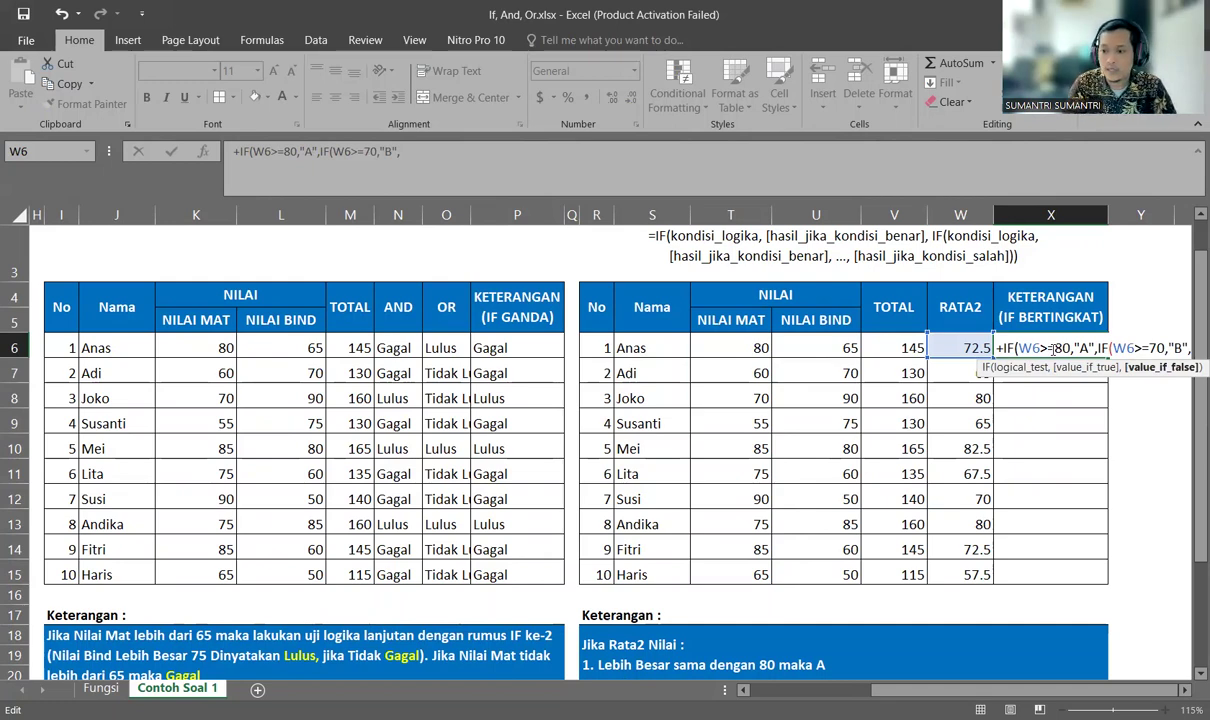
- Nest a third IF in the X6 formula that tests W6>=60 and returns "C" when true
{"action": "type", "text": "IF("}
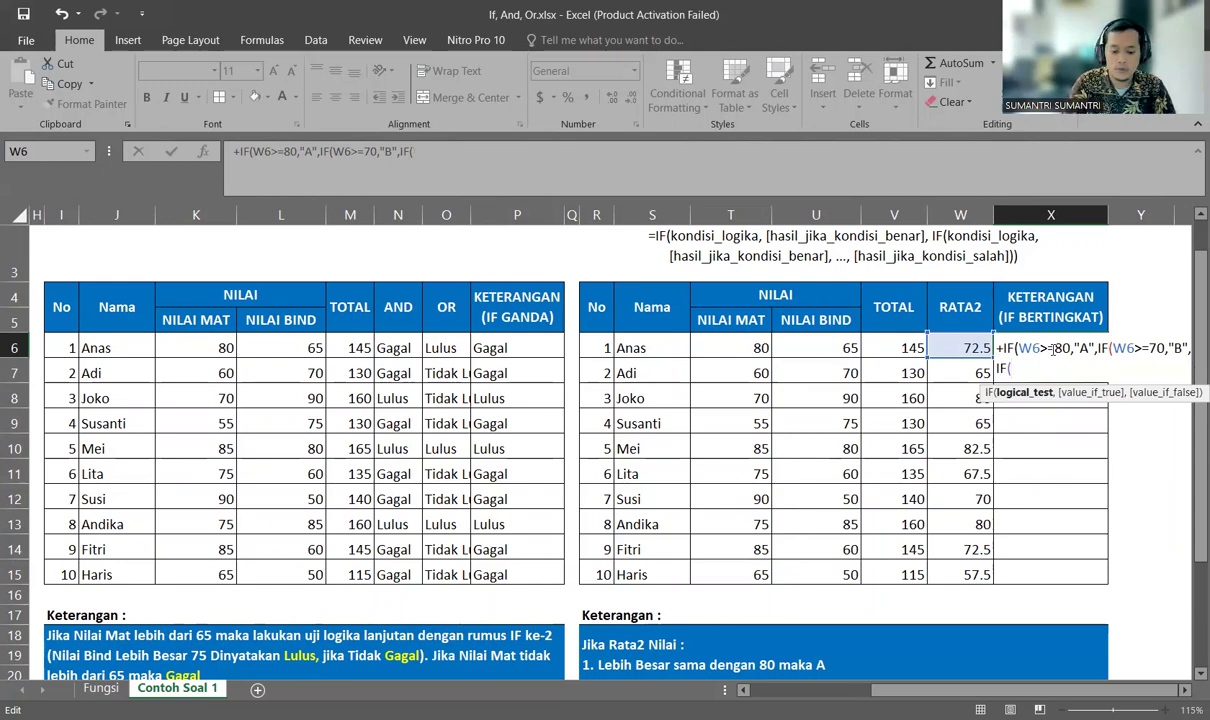
{"action": "type", "text": "W6>=60,\""}
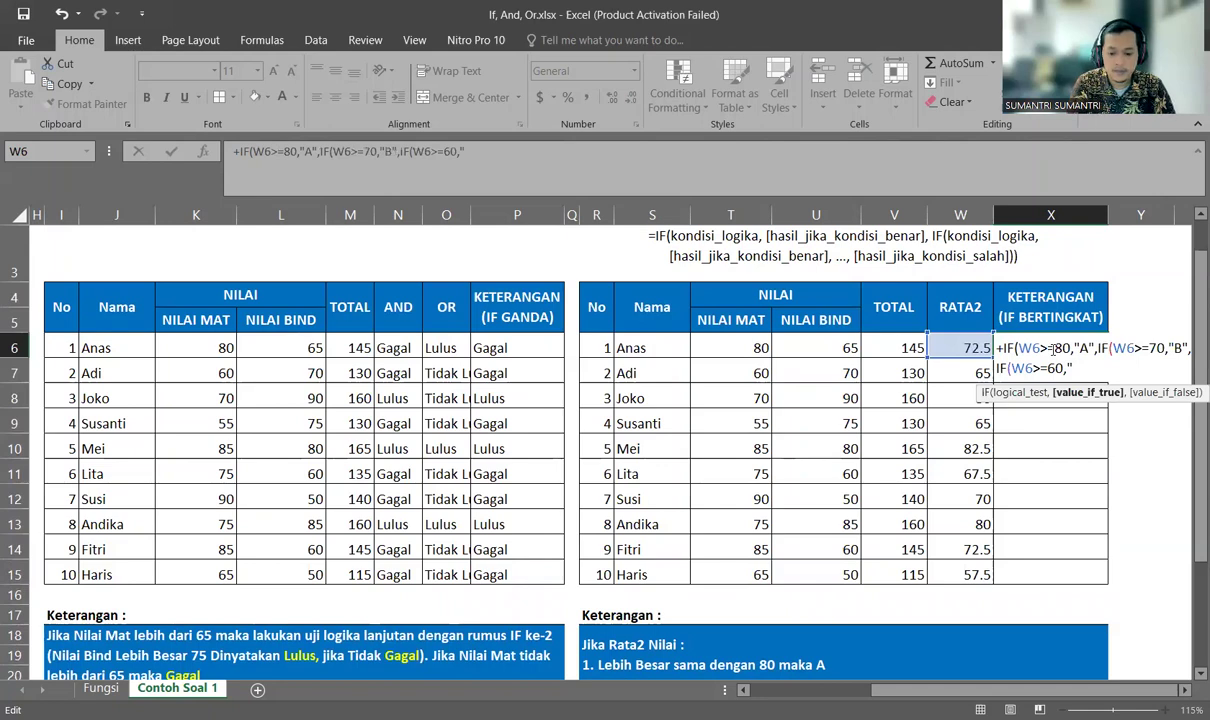
{"action": "type", "text": "c"}
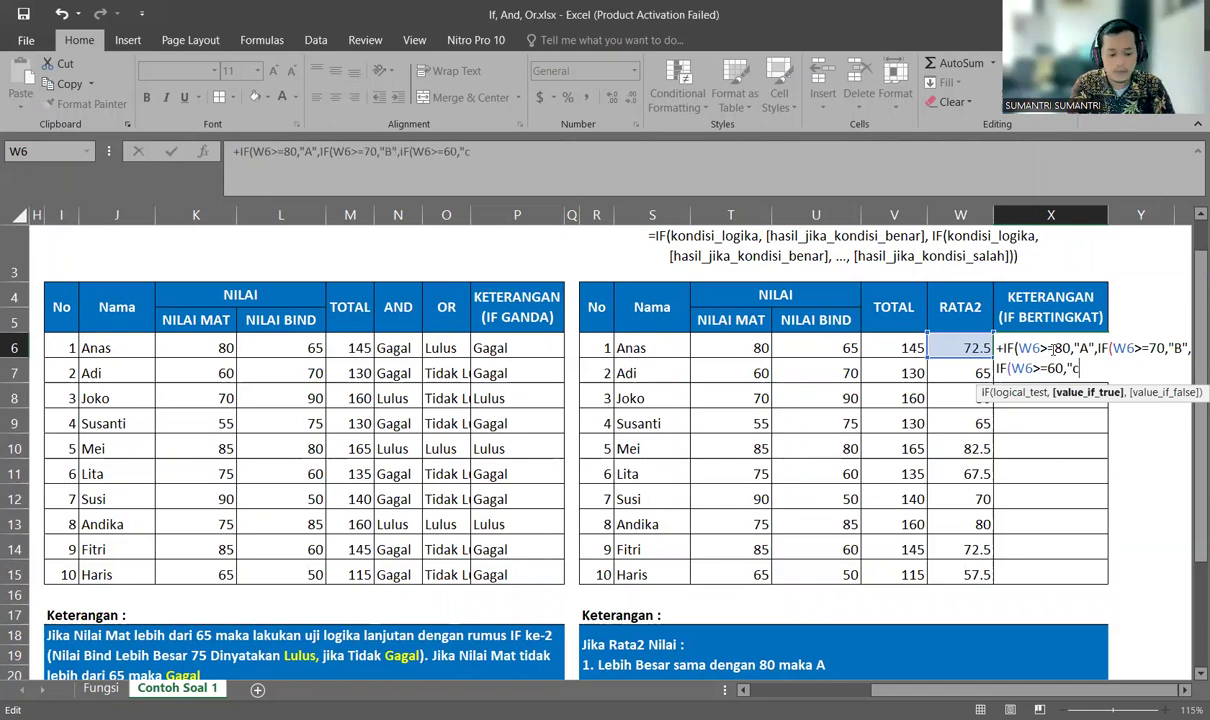
{"action": "key", "text": "BackSpace"}
{"action": "type", "text": "C"}
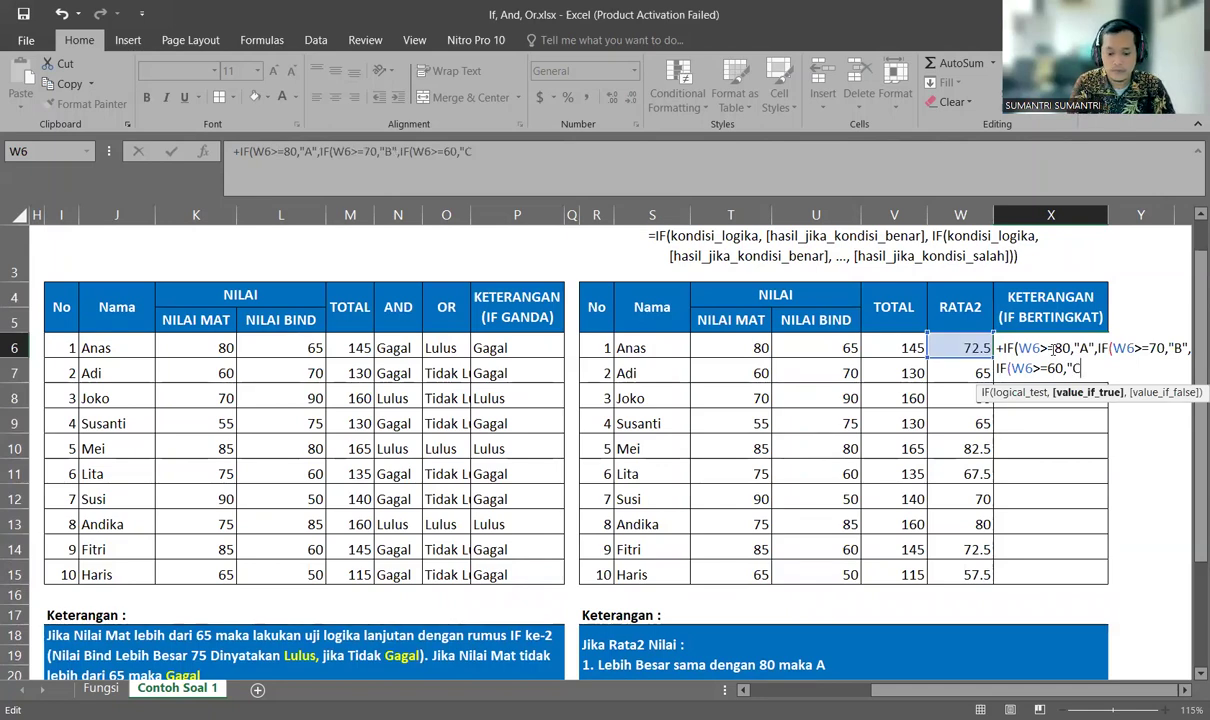
{"action": "type", "text": "\","}
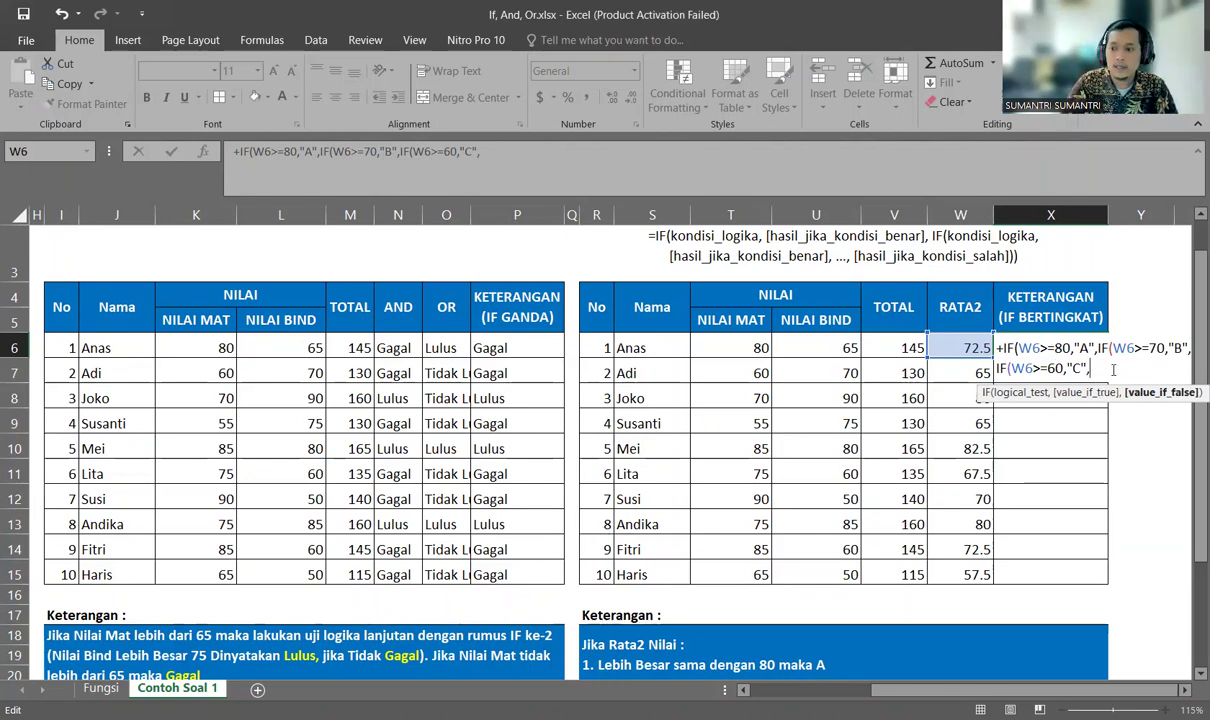
{"action": "type", "text": "IF("}
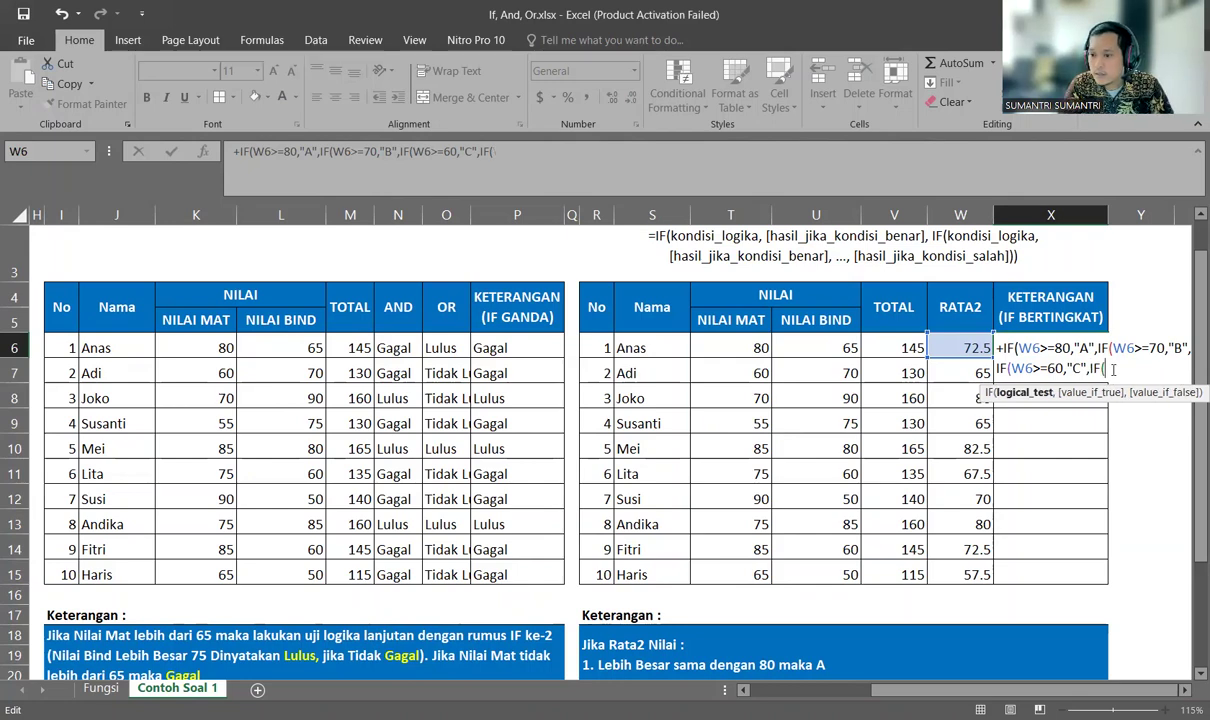
{"action": "key", "text": "BackSpace"}
{"action": "key", "text": "BackSpace"}
{"action": "key", "text": "BackSpace"}
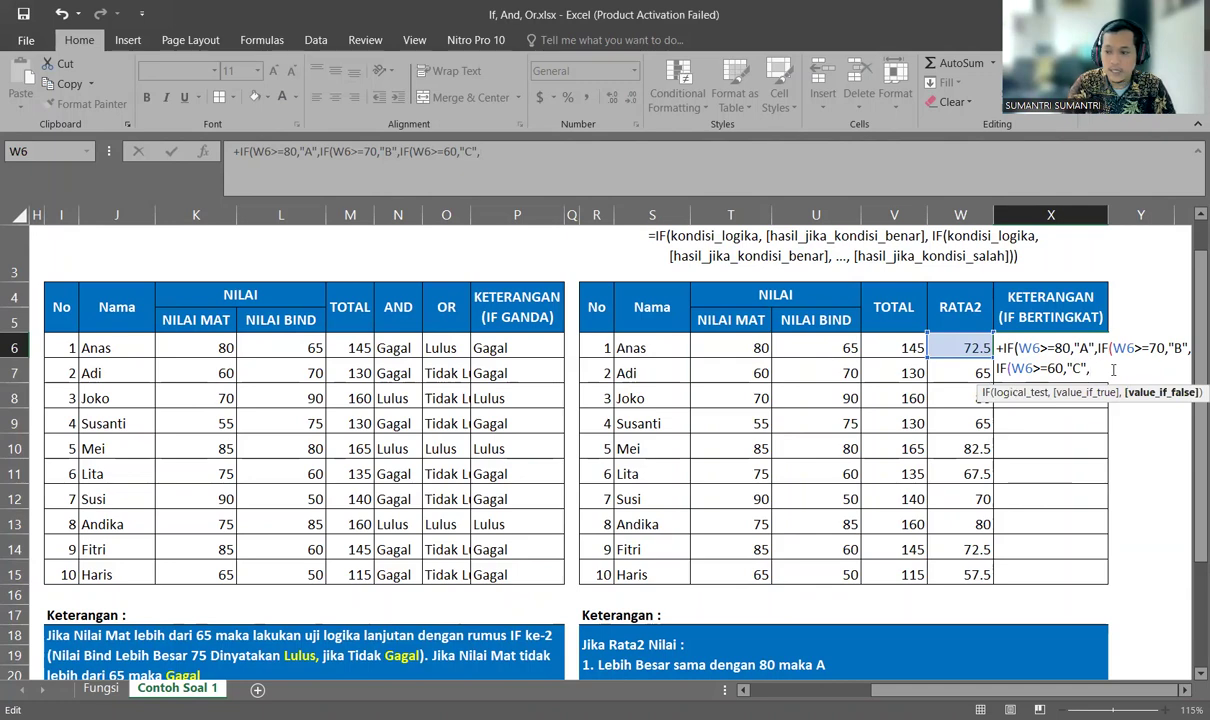
- Finish the nested IF formula in X6 with "D" as the final false result and enter it
{"action": "scroll", "coordinate": [907, 479], "scroll_direction": "down", "scroll_amount": 1}
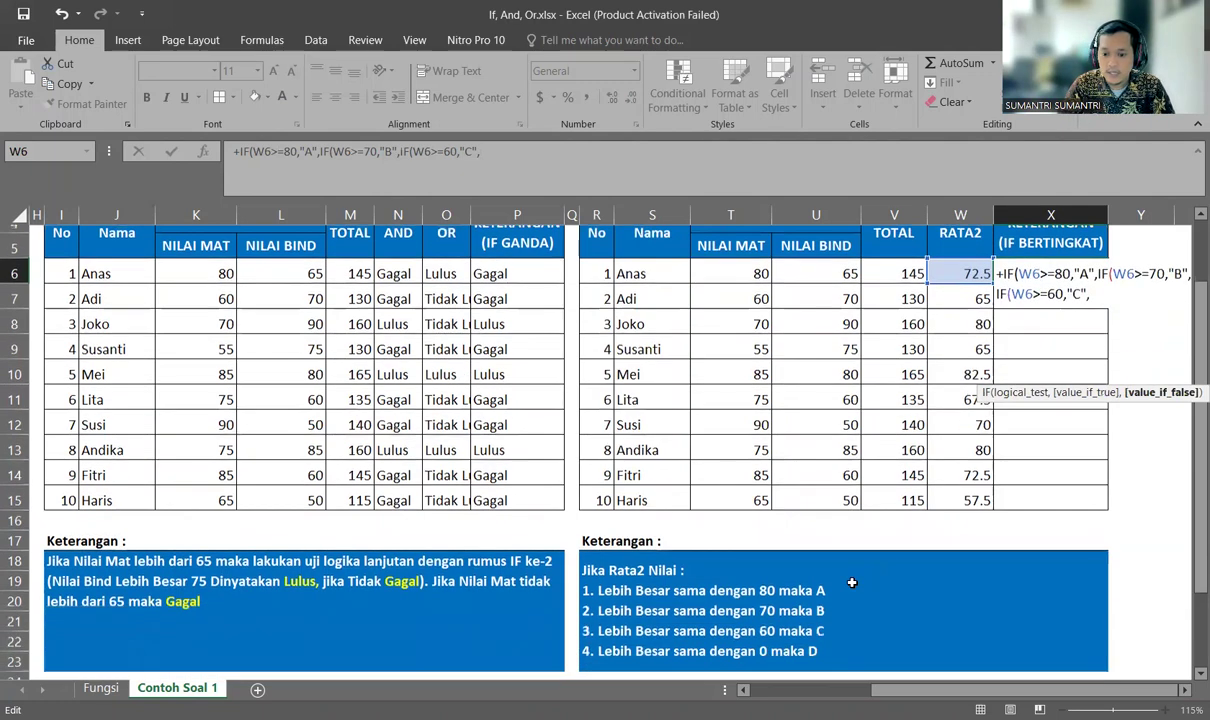
{"action": "scroll", "coordinate": [776, 607], "scroll_direction": "down", "scroll_amount": 1}
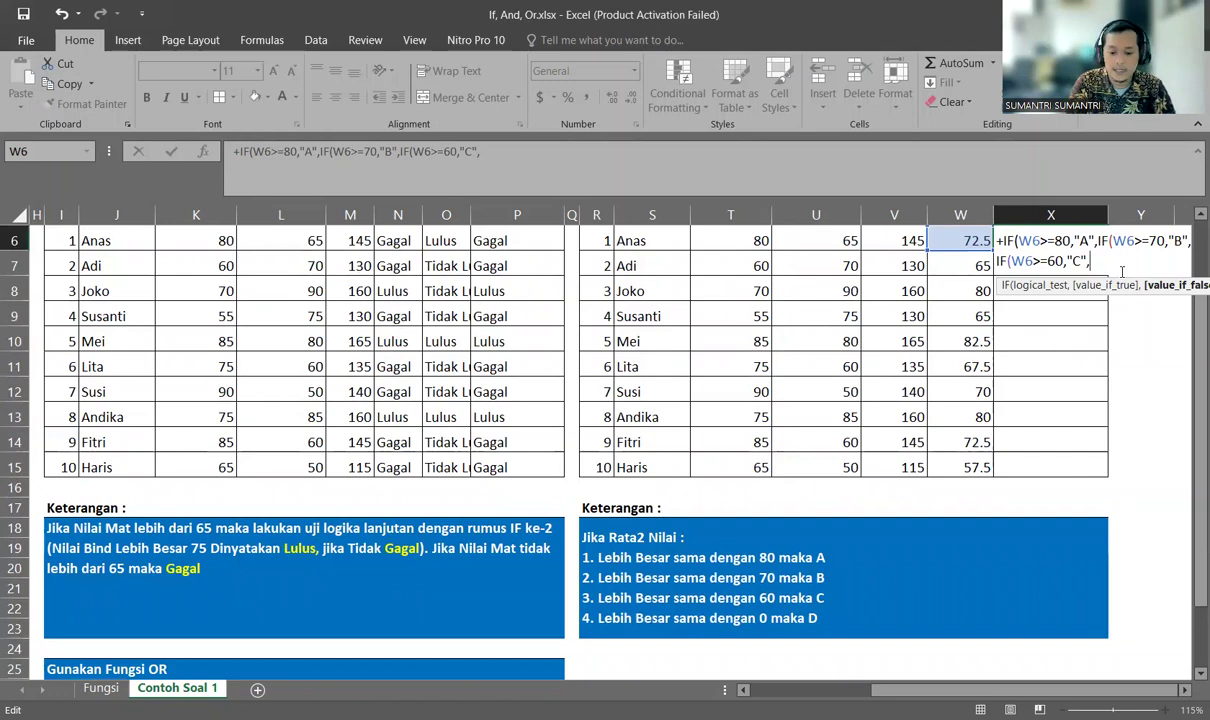
{"action": "type", "text": "\"d"}
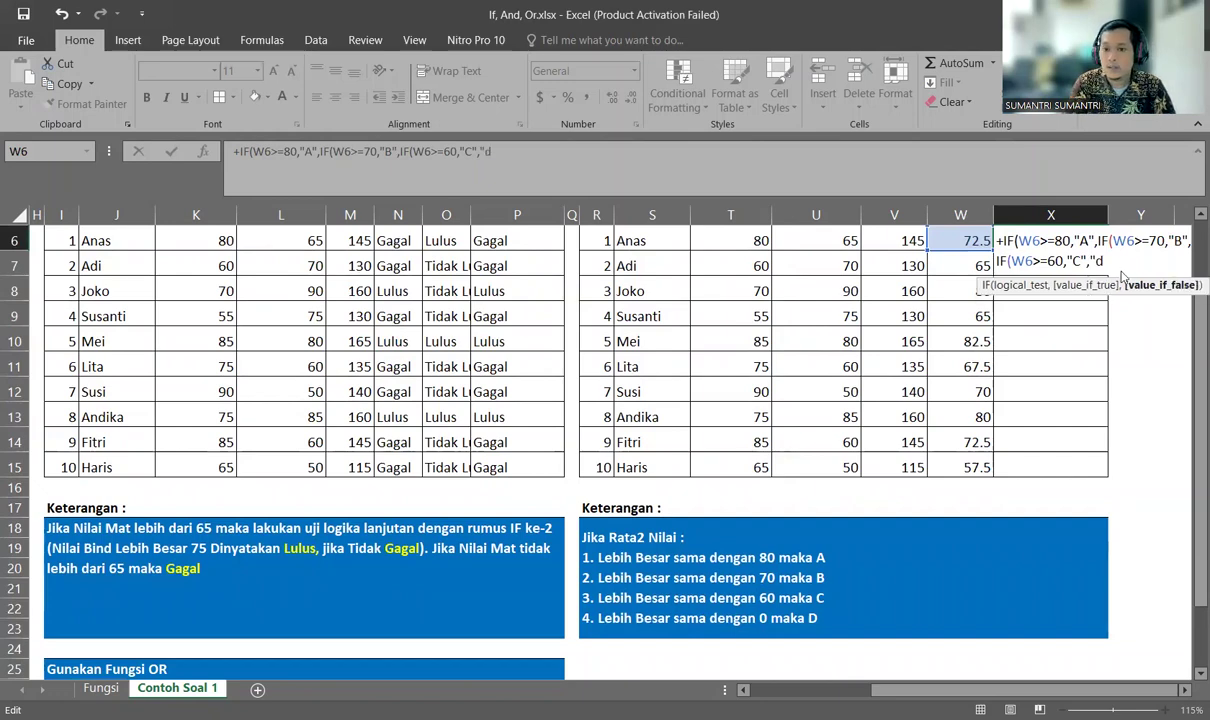
{"action": "key", "text": "Return"}
{"action": "key", "text": "Return"}
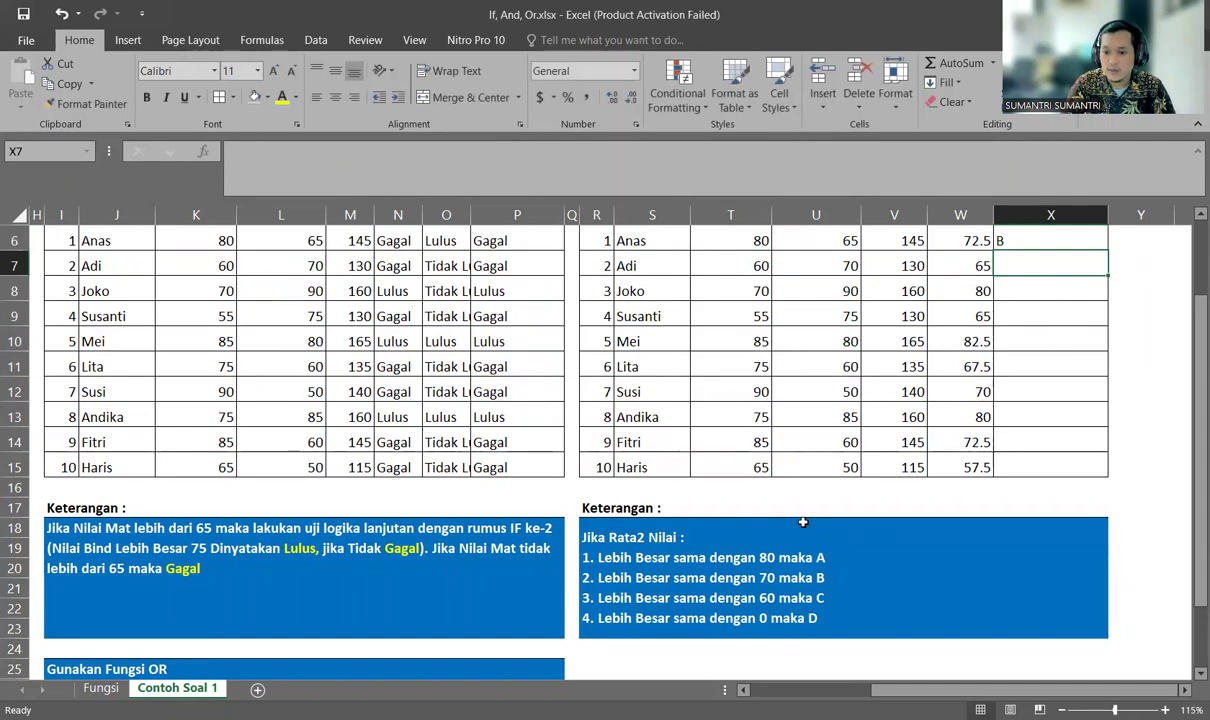
- Check the X6 grade against the grading rules and fill its formula down through X15
{"action": "scroll", "coordinate": [941, 298], "scroll_direction": "up", "scroll_amount": 1}
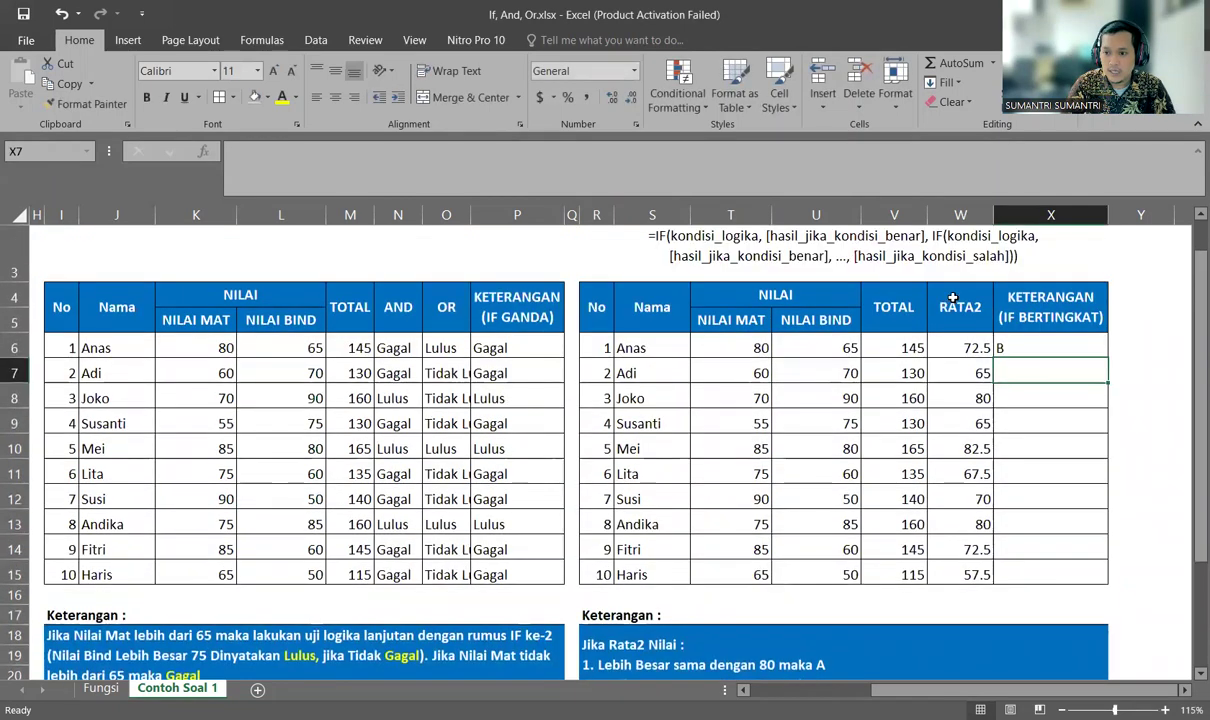
{"action": "scroll", "coordinate": [941, 298], "scroll_direction": "down", "scroll_amount": 1}
{"action": "left_click", "coordinate": [967, 240]}
{"action": "left_click", "coordinate": [997, 242]}
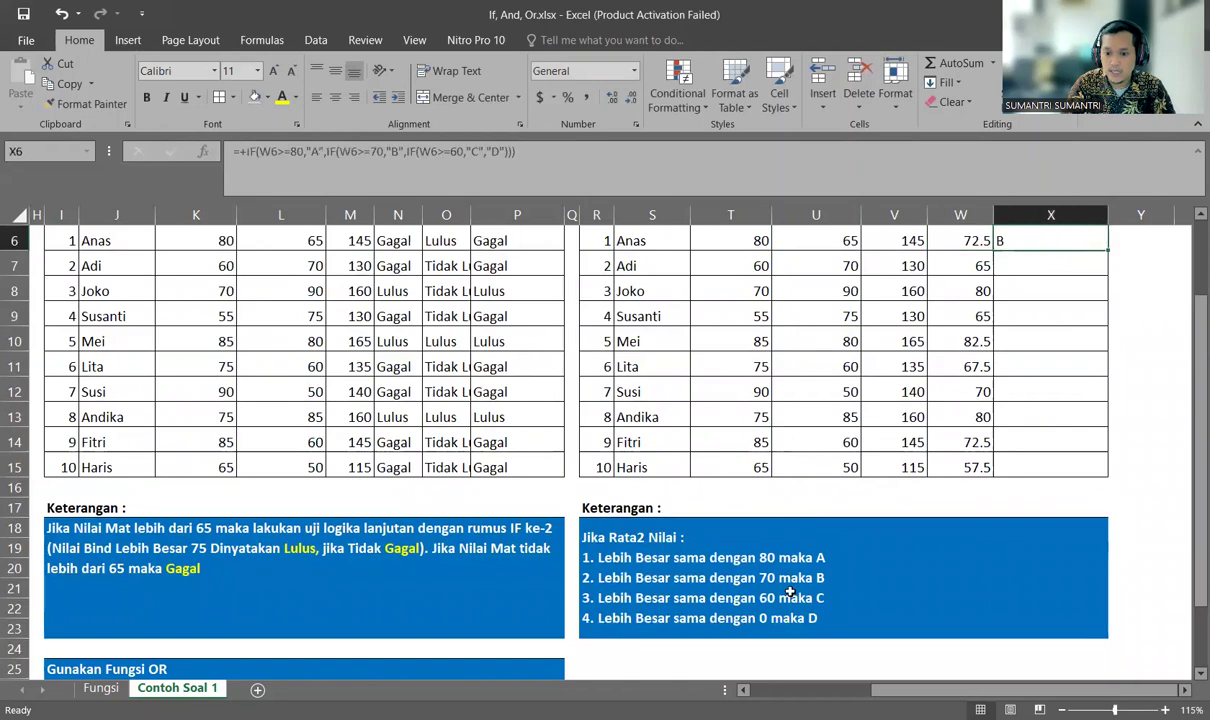
{"action": "left_click", "coordinate": [778, 559]}
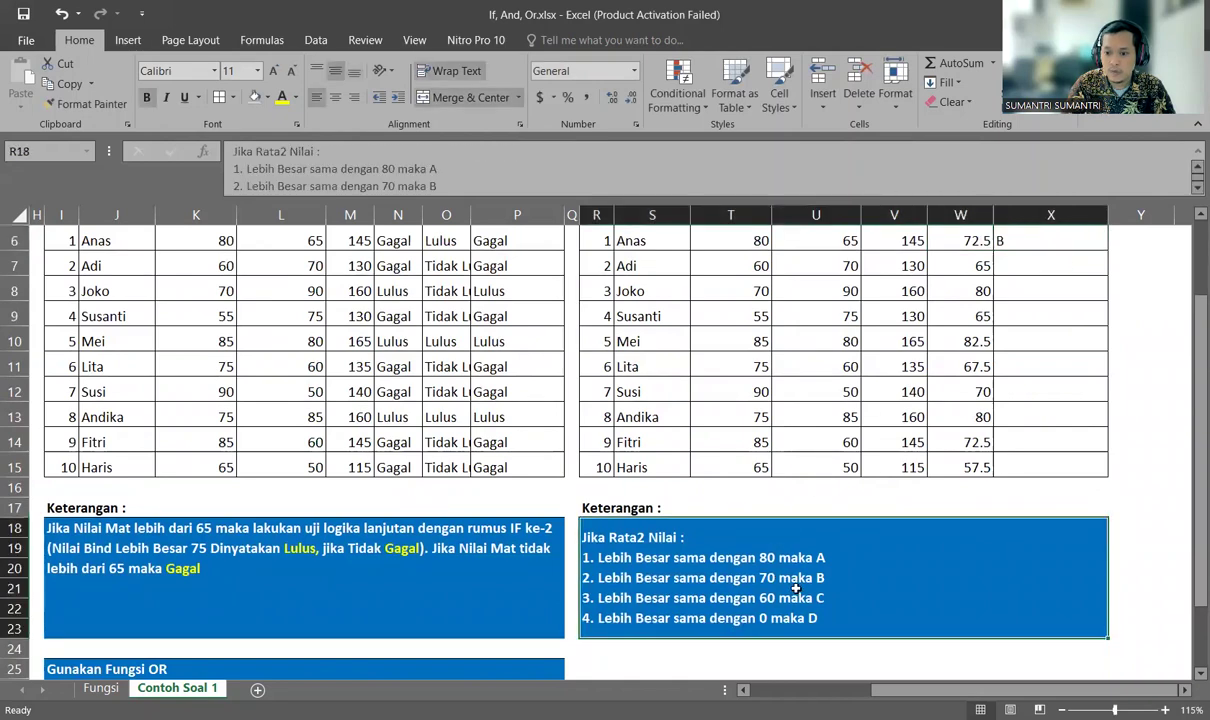
{"action": "left_click", "coordinate": [999, 242]}
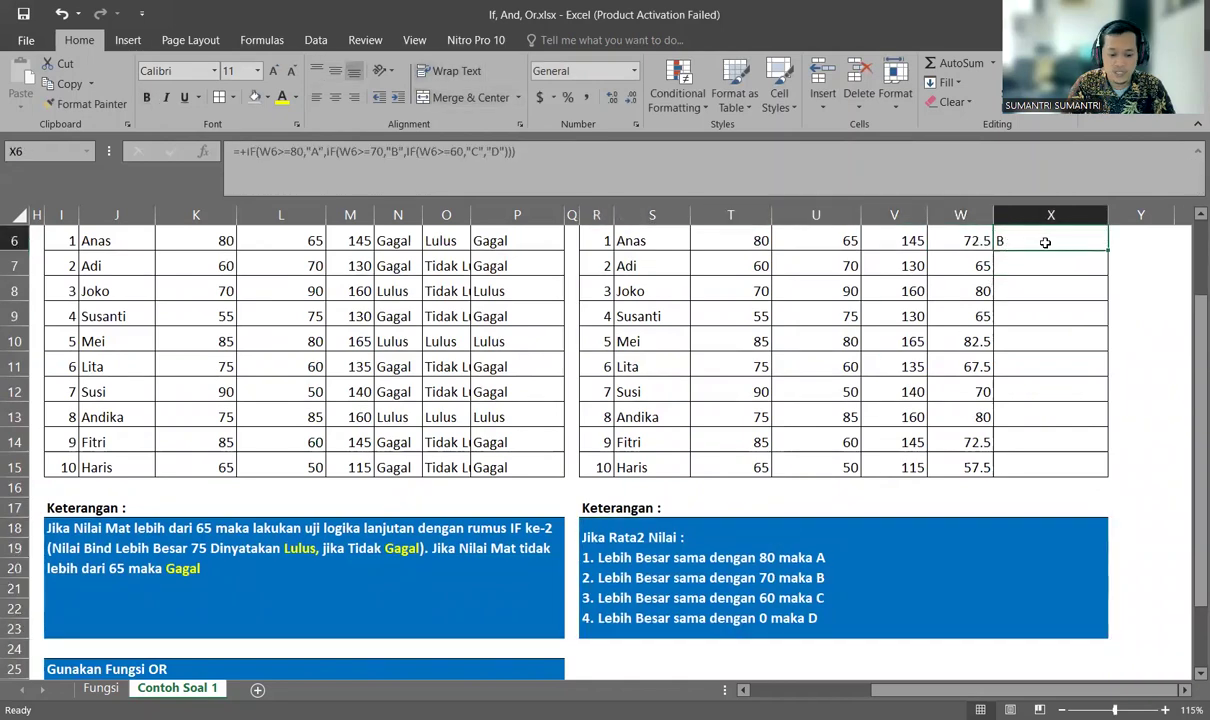
{"action": "key", "text": "ctrl+c"}
{"action": "key", "text": "Escape"}
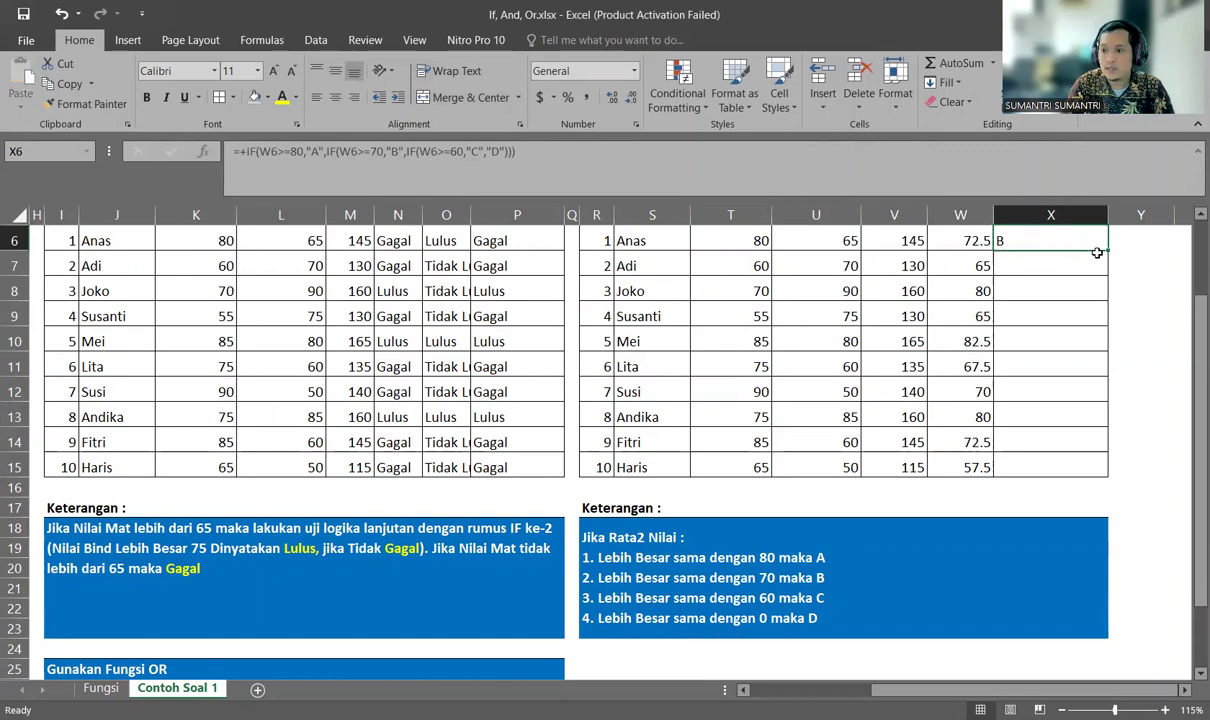
{"action": "left_click_drag", "start_coordinate": [1109, 251], "coordinate": [1109, 470]}
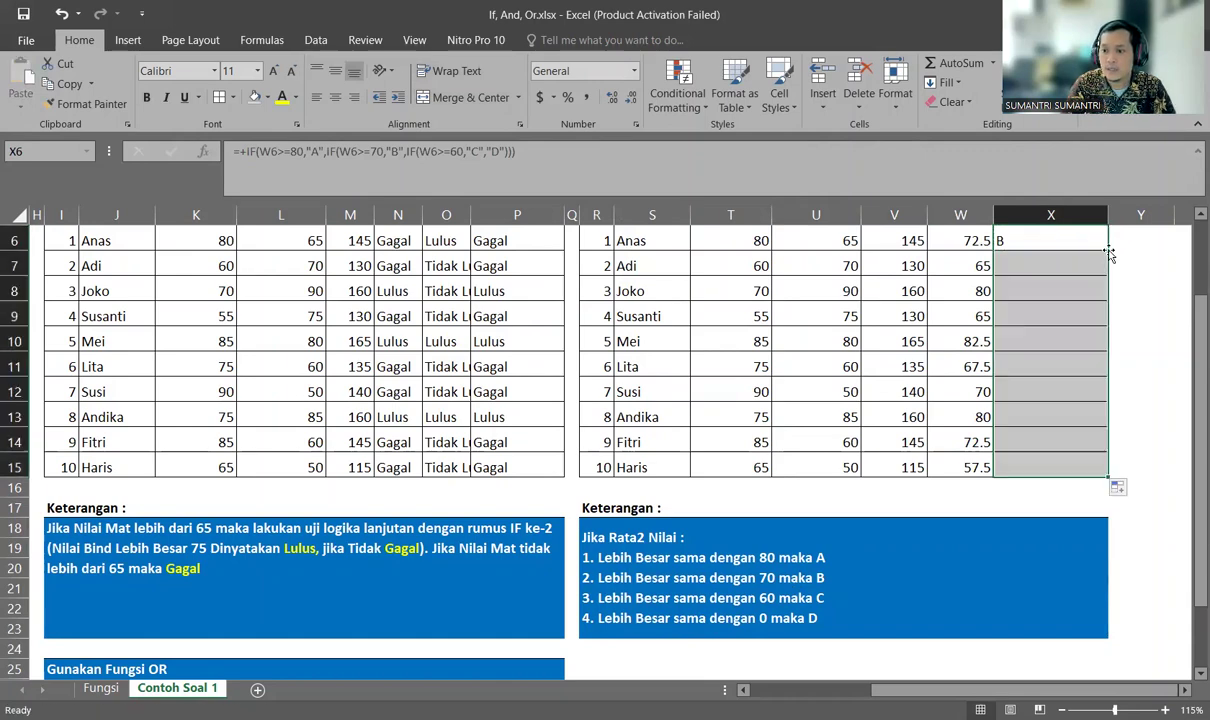
{"action": "left_click", "coordinate": [1008, 417]}
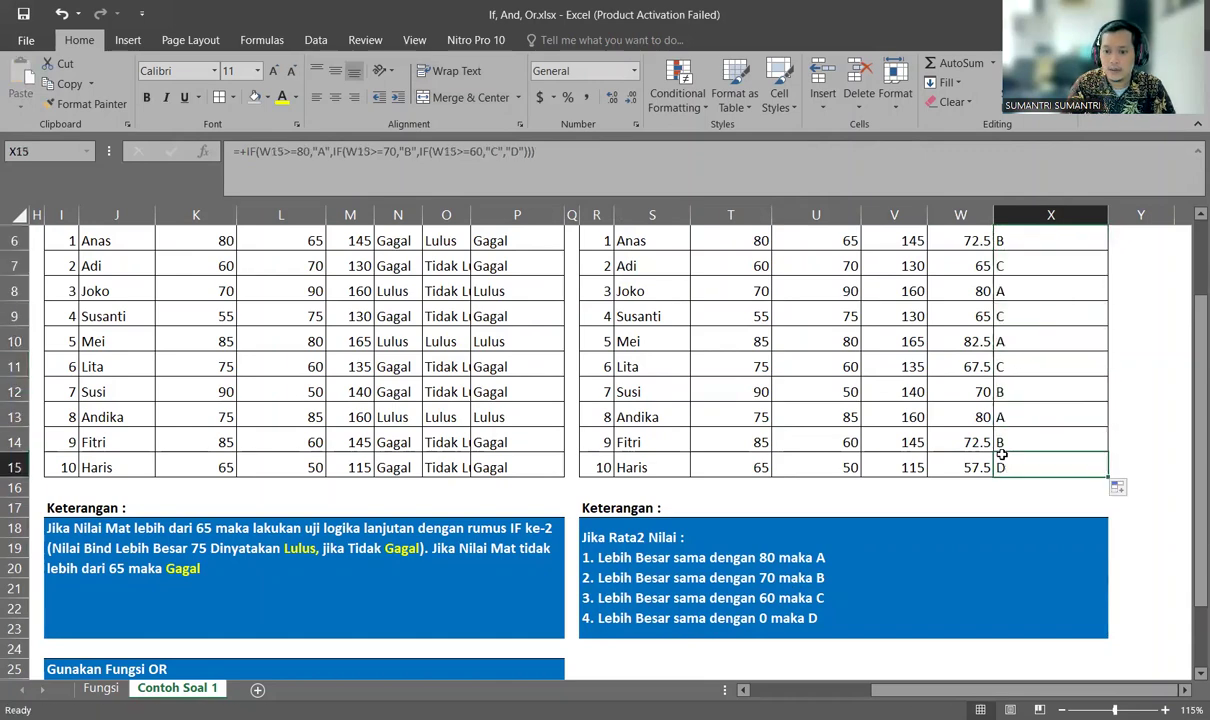
- Overwrite the average formula in W6 with the test value 105
{"action": "scroll", "coordinate": [1010, 428], "scroll_direction": "up", "scroll_amount": 2}
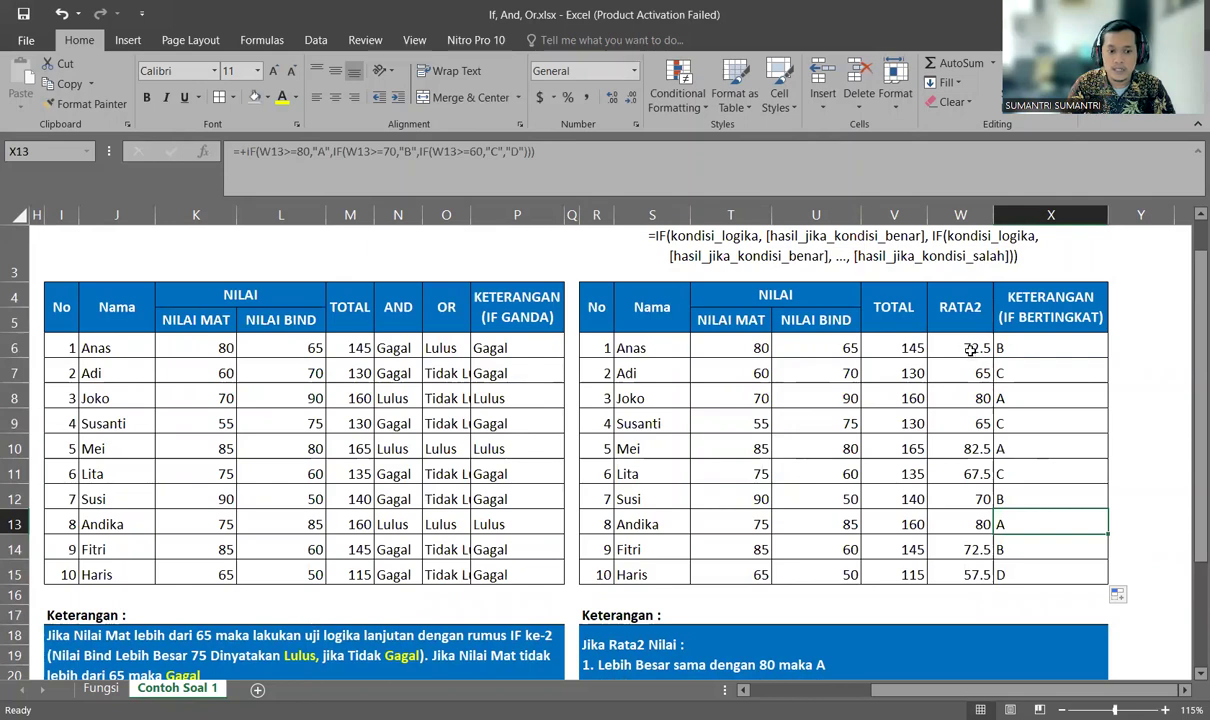
{"action": "left_click", "coordinate": [970, 349]}
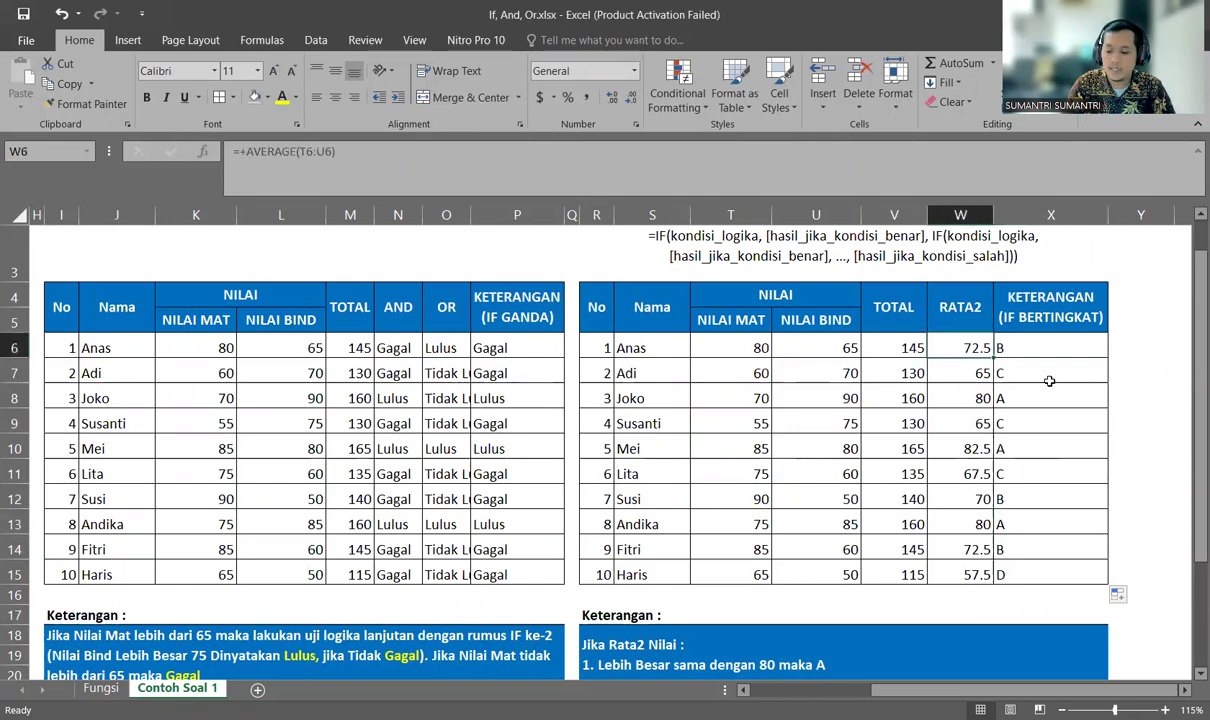
{"action": "type", "text": "10"}
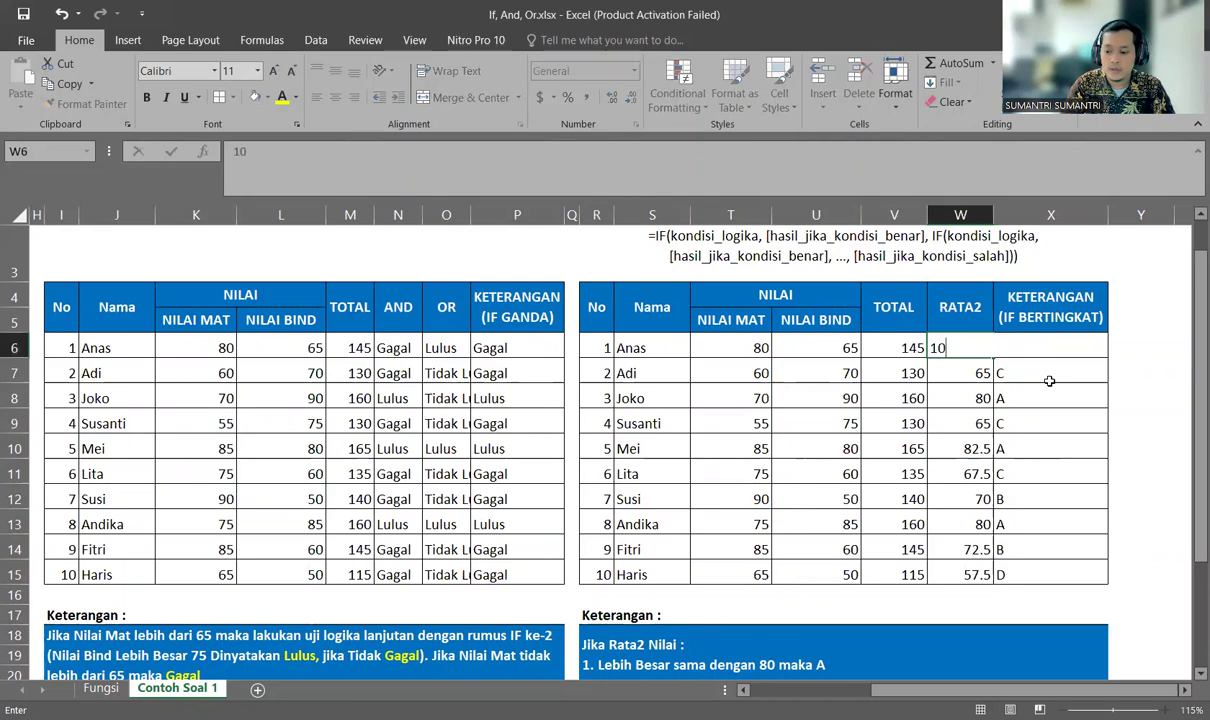
{"action": "type", "text": "5"}
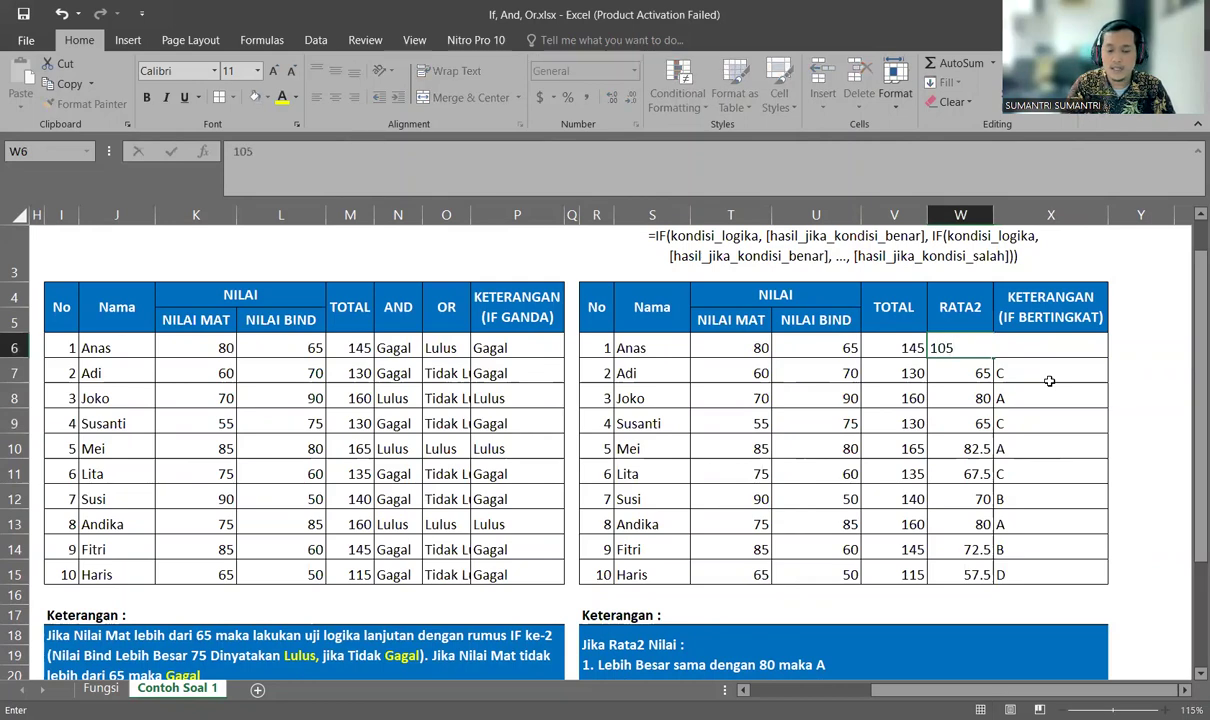
{"action": "key", "text": "Return"}
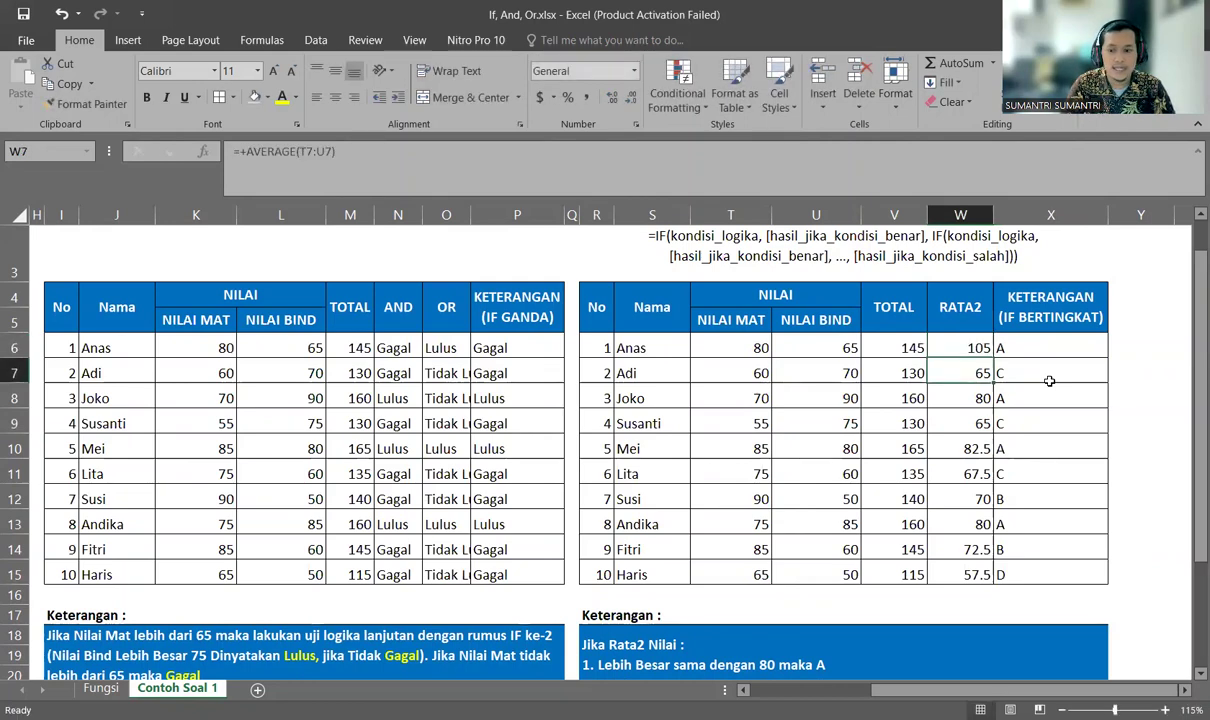
{"action": "key", "text": "Up"}
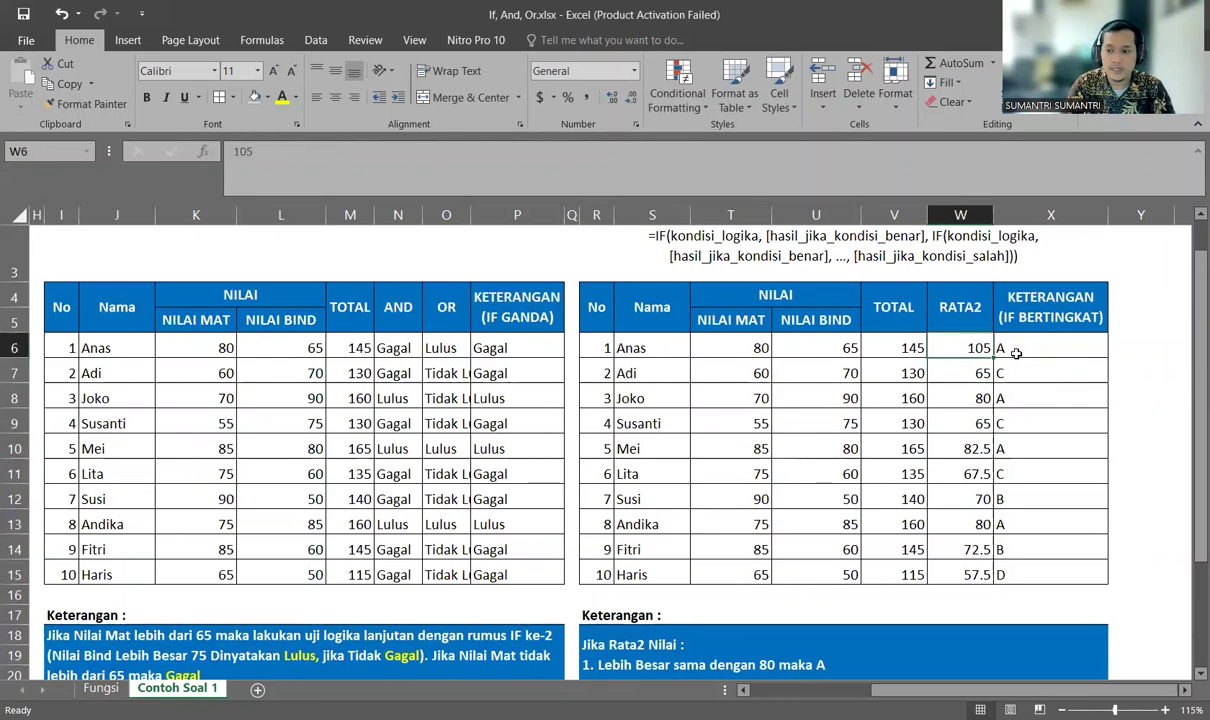
- Remove the plus sign from the X6 formula and start an outer IF around it that tests W6>100
{"action": "left_click", "coordinate": [1019, 348]}
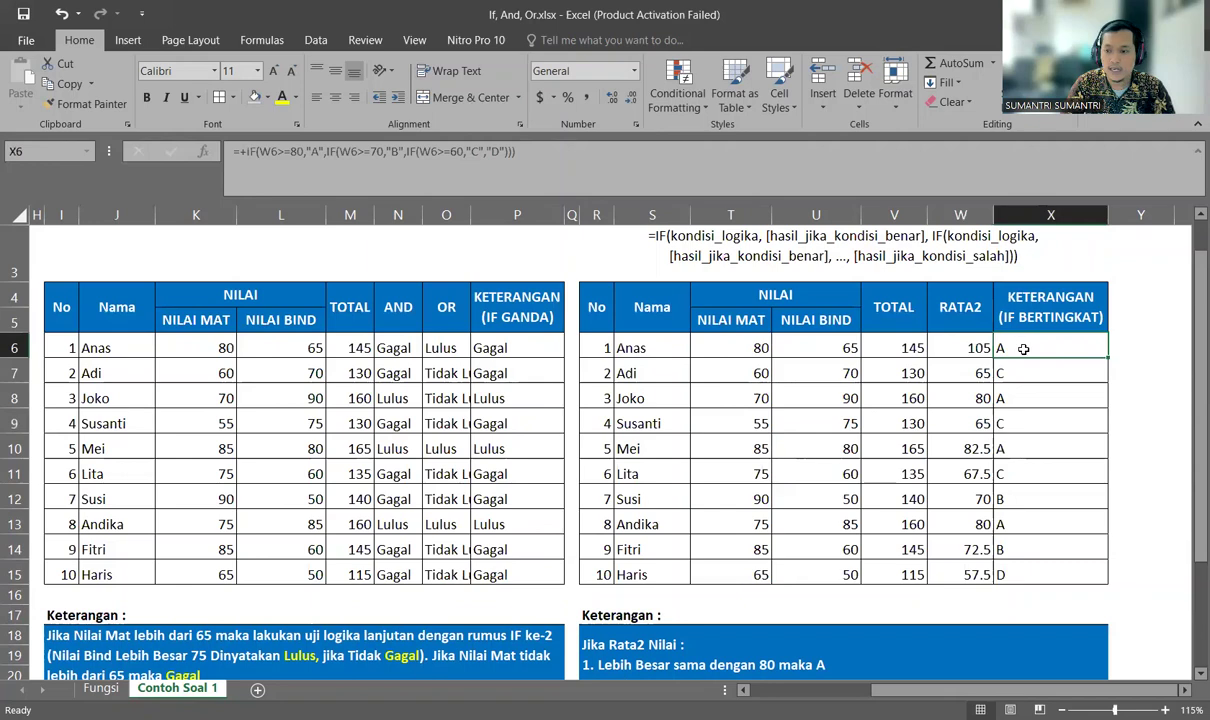
{"action": "double_click", "coordinate": [1024, 348]}
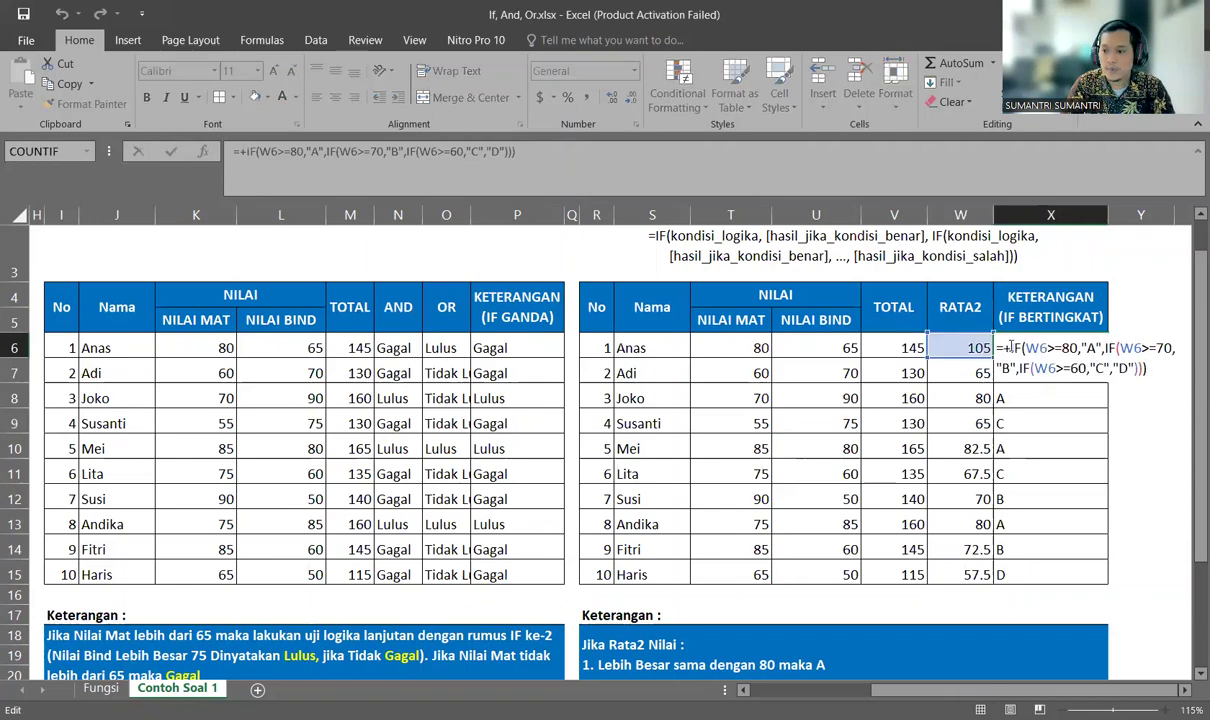
{"action": "left_click", "coordinate": [1014, 347]}
{"action": "key", "text": "BackSpace"}
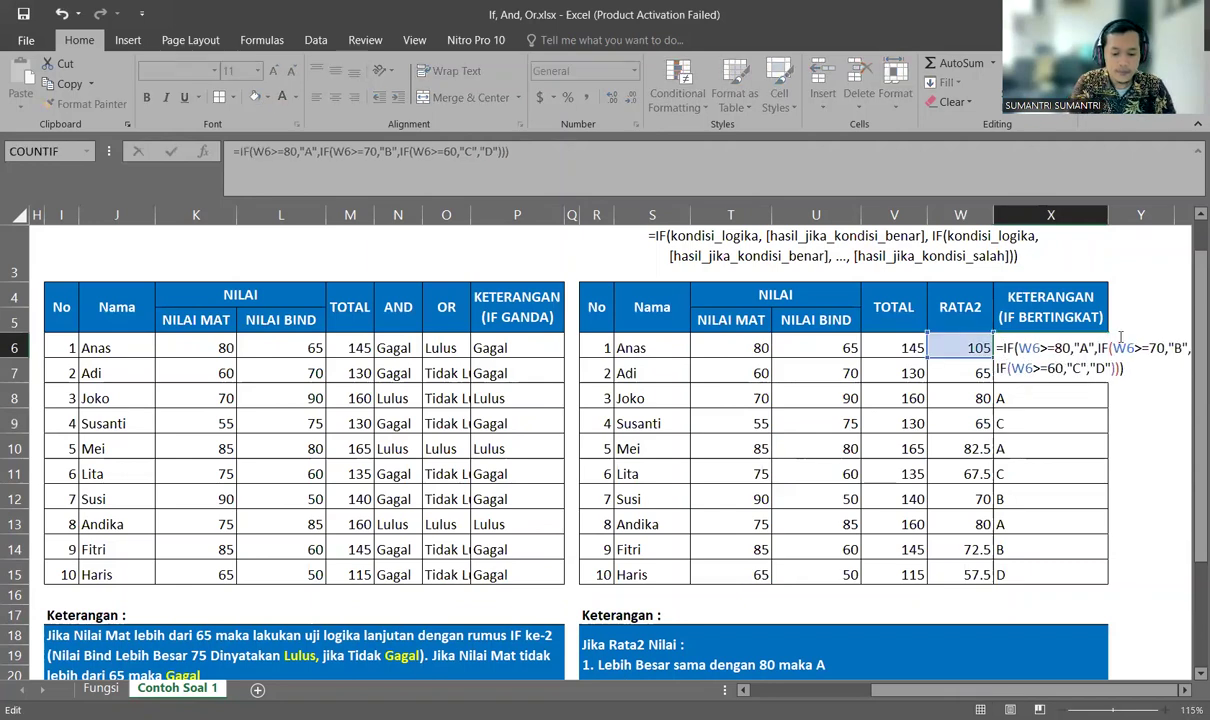
{"action": "type", "text": "IF("}
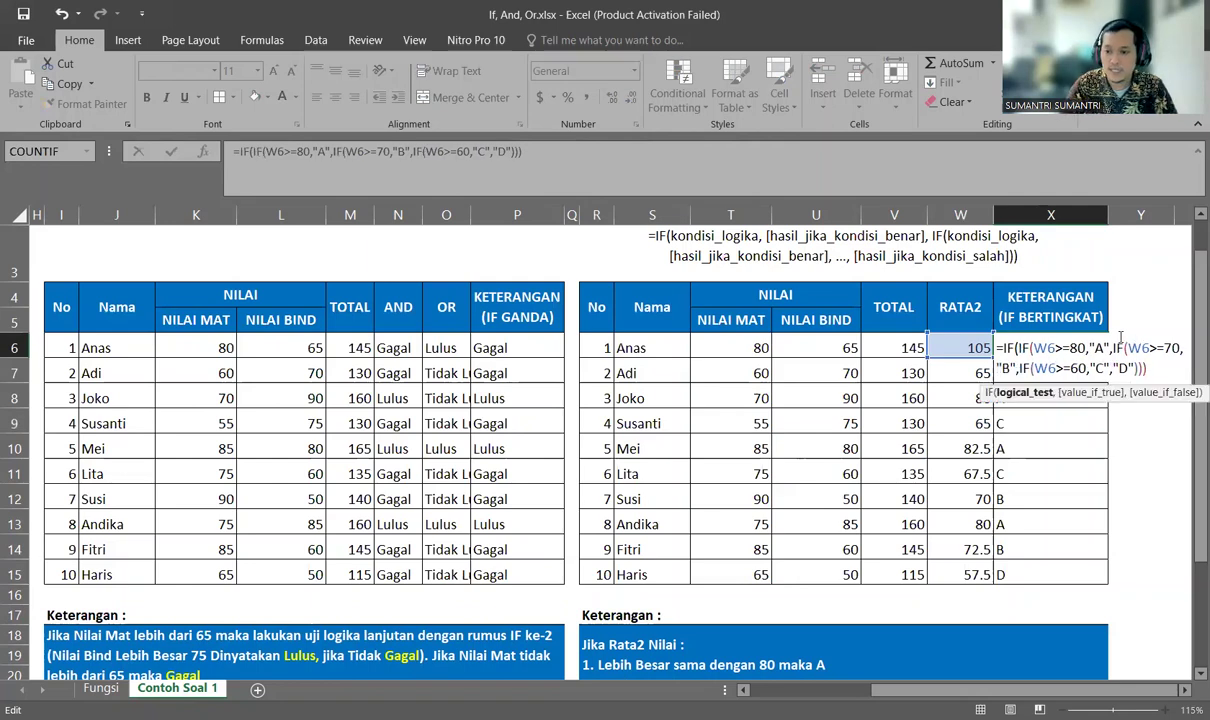
{"action": "left_click", "coordinate": [977, 349]}
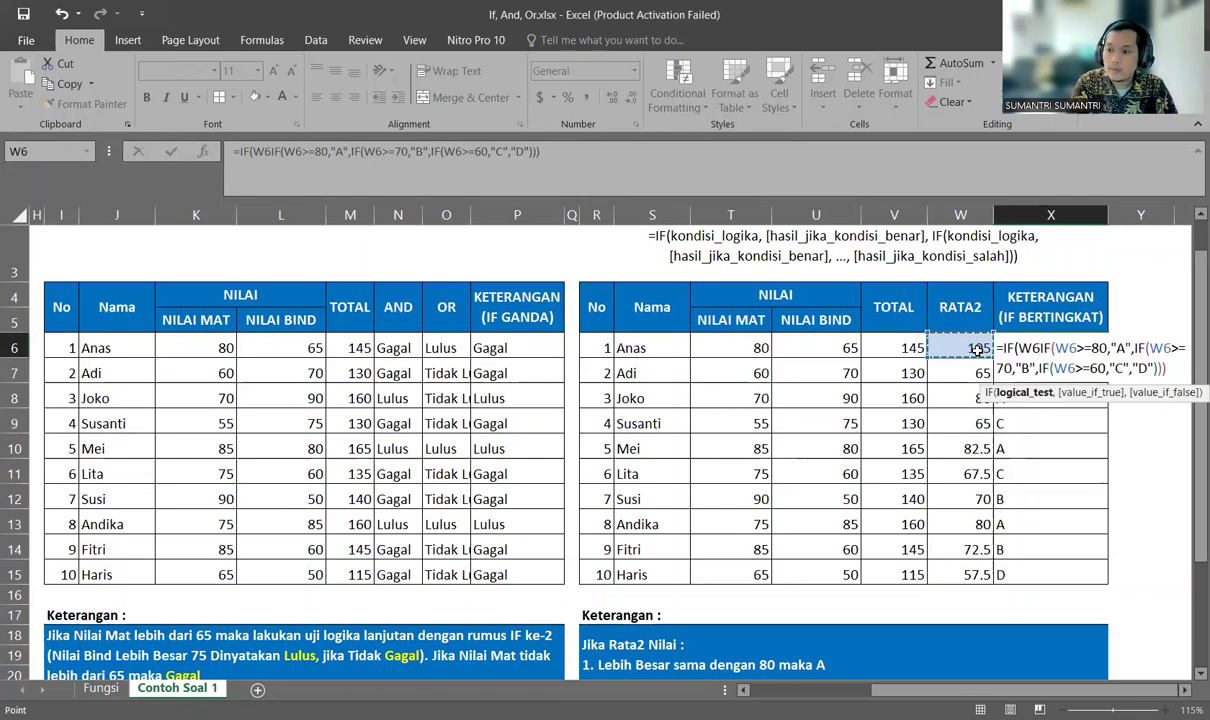
{"action": "type", "text": ">"}
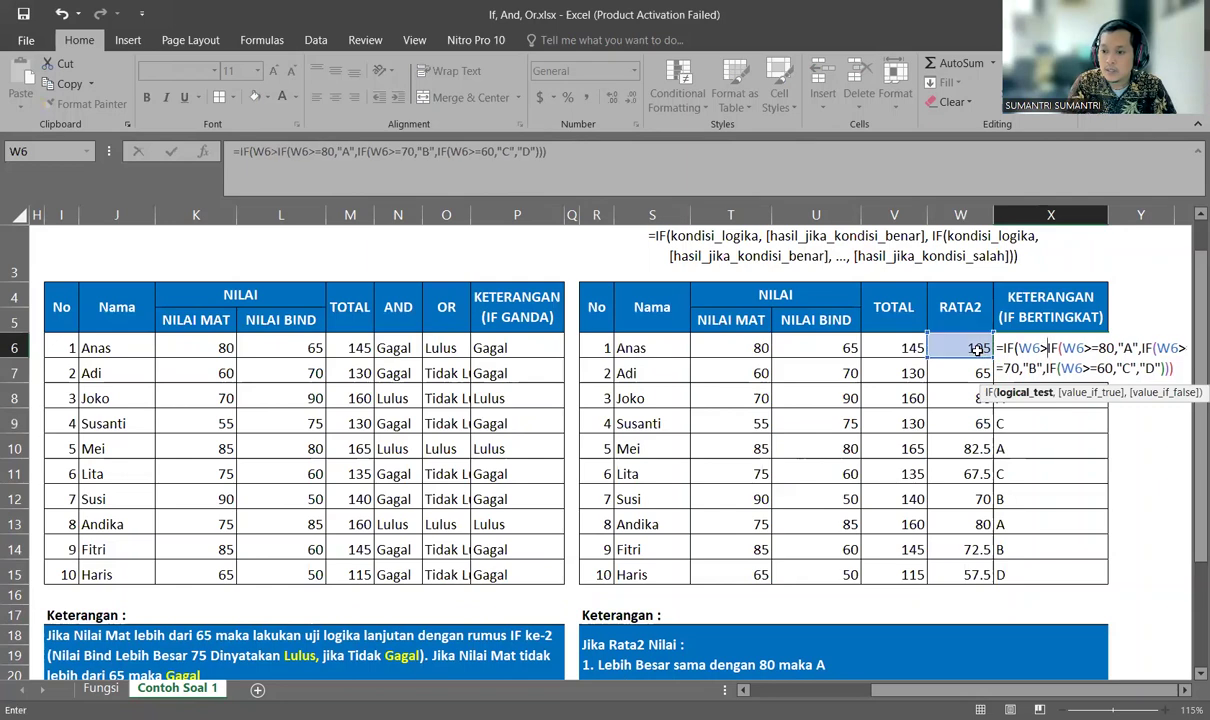
{"action": "type", "text": "100"}
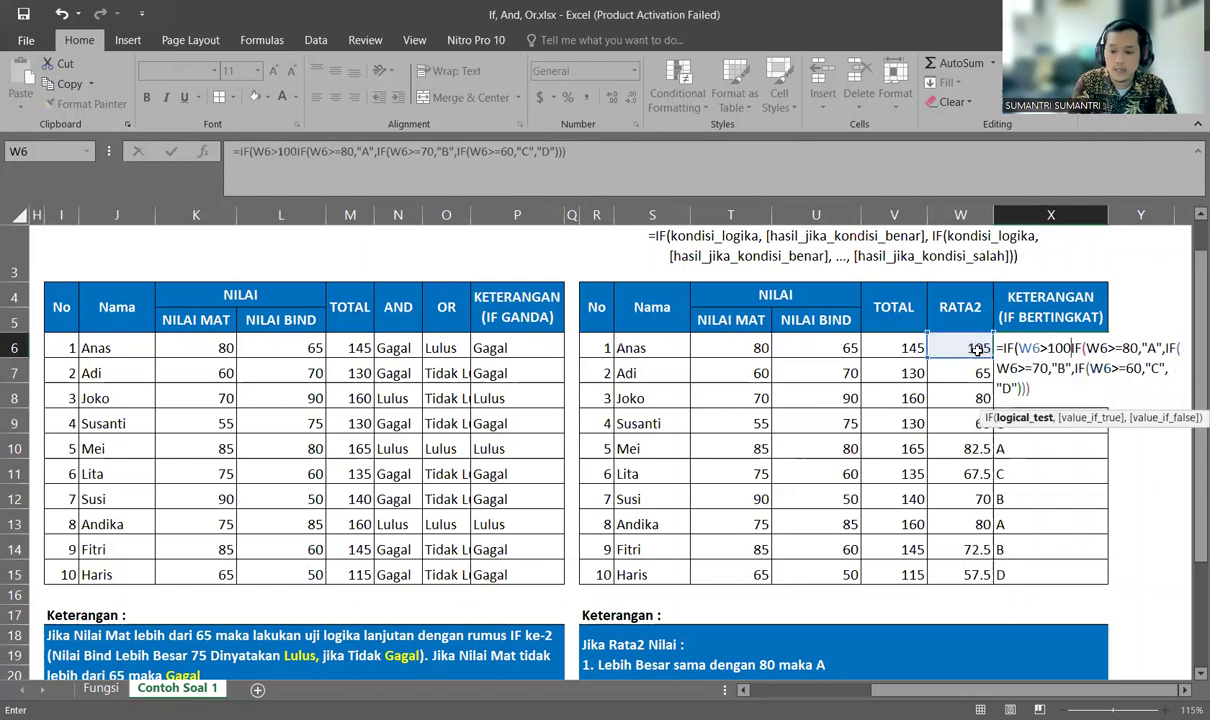
- Return "CEK NILAI ANDA" when the W6>100 test is true, keep the existing IFs as the false result, and enter the formula
{"action": "type", "text": ",\""}
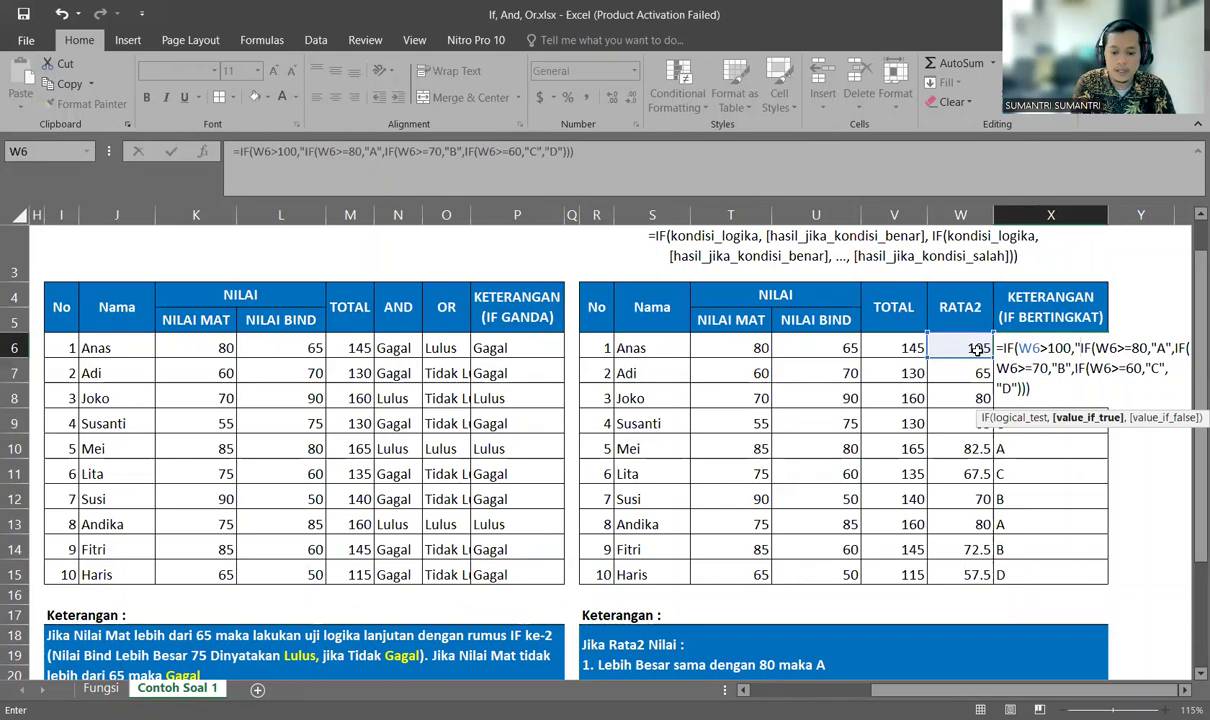
{"action": "type", "text": "CEK "}
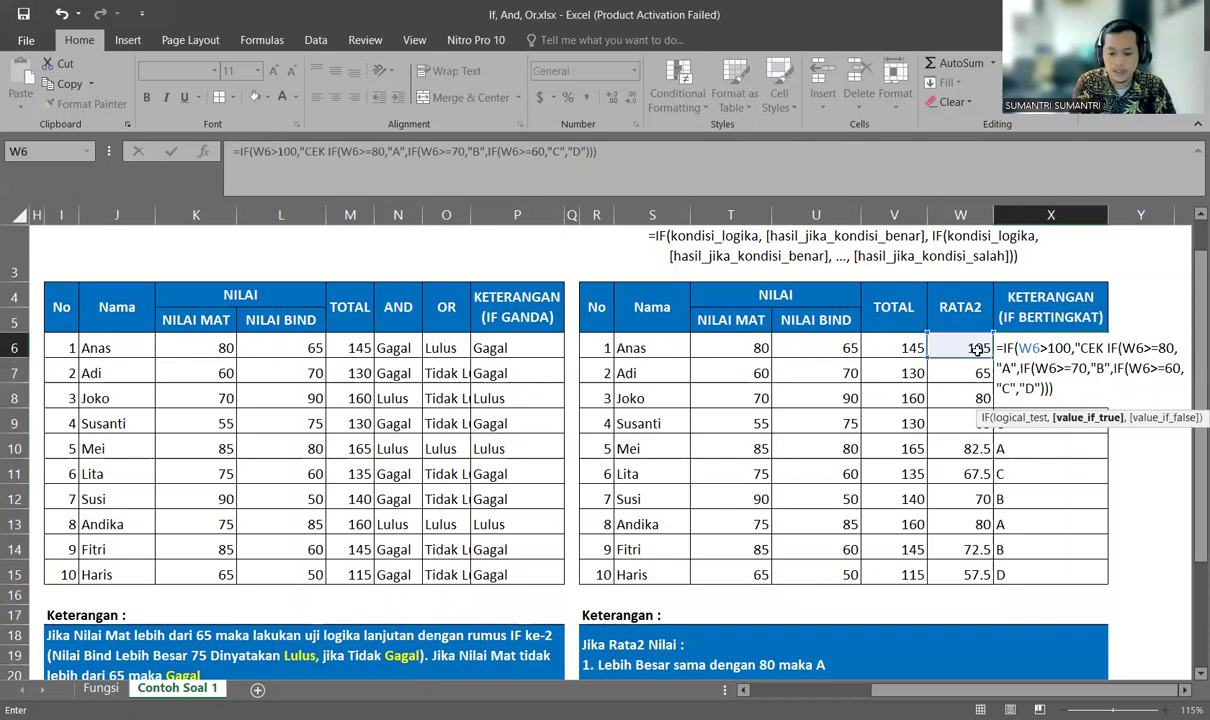
{"action": "type", "text": "NILAI ANDA\","}
{"action": "key", "text": "Return"}
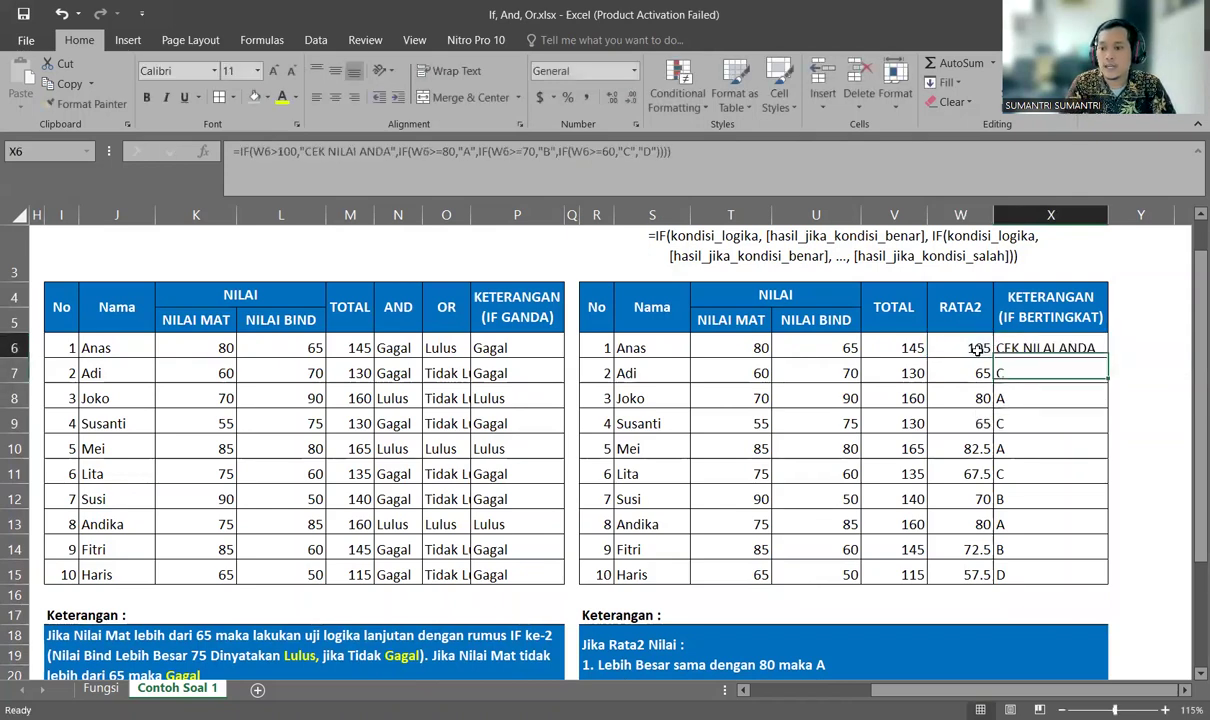
{"action": "key", "text": "ctrl+c"}
{"action": "key", "text": "Down"}
{"action": "key", "text": "Escape"}
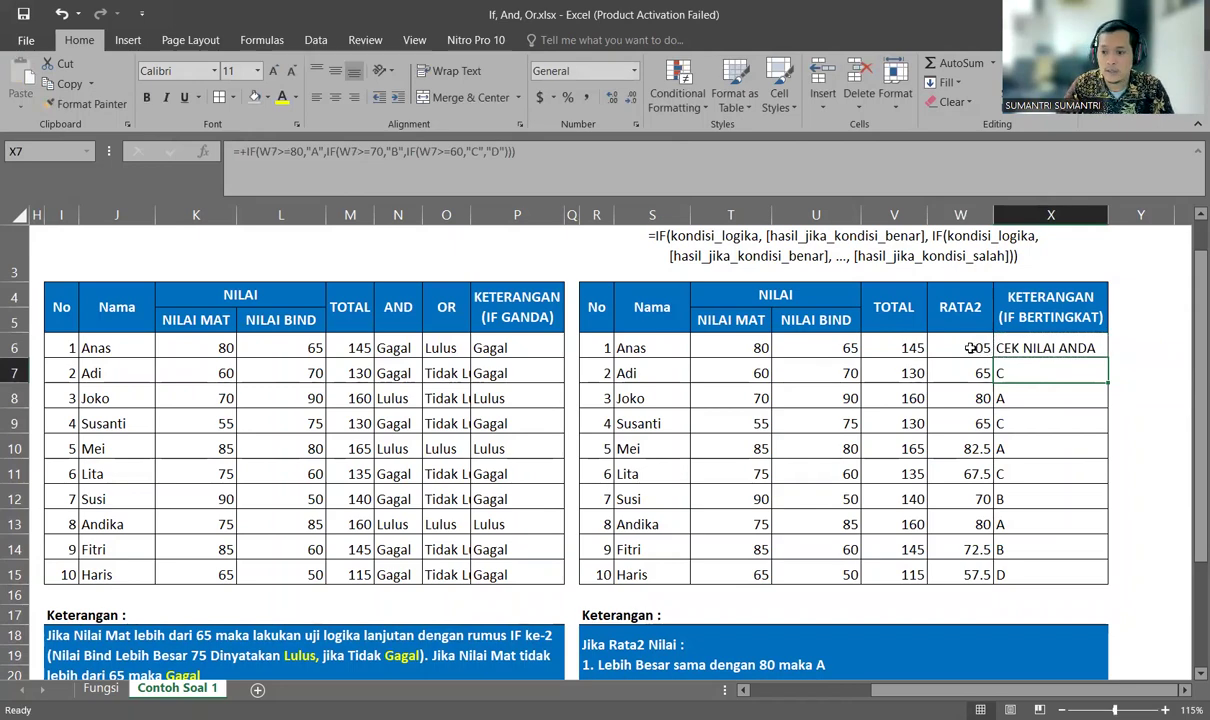
- Compare the W6 average with its result in X6 and check the remaining grades down to X15
{"action": "left_click", "coordinate": [968, 346]}
{"action": "left_click", "coordinate": [1035, 343]}
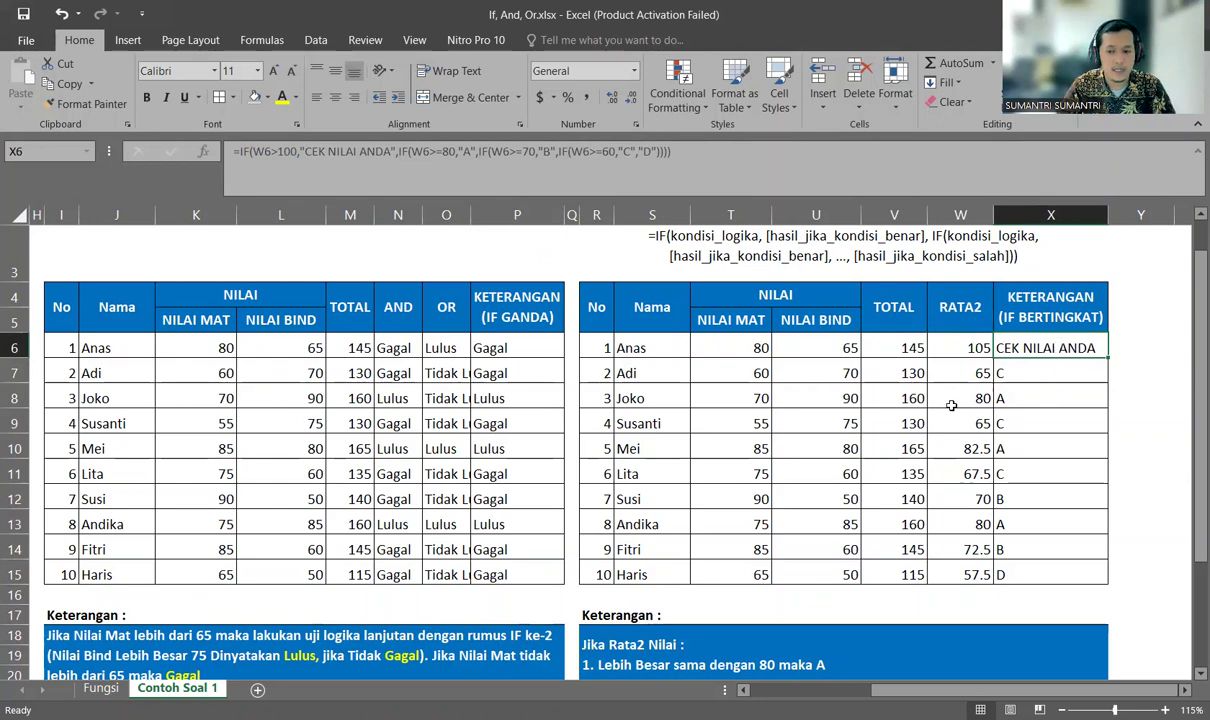
{"action": "left_click", "coordinate": [971, 347]}
{"action": "left_click", "coordinate": [1029, 346]}
{"action": "left_click", "coordinate": [974, 347]}
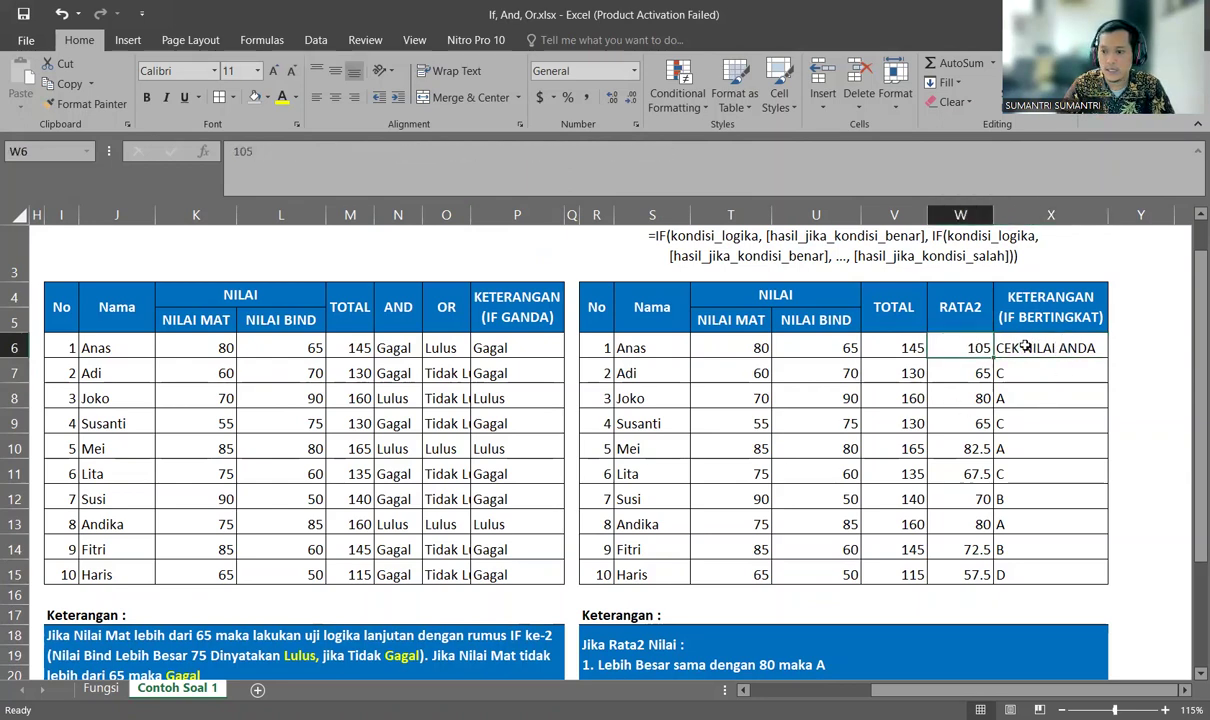
{"action": "left_click", "coordinate": [1028, 347]}
{"action": "left_click", "coordinate": [973, 347]}
{"action": "left_click", "coordinate": [1025, 347]}
{"action": "left_click", "coordinate": [968, 348]}
{"action": "left_click", "coordinate": [1030, 348]}
{"action": "left_click", "coordinate": [1028, 399]}
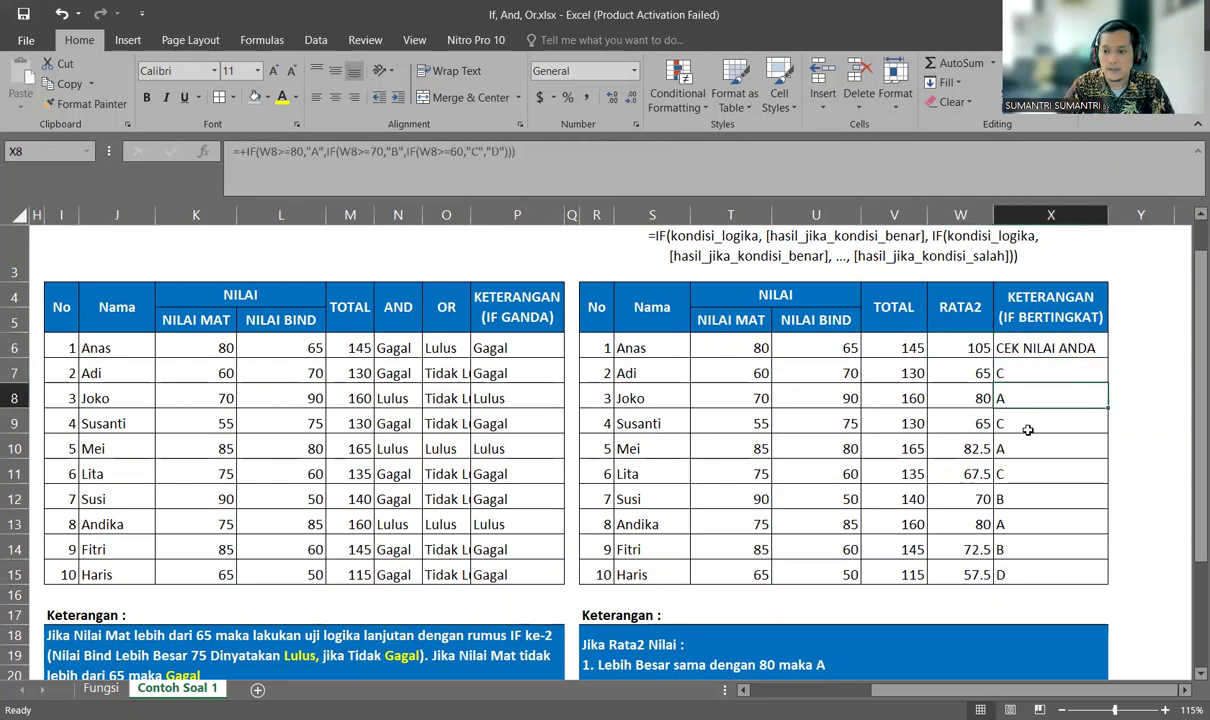
{"action": "left_click_drag", "start_coordinate": [1026, 428], "coordinate": [1024, 450]}
{"action": "left_click", "coordinate": [1022, 501]}
{"action": "left_click", "coordinate": [1021, 546]}
{"action": "left_click", "coordinate": [1022, 575]}
- Review the Rata2 grading rules and the results in the IF TUNGGAL and IF GANDA tables
{"action": "scroll", "coordinate": [1022, 575], "scroll_direction": "down", "scroll_amount": 3}
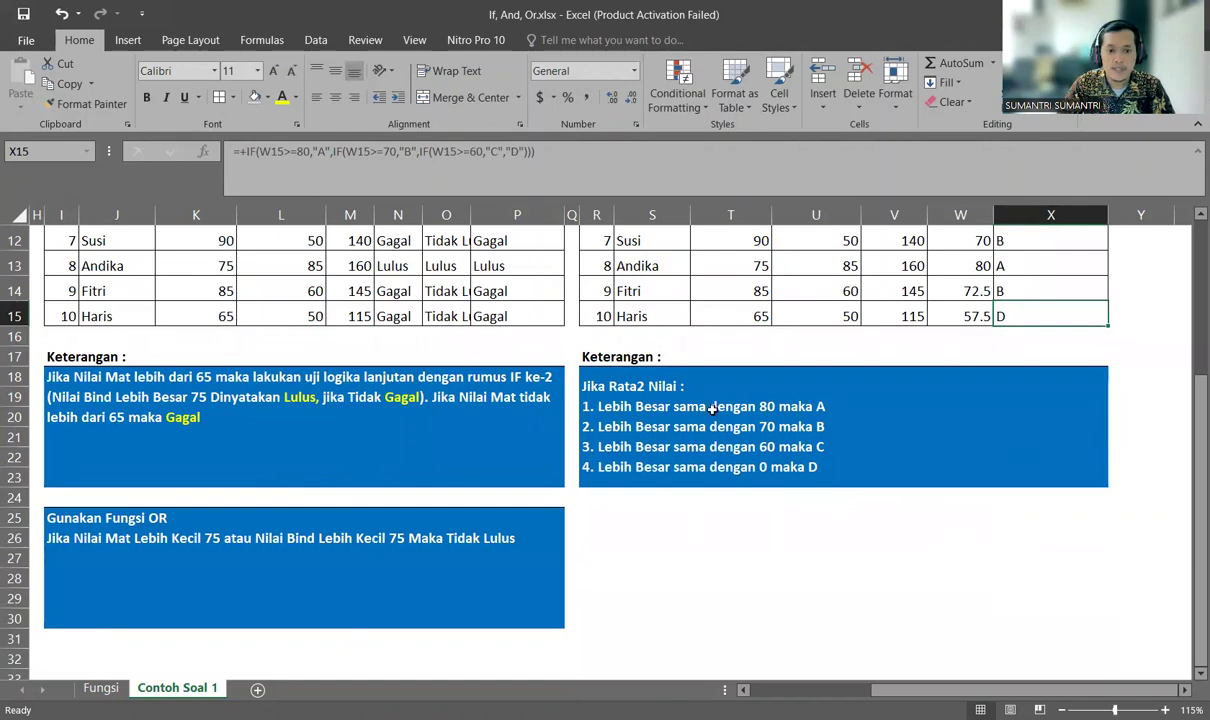
{"action": "scroll", "coordinate": [802, 554], "scroll_direction": "up", "scroll_amount": 3}
{"action": "left_click_drag", "start_coordinate": [917, 690], "coordinate": [797, 693]}
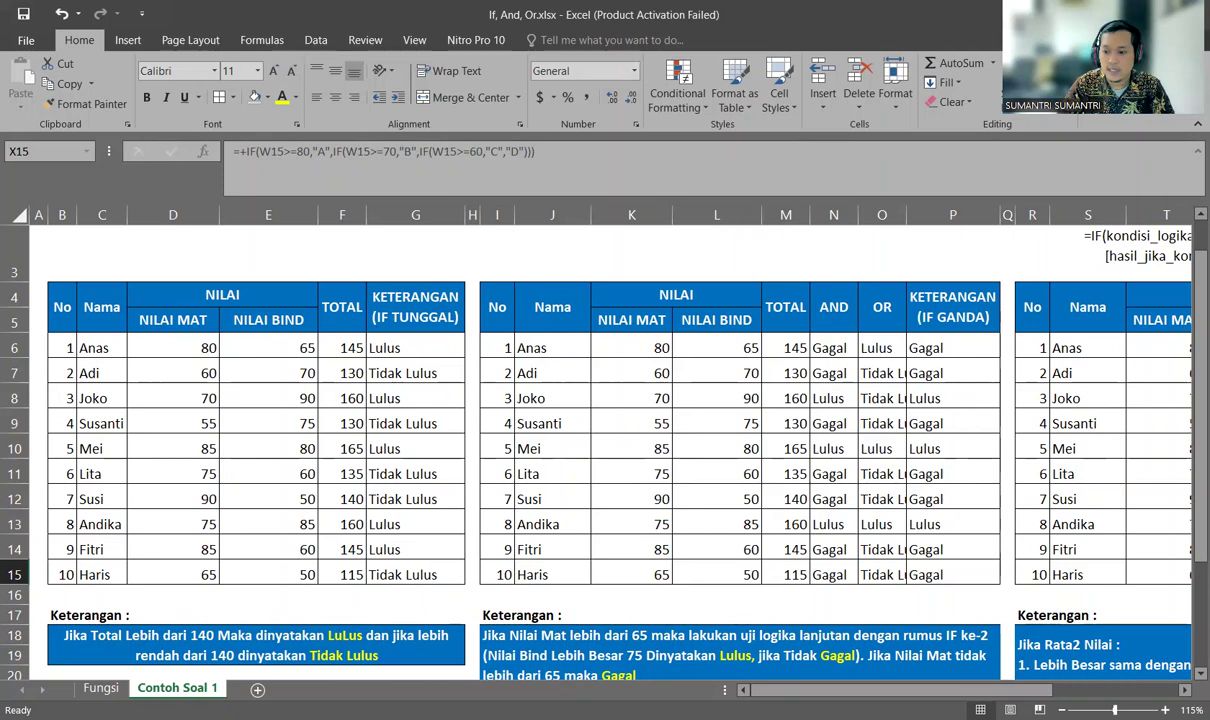
{"action": "scroll", "coordinate": [836, 511], "scroll_direction": "right", "scroll_amount": 1}
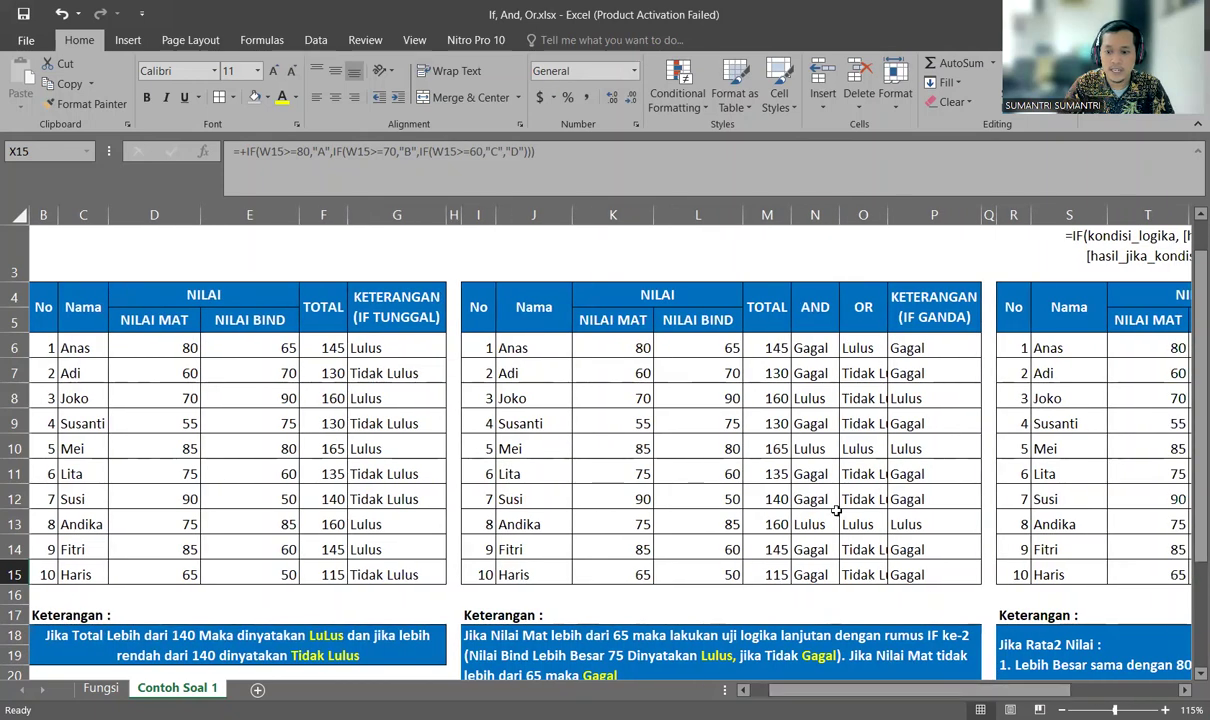